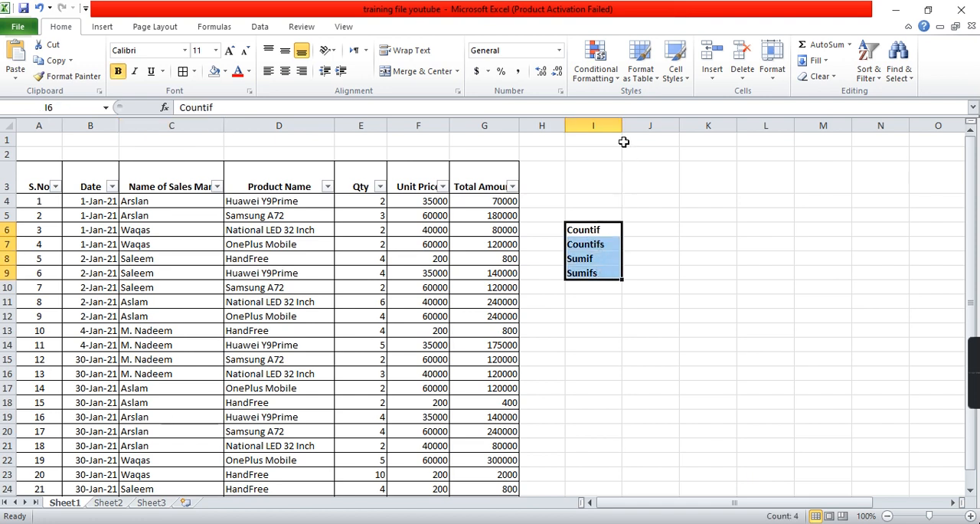
- Widen column I slightly and go through the list of functions: Countif, Countifs, Sumif and Sumifs
left_click_drag(621, 127, 631, 128)
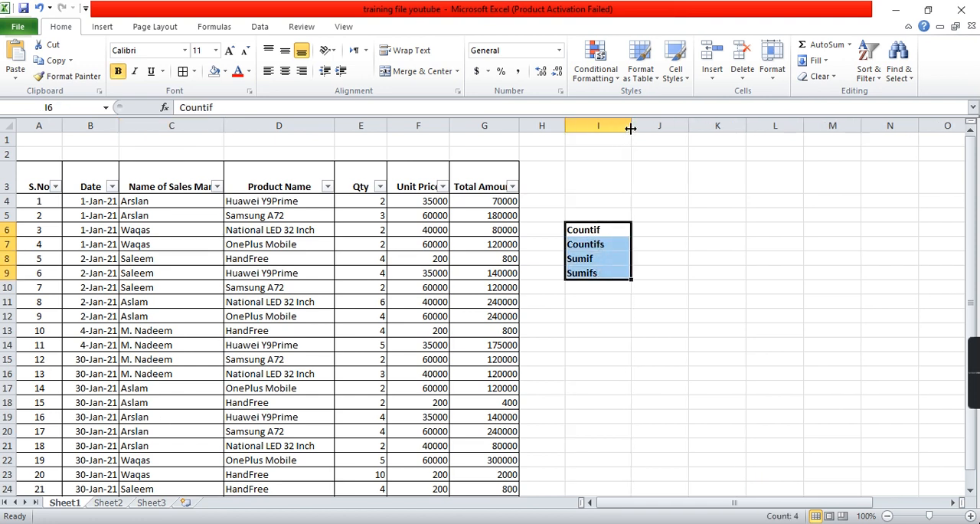
left_click(612, 229)
left_click(613, 245)
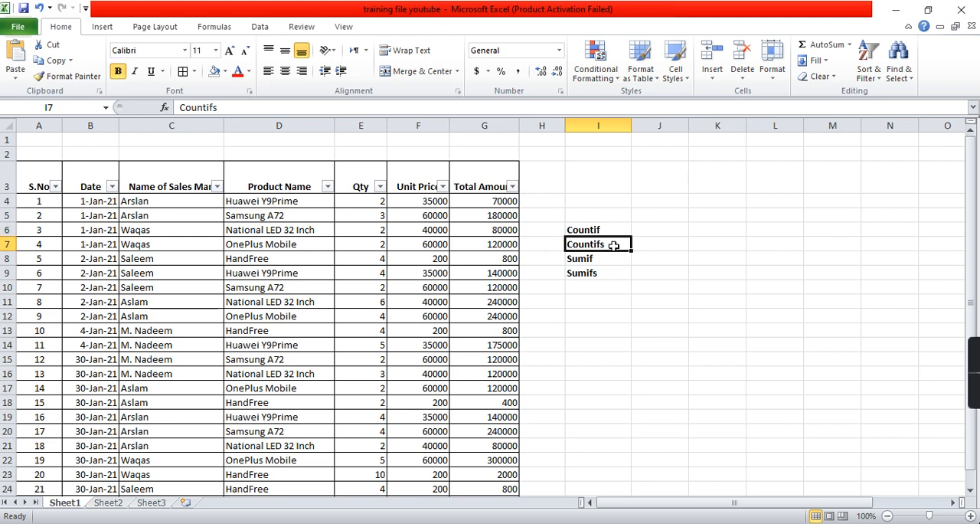
left_click(611, 261)
left_click(606, 271)
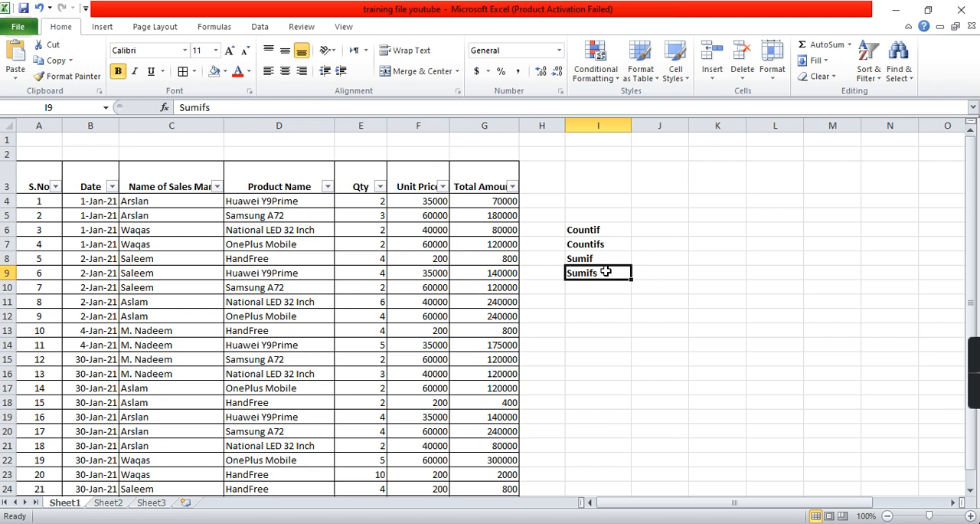
left_click(619, 225)
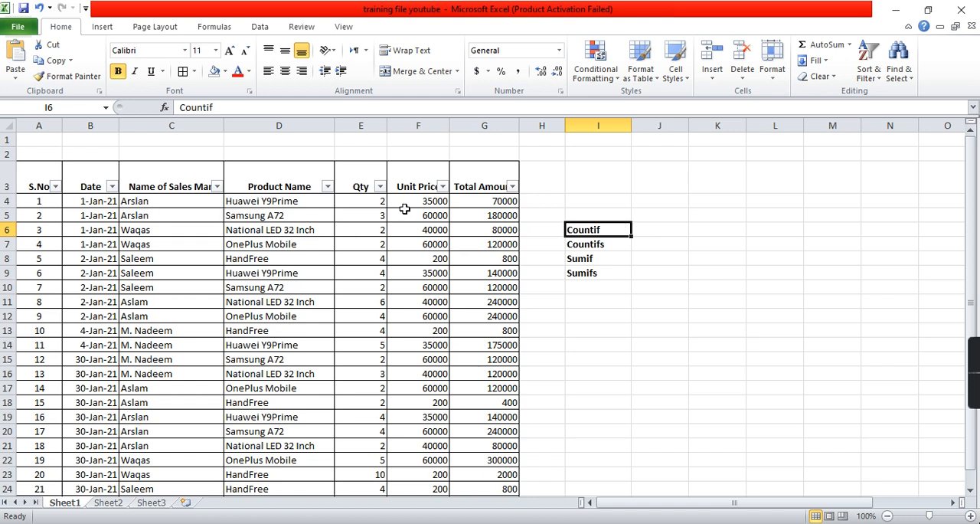
- Examine the sales records on Sheet1: date, salesman, product, quantity and unit price columns, and the formula behind the first total amount
left_click_drag(375, 201, 485, 416)
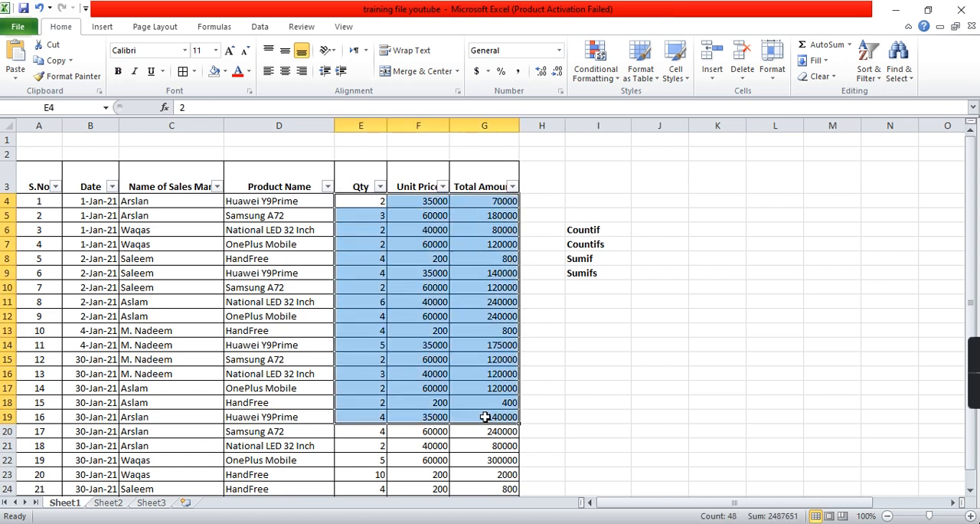
left_click(132, 308)
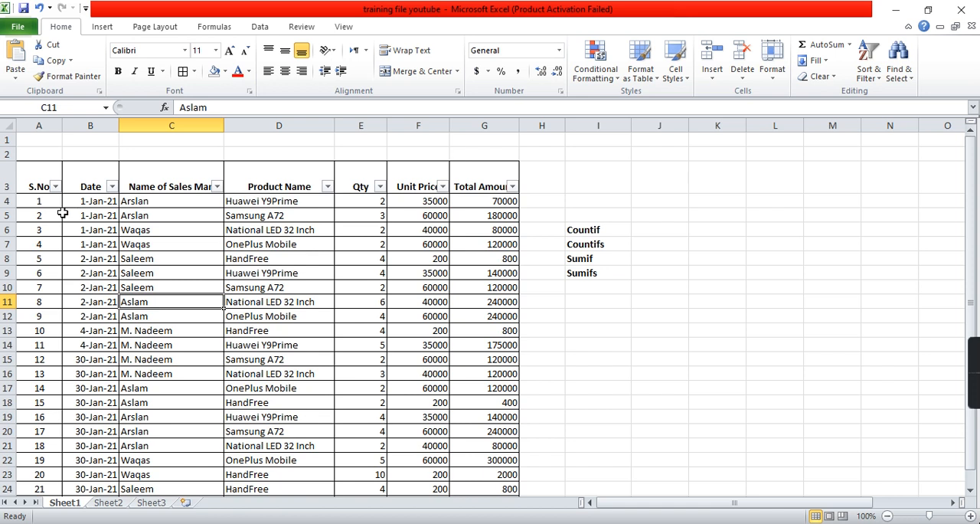
left_click_drag(85, 201, 84, 274)
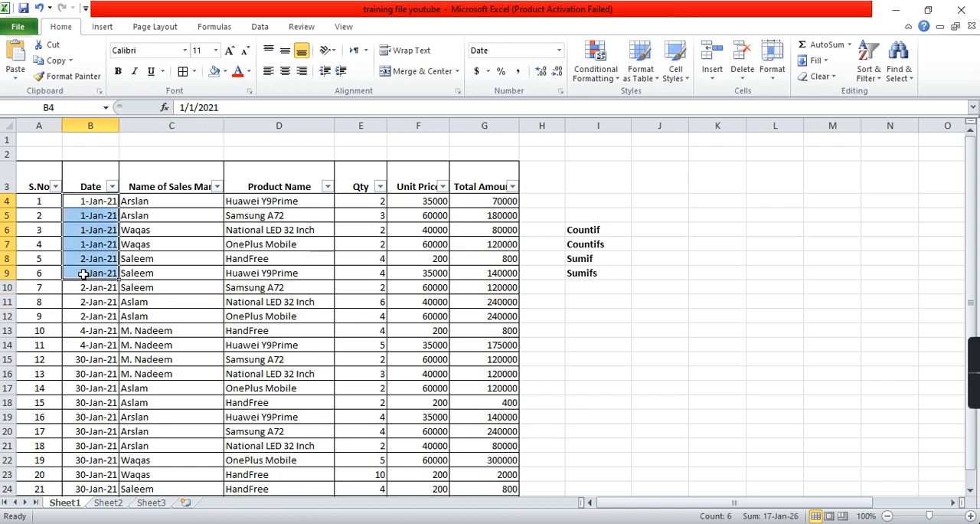
left_click_drag(203, 203, 176, 460)
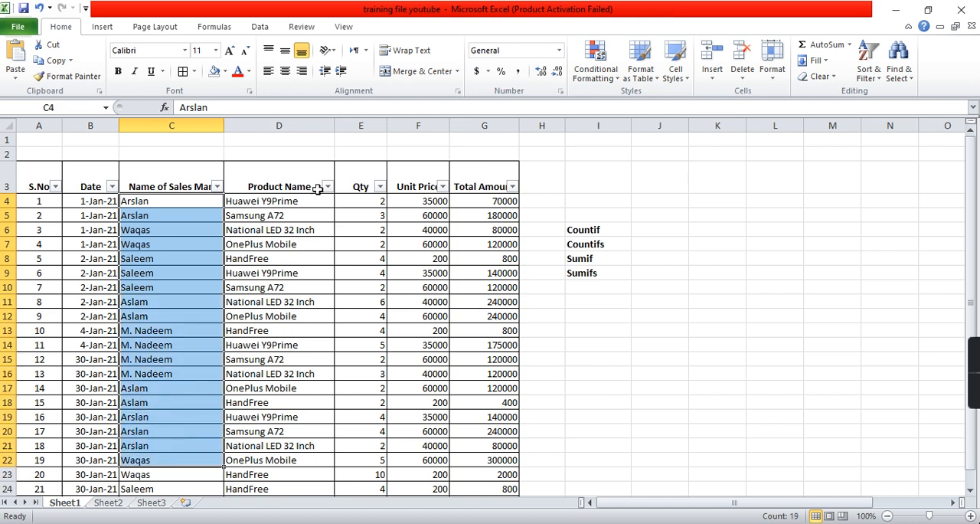
left_click_drag(304, 201, 298, 414)
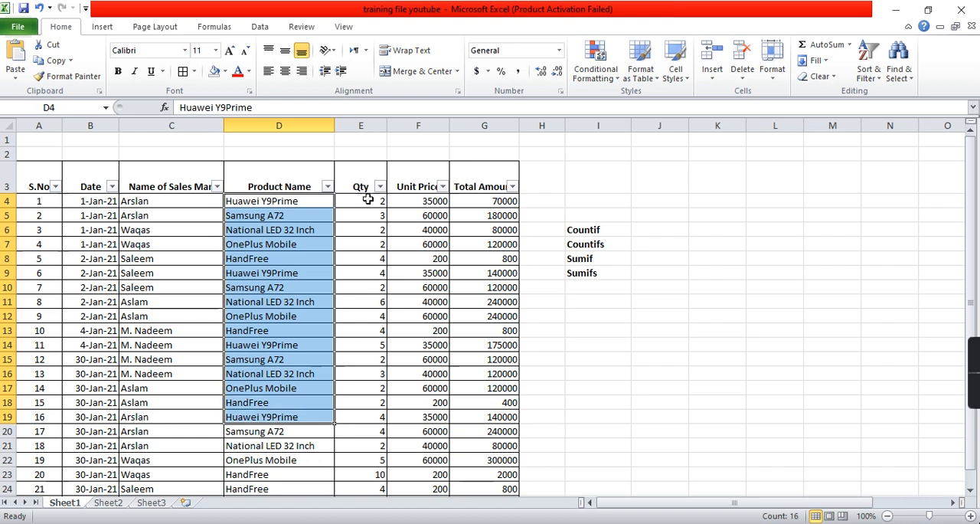
left_click_drag(419, 201, 418, 274)
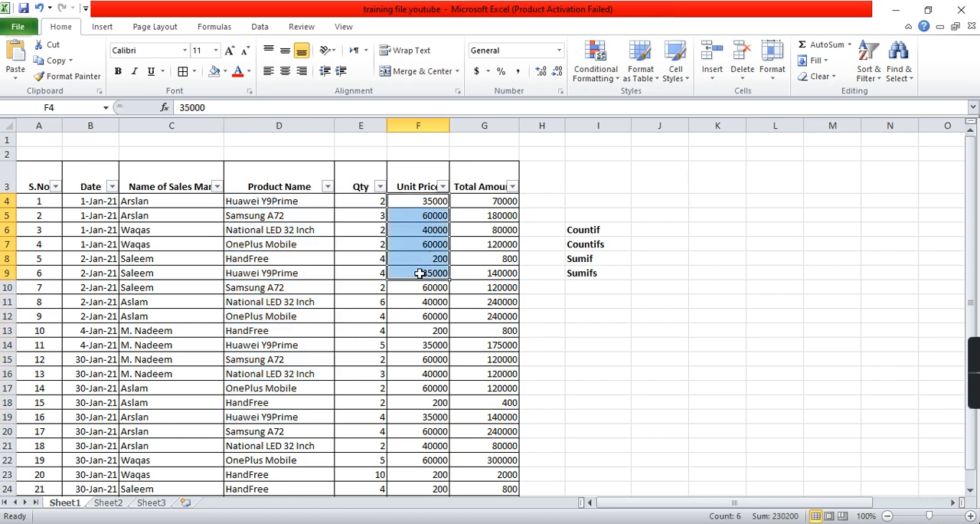
left_click(501, 203)
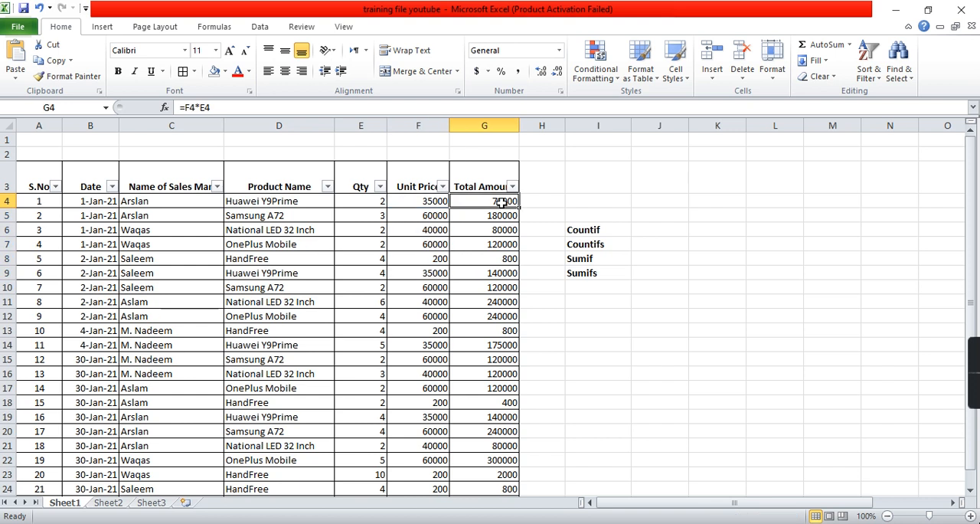
left_click(367, 201)
left_click(411, 203)
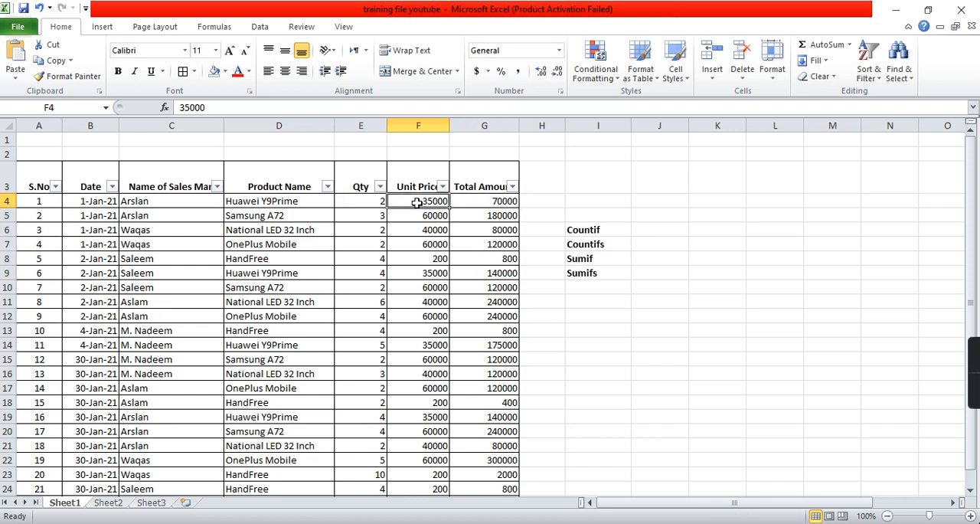
left_click(482, 198)
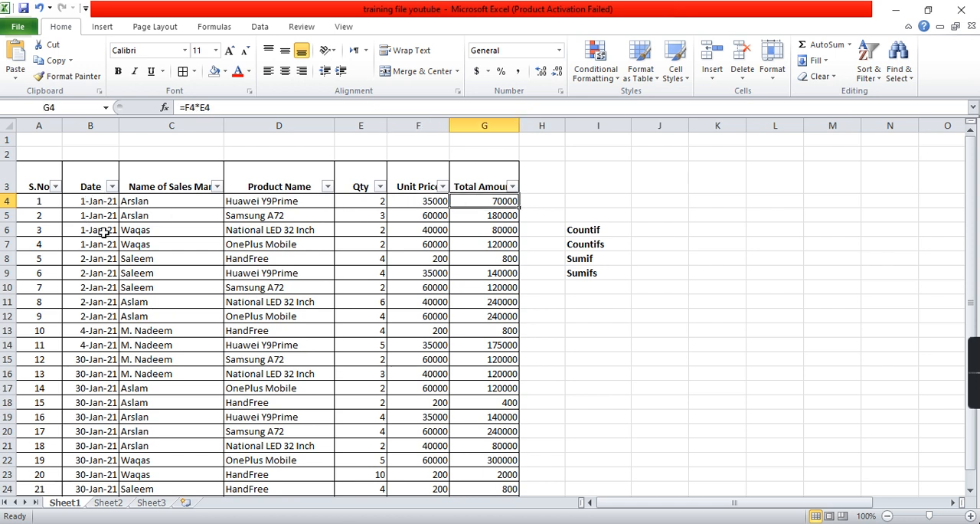
scroll(270, 321, "down", 2)
scroll(269, 314, "up", 1)
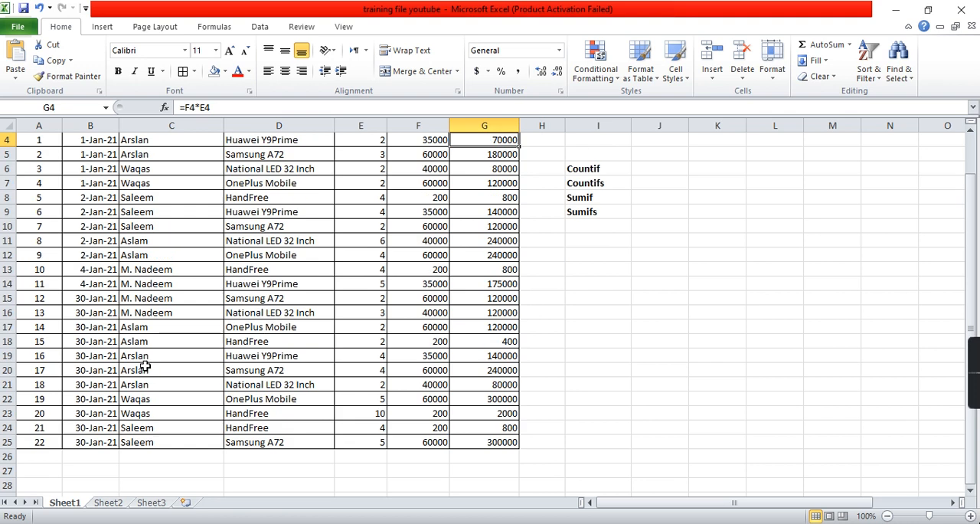
- Examine the field visit records on Sheet2, covering the month, date, name and Field Visits? columns for January and February
left_click(108, 504)
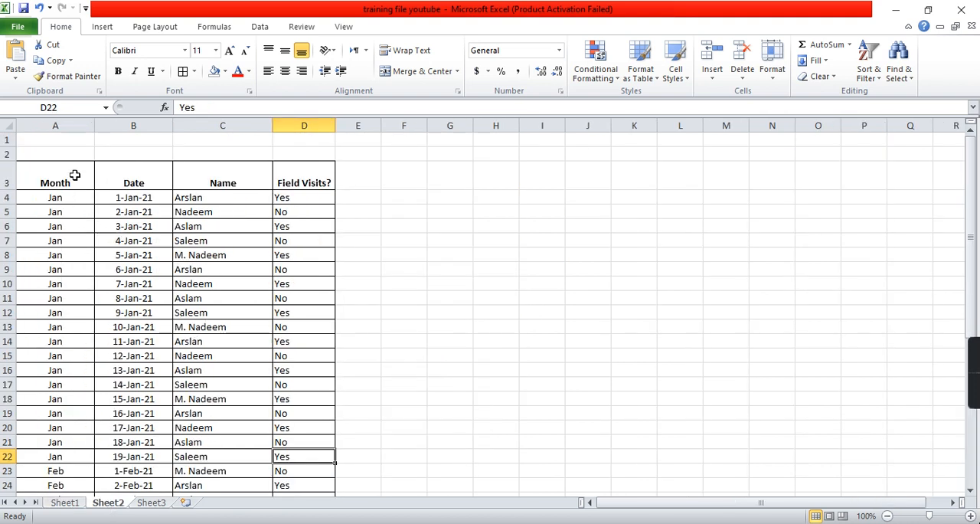
left_click_drag(71, 201, 44, 408)
scroll(46, 412, "down", 3)
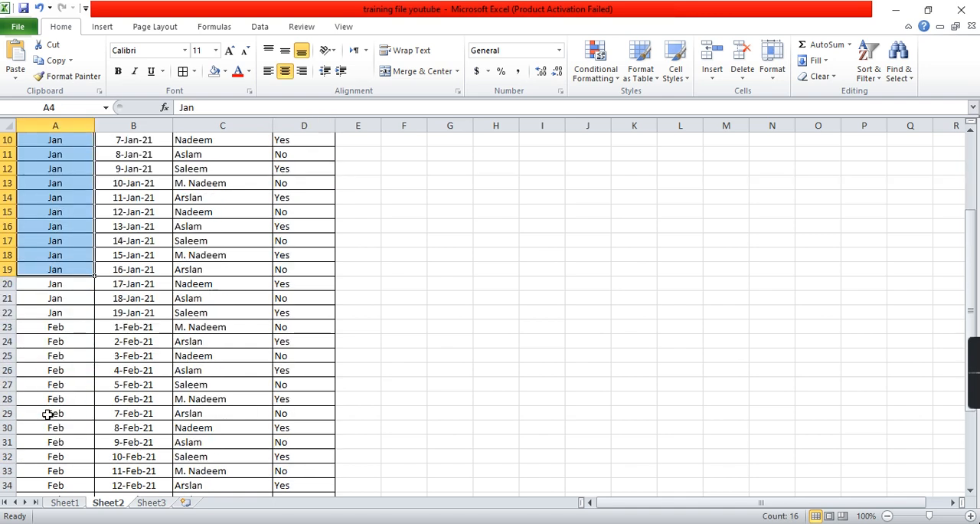
scroll(48, 414, "down", 5)
scroll(47, 414, "up", 2)
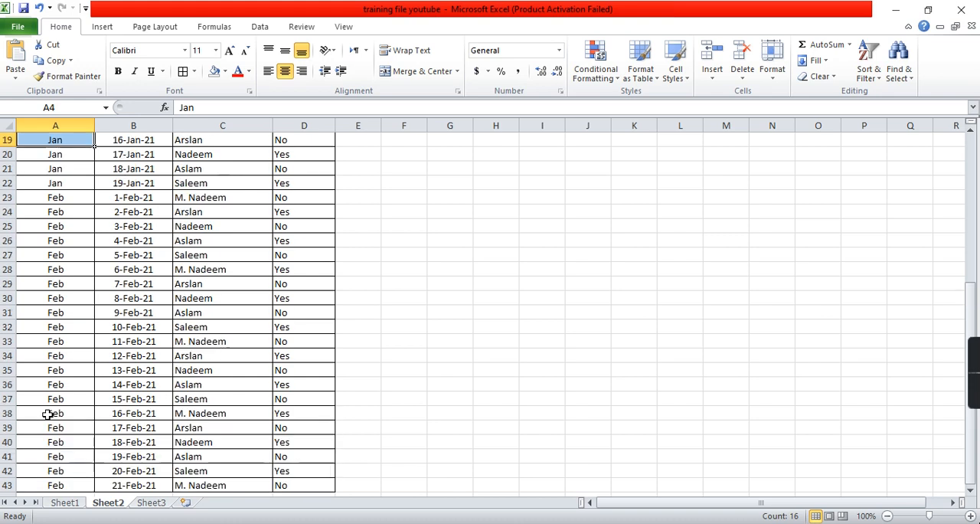
scroll(47, 414, "up", 6)
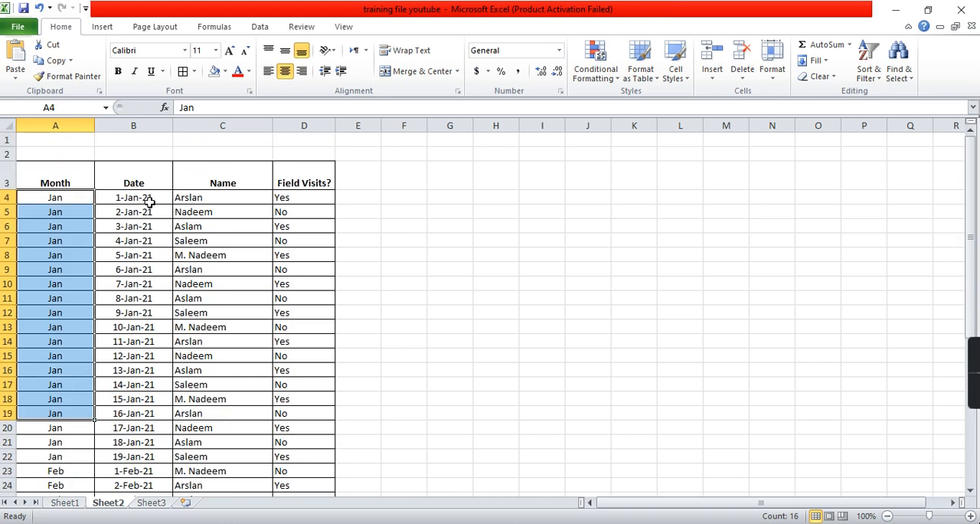
left_click(149, 200)
left_click_drag(216, 198, 217, 451)
scroll(217, 452, "up", 6)
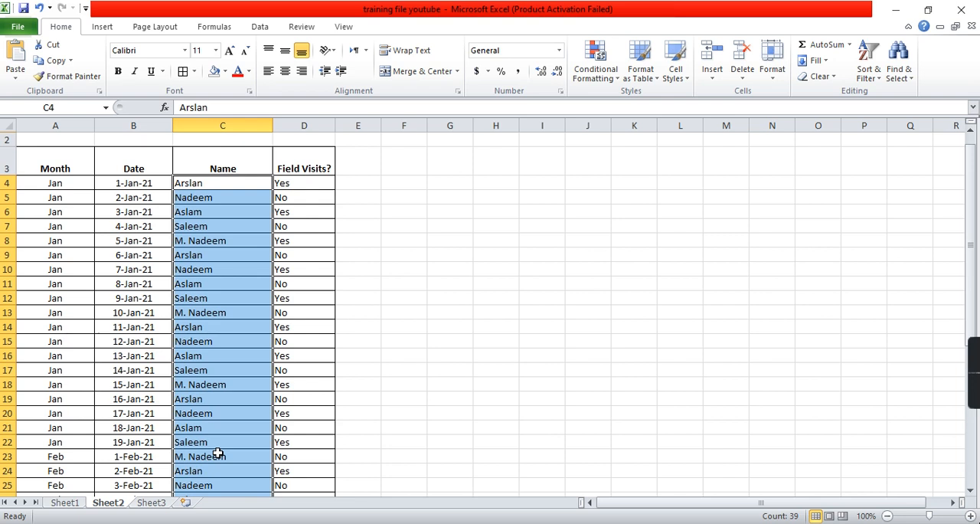
left_click(314, 165)
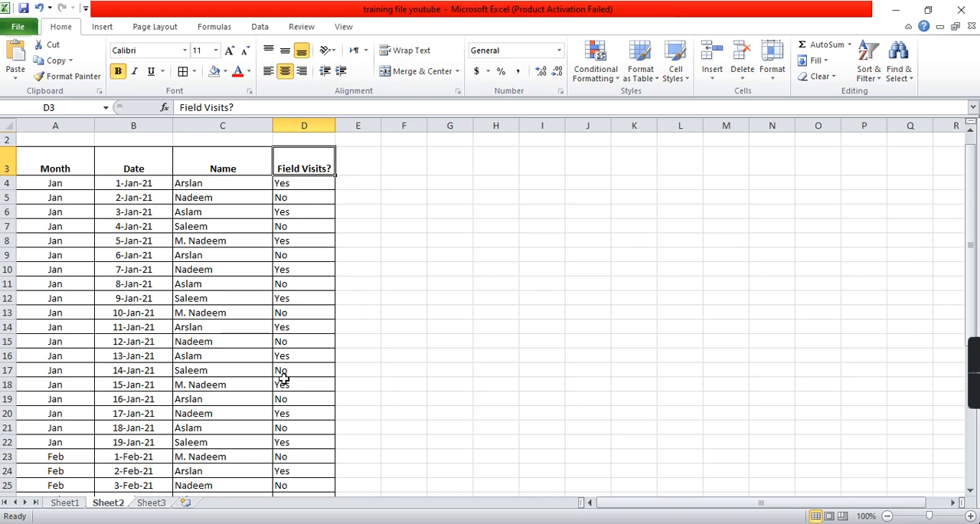
left_click_drag(70, 155, 285, 399)
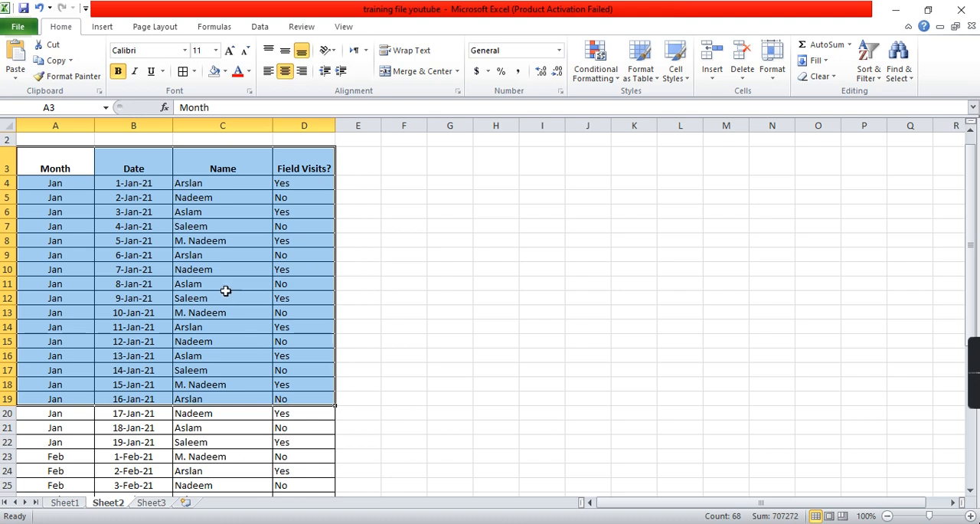
left_click(224, 267)
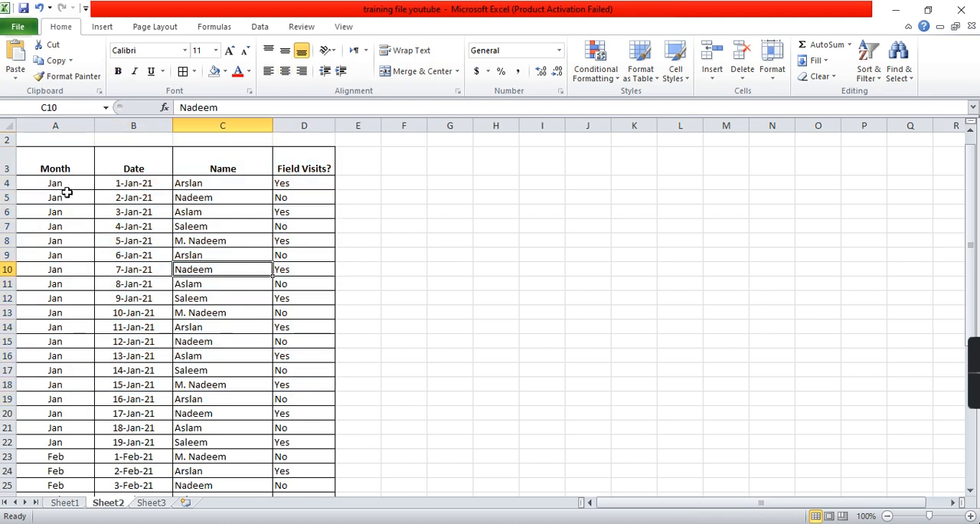
left_click_drag(61, 183, 300, 467)
scroll(300, 468, "down", 3)
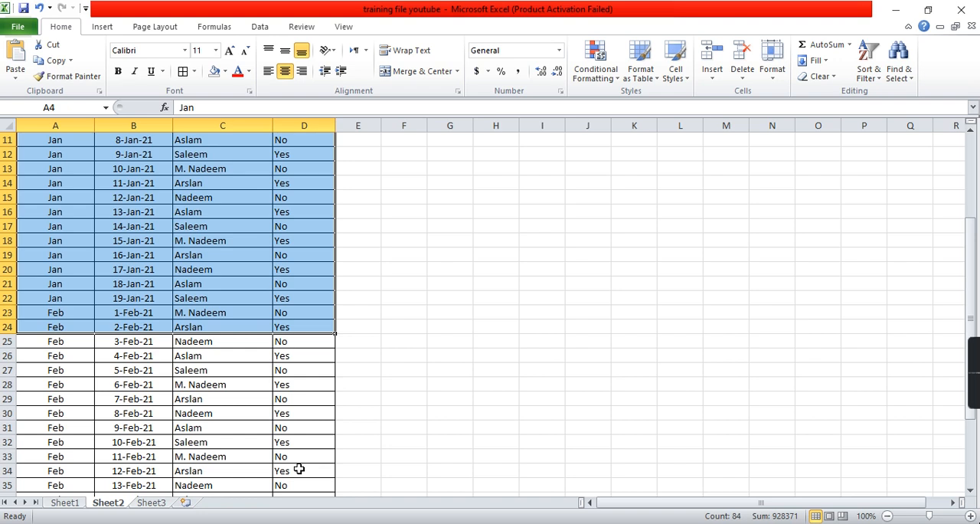
- Look over the empty sales summary table and the field visits summary table on Sheet3
left_click(158, 503)
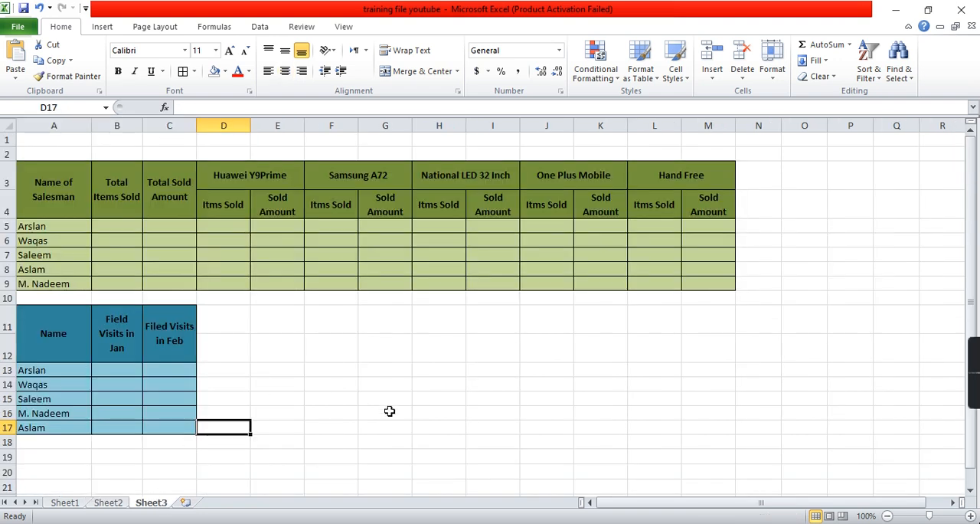
left_click_drag(47, 186, 660, 277)
left_click_drag(49, 325, 173, 422)
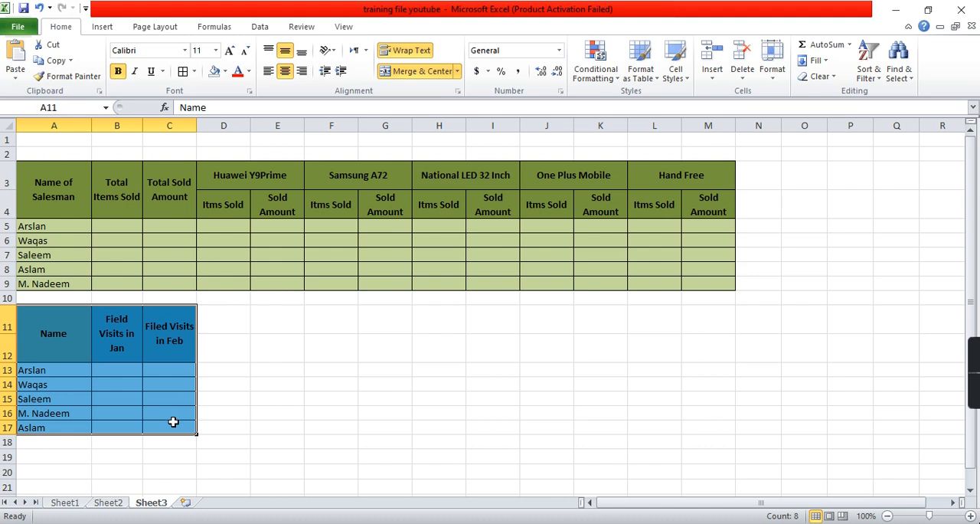
left_click(181, 328)
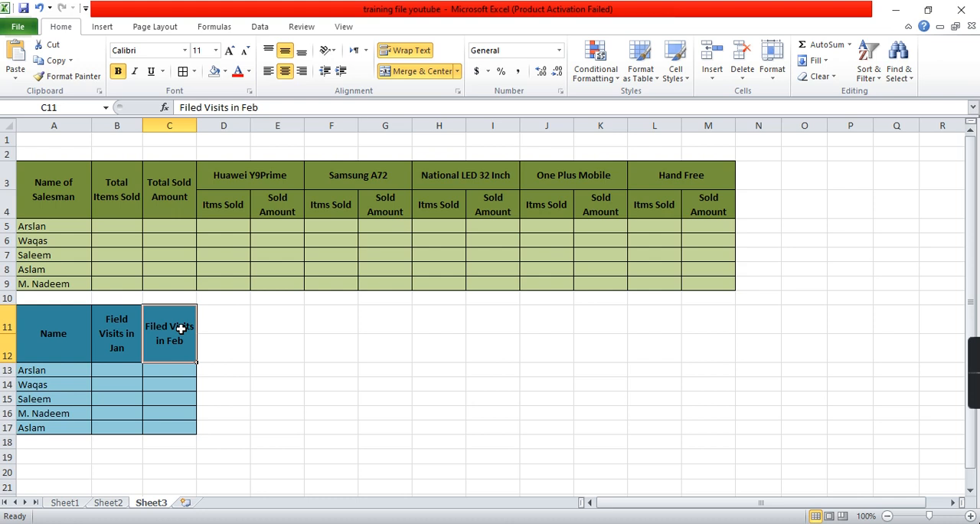
left_click(128, 227)
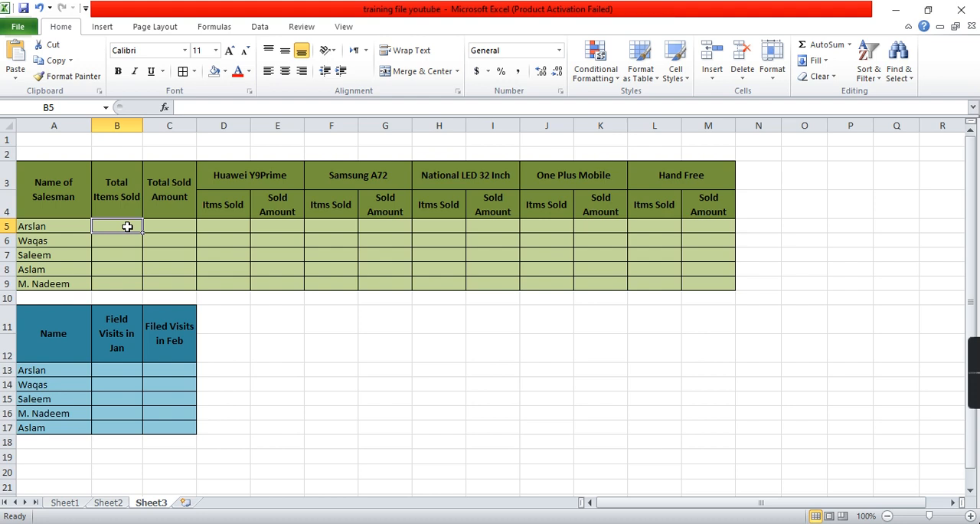
- Review the Sheet1 columns that feed the sales summary: salesman name, product name, quantity, unit price and total amount
left_click(67, 503)
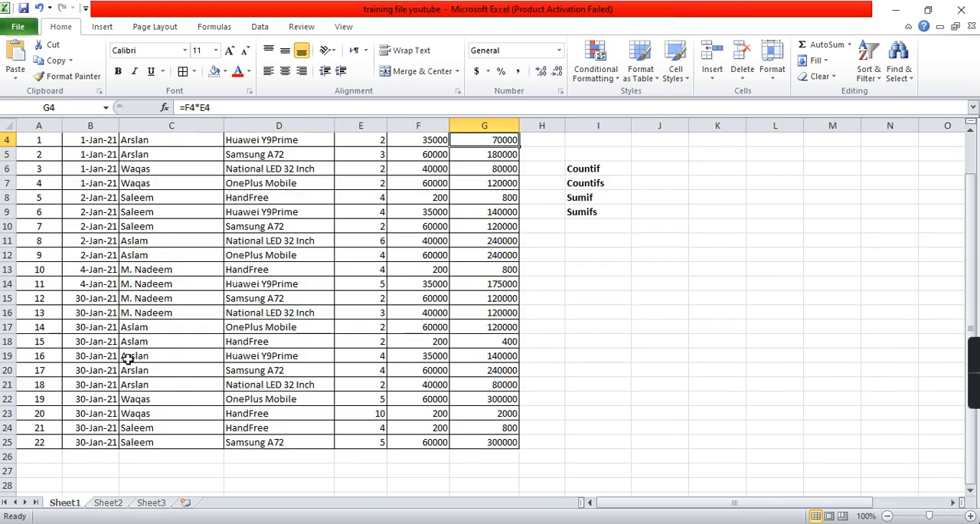
left_click(151, 295)
scroll(150, 292, "up", 1)
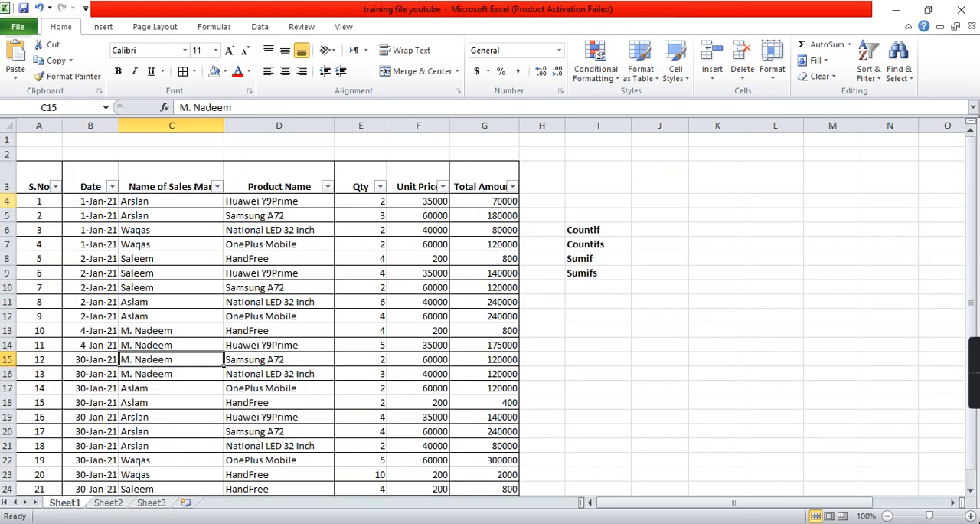
left_click_drag(167, 201, 167, 346)
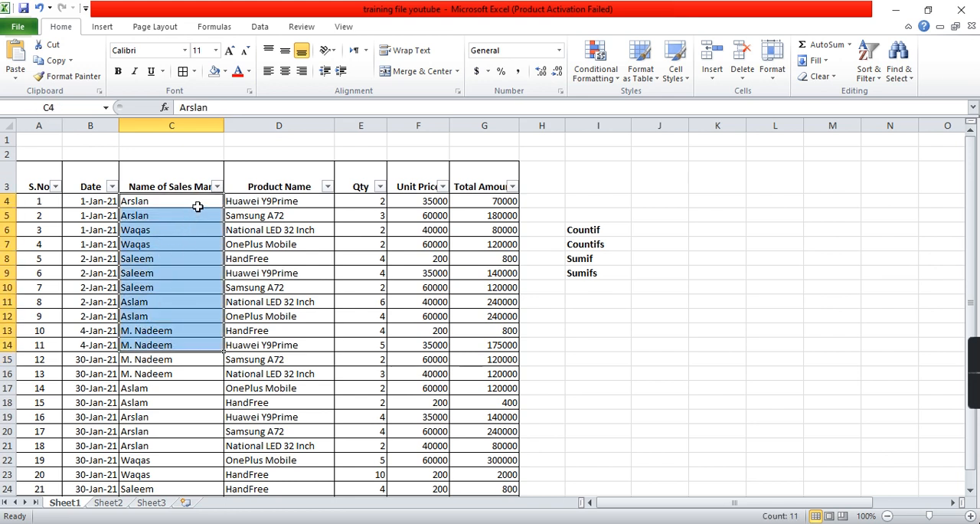
left_click(262, 201)
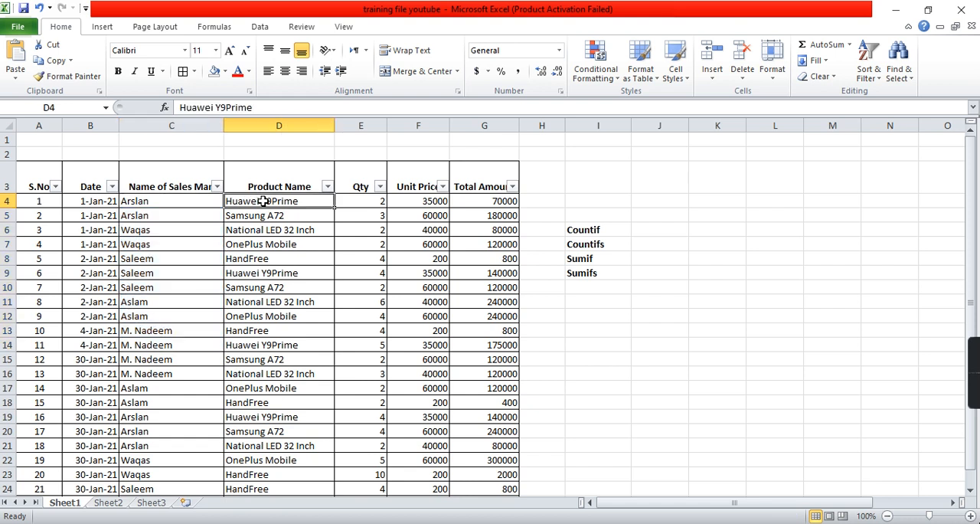
left_click(363, 200)
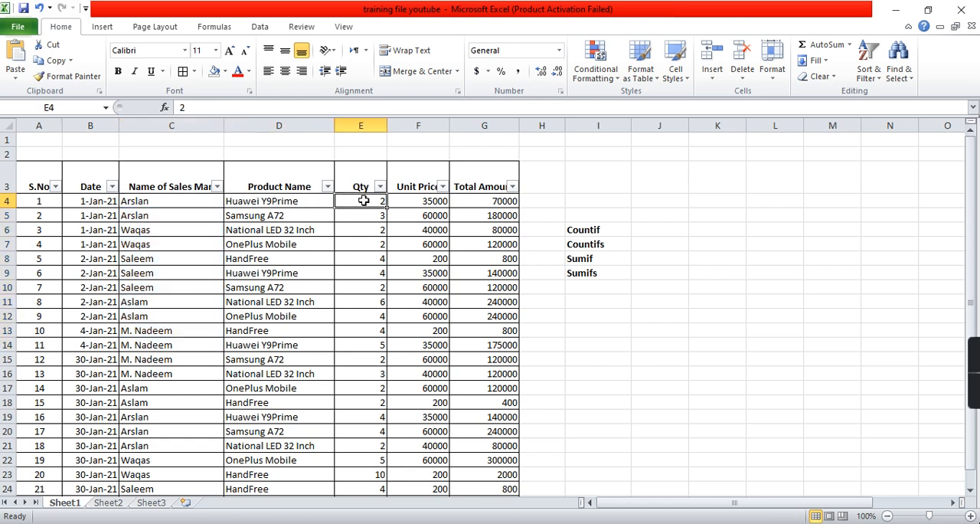
left_click(416, 203)
left_click(477, 201)
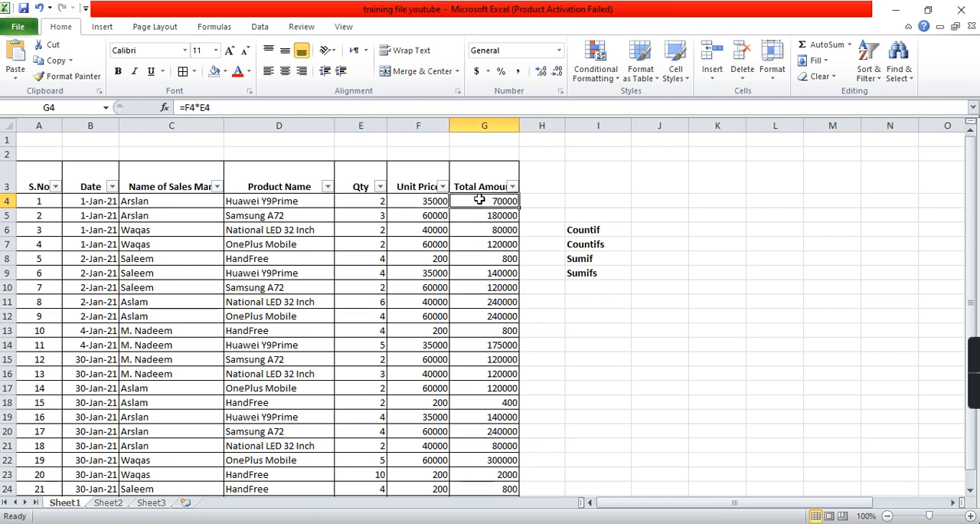
- Go to the first salesman's Total Items Sold cell, B5, in the sales summary on Sheet3
left_click(153, 503)
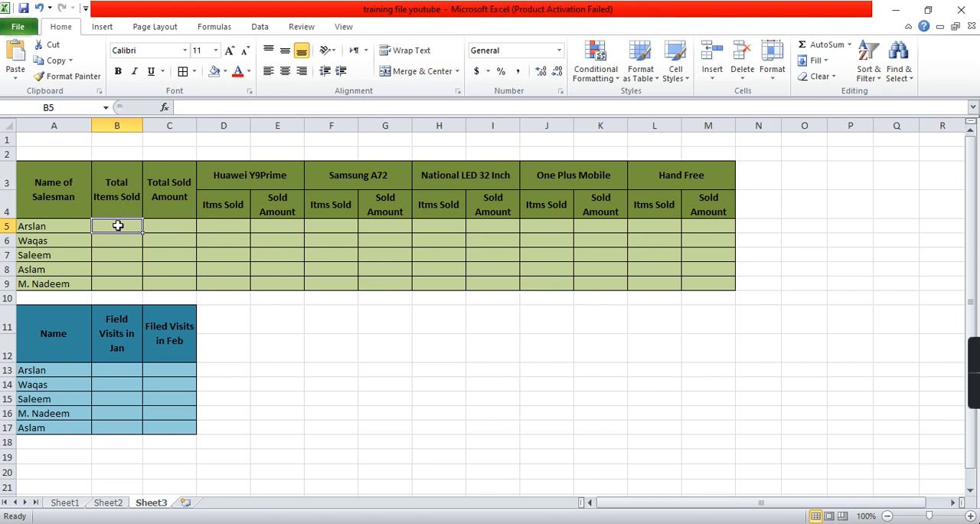
left_click(72, 225)
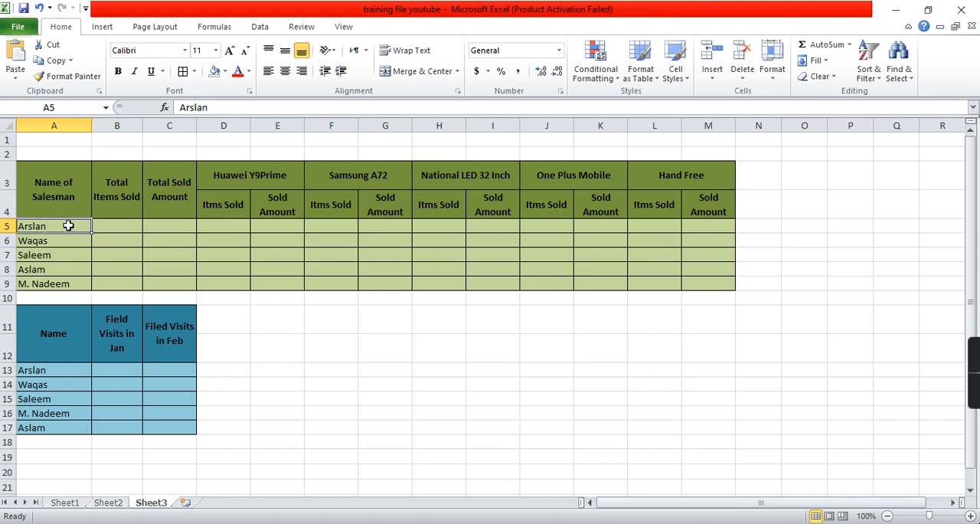
left_click(125, 225)
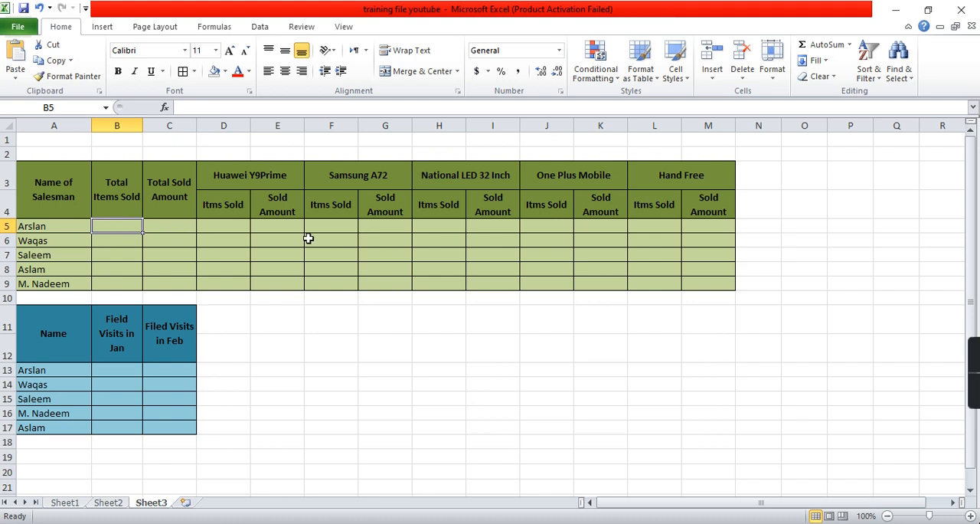
type("=")
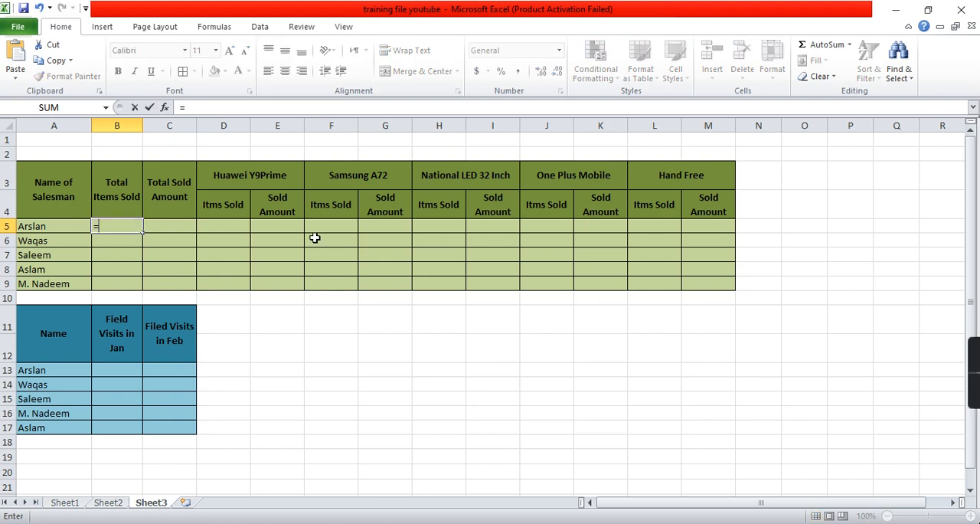
type("sumif")
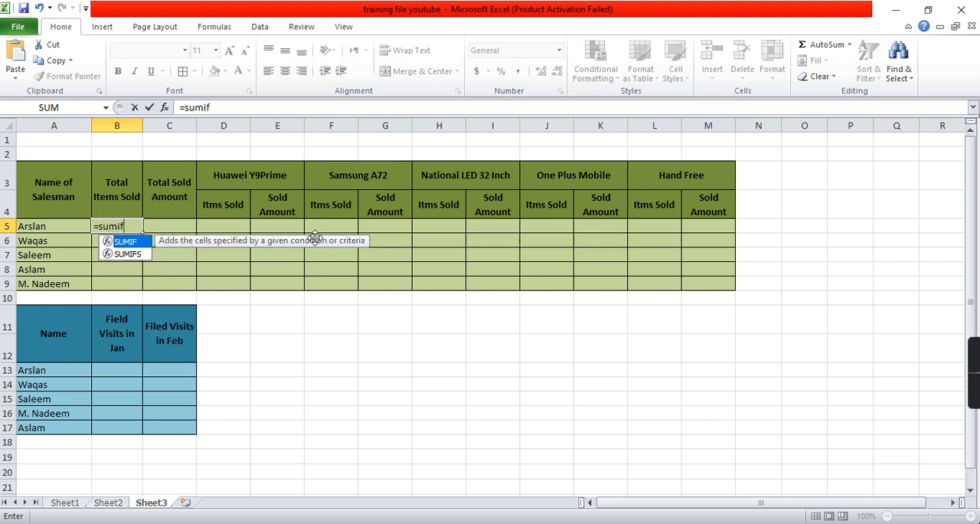
type("(")
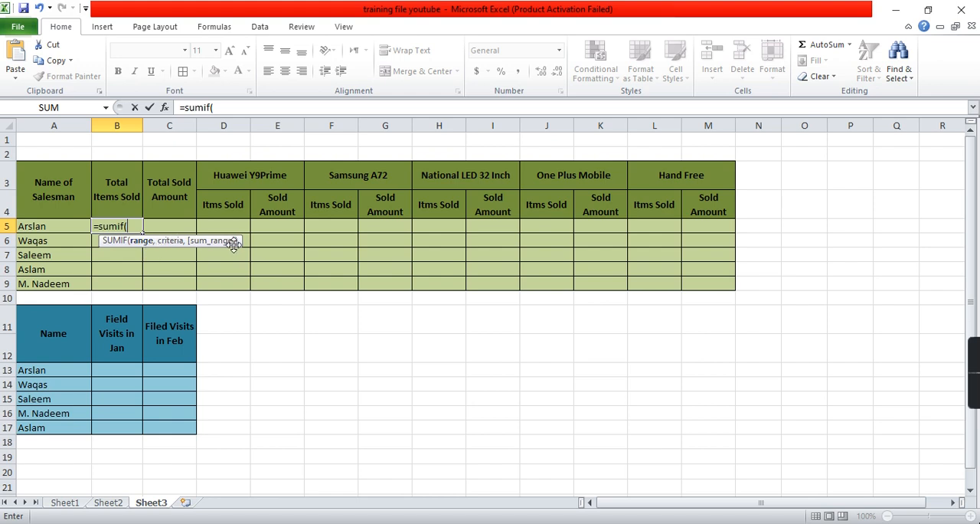
left_click(77, 504)
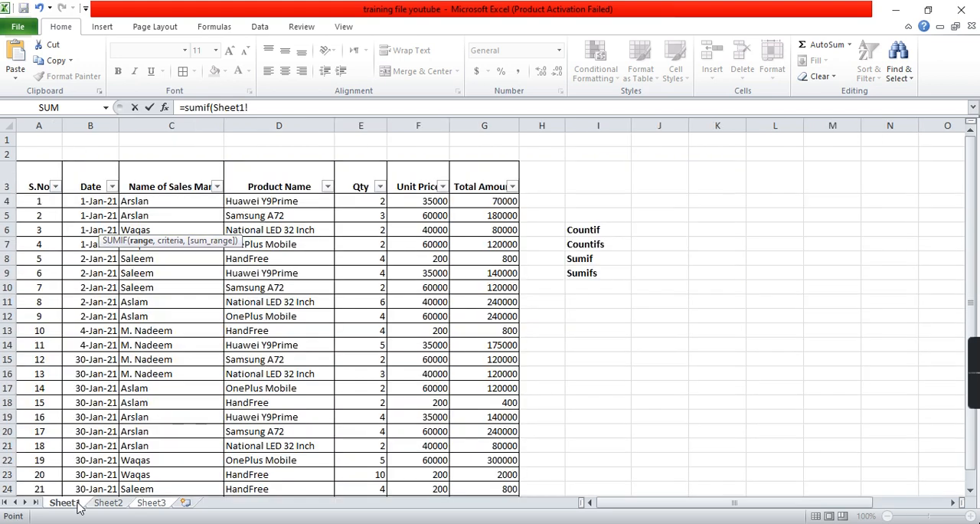
left_click(196, 124)
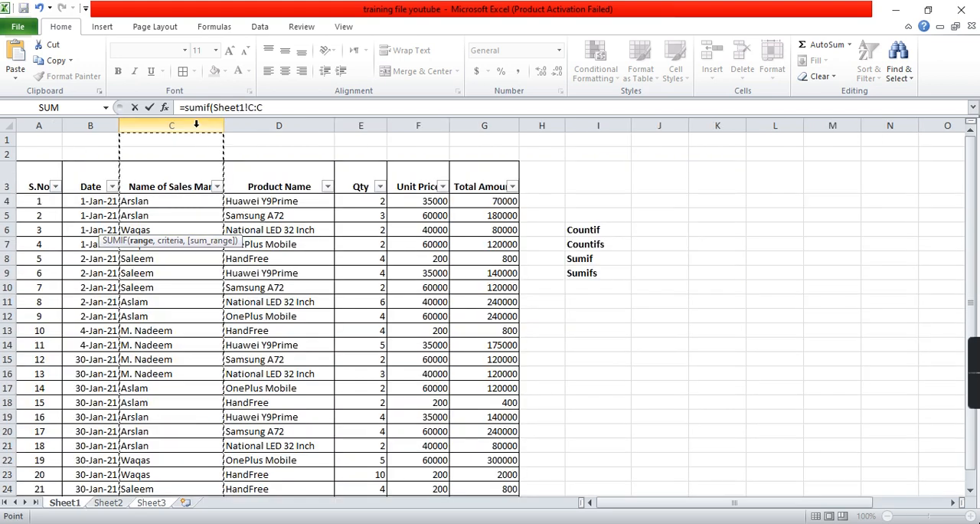
left_click(275, 107)
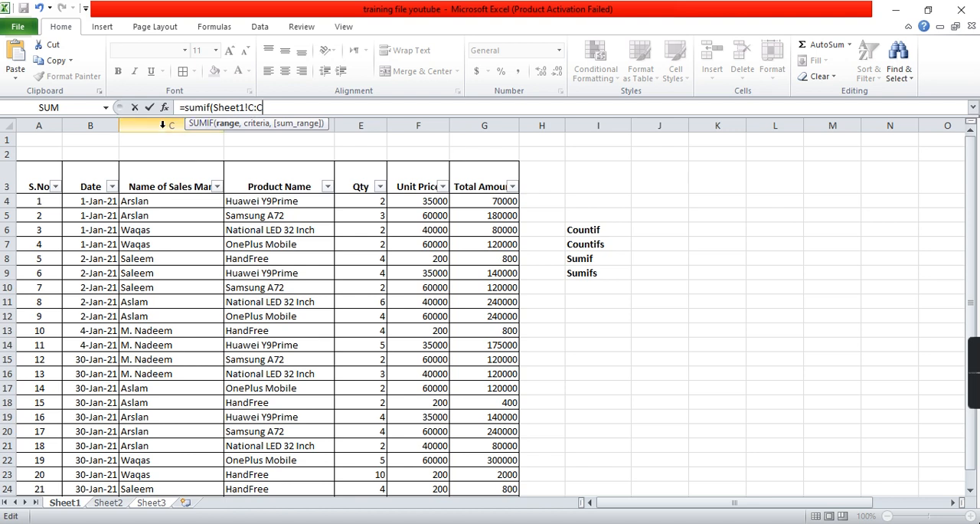
key("Return")
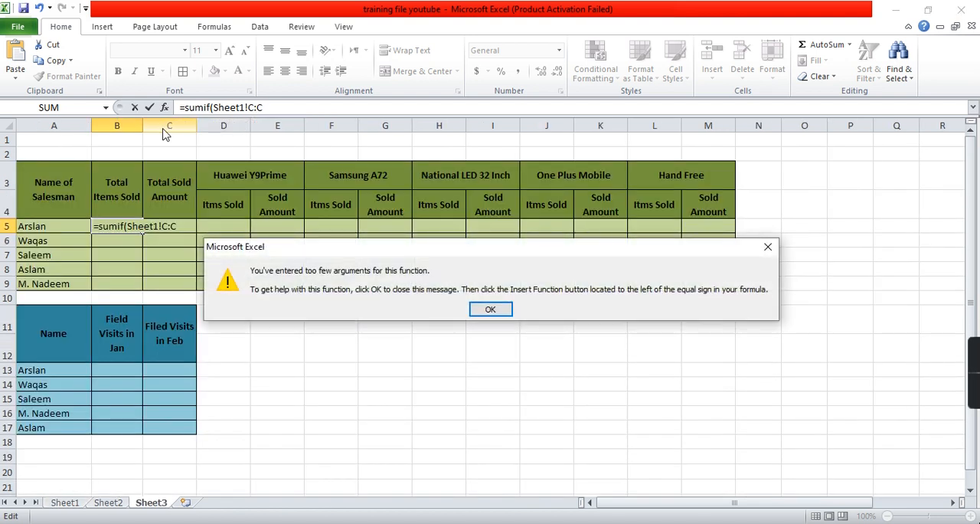
key("Return")
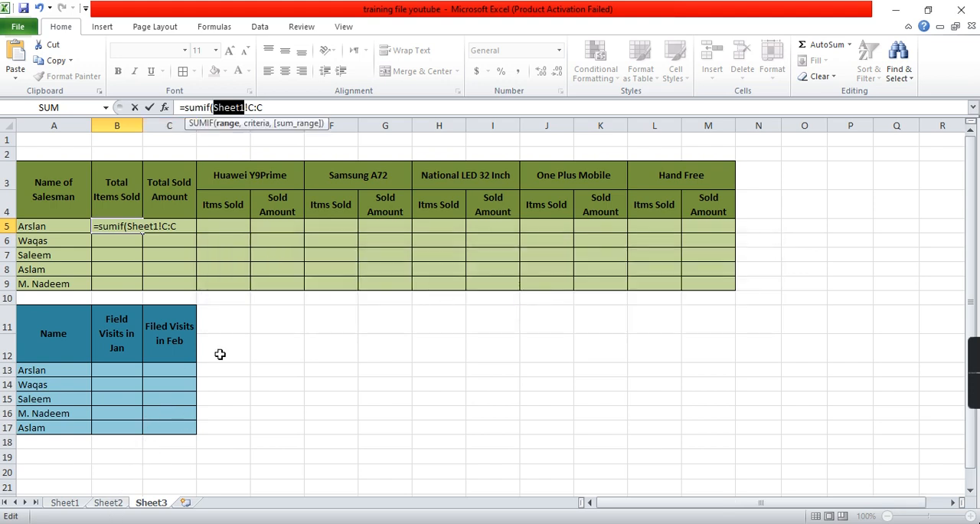
key("Escape")
- Enter a SUMIF in B5 that matches Sheet1 column C to the first salesman's name in quotes and sums the quantities in Sheet1 column E
type("=sumif(")
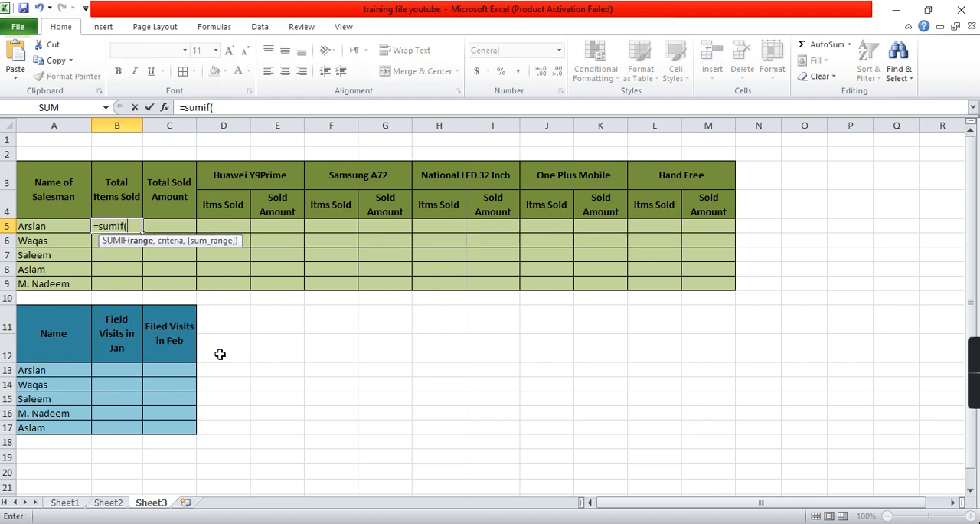
left_click(65, 503)
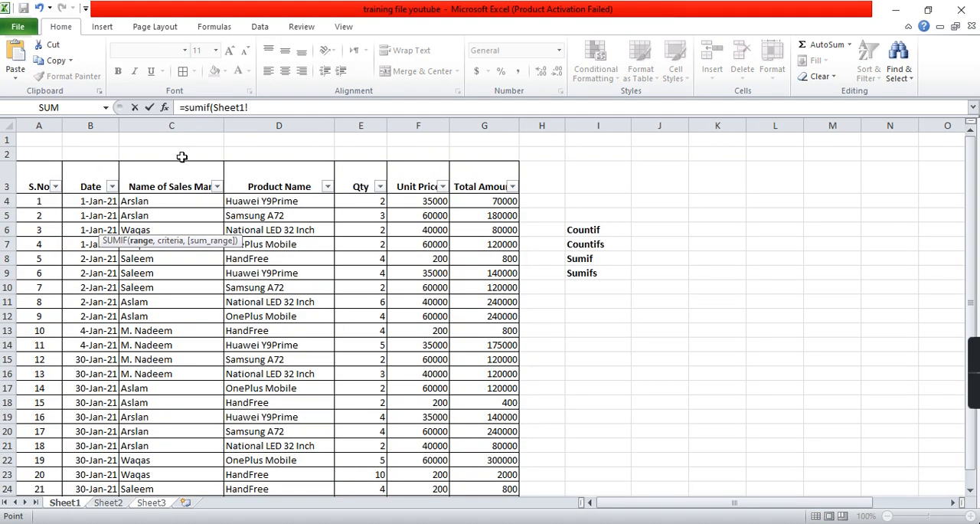
left_click(181, 124)
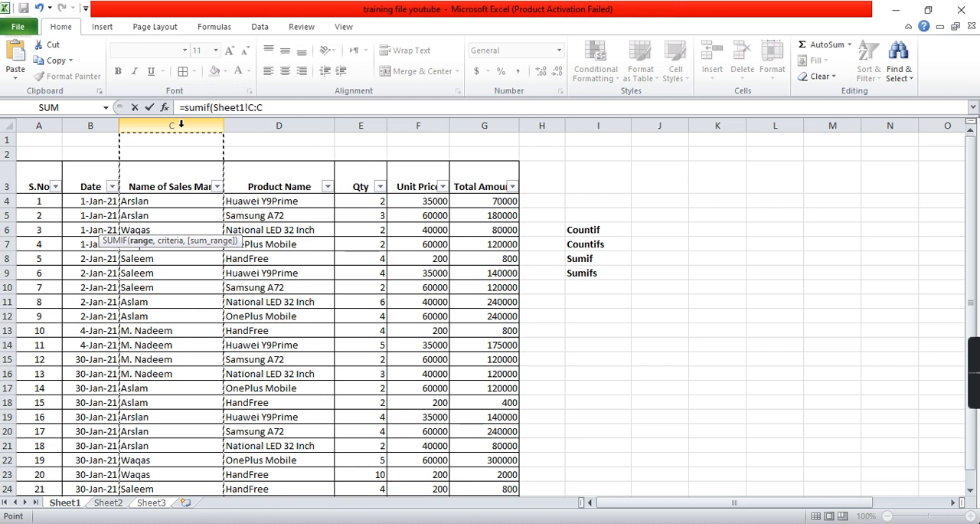
left_click(277, 109)
type(",")
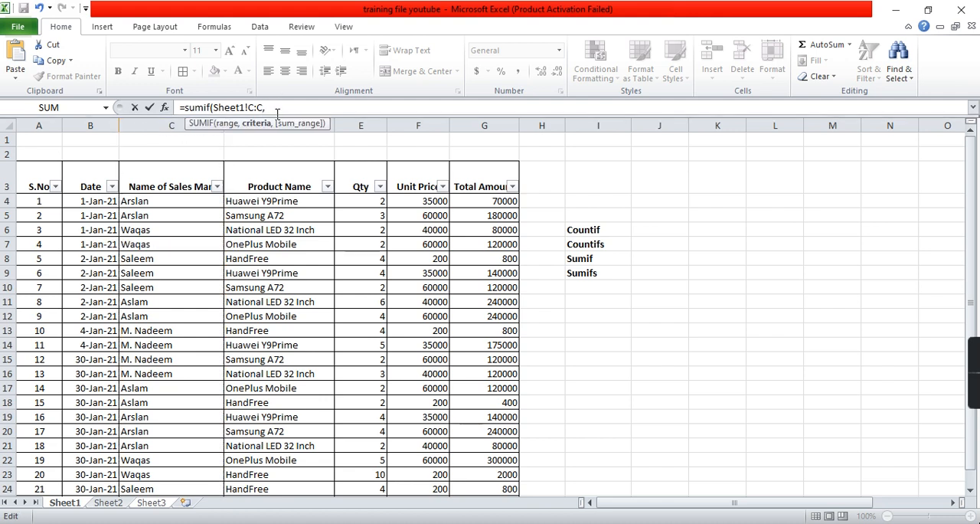
type("\"Arslan")
type("\",")
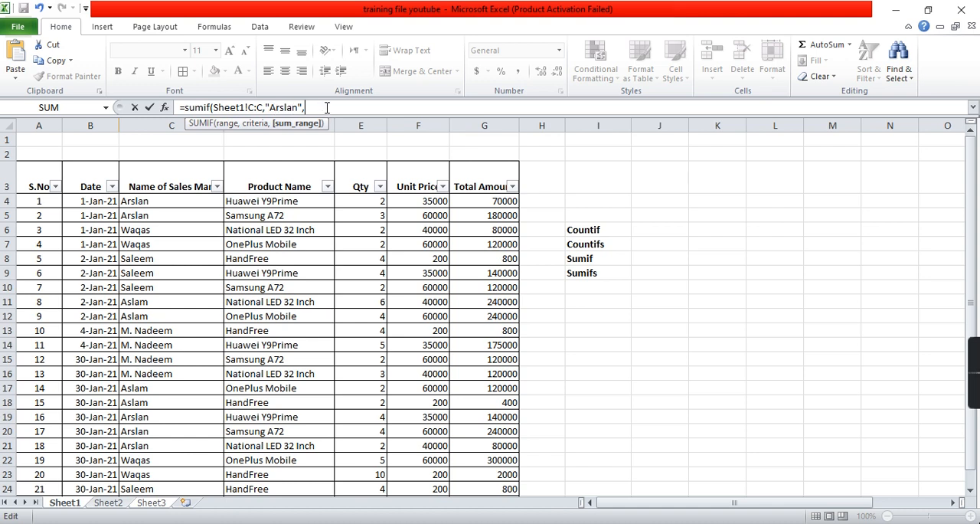
left_click(379, 123)
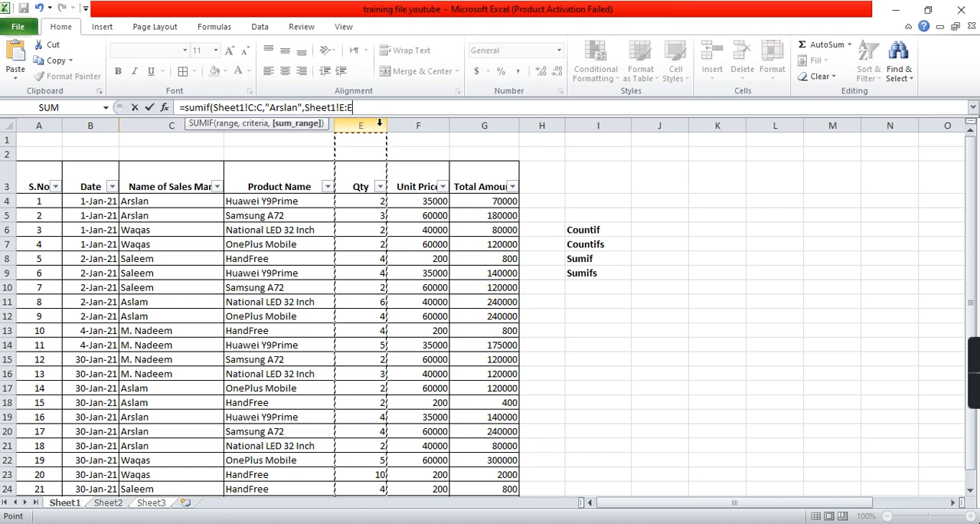
type(")")
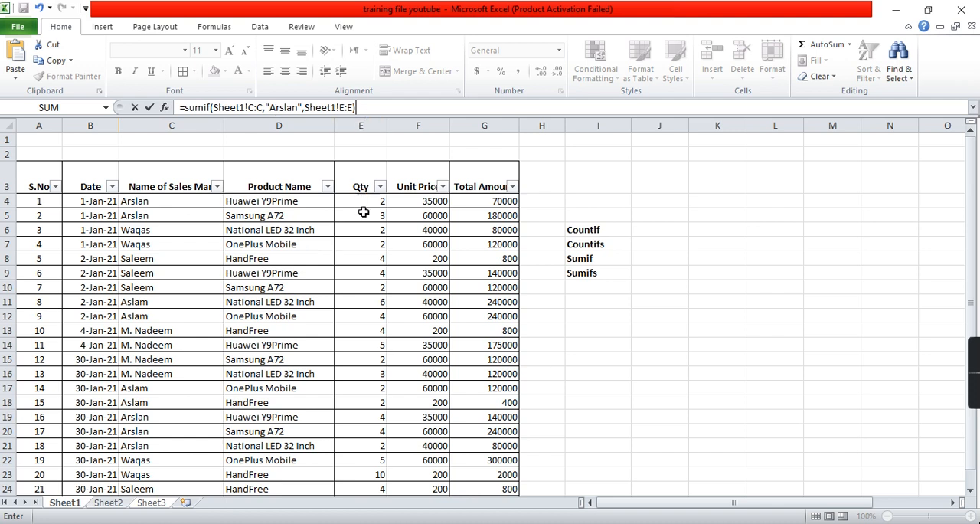
key("Return")
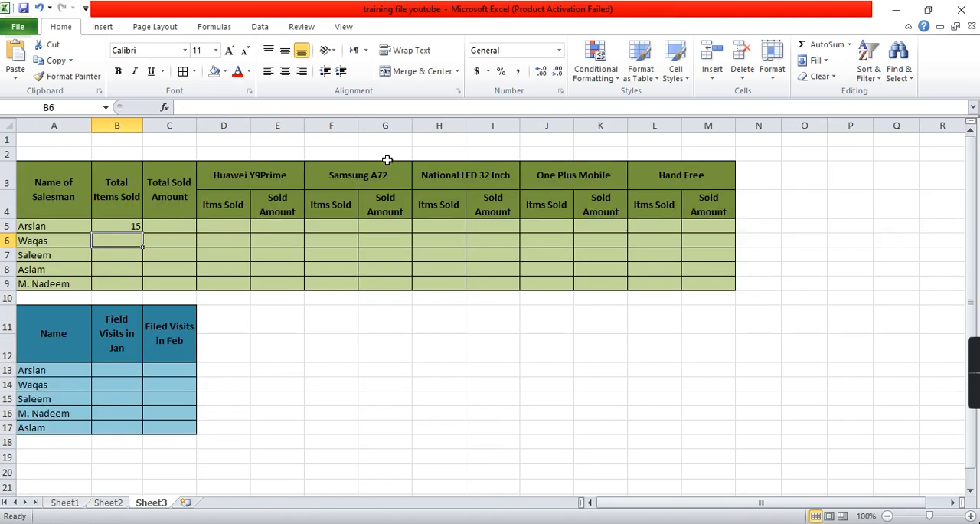
- Check the formula behind the first salesman's total items sold in B5
left_click(117, 226)
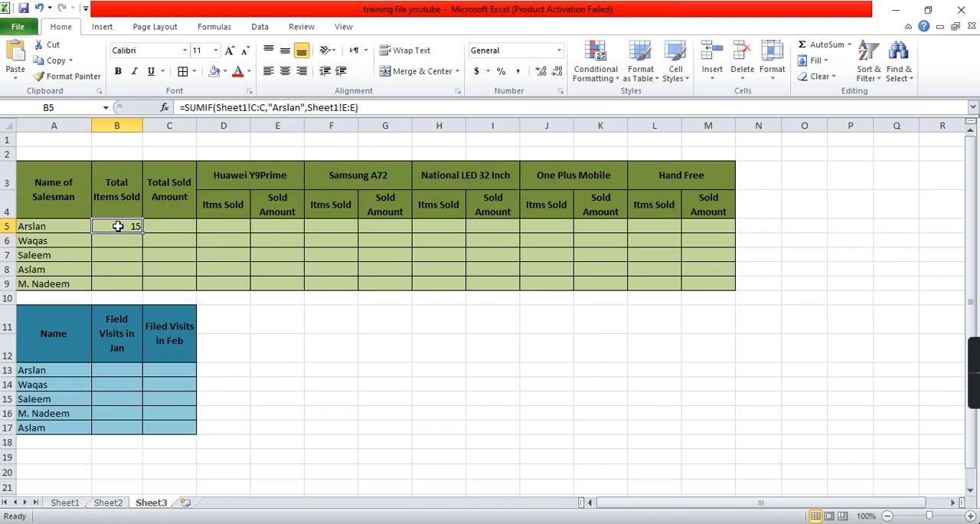
key("Left")
key("Right")
key("Right")
key("Left")
- Enter a SUMIF in C5 matching Sheet1 column C to the first salesman's quoted name and summing the total amounts in Sheet1 column G
key("Right")
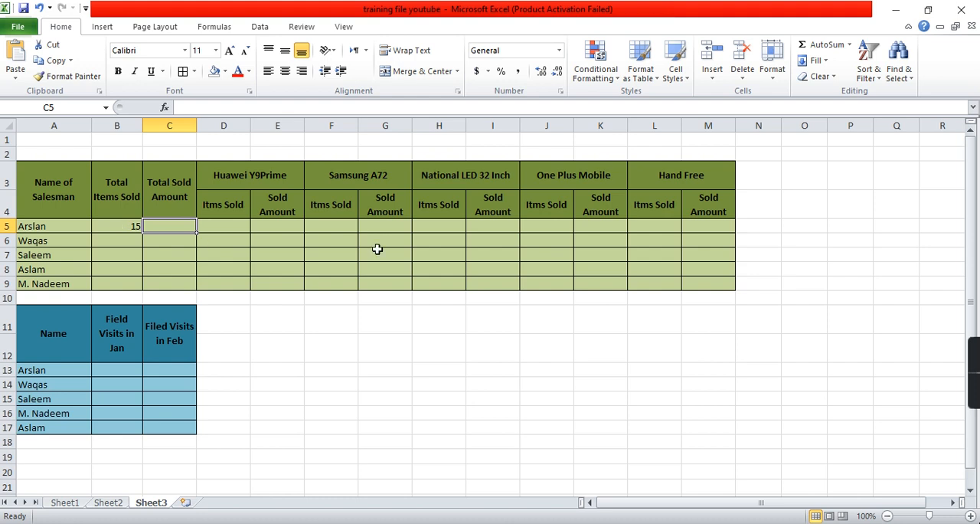
type("=sum")
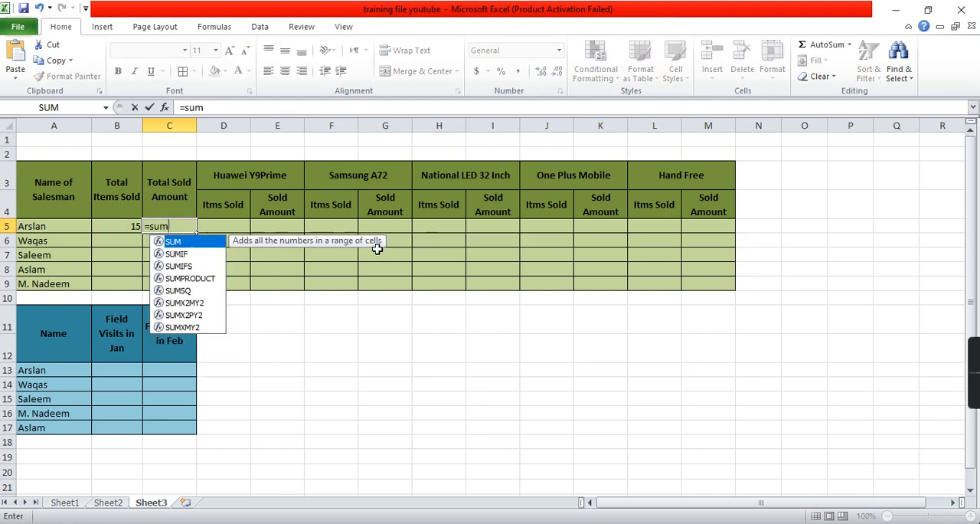
type("if(")
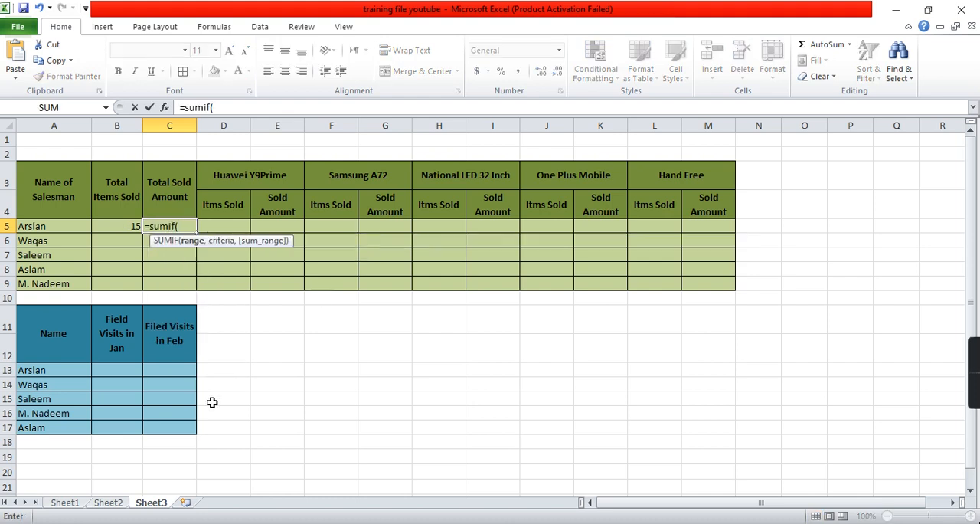
left_click(108, 502)
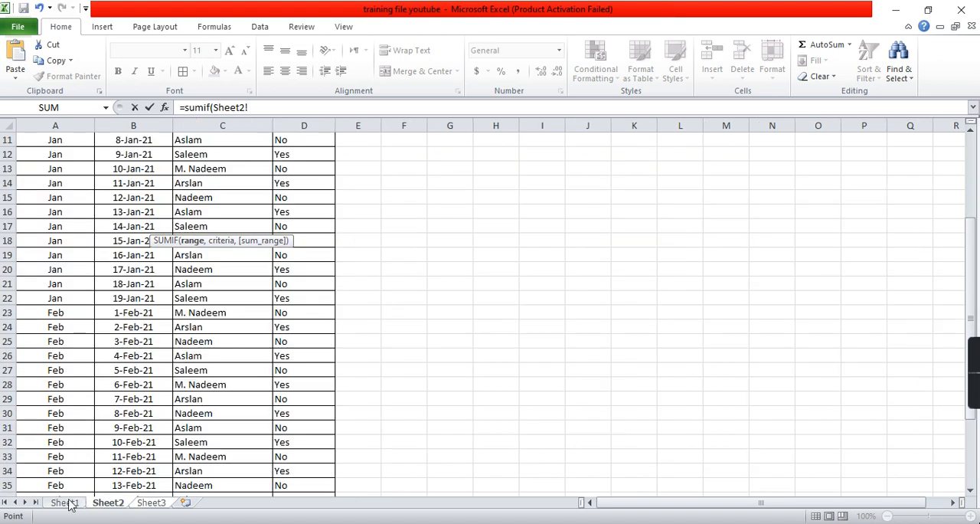
left_click(64, 502)
left_click(204, 123)
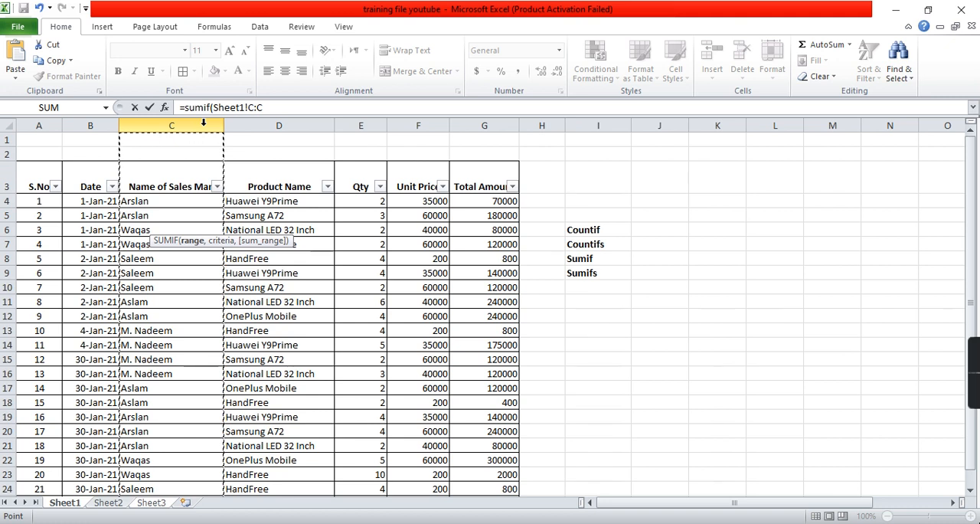
left_click(275, 109)
type(",\"Arslan")
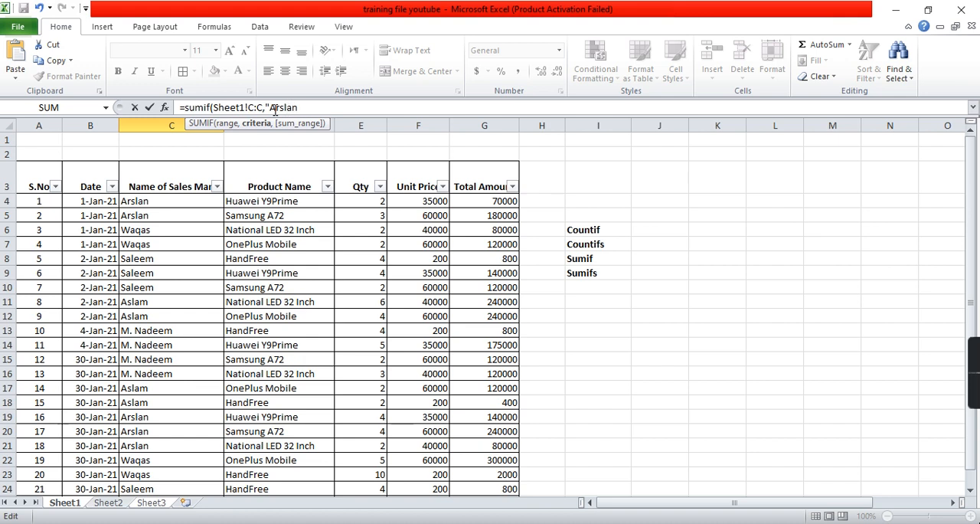
type("\",")
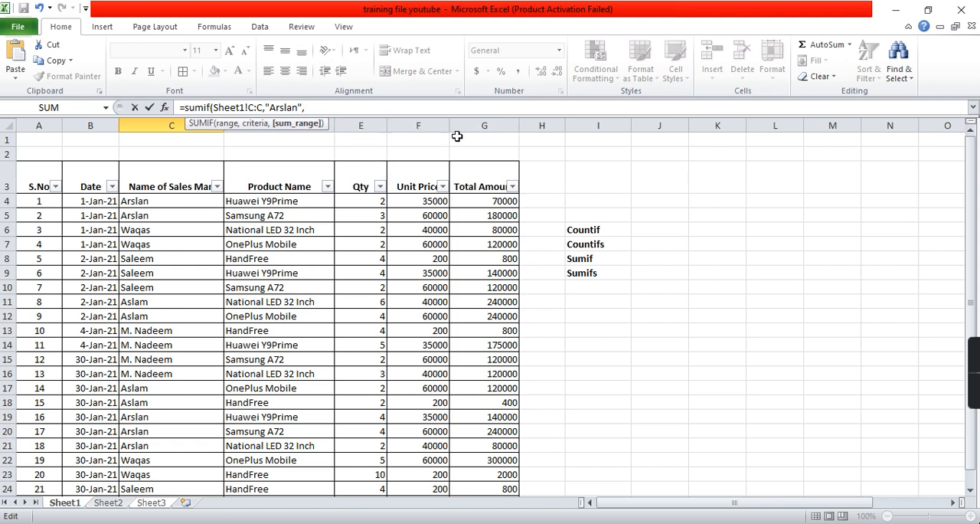
left_click(502, 123)
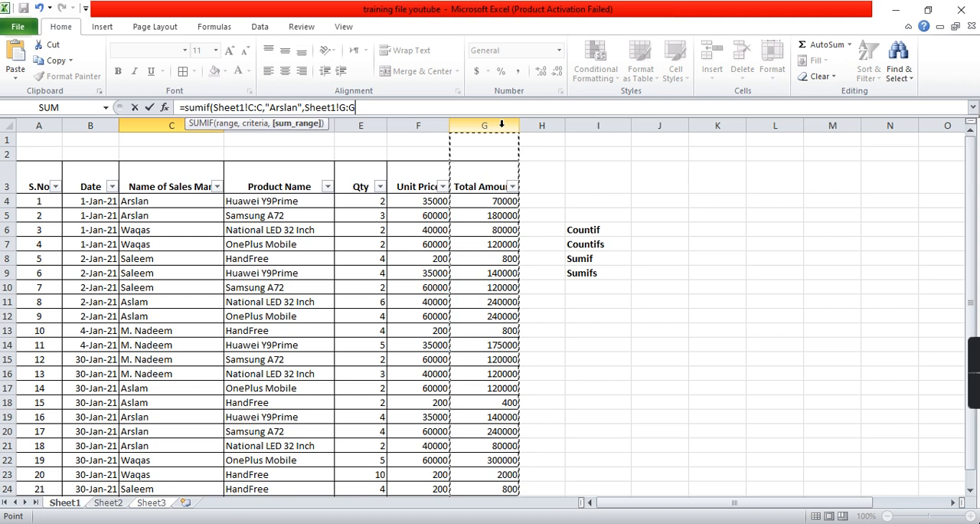
type(")")
key("Return")
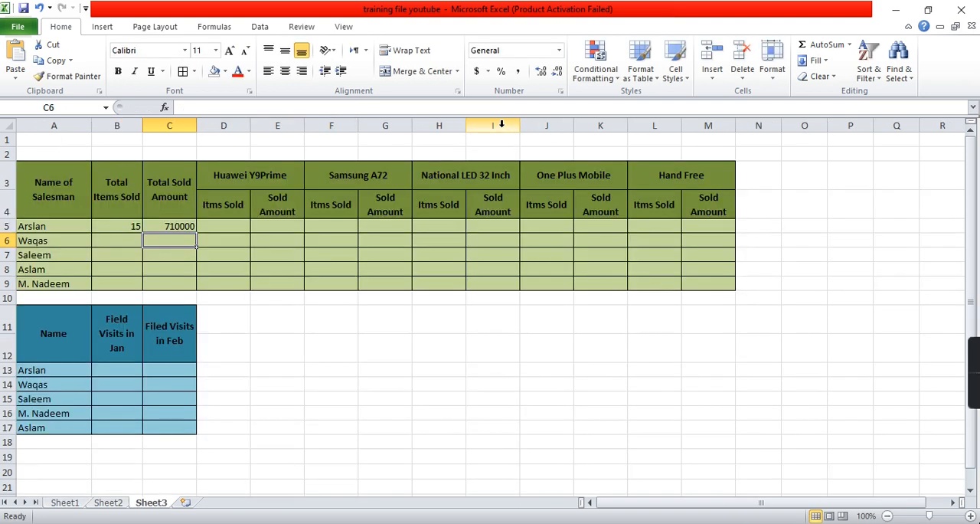
- Compare the two SUMIF formulas in the first salesman's Total Items Sold and Total Sold Amount cells
key("Up")
key("Left")
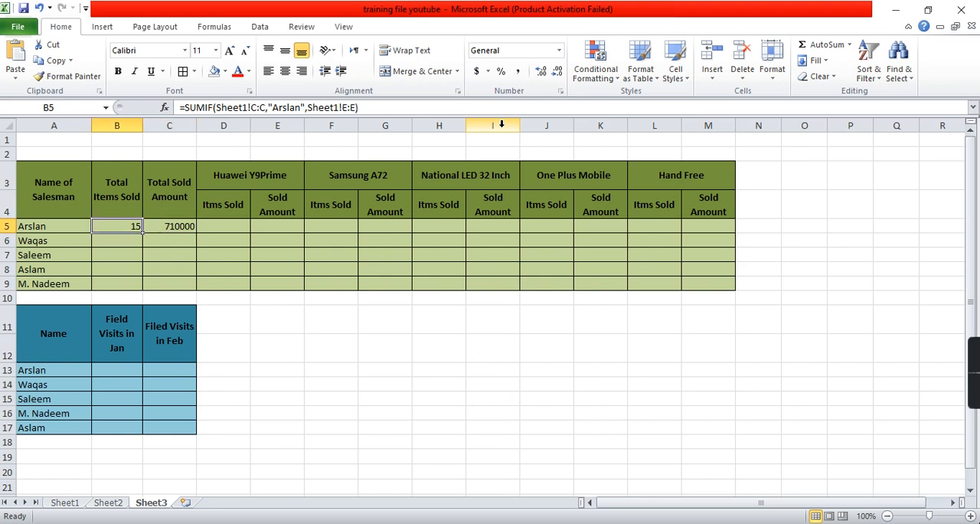
key("Right")
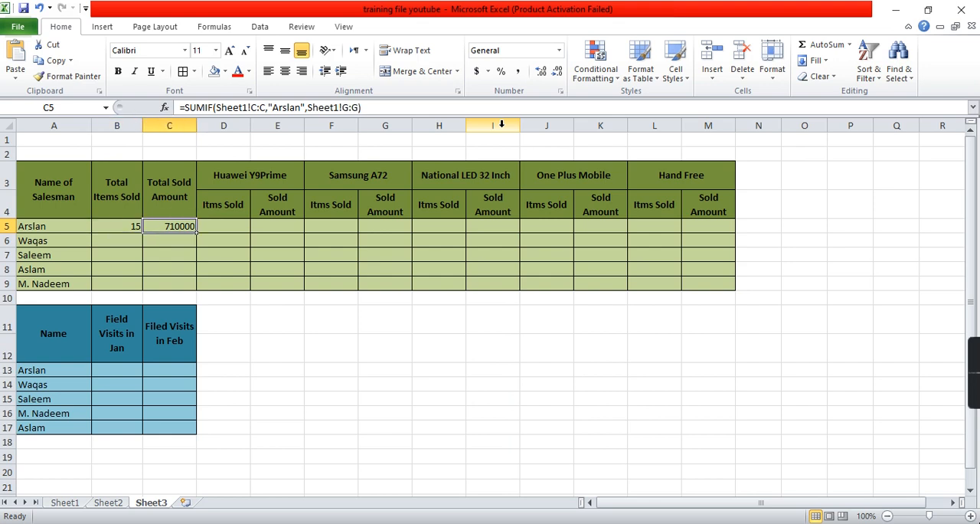
key("Right")
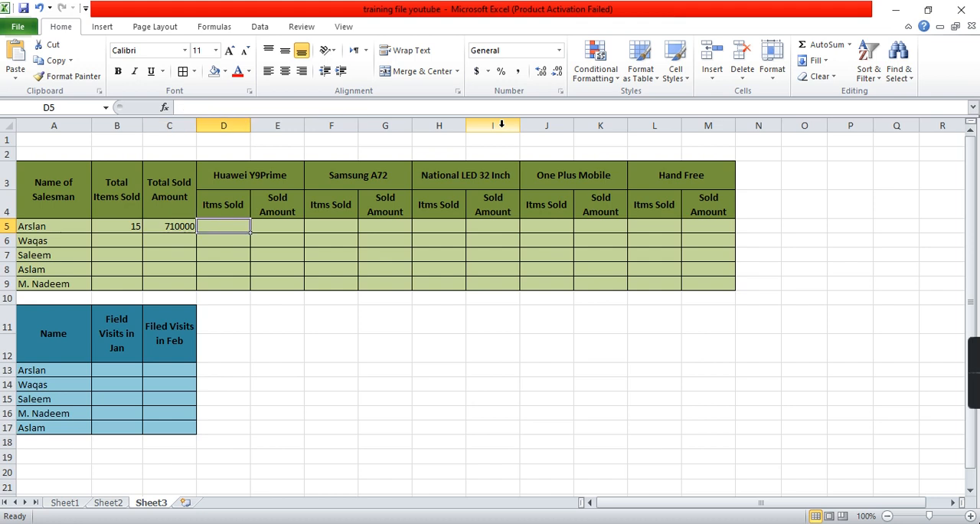
type("=")
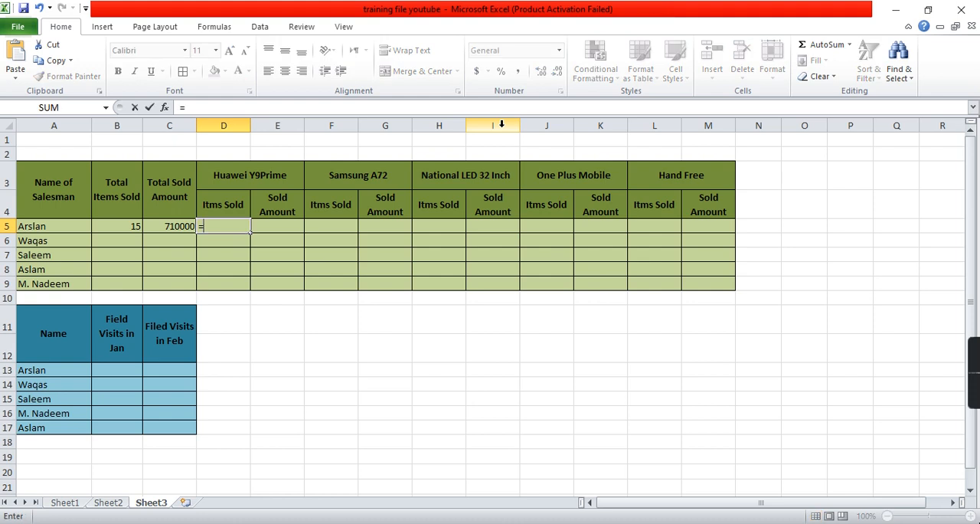
type("sumif")
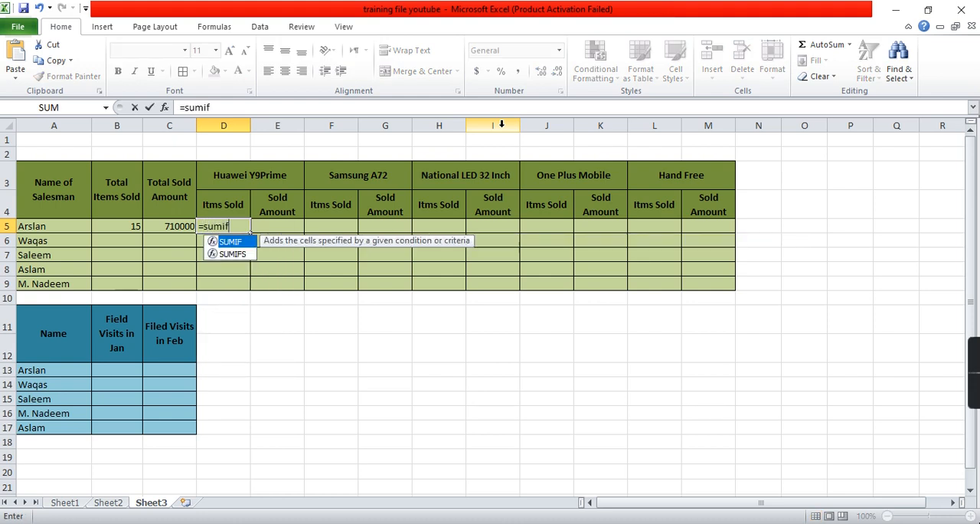
type("(")
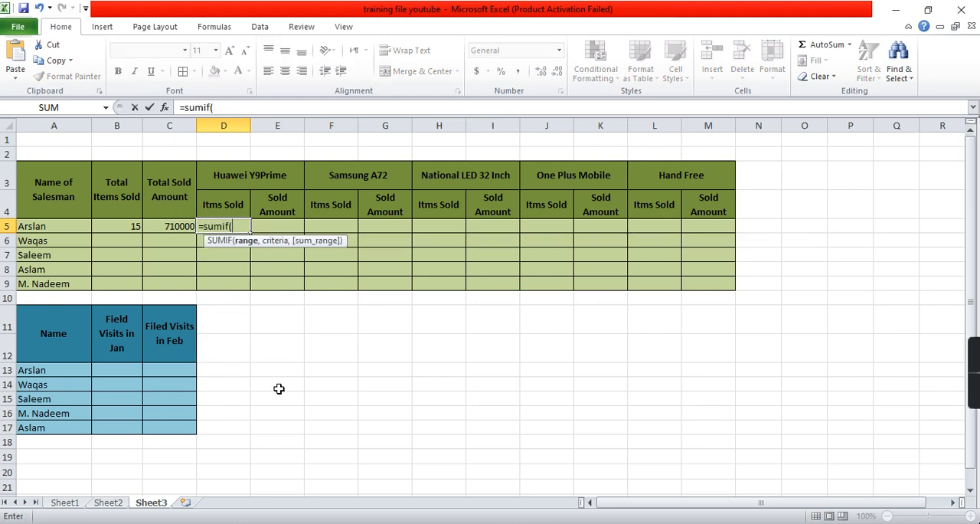
left_click(73, 504)
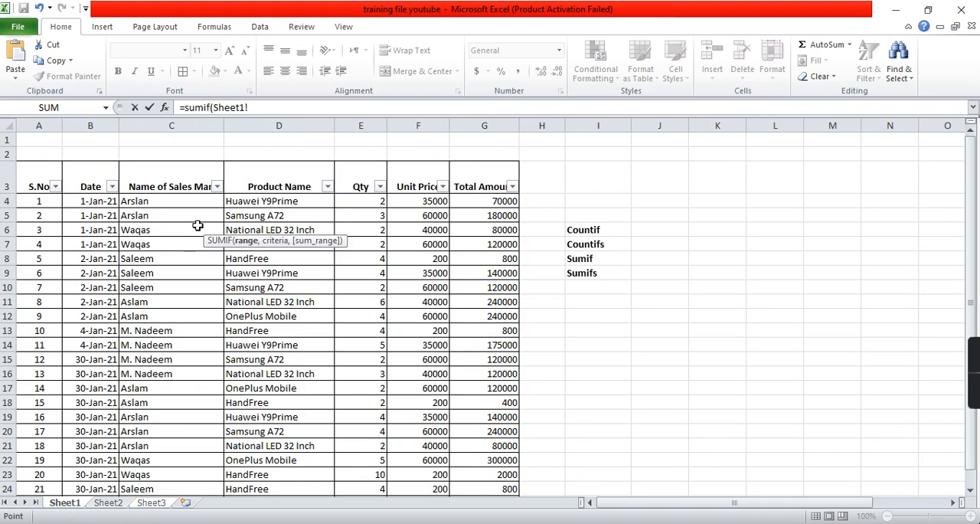
left_click(190, 125)
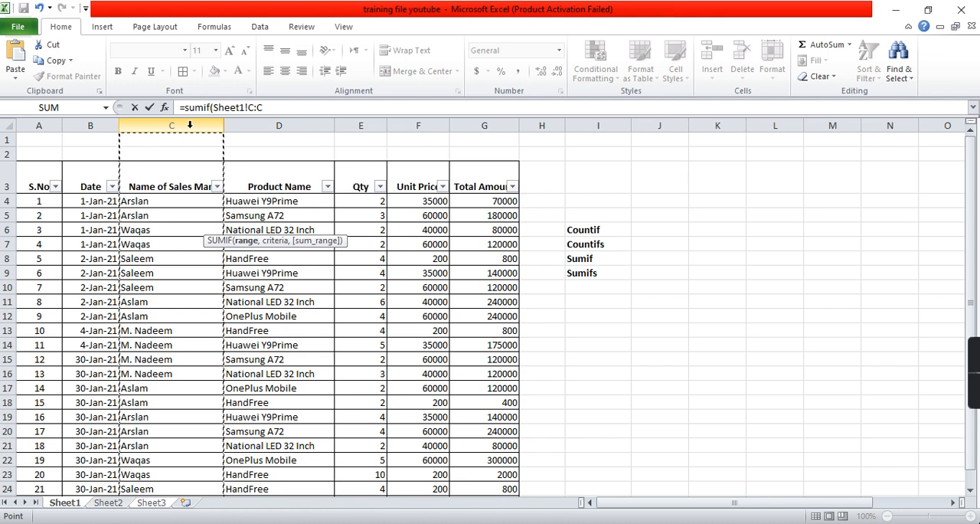
left_click(281, 107)
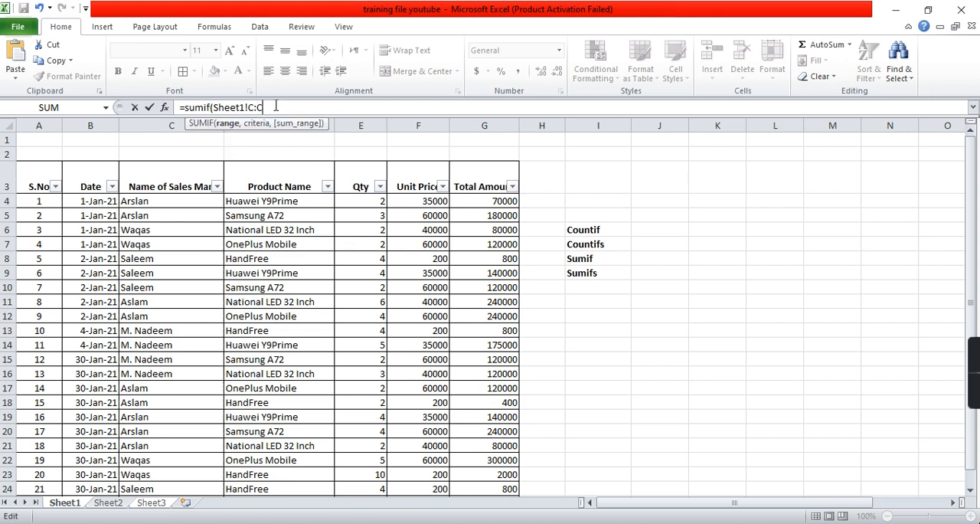
type(",\"Arslan")
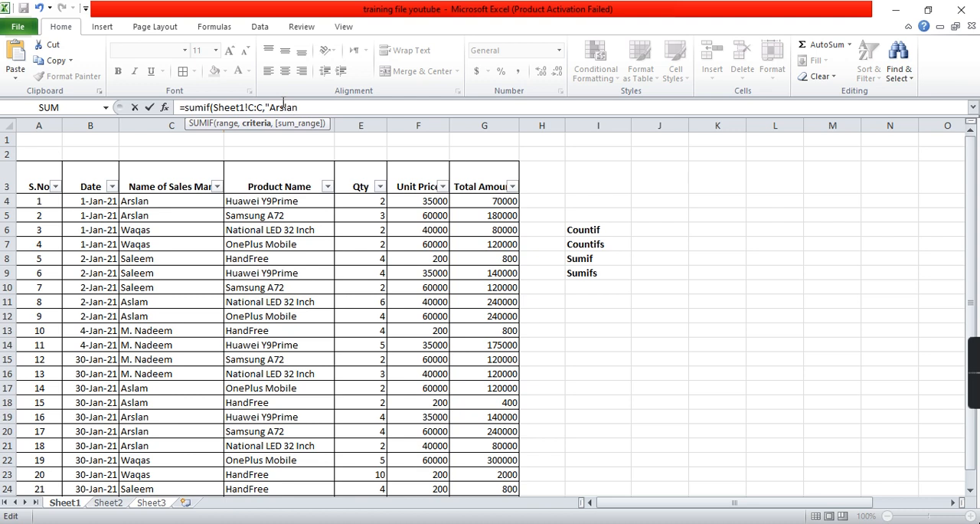
key("Left")
key("Left")
key("Left")
key("Left")
key("Left")
key("Left")
key("Left")
key("Left")
key("Left")
key("Left")
key("Left")
key("Left")
key("Left")
key("Left")
key("Left")
key("Left")
key("Left")
key("Left")
key("Left")
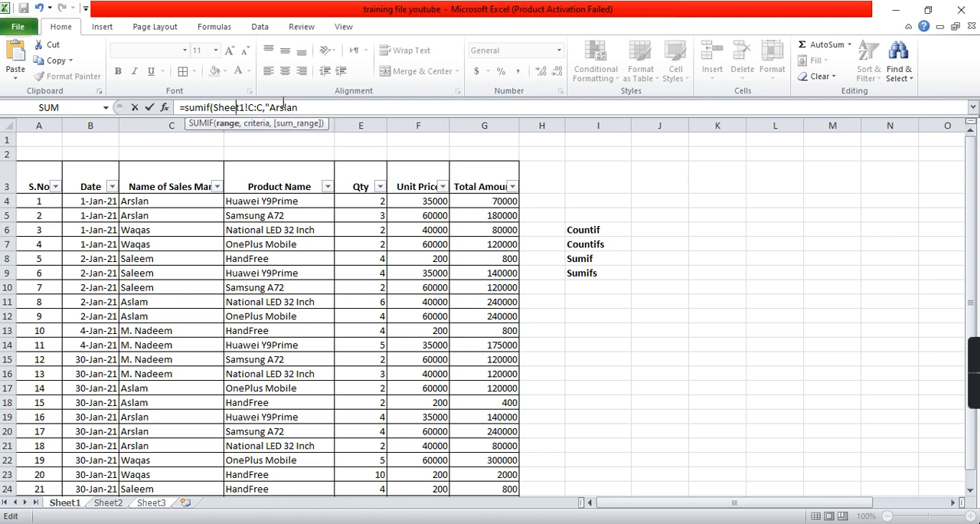
type("s")
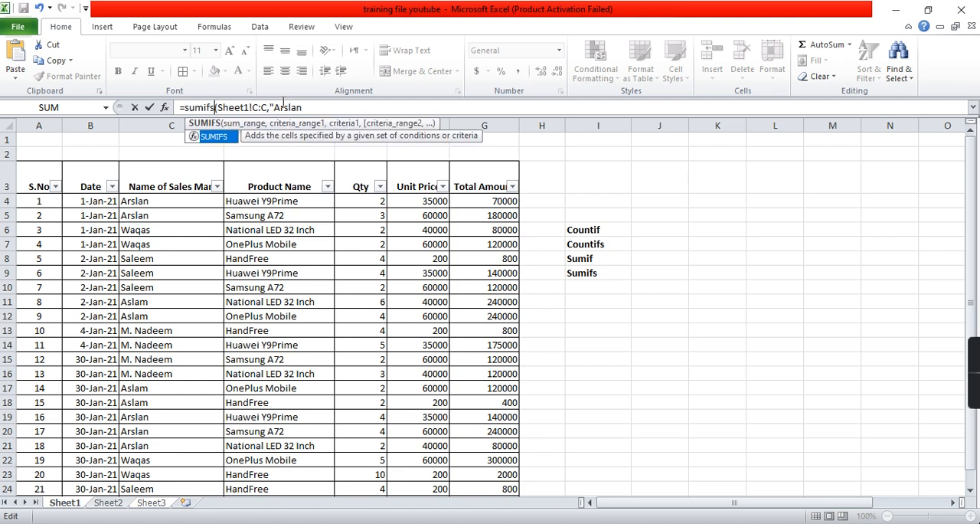
key("Right")
key("Right")
key("Right")
key("Right")
key("Right")
left_click(283, 106)
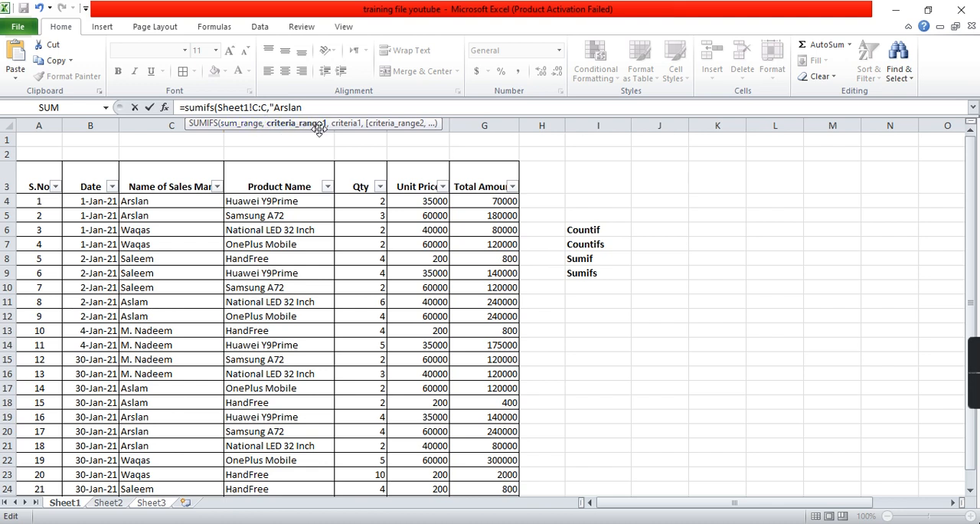
key("BackSpace")
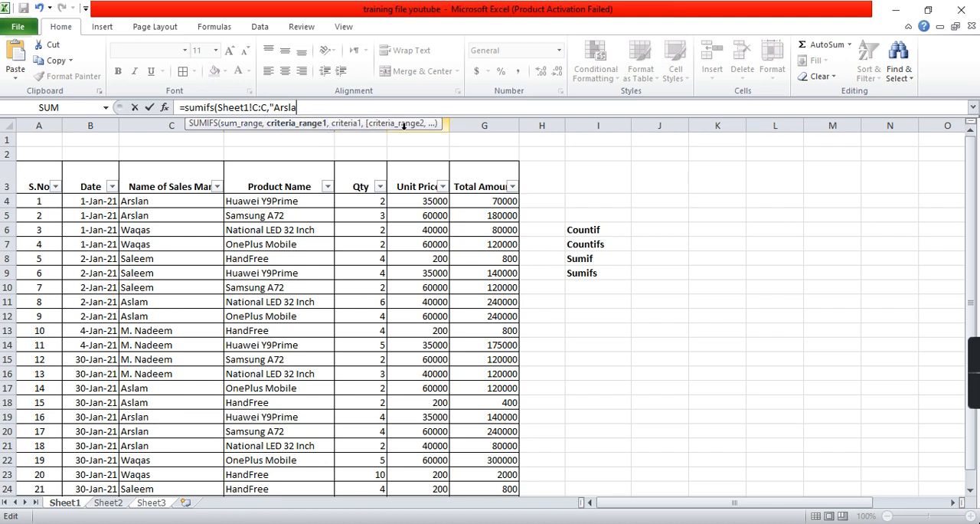
key("Escape")
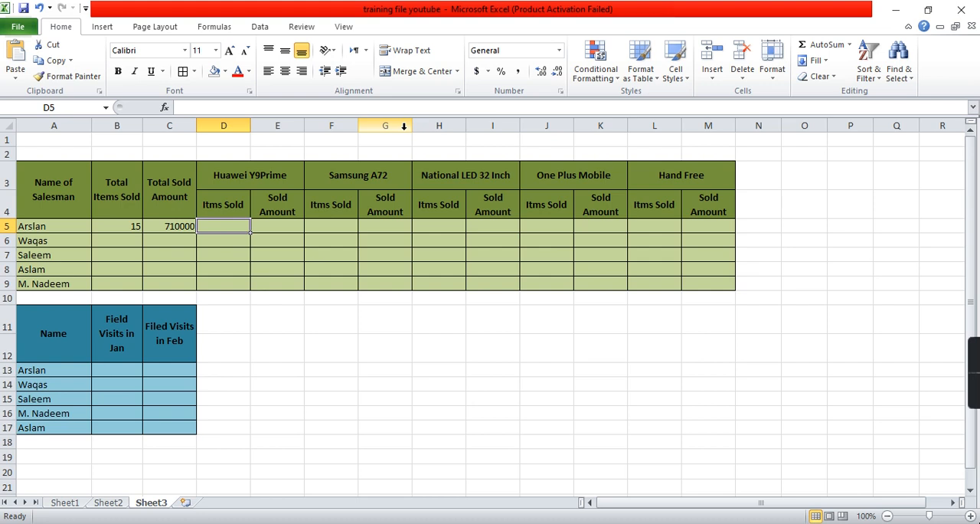
- Start a SUMIFS formula in D5 with the quantities in Sheet1 column E as the sum range
type("=sum")
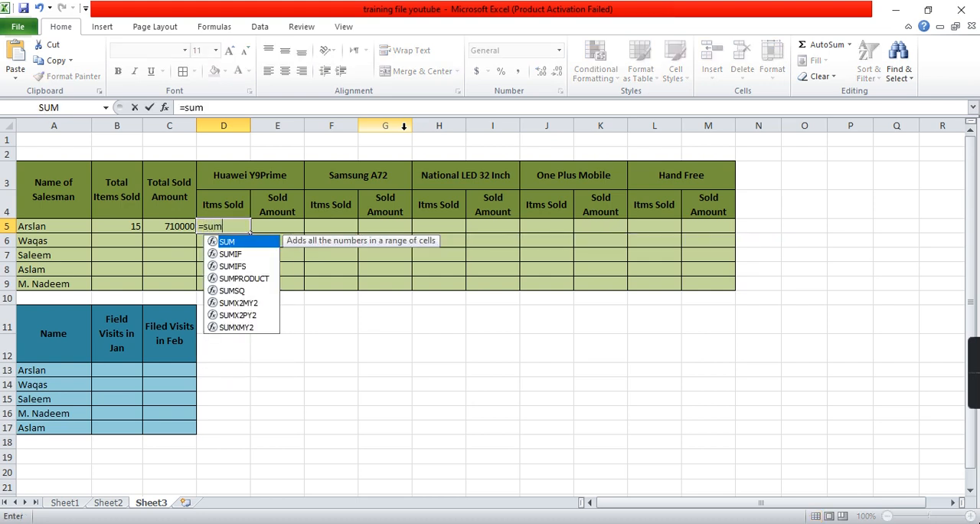
type("ifs")
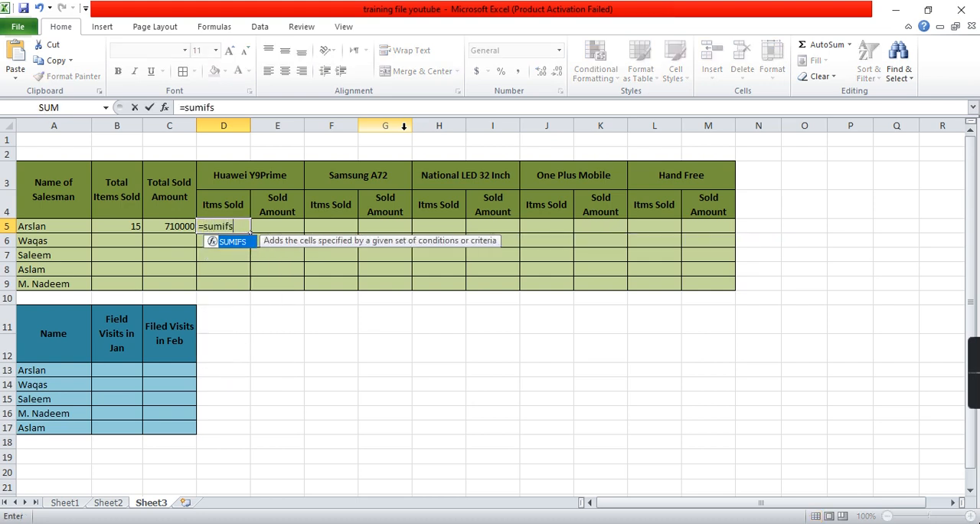
type("(")
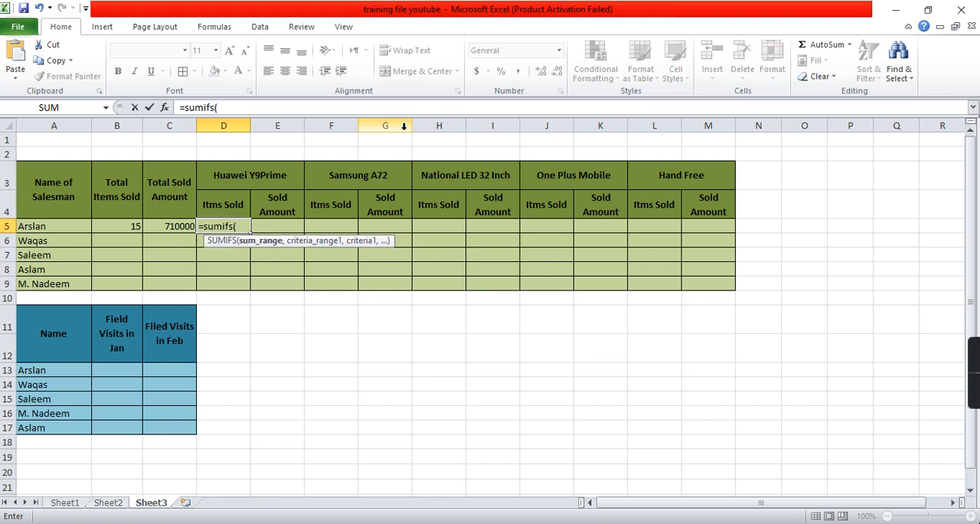
left_click(71, 504)
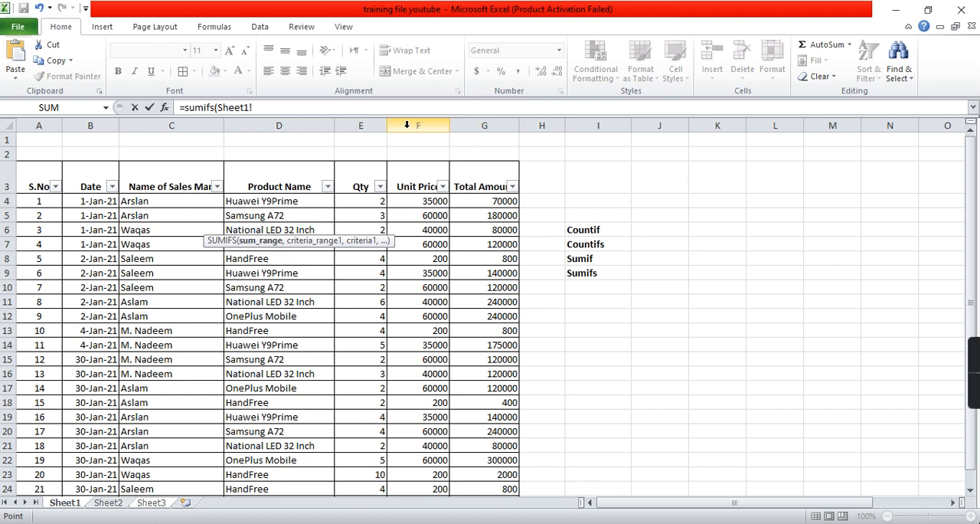
left_click(373, 123)
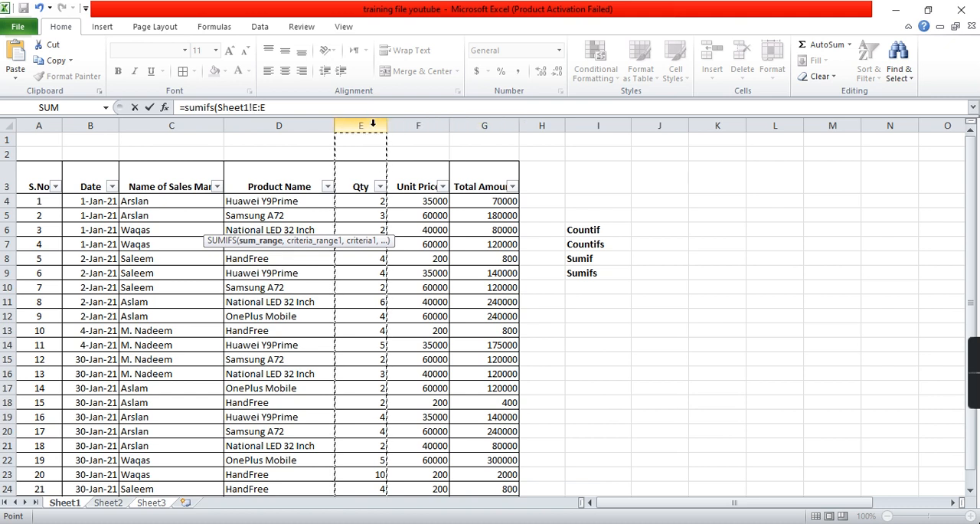
left_click(312, 107)
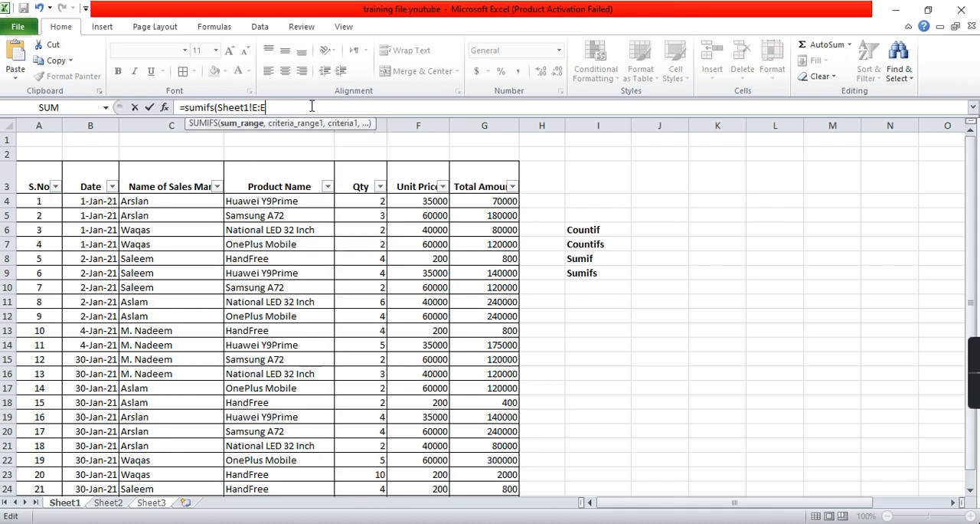
type(",")
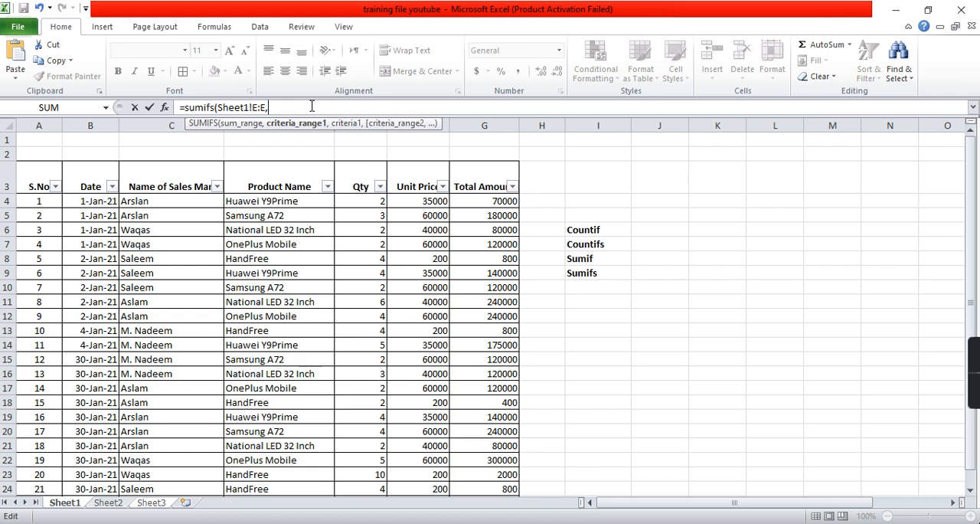
- Add Sheet1 column C as the first criteria range, matched to the first salesman's name in quotes
left_click(172, 120)
type(",")
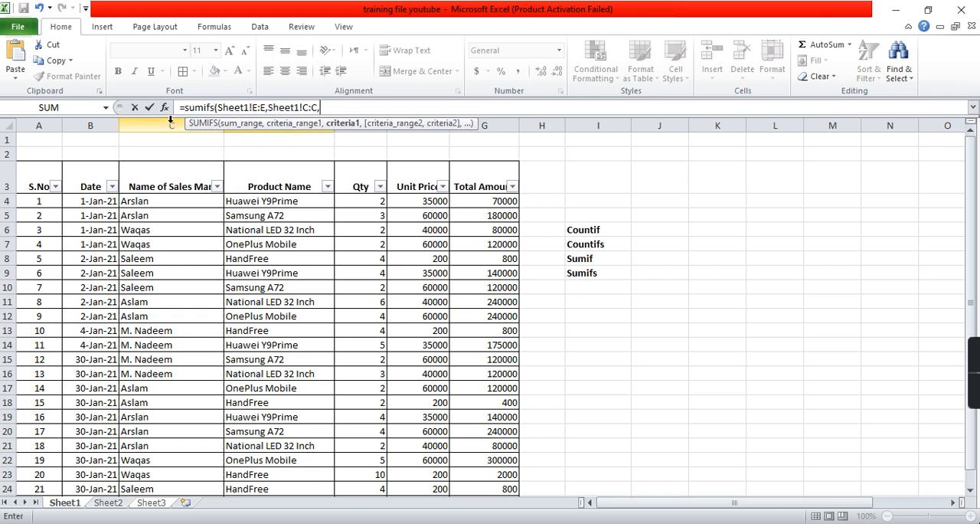
type("\"Arslan\"")
type(",")
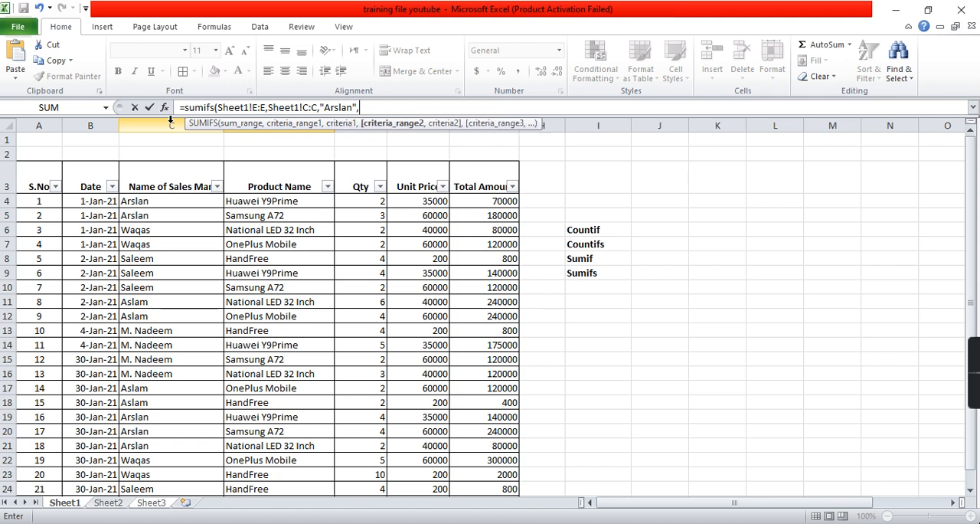
- Complete the D5 formula with Sheet1 column D as the second criteria range and "Huawei Y9Prime" as its criterion
left_click(242, 128)
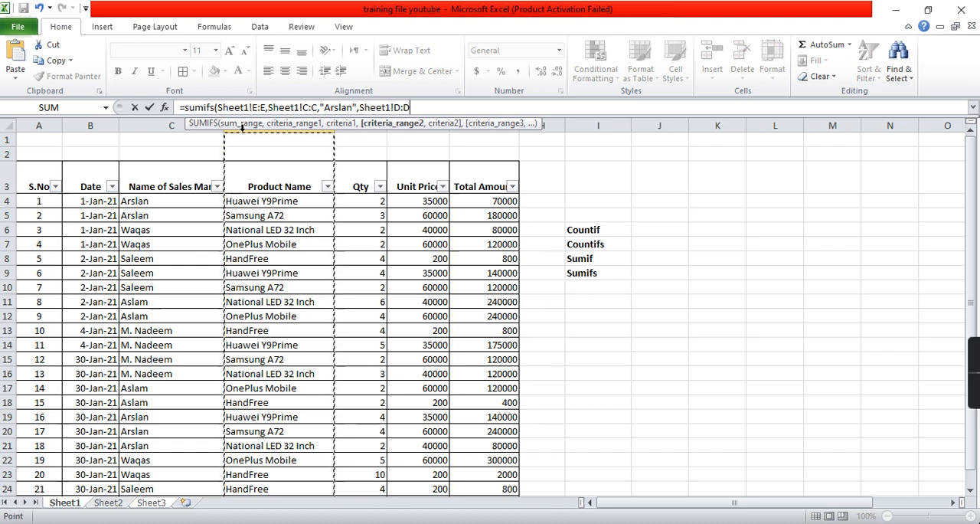
type(",\"")
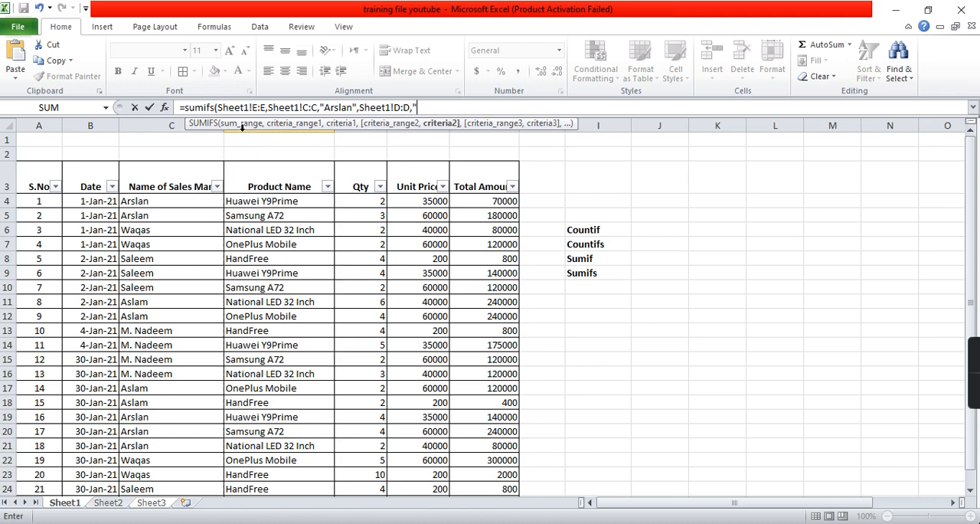
type("Huawei Y9Prime\")")
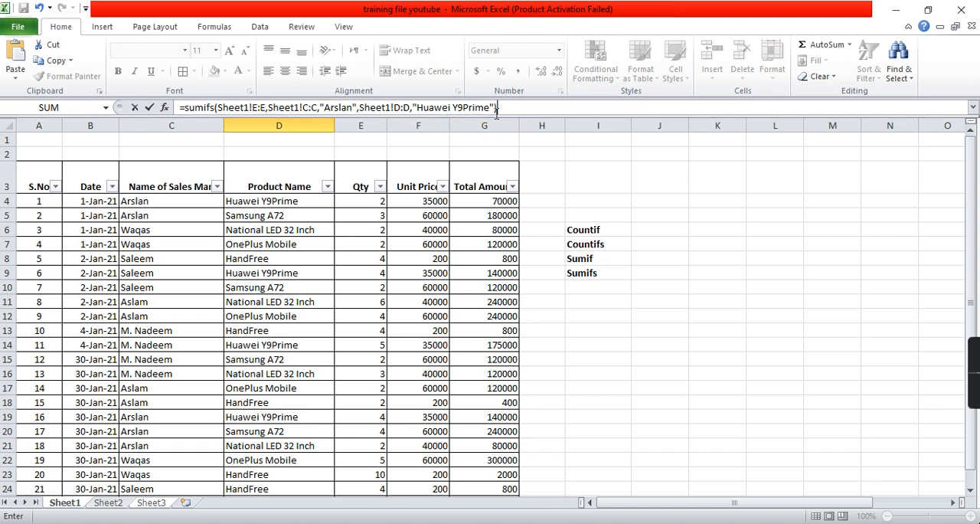
key("Return")
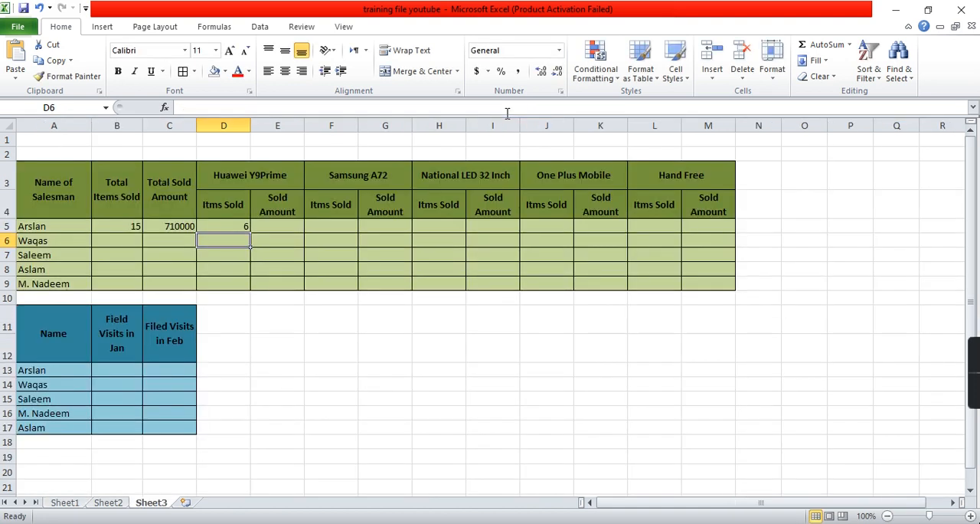
left_click(241, 225)
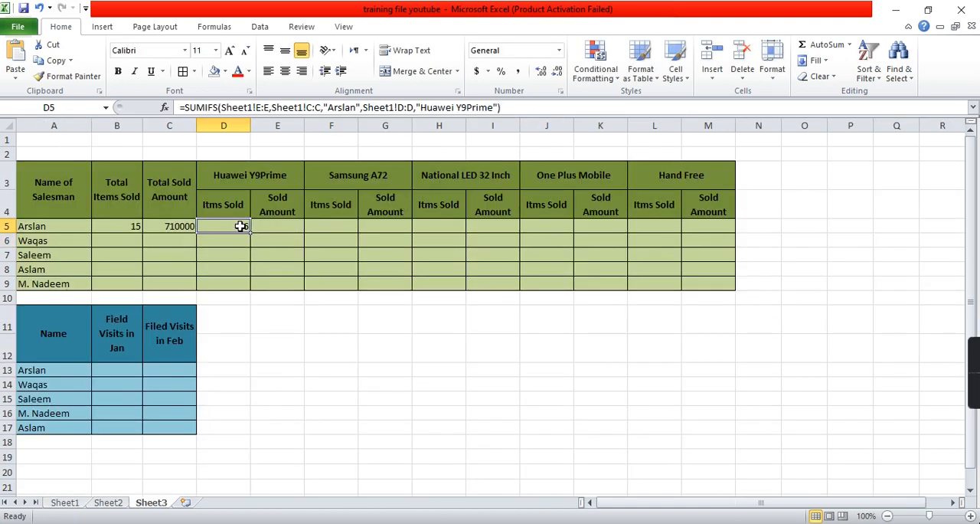
- Start a SUMIFS formula in E5 with the total amounts in Sheet1 column G as the sum range
left_click(275, 222)
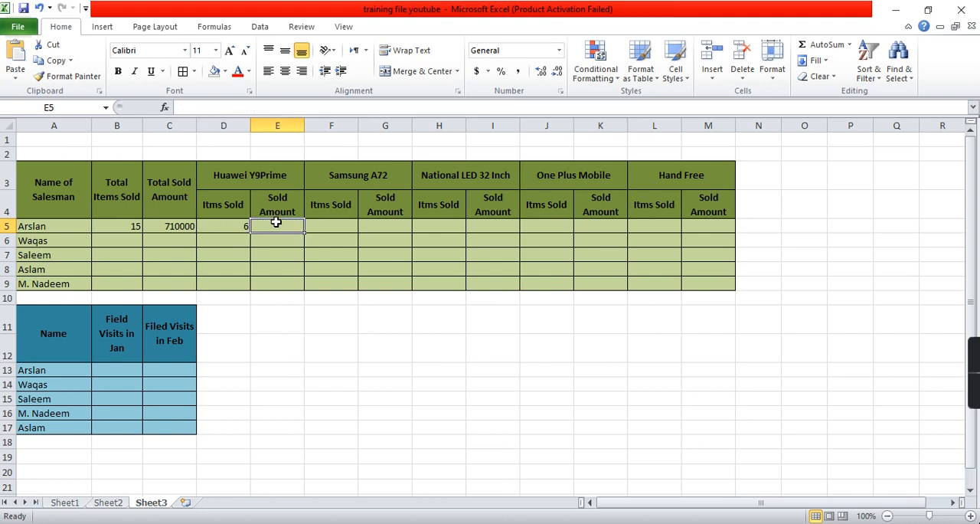
type("=sumifs")
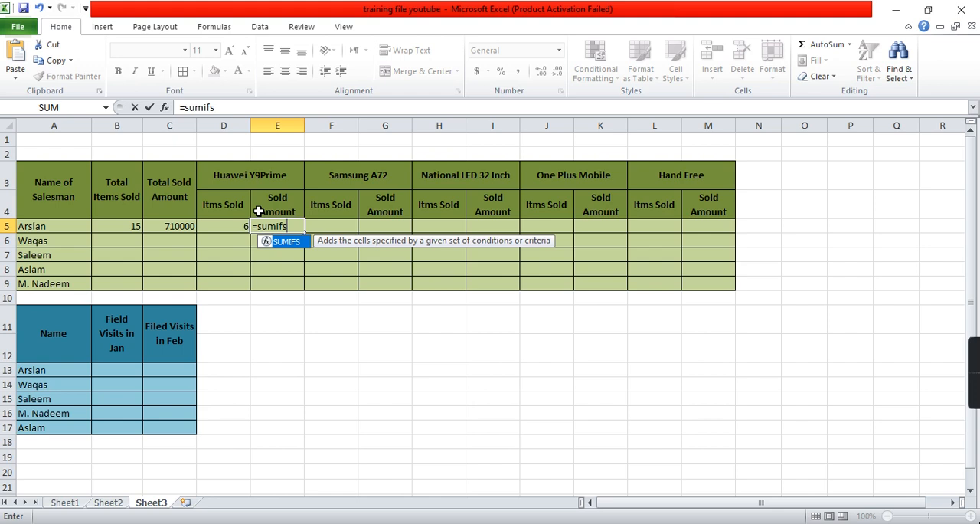
type("(")
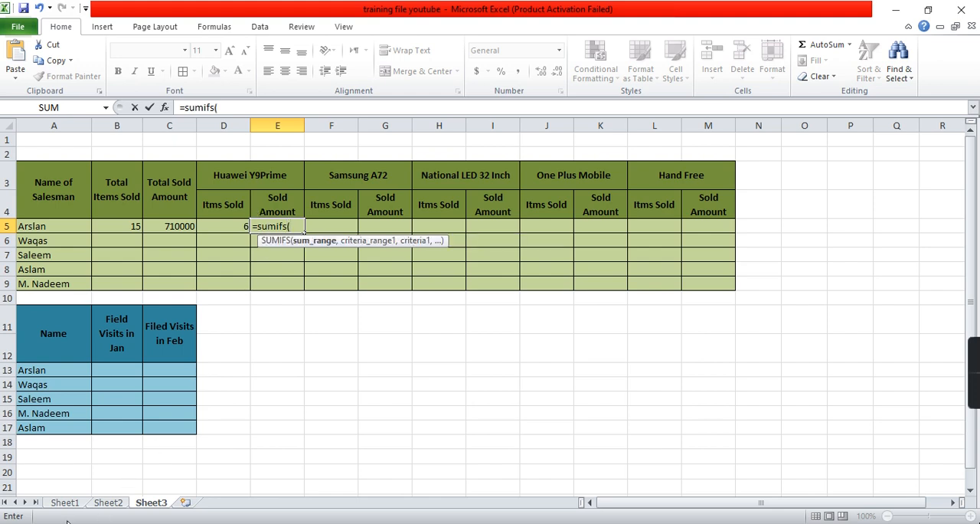
left_click(64, 504)
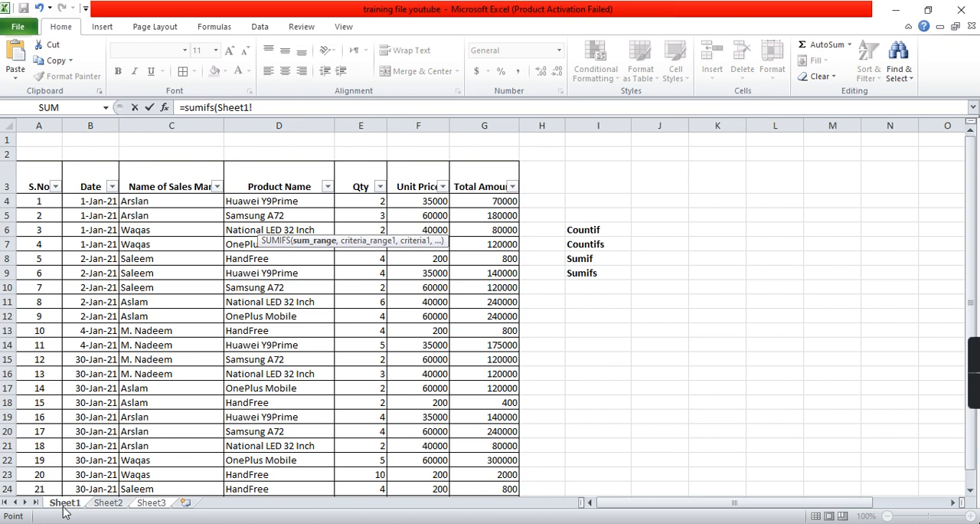
left_click(485, 125)
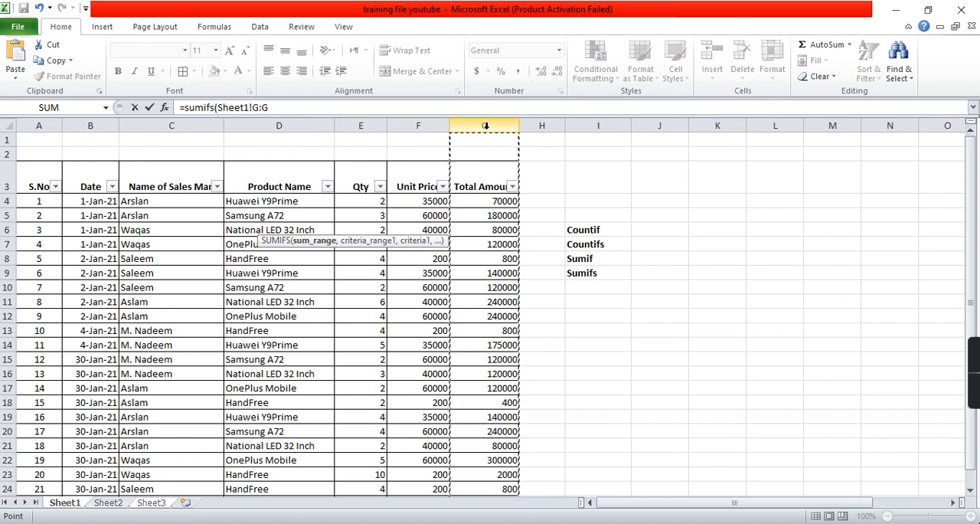
type(",")
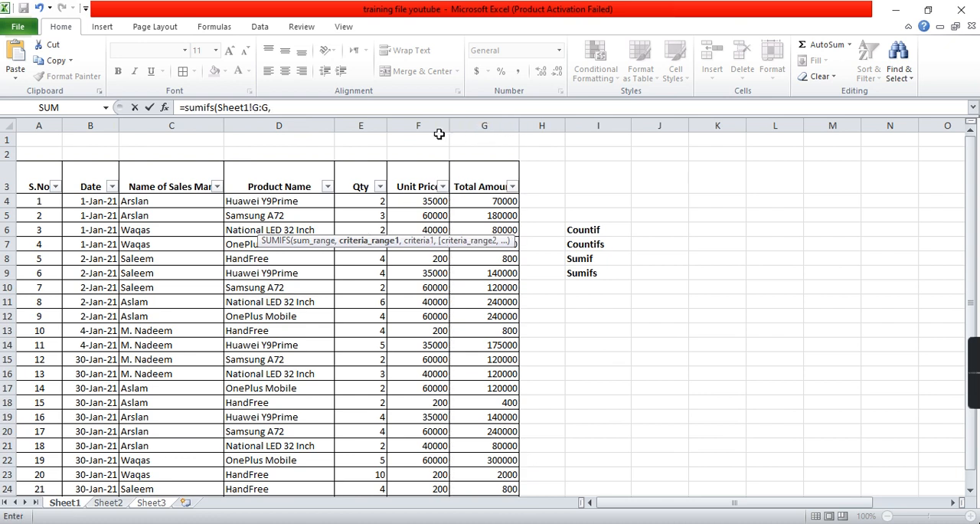
- Add Sheet1 column C to the E5 formula as the first criteria range, matched to the first salesman's name in quotes
left_click(187, 126)
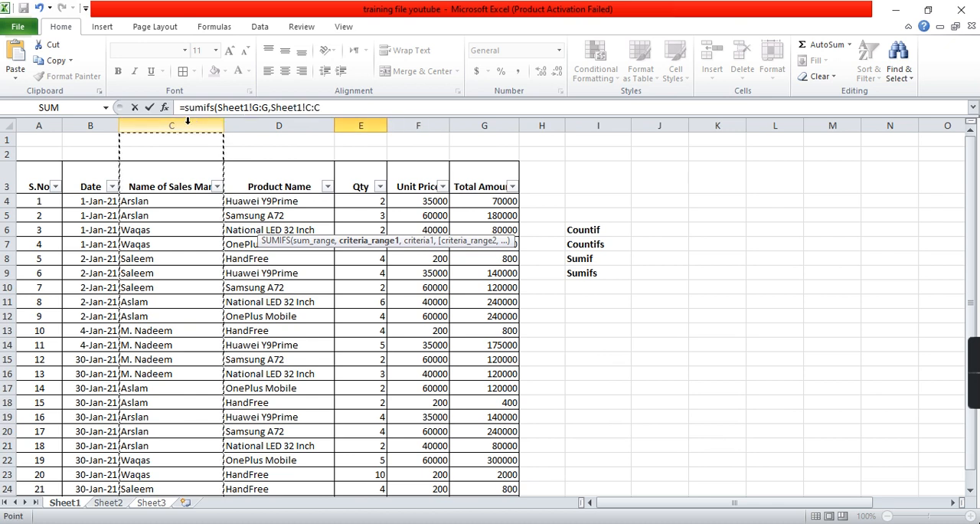
type(",")
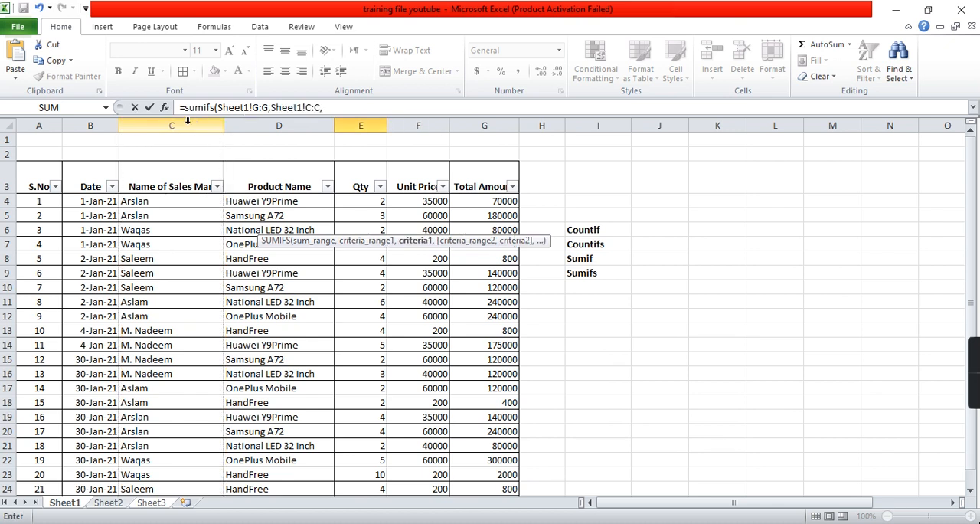
type("\"Arslan\",")
- Complete the E5 formula with Sheet1 column D as the second criteria range and "Huawei Y9Prime" as its criterion
left_click(277, 125)
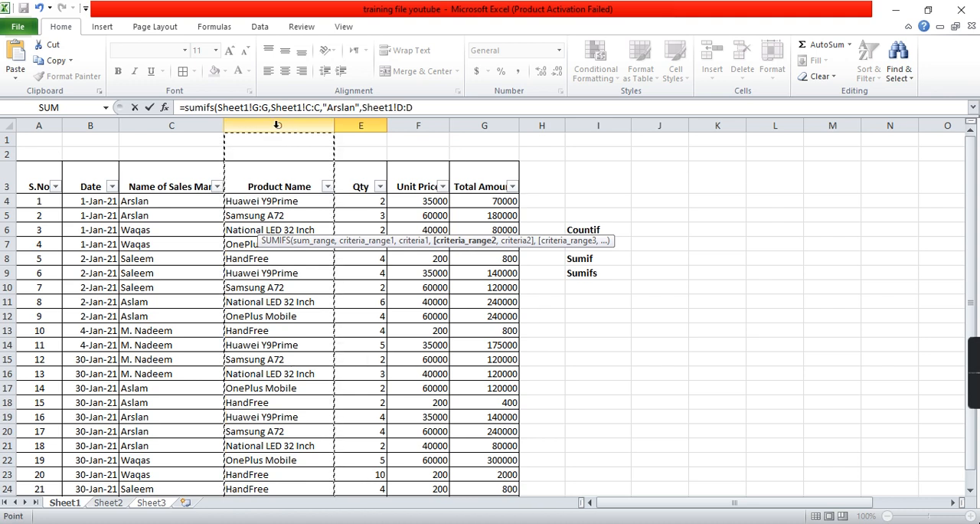
type(",\"")
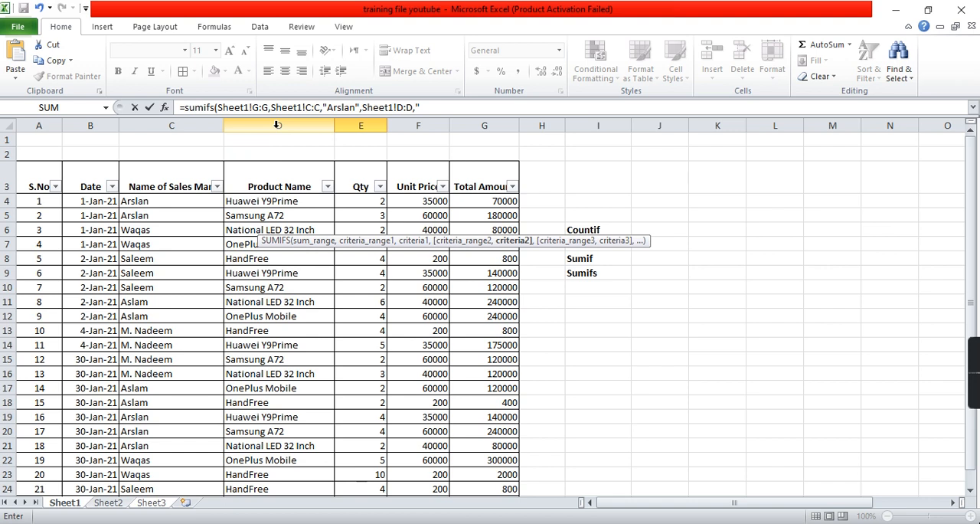
type("Huawei Y9Prime\"")
key("Return")
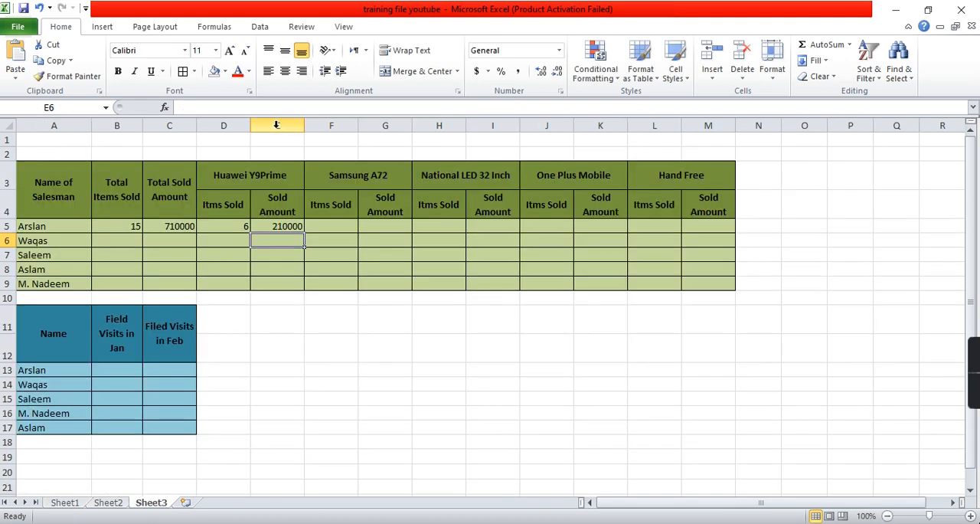
- Copy the text of the D5 SUMIFS formula and paste it unchanged into F5, under Samsung A72
key("Up")
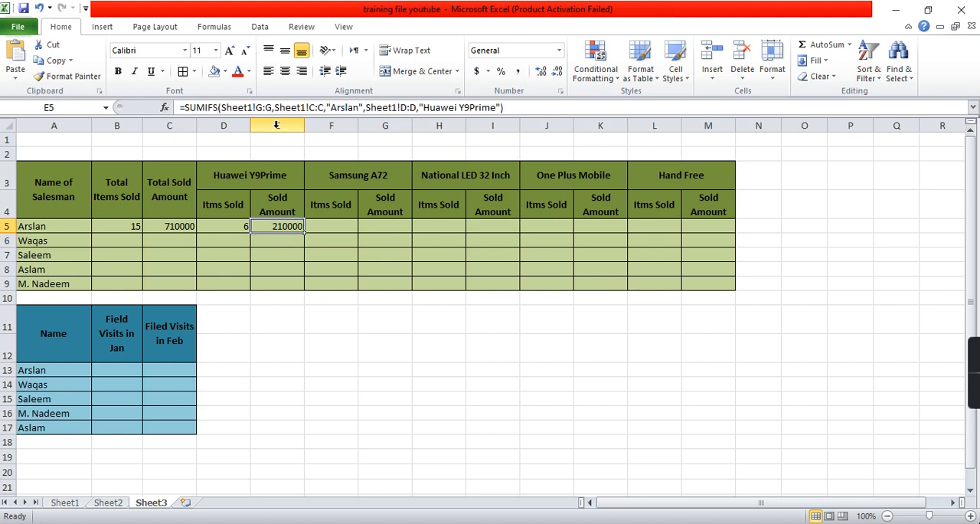
key("Left")
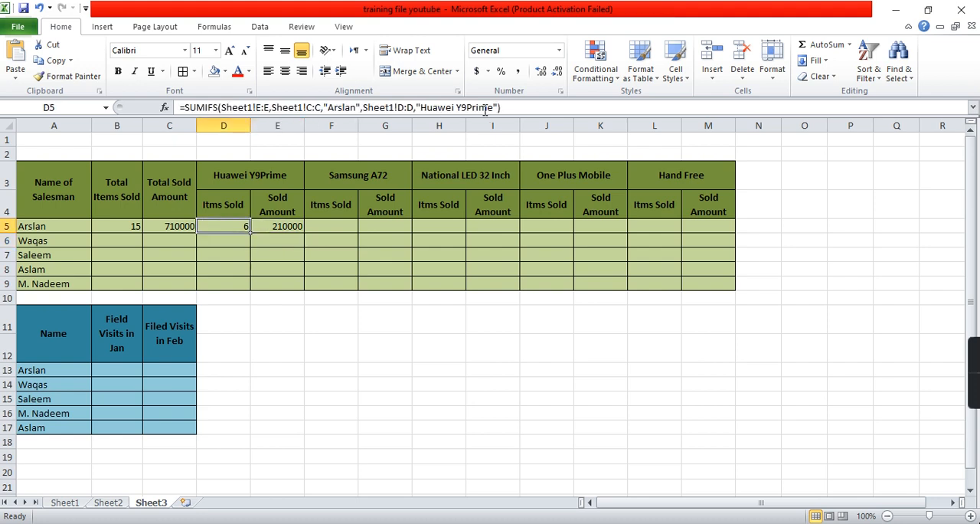
left_click_drag(512, 107, 176, 93)
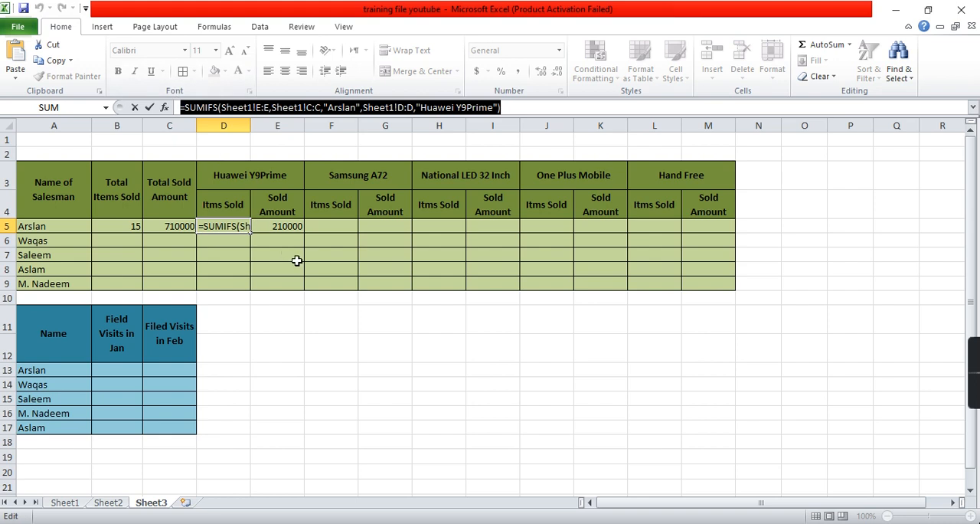
key("ctrl+c")
key("Return")
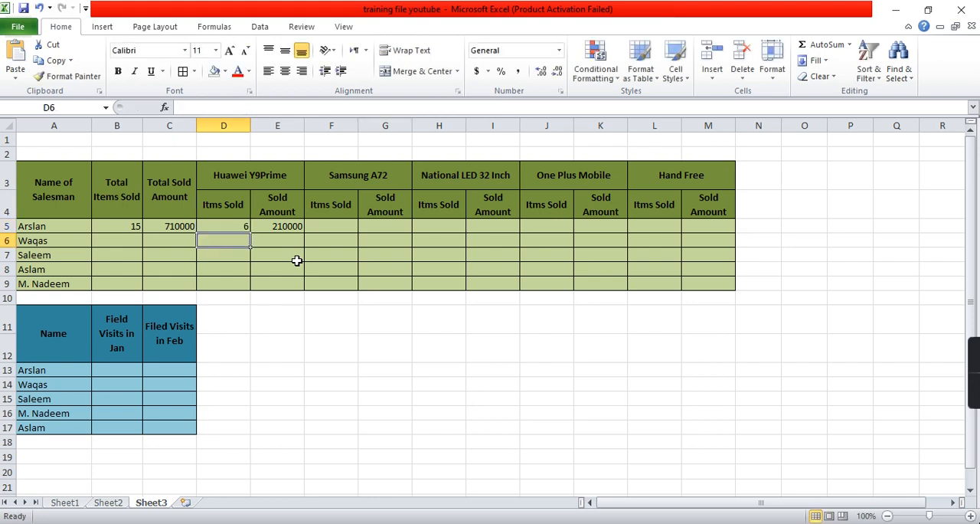
double_click(347, 227)
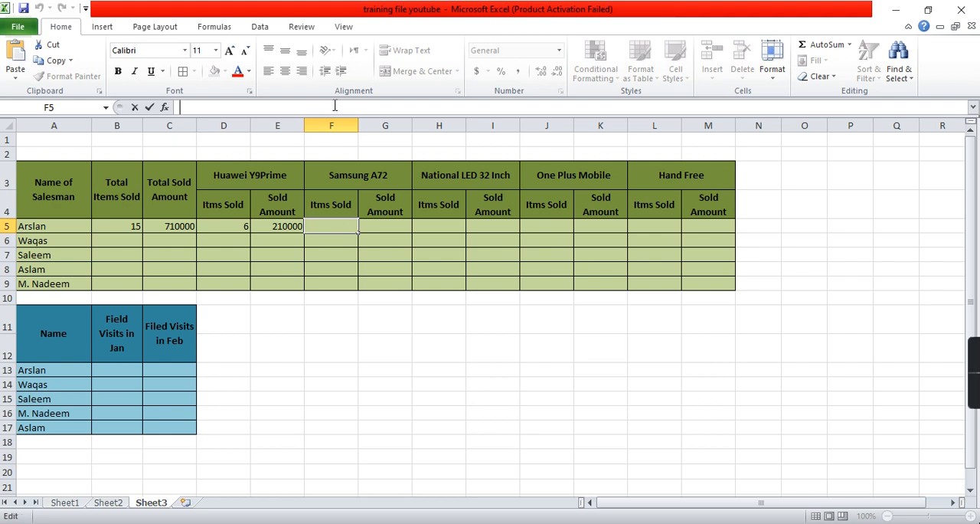
key("ctrl+v")
key("Return")
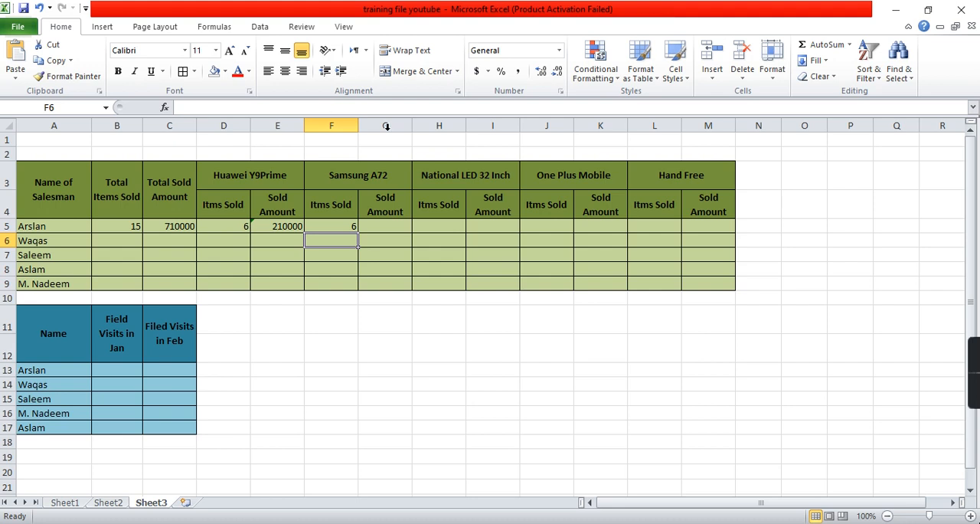
- Paste the same SUMIFS formula text into the remaining items-sold cells H5, J5 and L5
left_click(443, 224)
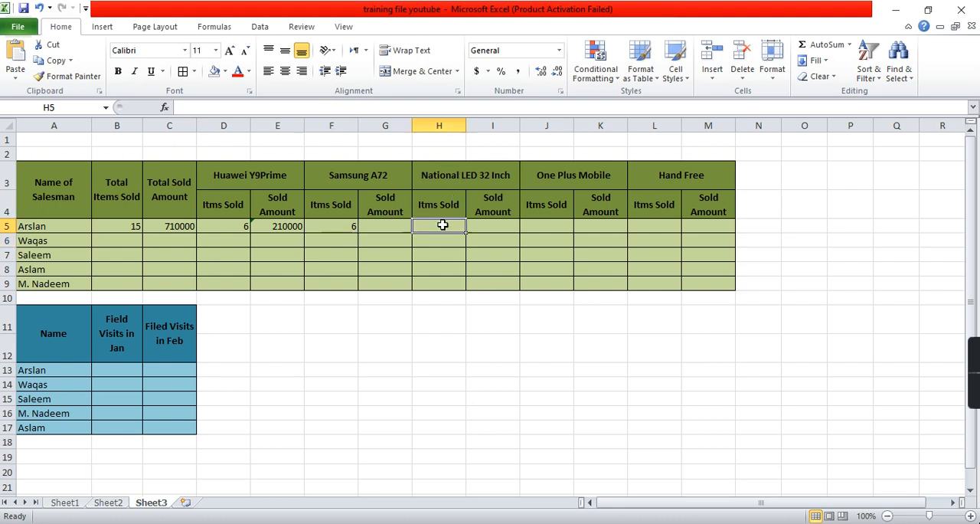
left_click(402, 110)
key("ctrl+v")
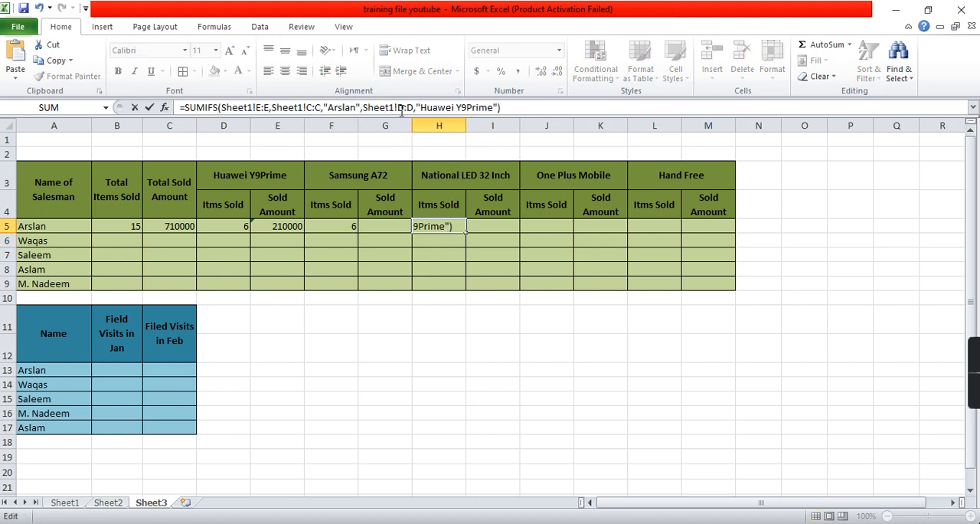
key("Return")
left_click(544, 224)
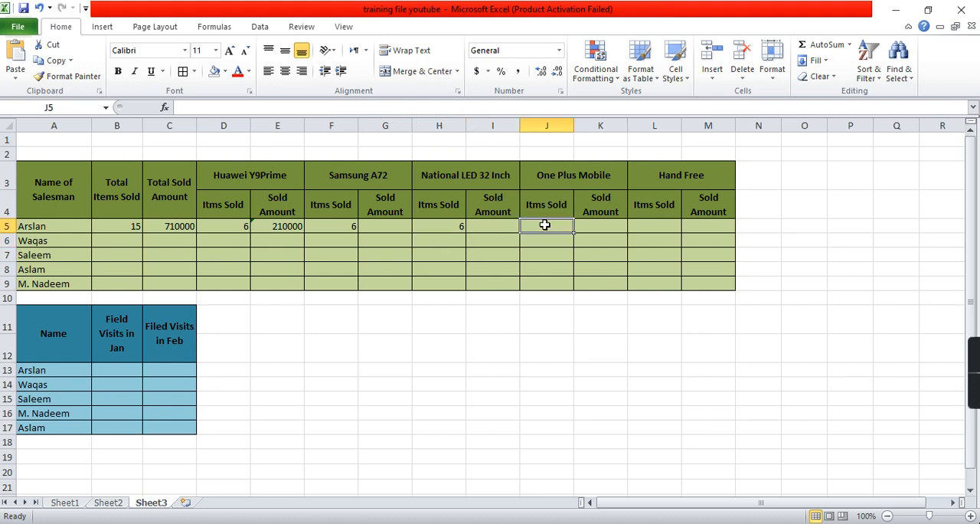
left_click(499, 108)
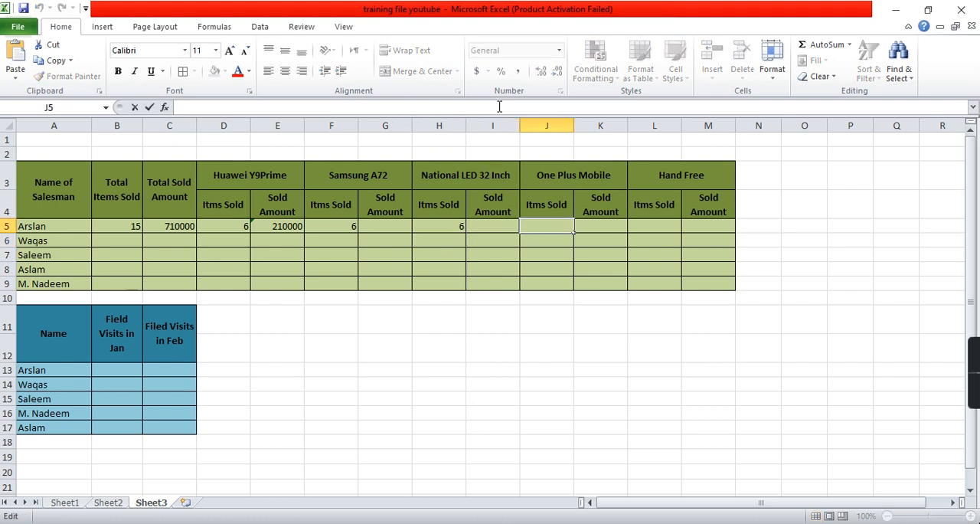
key("ctrl+v")
key("Return")
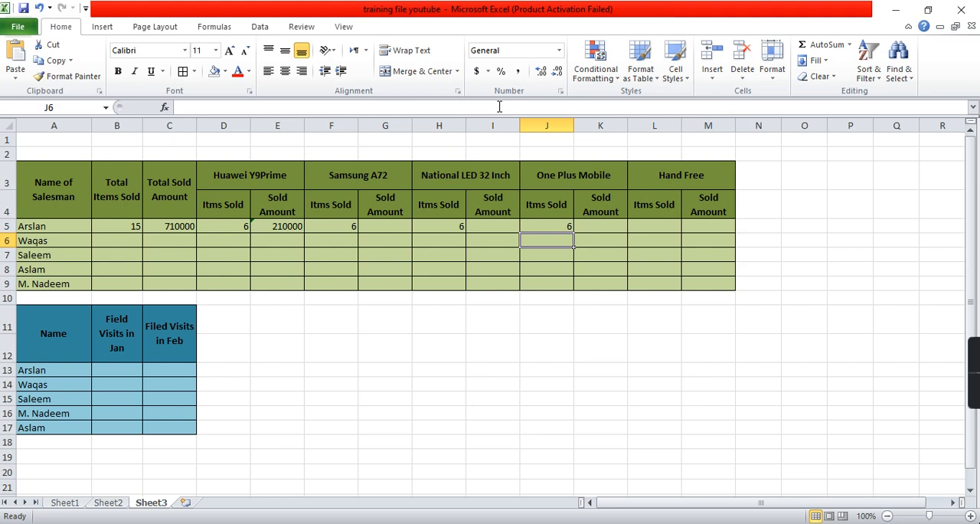
left_click(641, 221)
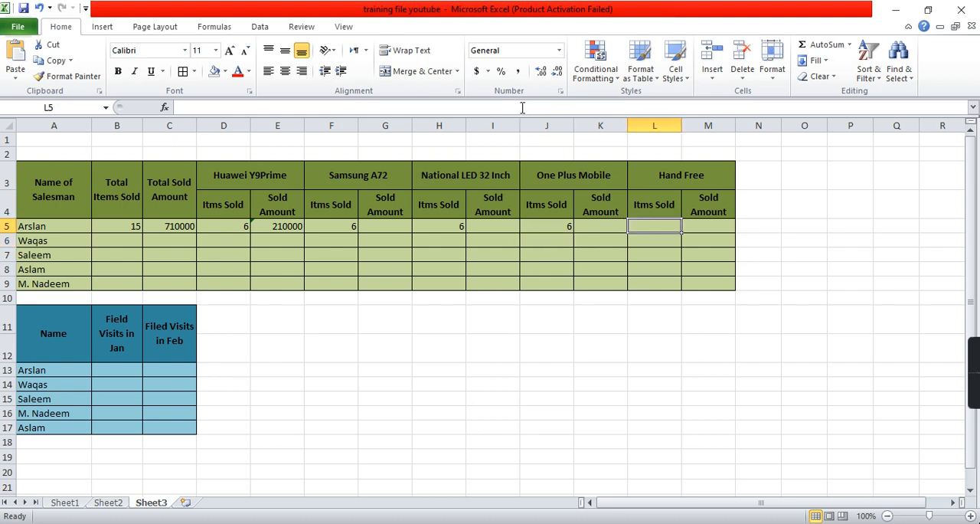
left_click(522, 108)
key("ctrl+v")
key("Return")
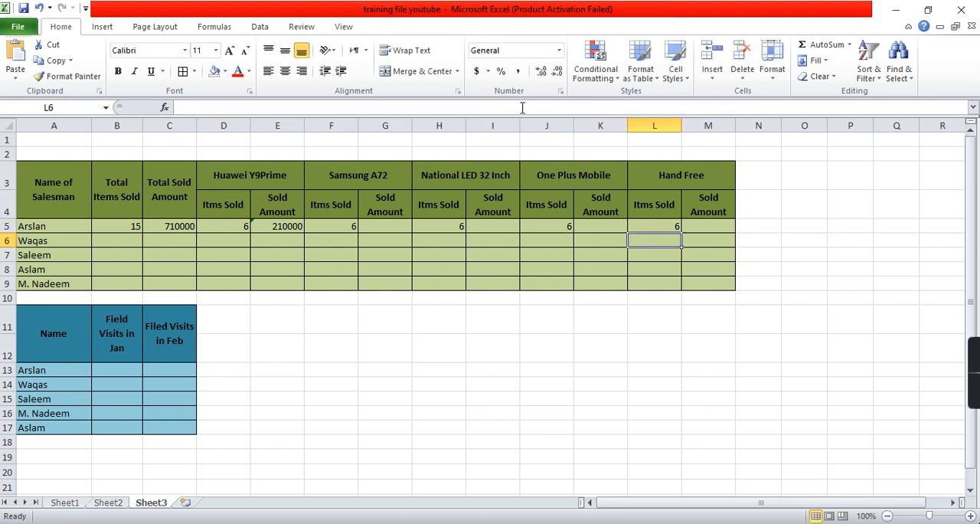
- Replace the product criterion in the F5 formula with "Samsung A72"
left_click(354, 226)
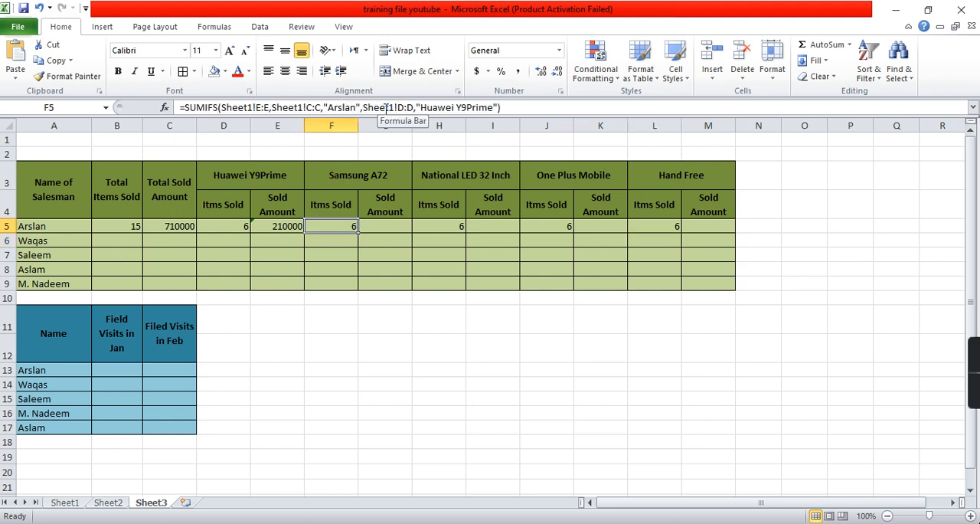
left_click(423, 108)
key("shift+Right")
key("shift+Right")
key("shift+Right")
key("shift+Right")
key("shift+Right")
key("shift+Right")
key("shift+Right")
key("shift+Right")
key("shift+Right")
key("shift+Right")
key("shift+Right")
key("shift+Right")
key("shift+Right")
key("shift+Right")
type("Samsung ")
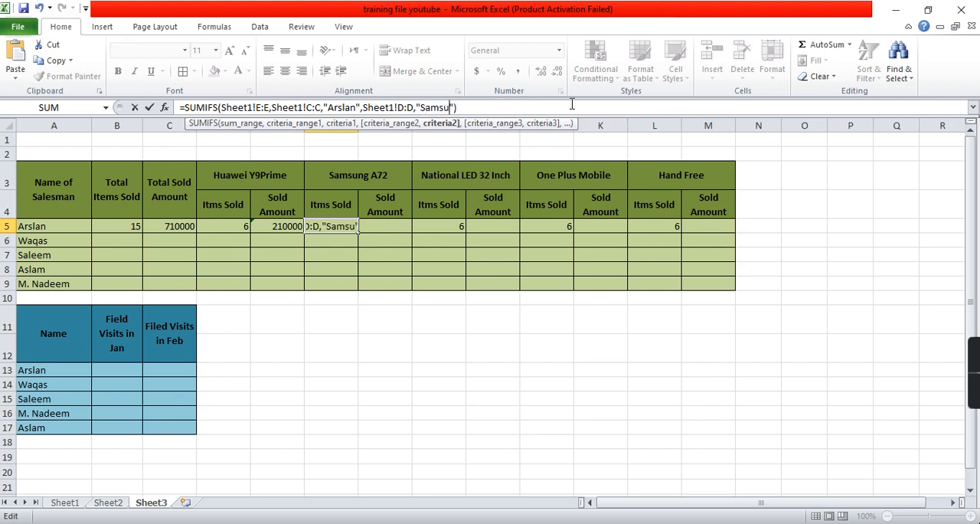
type("A72")
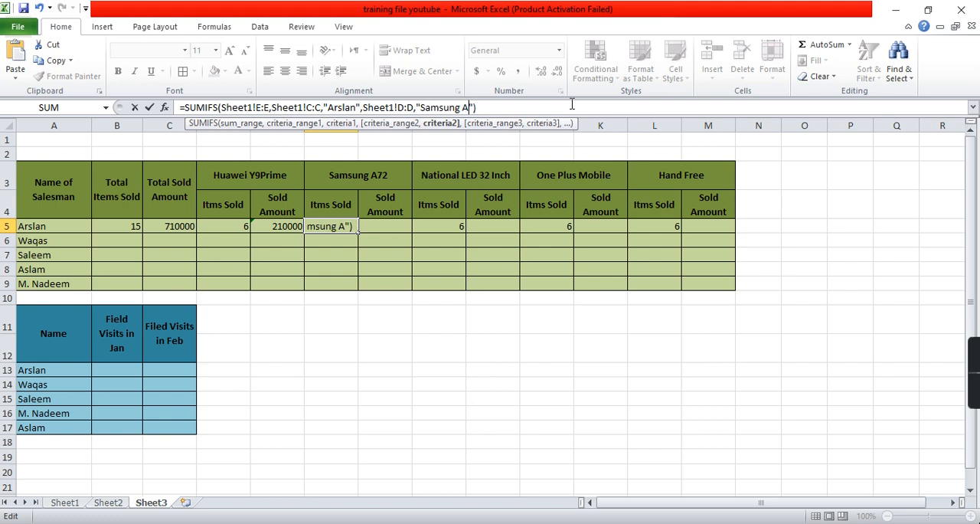
key("Return")
- Replace the product criterion in the H5 formula with "National LED 32 Inch"
key("Up")
key("Right")
key("Right")
key("Right")
key("Left")
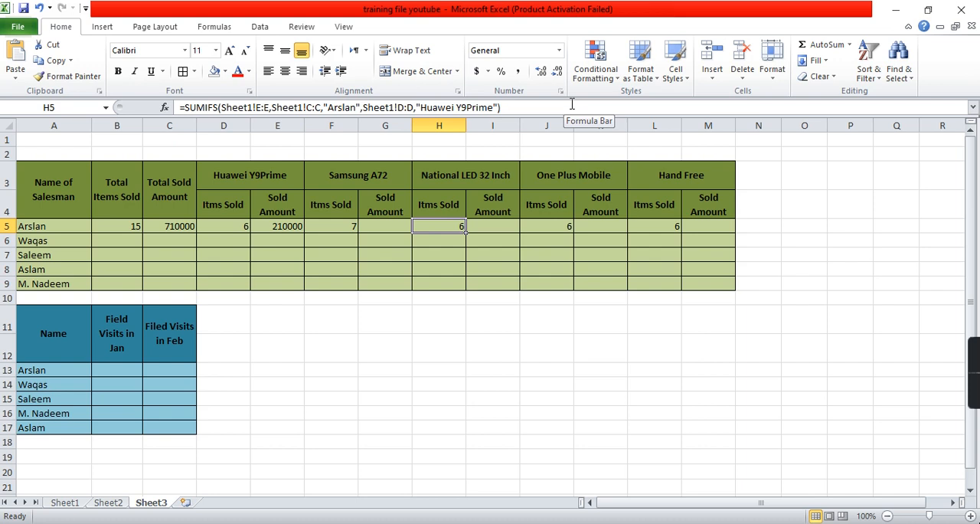
left_click(427, 108)
key("Left")
key("ctrl+shift+Right")
key("ctrl+shift+Right")
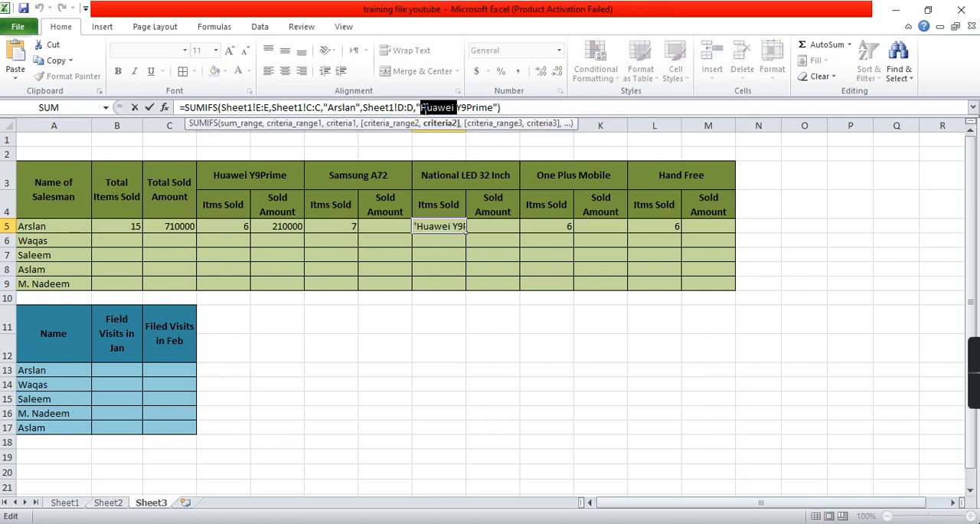
key("shift+Left")
key("shift+Left")
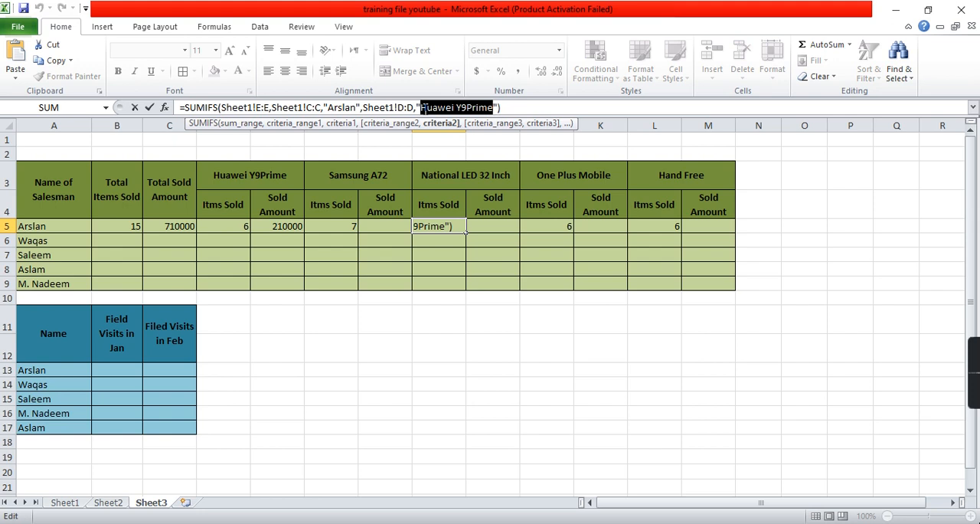
type("National")
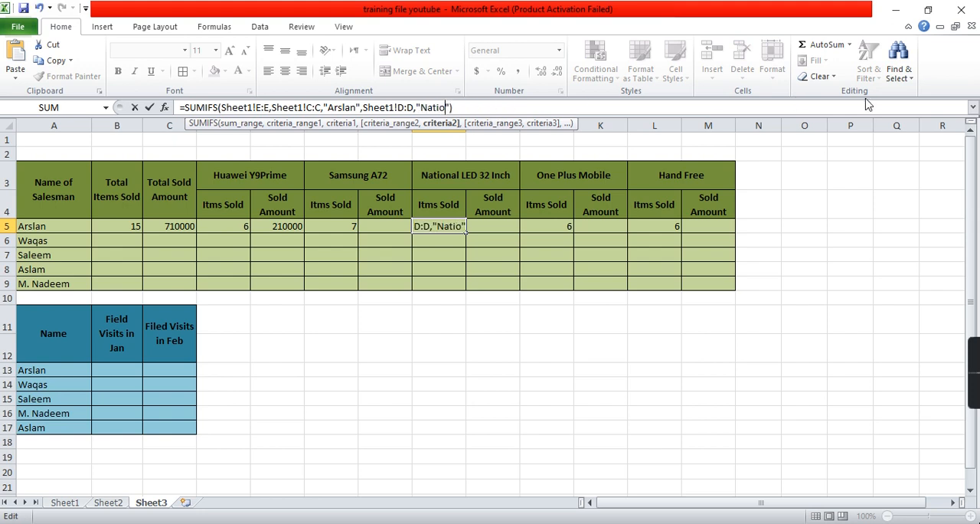
type(" LED 32 Inch")
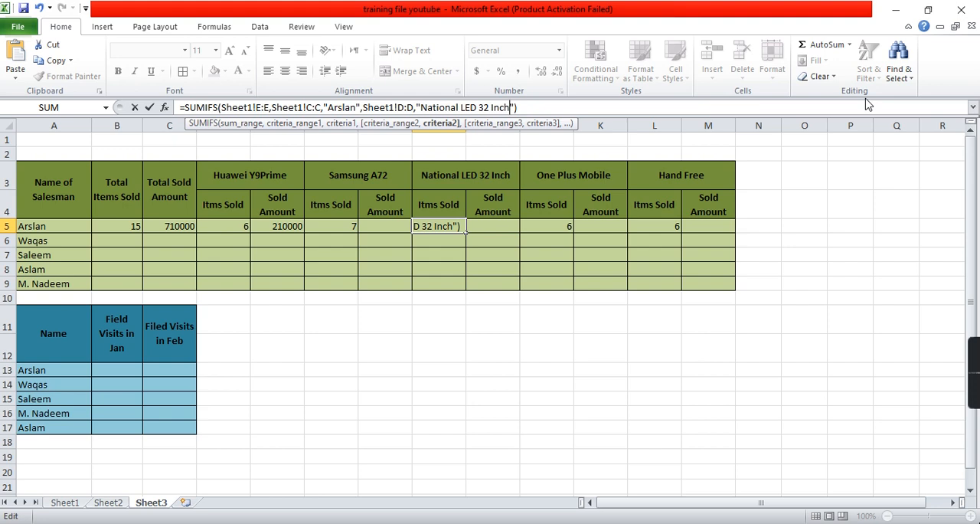
type("\")")
key("Return")
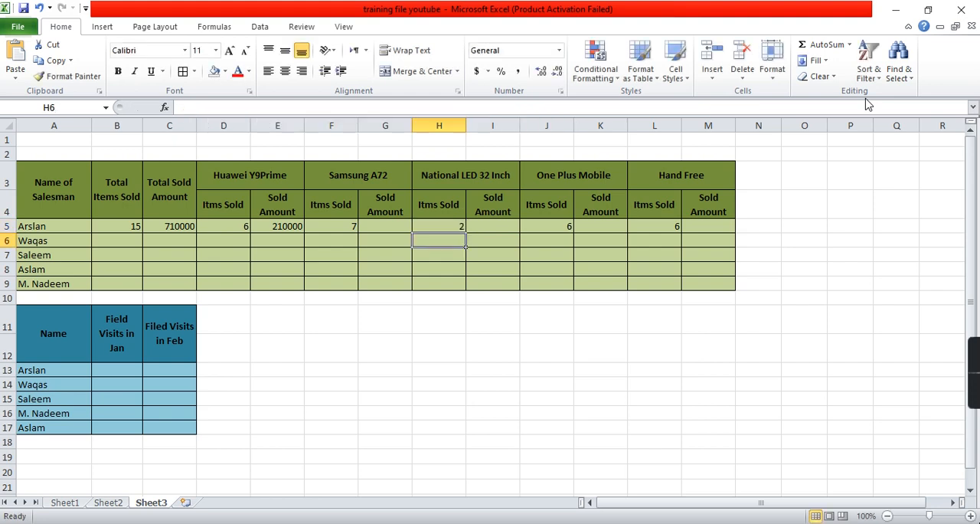
- Replace the product criterion in the J5 formula with "One Plus Mobile"
key("Right")
key("Right")
key("Up")
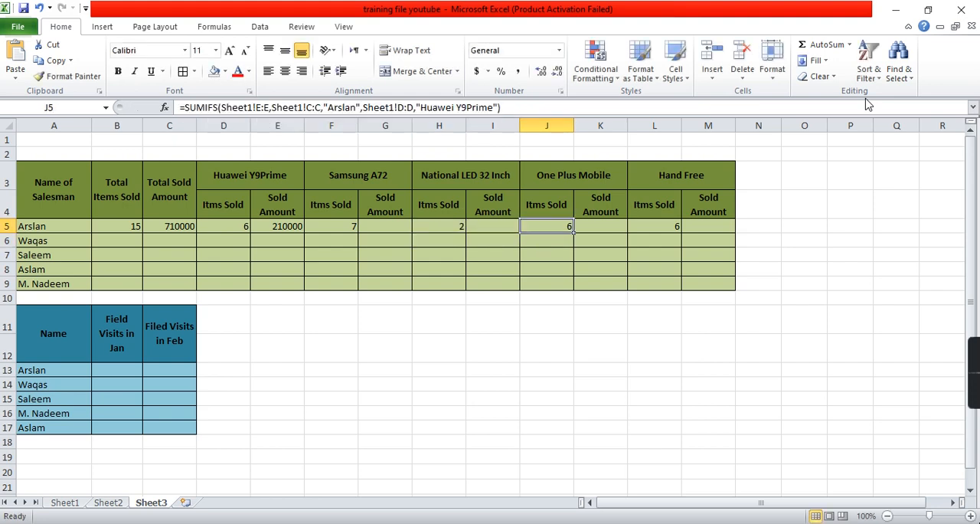
left_click(475, 108)
key("ctrl+Left")
key("ctrl+Left")
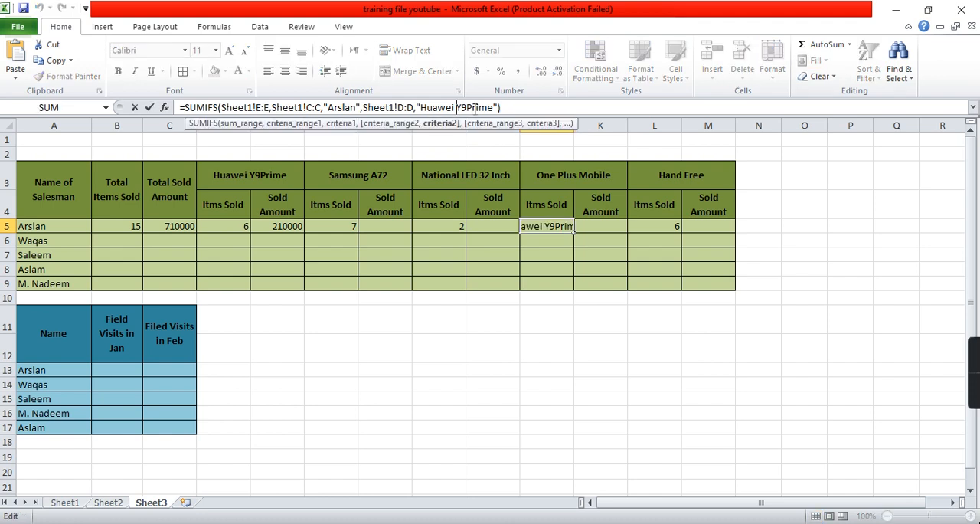
key("ctrl+shift+Right")
key("ctrl+shift+Right")
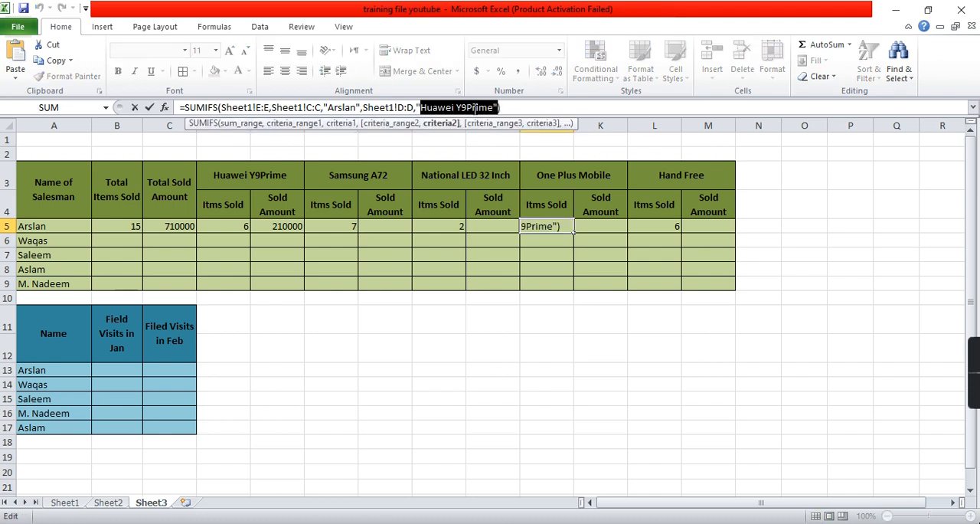
key("BackSpace")
type("One Plus Mobile")
key("Return")
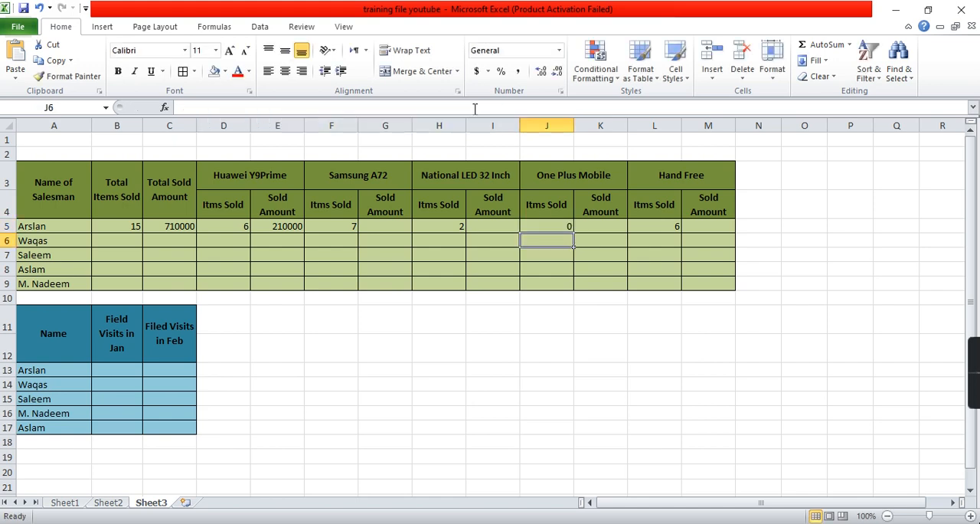
- Check the hand-free product entries on Sheet1, and replace the product criterion in Sheet3's L5 formula with "Hand Free"
key("Up")
key("Right")
key("Right")
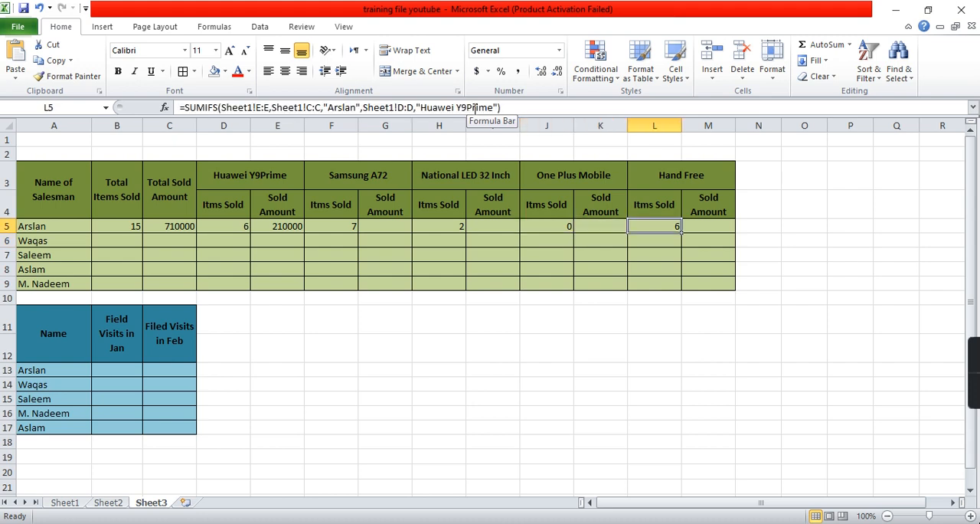
left_click(61, 505)
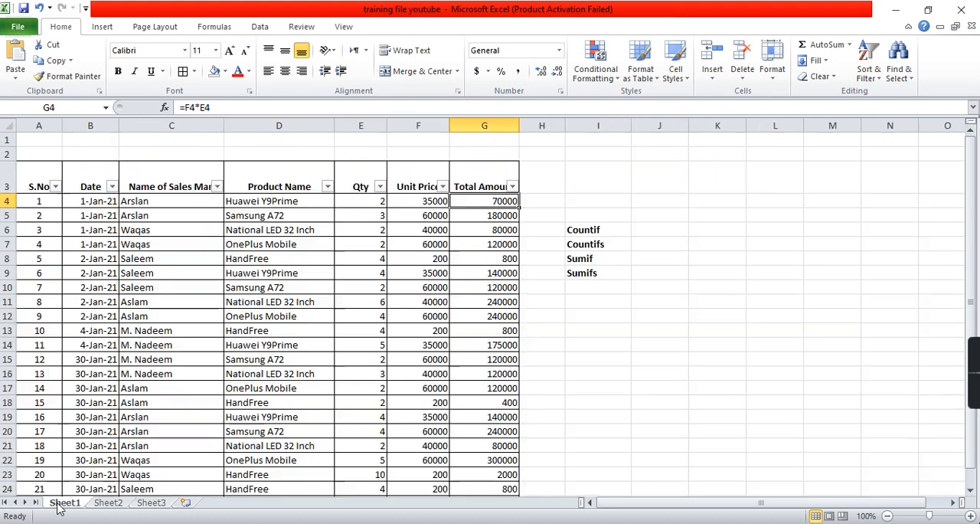
left_click(259, 332)
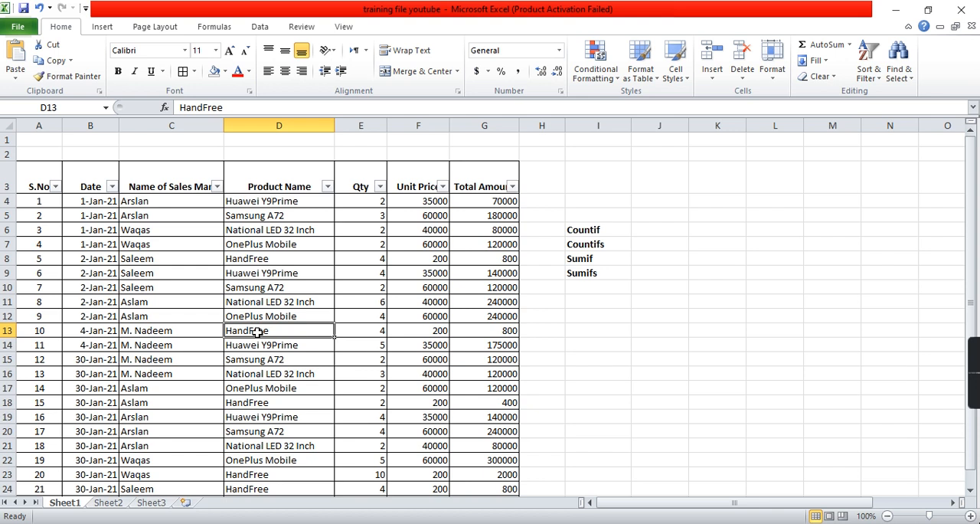
left_click(284, 407)
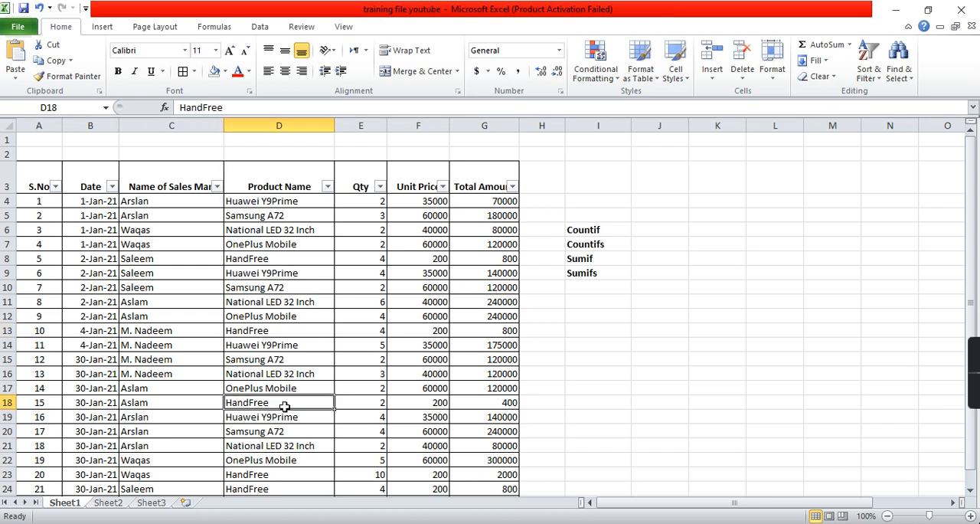
left_click(154, 505)
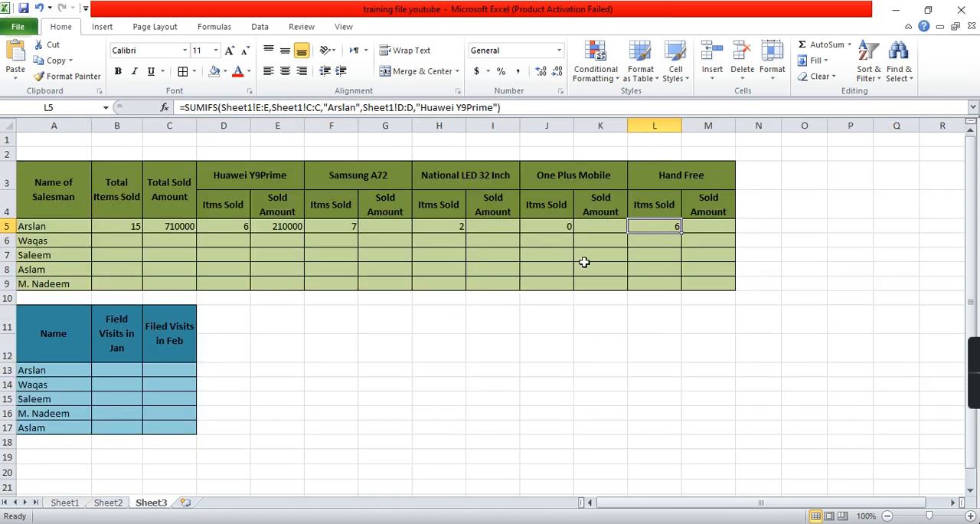
left_click(489, 109)
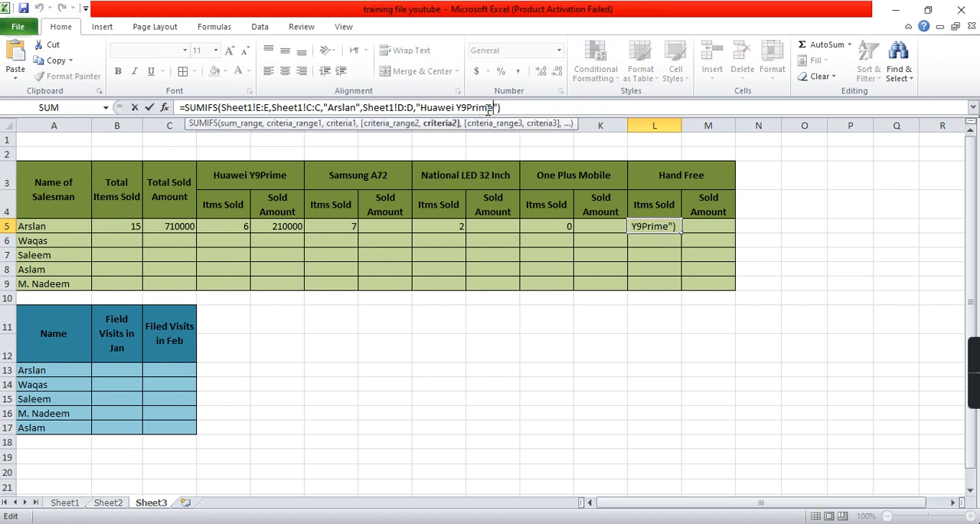
key("ctrl+shift+Left")
key("ctrl+shift+Left")
key("ctrl+shift+Left")
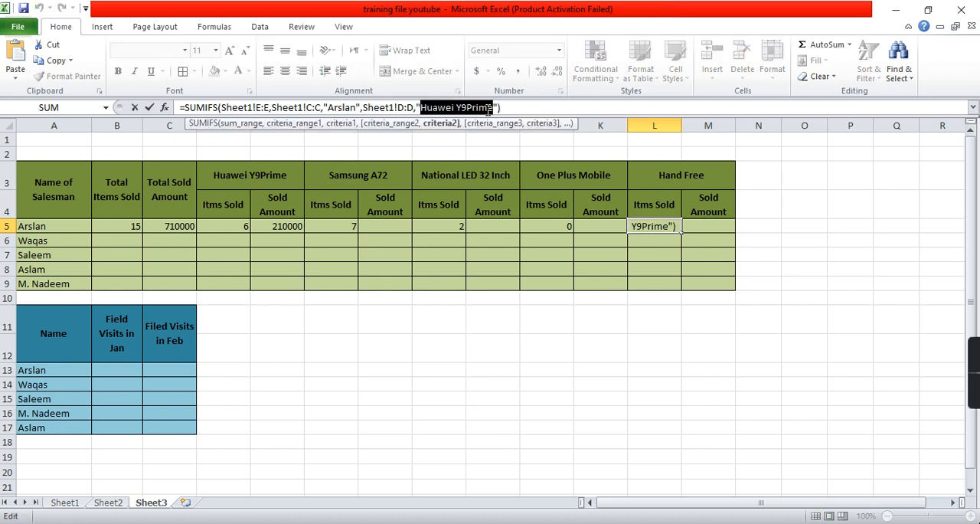
type("Hand Free")
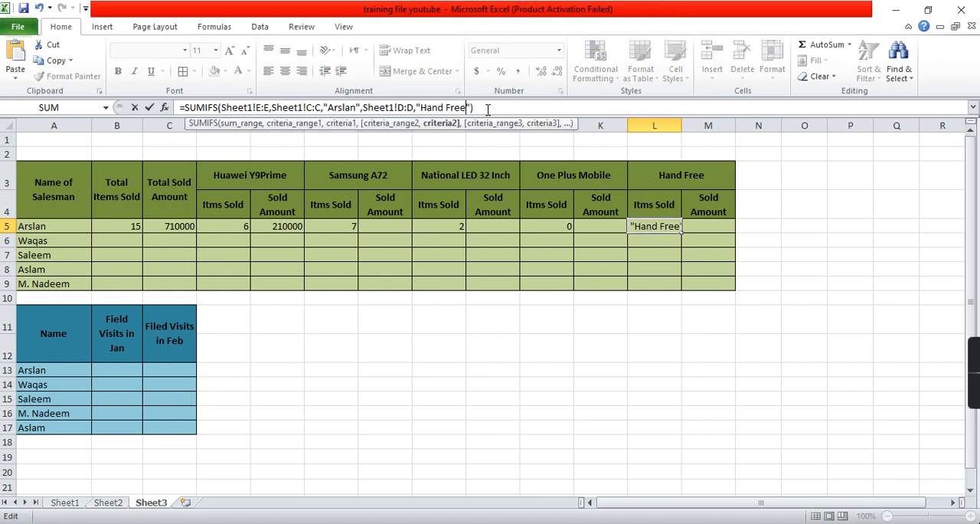
key("Return")
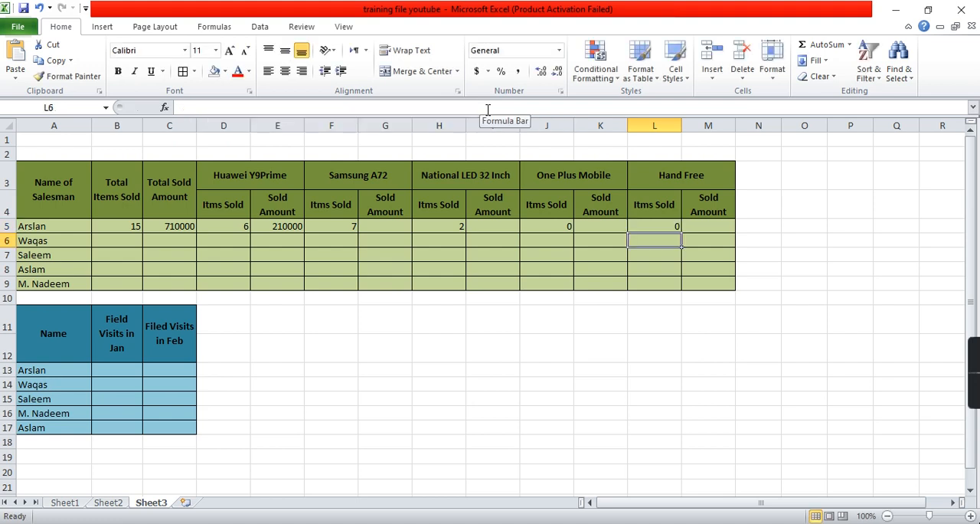
- Correct the product criterion in the L5 formula to "HandFree" to match the spelling on Sheet1
key("Up")
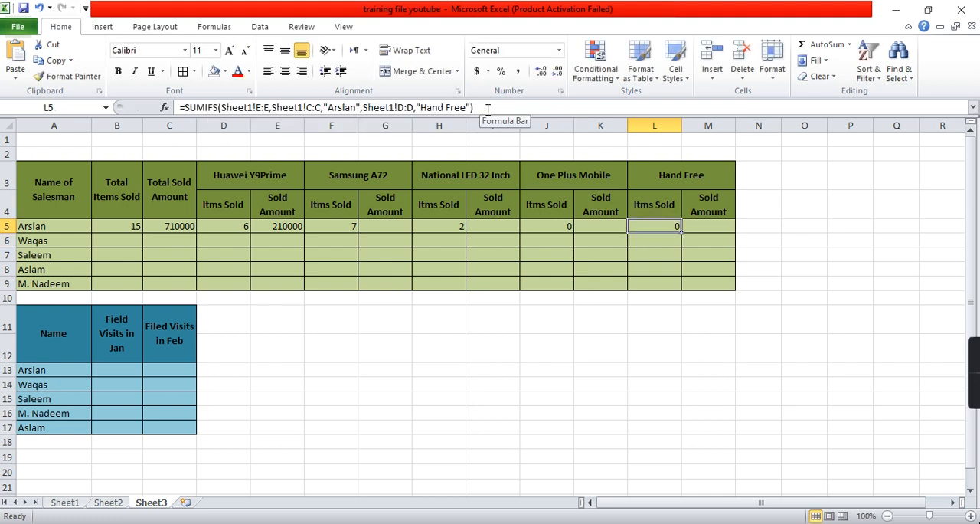
left_click(448, 107)
key("BackSpace")
key("Return")
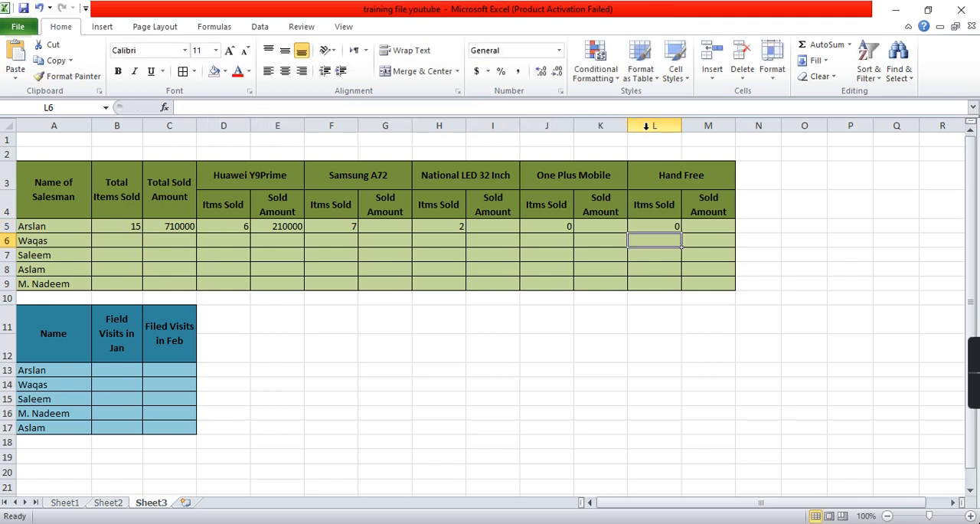
left_click(677, 228)
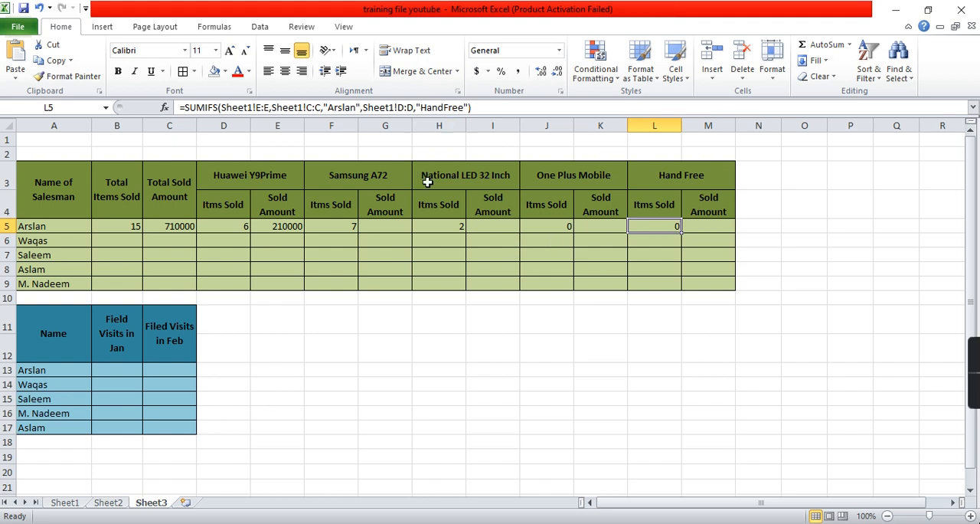
- Filter Sheet1 to the first salesman's records to check his products sold, clear the filter and return to Sheet3
left_click(65, 502)
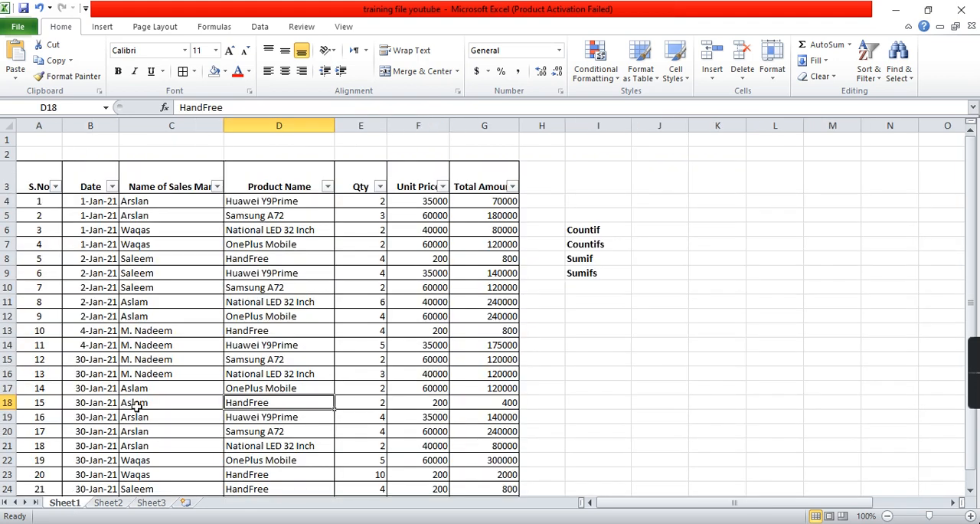
left_click(217, 186)
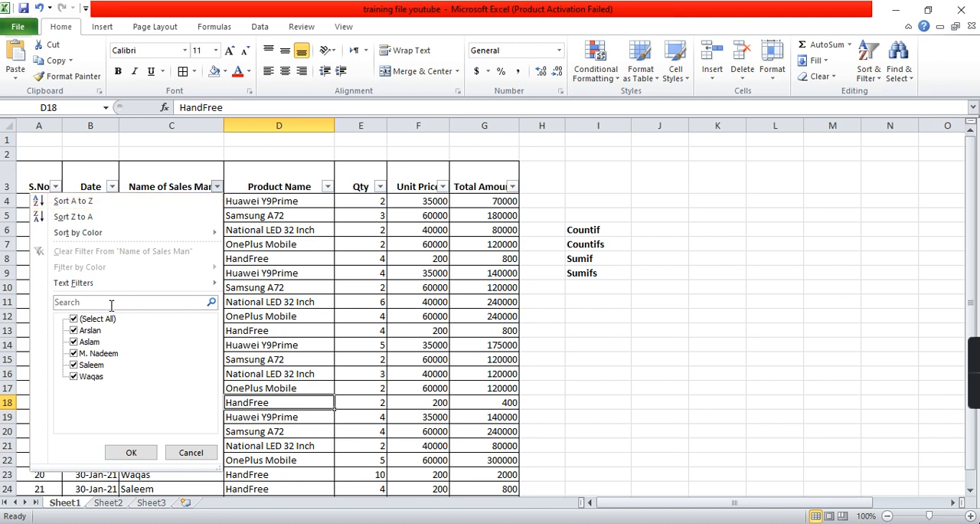
left_click(86, 319)
left_click(95, 332)
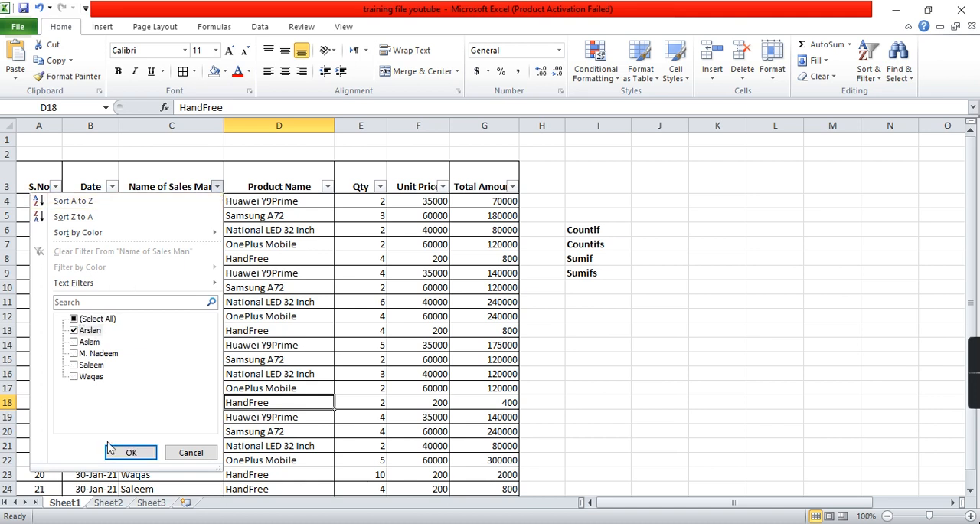
left_click(131, 452)
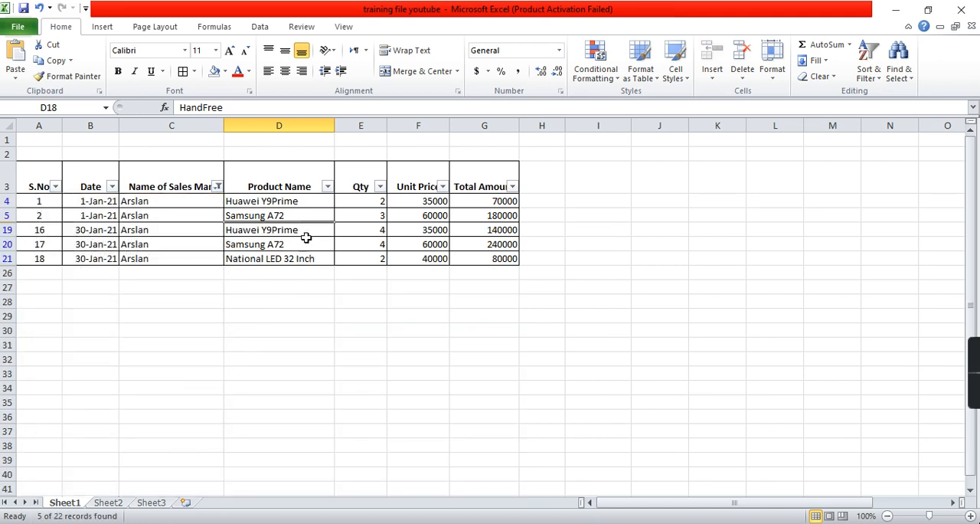
left_click(251, 203)
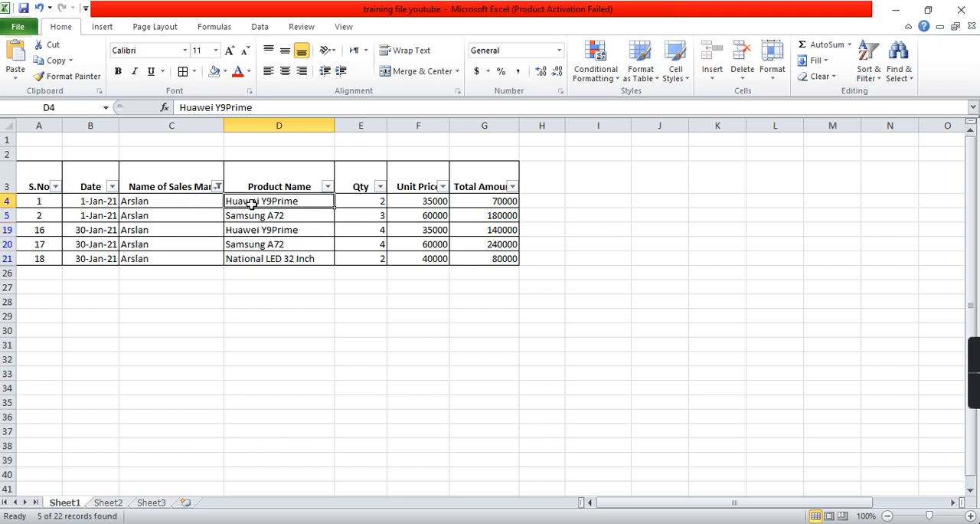
left_click(218, 186)
left_click(159, 252)
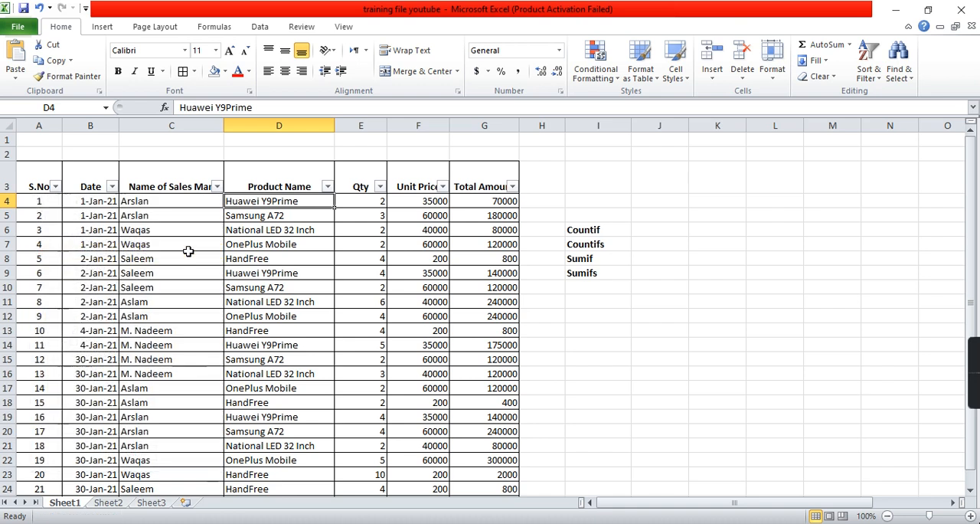
left_click(166, 505)
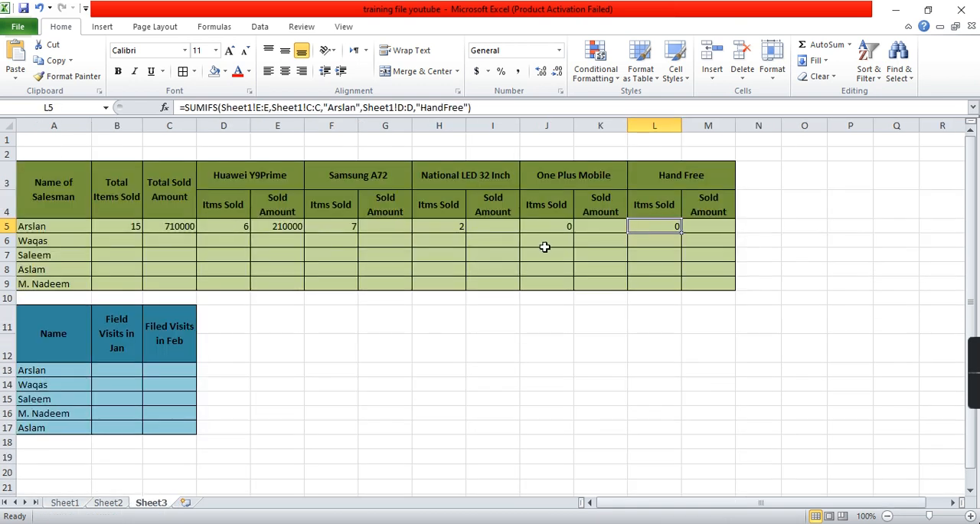
- Copy the SUMIFS formula text from sold-amount cell E5 and paste it into G5
left_click(265, 227)
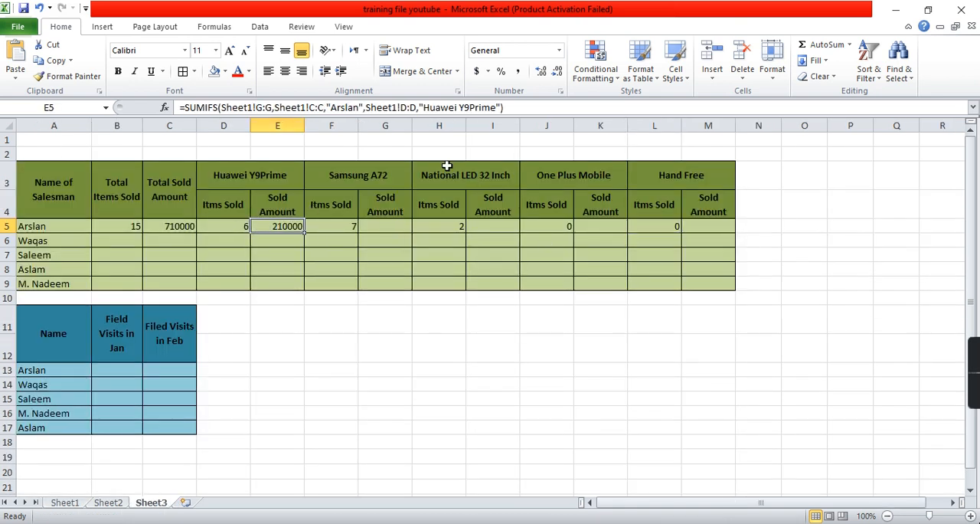
left_click_drag(526, 107, 179, 108)
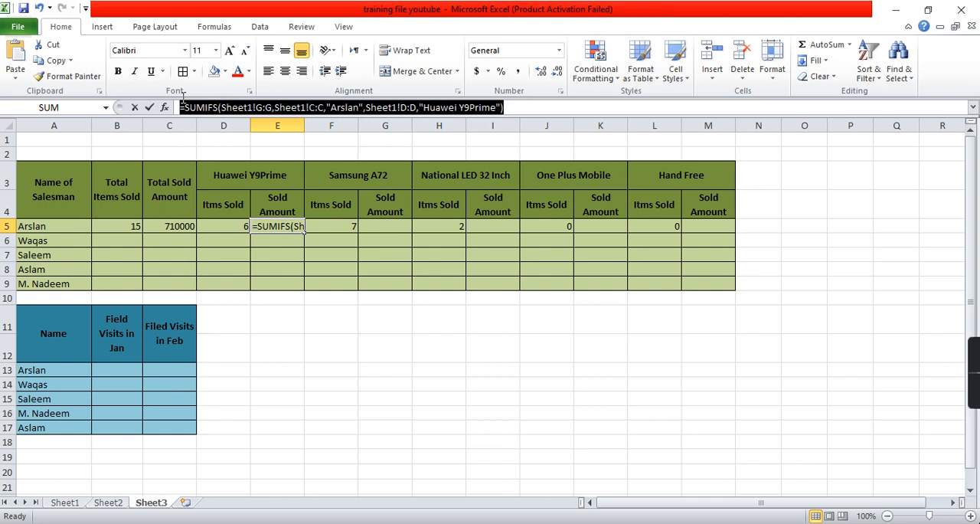
key("ctrl+c")
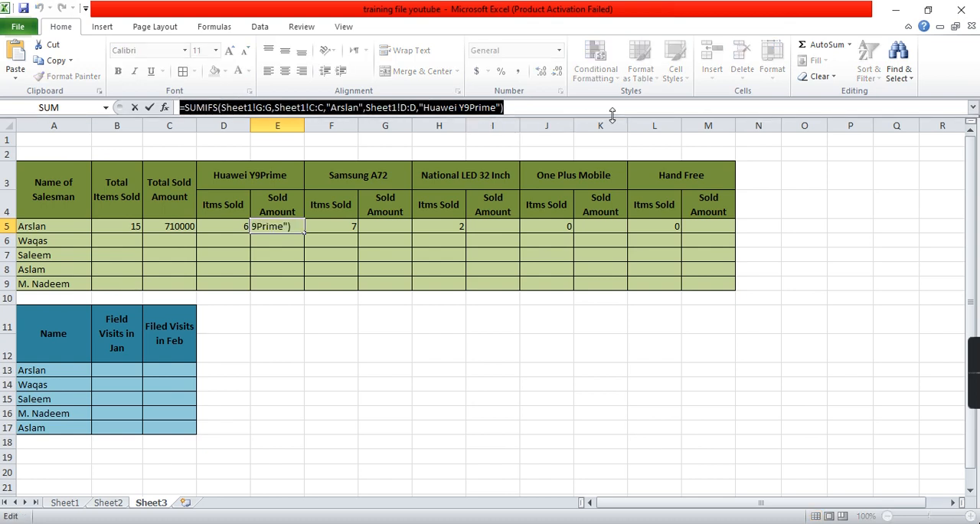
key("Return")
left_click(403, 228)
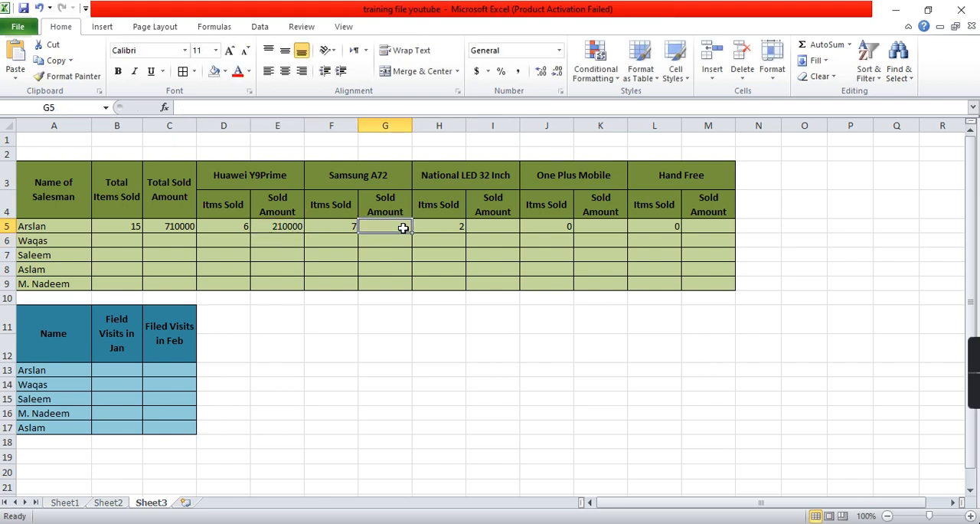
left_click(355, 108)
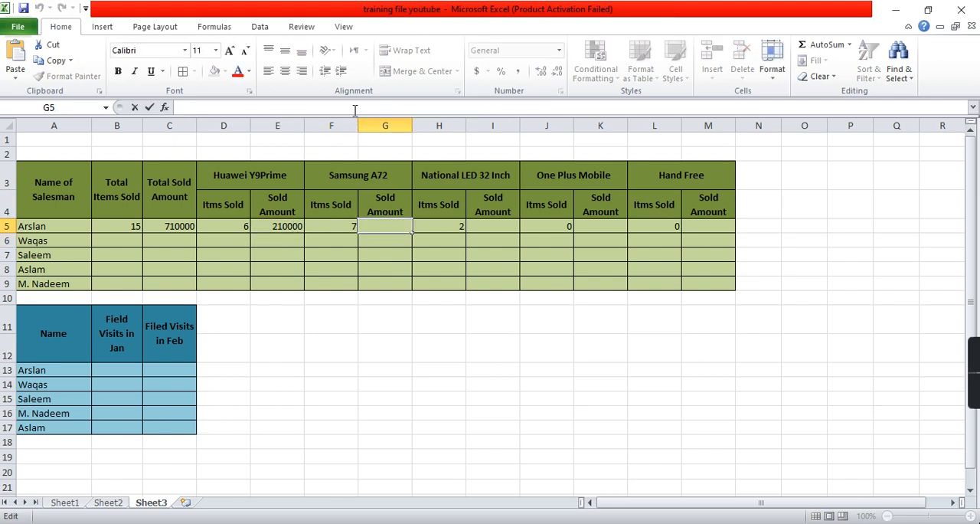
key("ctrl+v")
key("Return")
- Paste the same sold-amount SUMIFS formula text into cells I5, K5 and M5
left_click(488, 226)
left_click(460, 111)
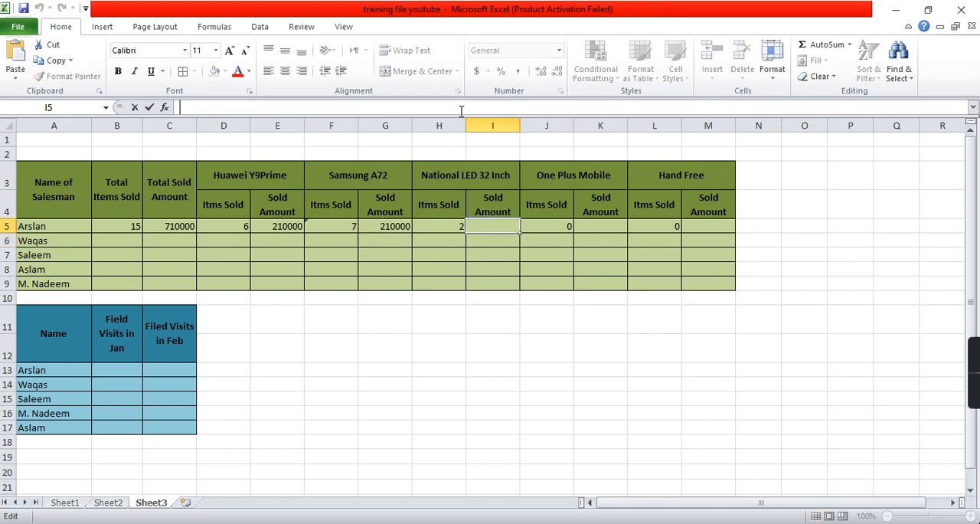
key("ctrl+v")
key("Return")
left_click(586, 224)
left_click(427, 107)
key("ctrl+v")
key("Return")
left_click(693, 224)
left_click(457, 109)
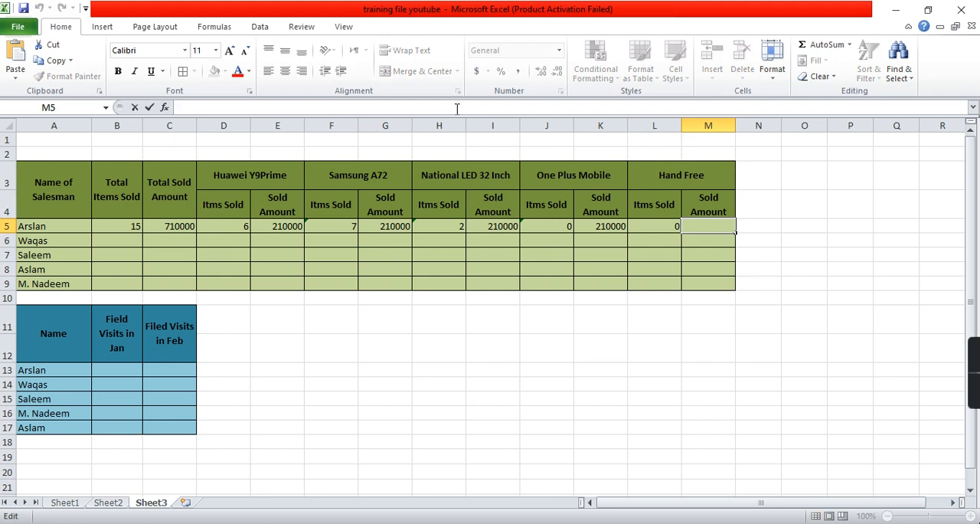
key("ctrl+v")
key("Return")
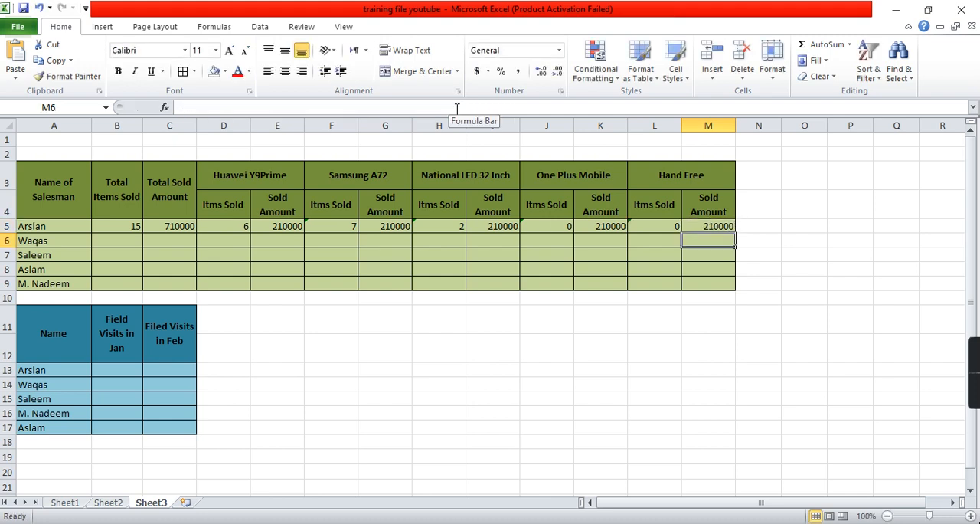
- Replace the product criterion in the G5 sold-amount formula with "Samsung A72"
left_click(294, 222)
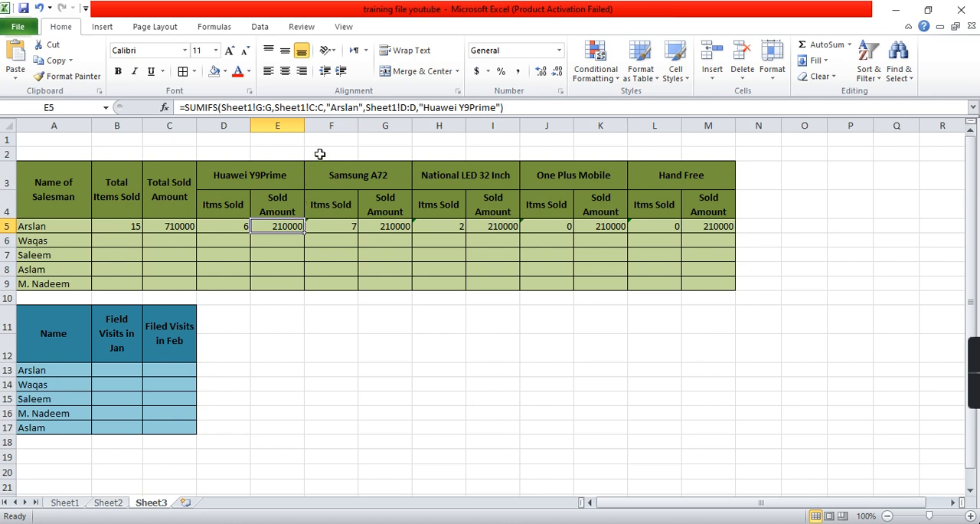
left_click(397, 224)
left_click(464, 108)
key("Left")
key("Left")
key("Left")
key("Left")
key("Left")
key("Left")
key("Left")
key("Left")
key("shift+Right")
key("shift+Right")
key("shift+Right")
key("shift+Right")
key("shift+Right")
key("shift+Right")
key("shift+Right")
key("shift+Right")
key("shift+Right")
key("shift+Right")
key("shift+Right")
key("shift+Right")
key("shift+Right")
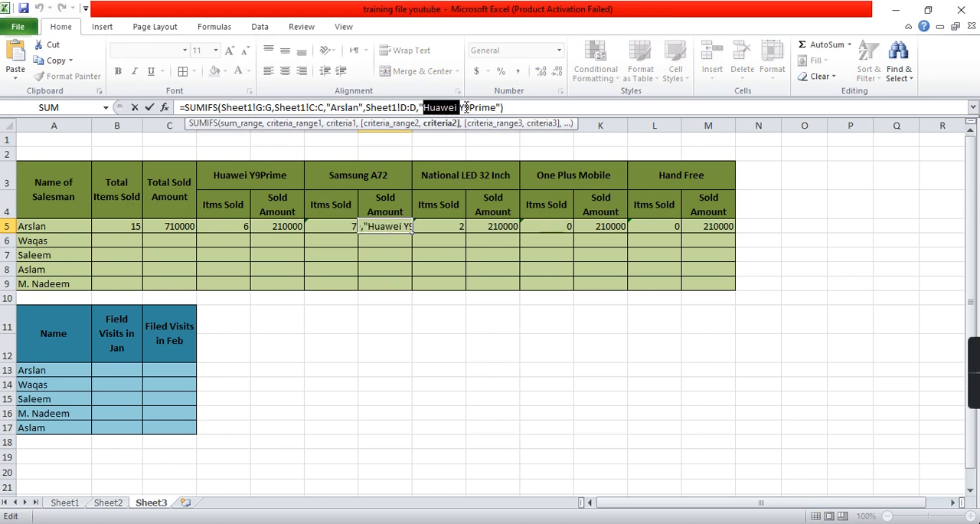
key("shift+Right")
type("Samsung")
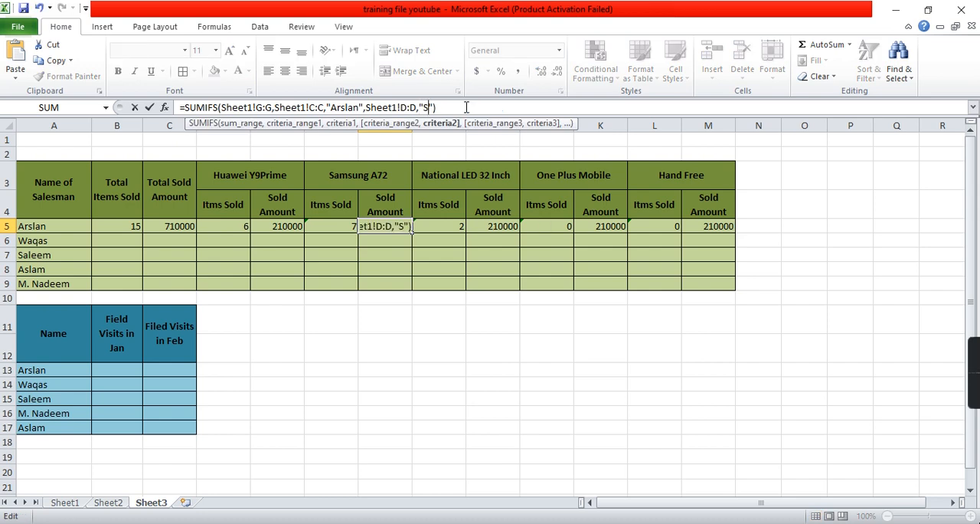
type(" A72")
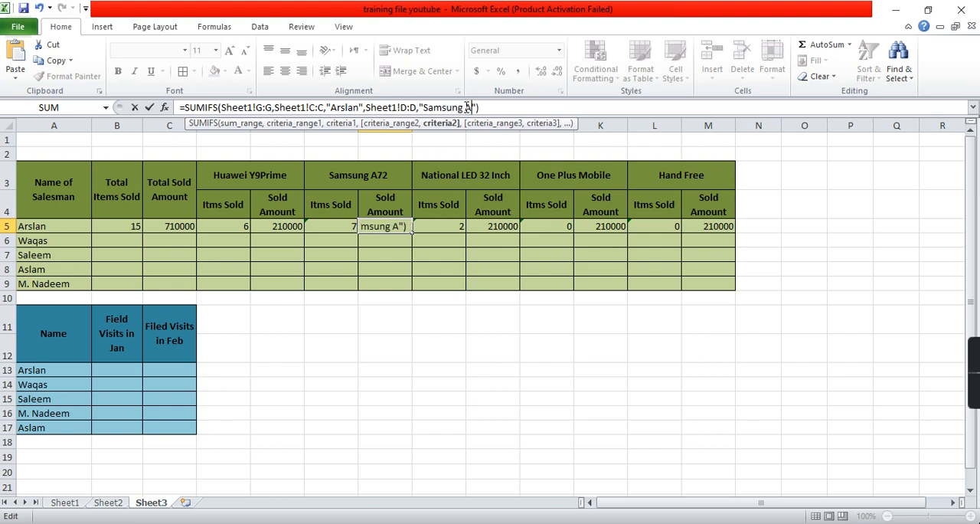
key("Return")
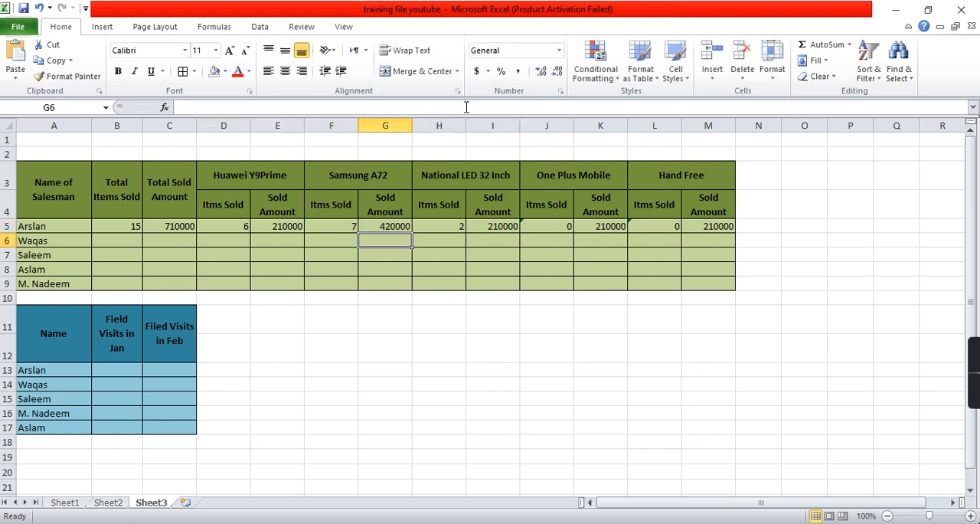
- Replace the product criterion in the I5 sold-amount formula with "National LED 32 Inch"
key("Up")
key("Right")
key("Right")
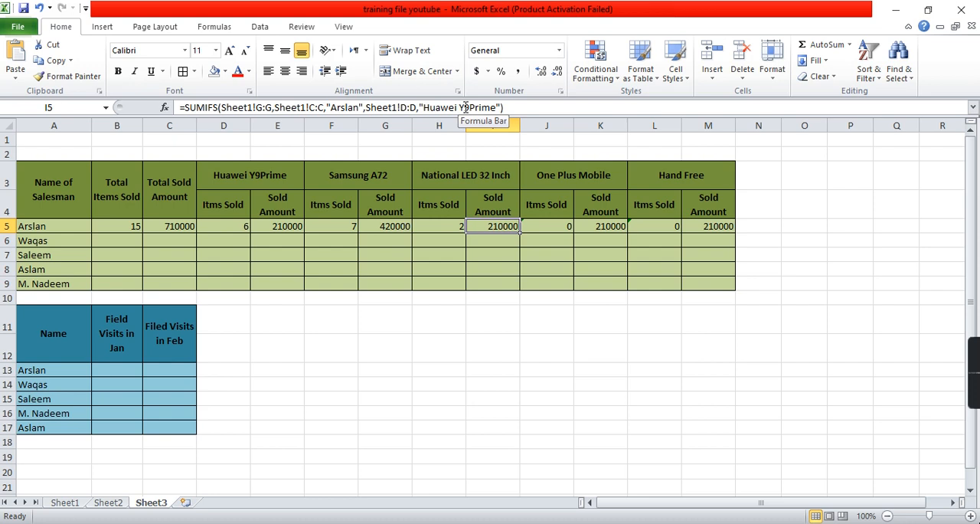
left_click(465, 107)
key("shift+Right")
key("shift+Right")
key("shift+Right")
key("shift+Right")
key("shift+Right")
key("shift+Right")
key("shift+Right")
key("shift+Right")
key("shift+Right")
key("shift+Right")
key("shift+Right")
key("shift+Right")
key("shift+Right")
key("shift+Right")
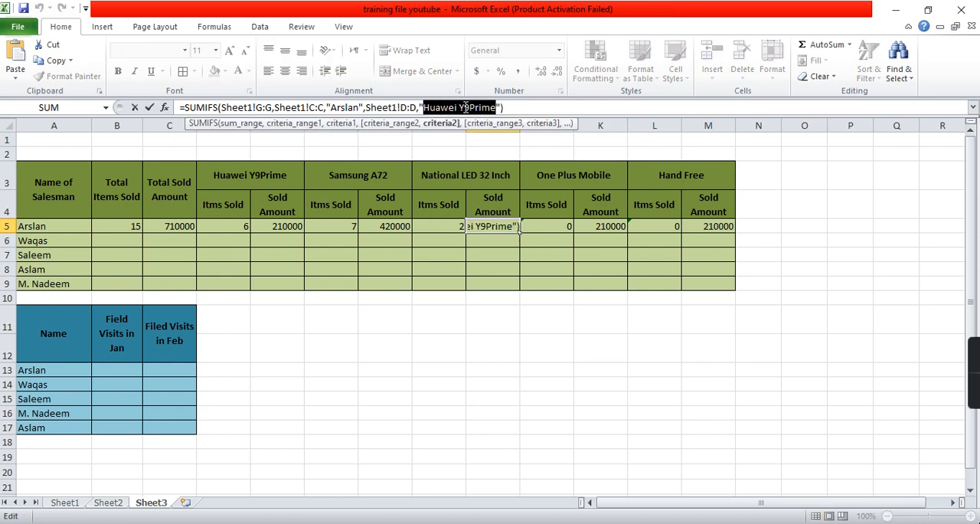
type("National LED ")
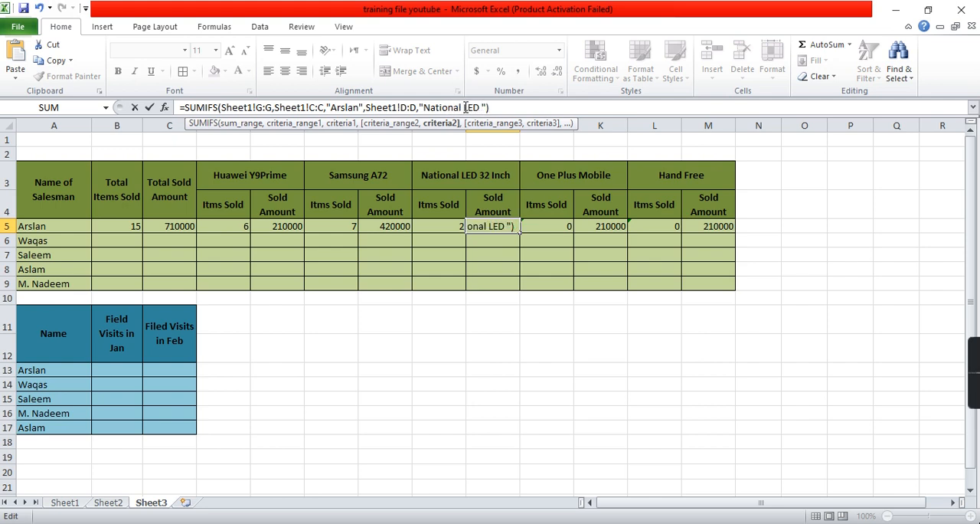
type("32 Inch")
key("Tab")
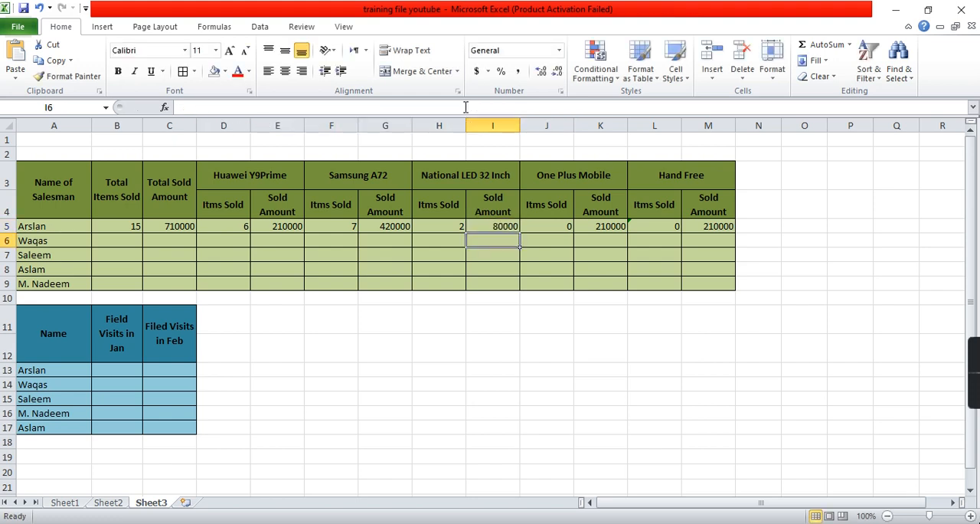
- Replace the product criterion in the K5 sold-amount formula with "One Plus Mobile"
key("Tab")
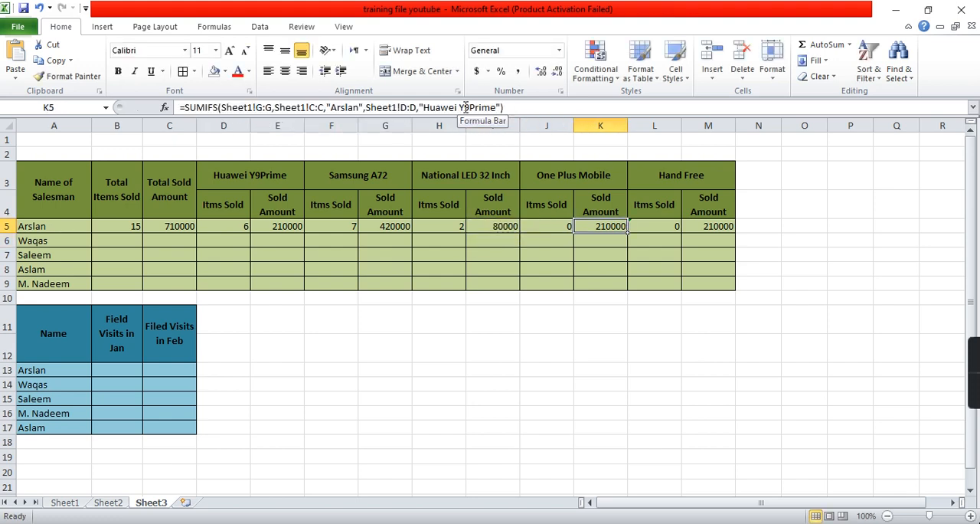
key("Home")
key("Tab")
key("Tab")
key("Tab")
key("Tab")
key("Tab")
key("Tab")
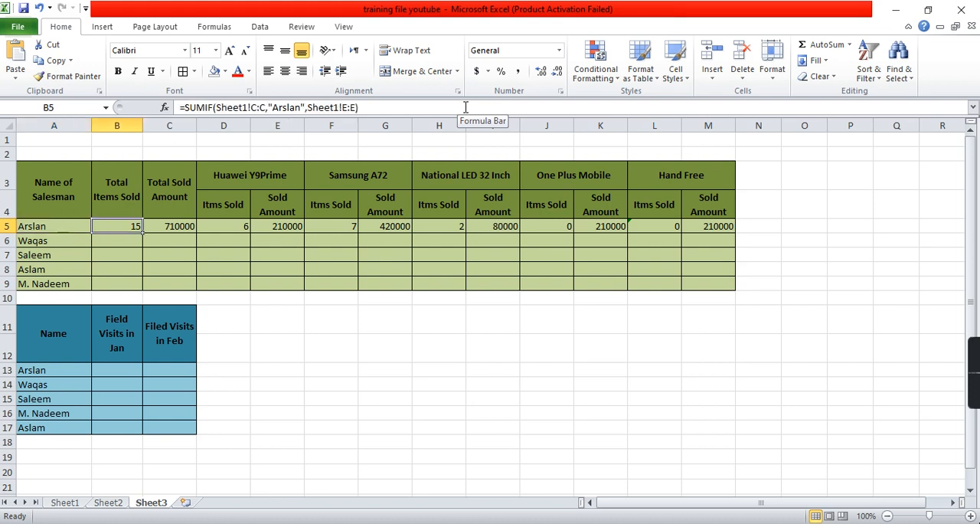
key("Tab")
key("Tab")
key("Tab")
key("Tab")
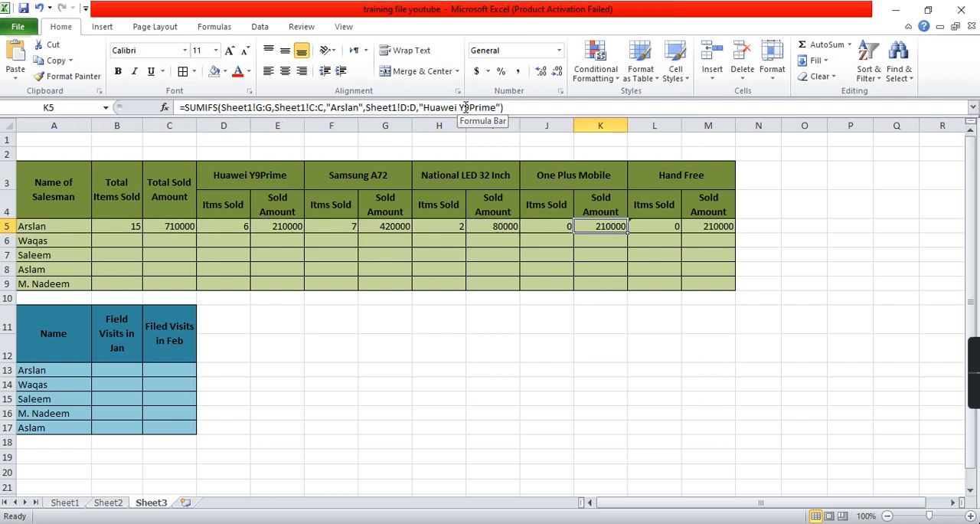
key("F2")
left_click(462, 107)
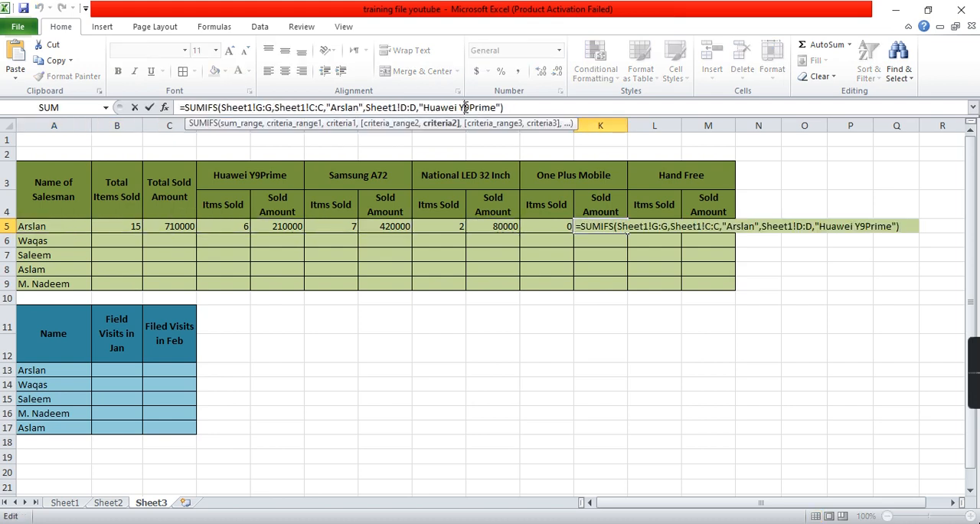
key("shift+Right")
key("shift+Right")
key("shift+Right")
key("shift+Right")
key("shift+Right")
key("shift+Right")
key("shift+Right")
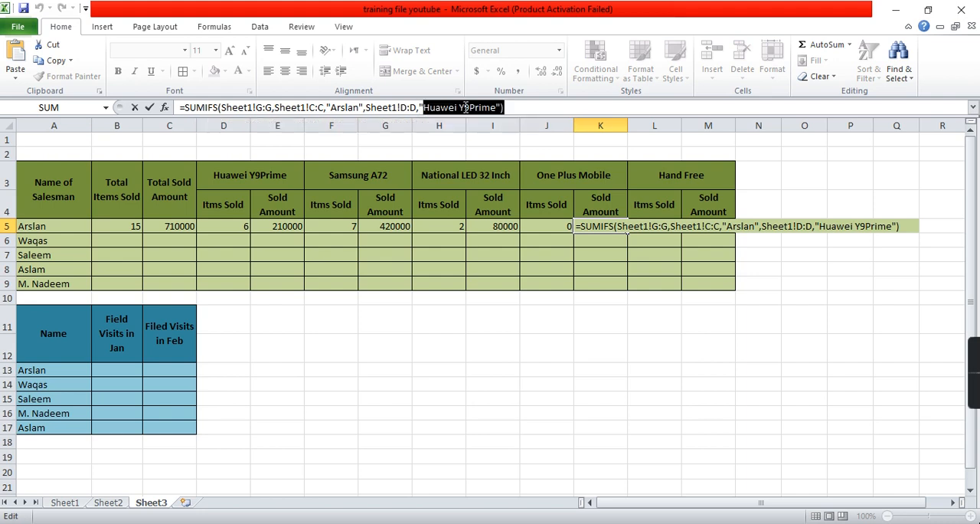
type("One Plu")
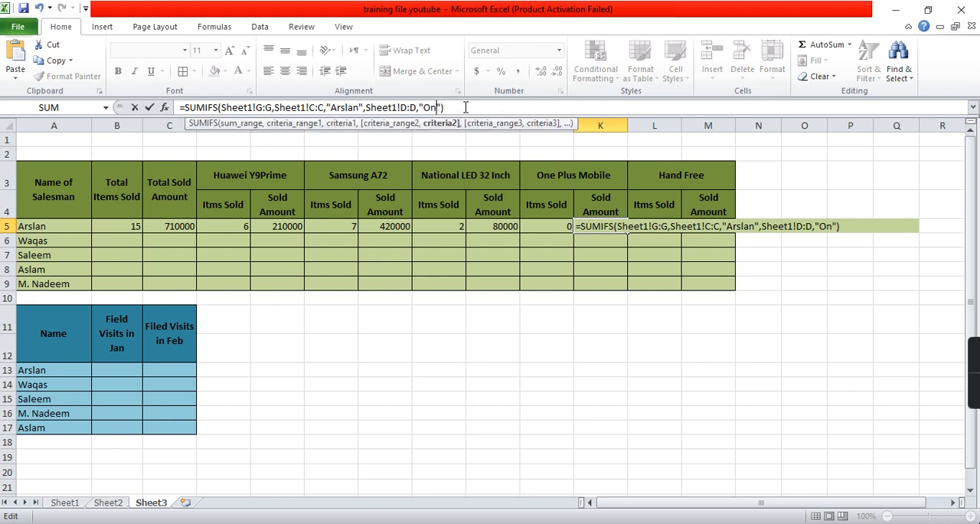
type("s Mobile")
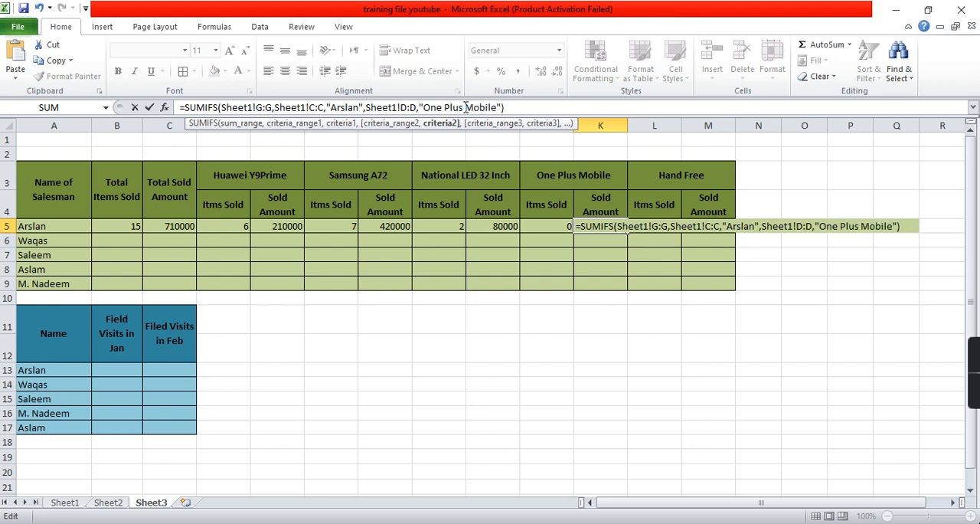
key("Return")
- Replace the product criterion in the M5 sold-amount formula with "HandFree"
key("Up")
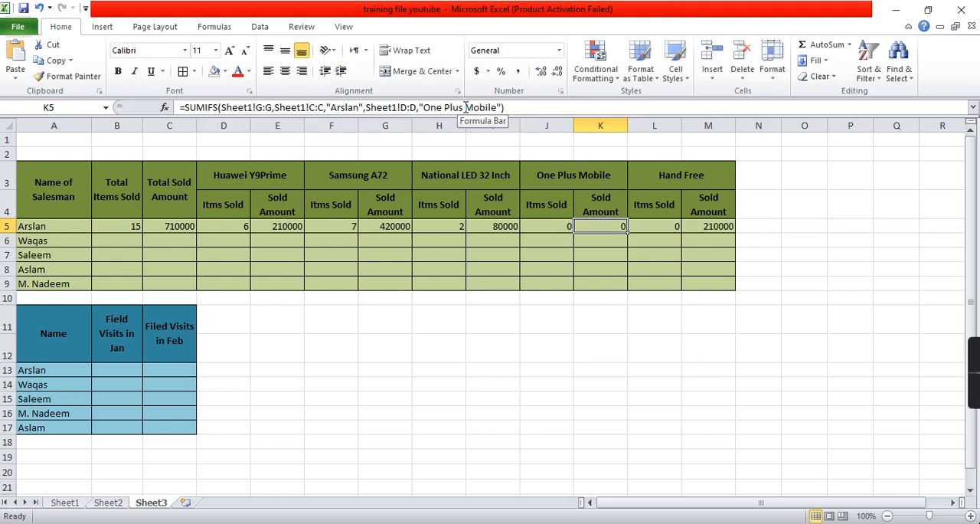
key("Right")
key("Right")
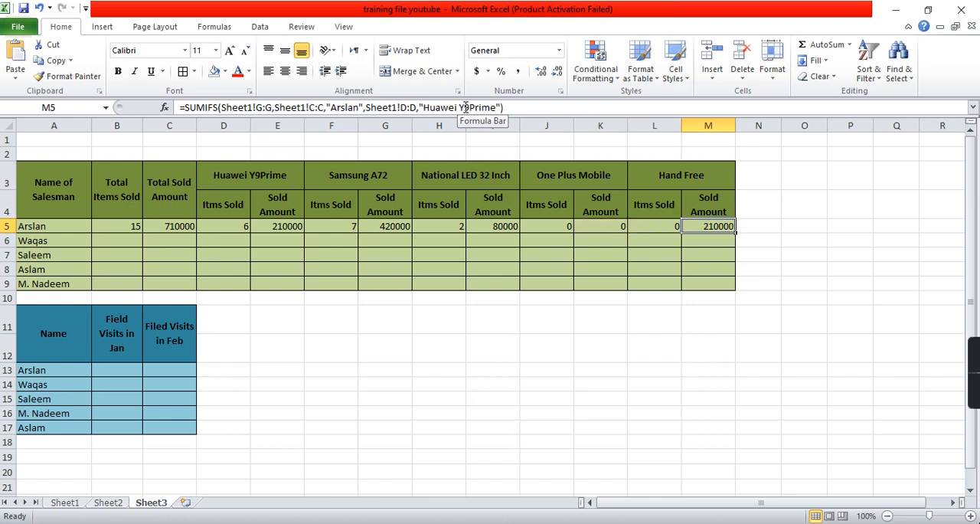
left_click(466, 107)
key("ctrl+Left")
key("ctrl+Left")
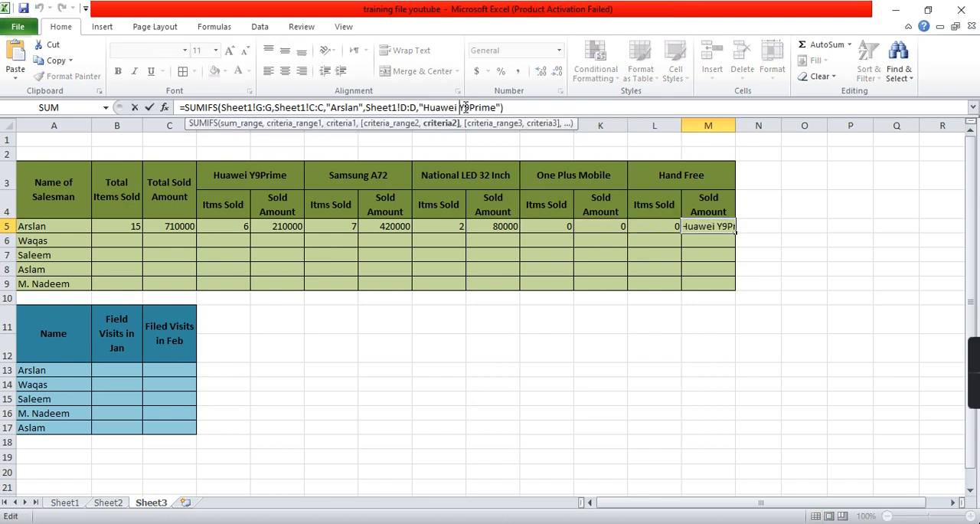
key("shift+Right")
key("shift+Right")
key("shift+Right")
key("shift+Right")
key("shift+Right")
key("shift+Right")
key("shift+Right")
key("shift+Right")
key("shift+Right")
key("shift+Right")
key("shift+Right")
key("shift+Right")
key("shift+Right")
key("shift+Right")
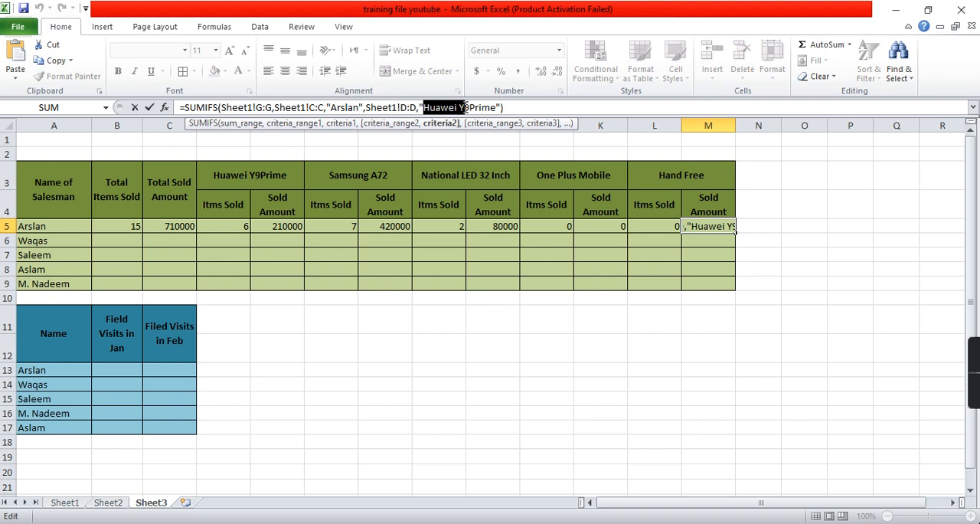
type("Hand")
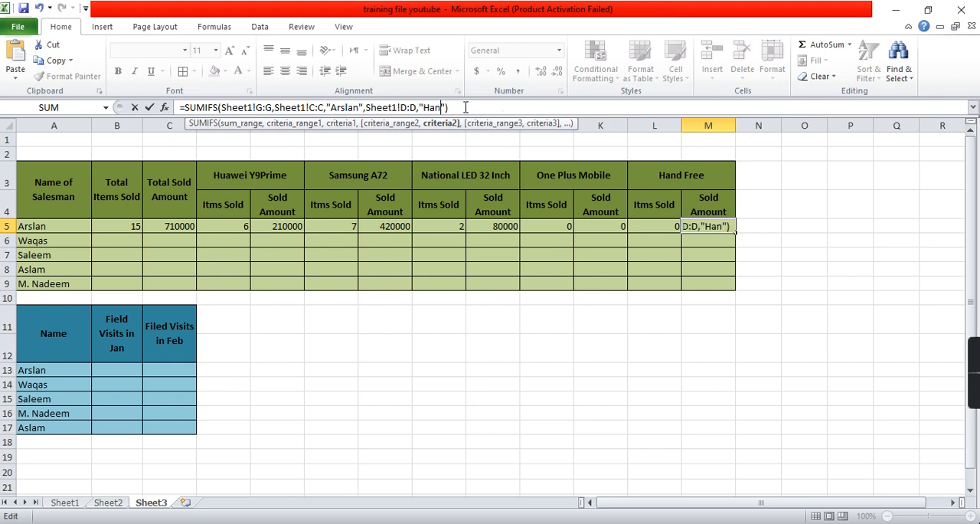
key("BackSpace")
type("Free")
key("Return")
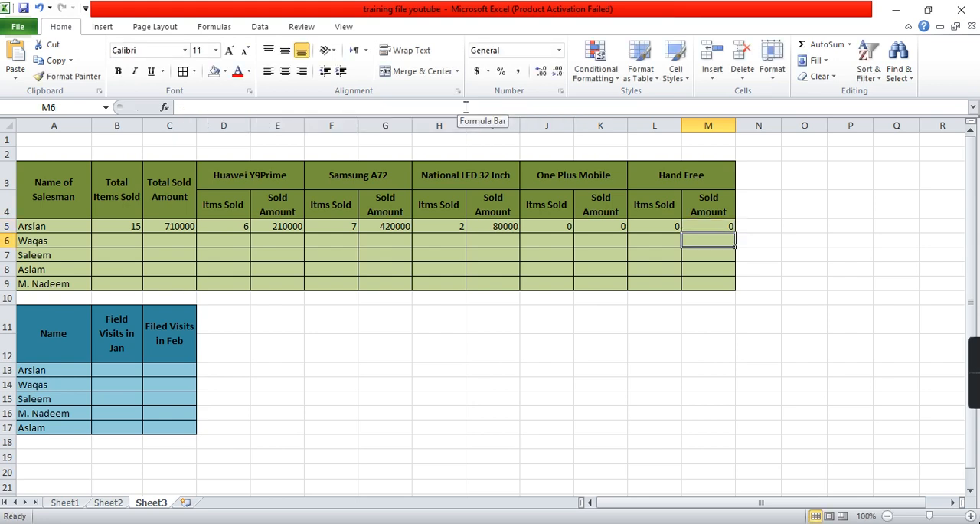
- Filter Sheet1 to the first salesman's records and check their products and quantities against the row 5 summary
key("Left")
key("Left")
key("Left")
key("Left")
key("Left")
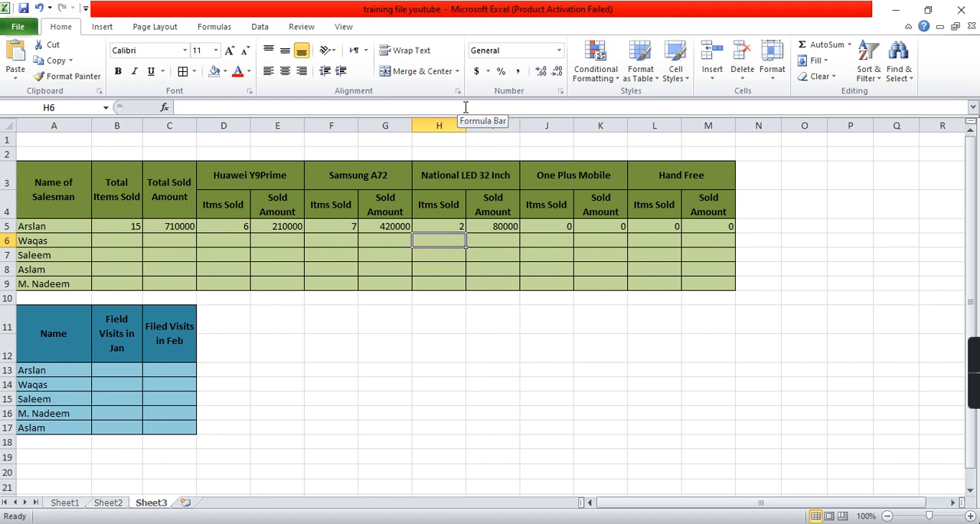
key("Up")
key("Right")
key("Right")
key("Right")
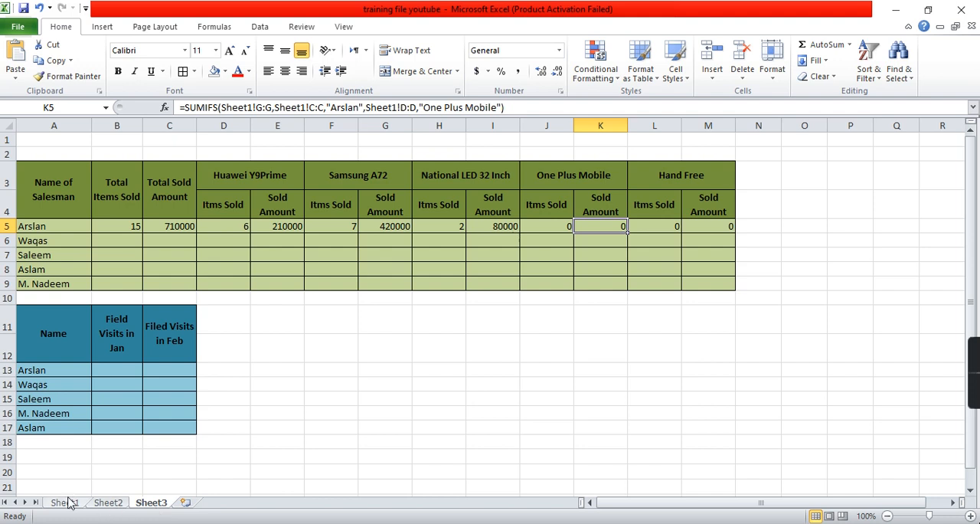
left_click(67, 502)
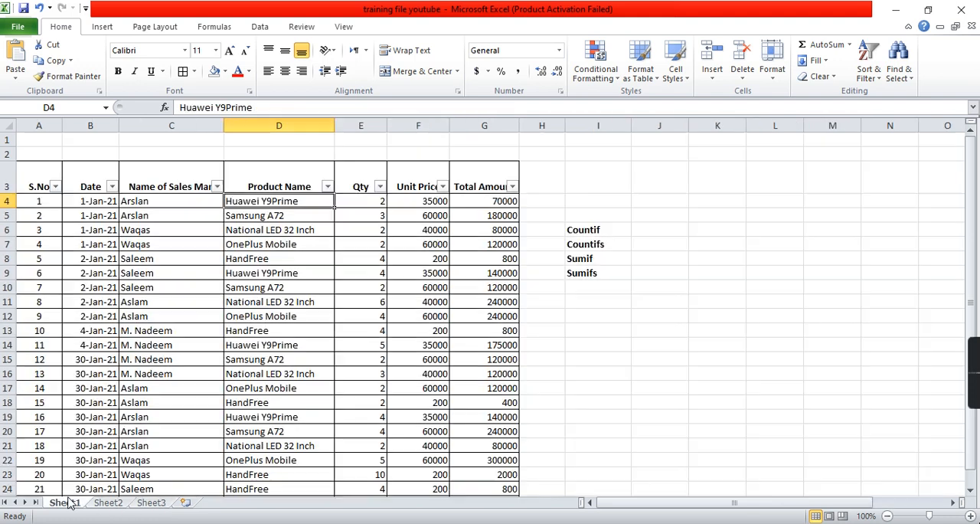
left_click(218, 186)
left_click(96, 319)
left_click(91, 330)
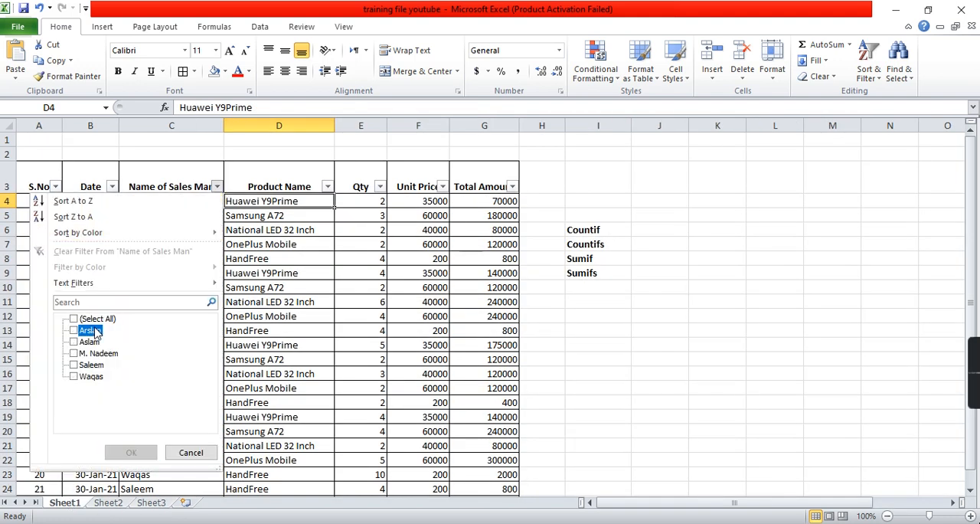
left_click(130, 454)
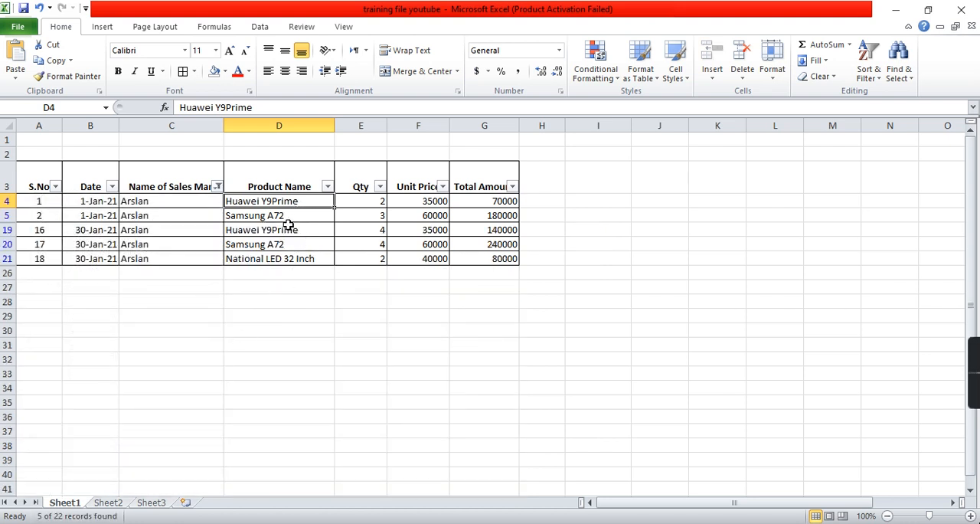
left_click(285, 243)
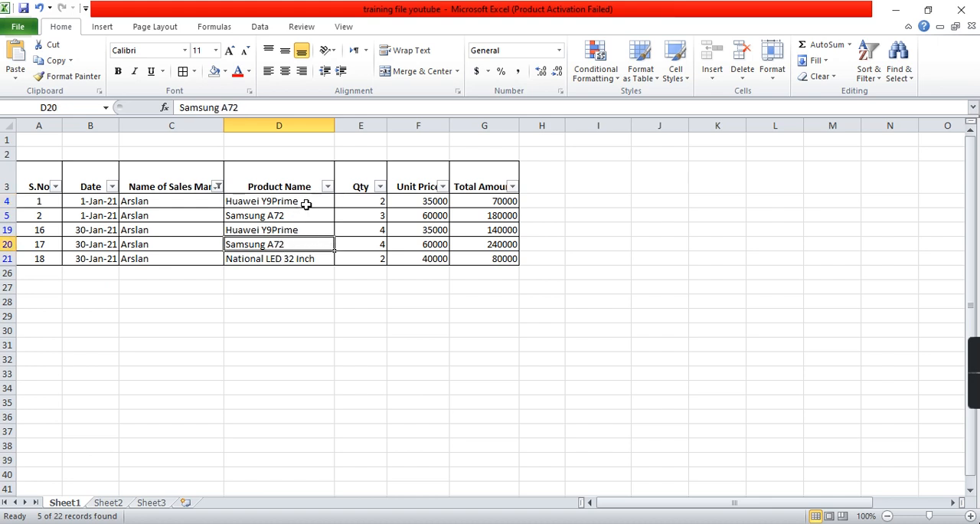
left_click(305, 230)
left_click(304, 258)
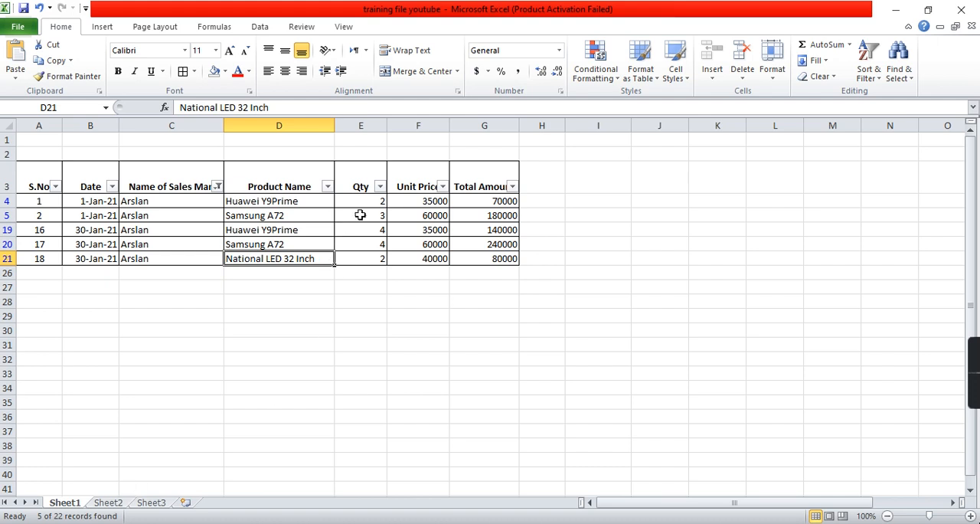
left_click_drag(372, 201, 373, 257)
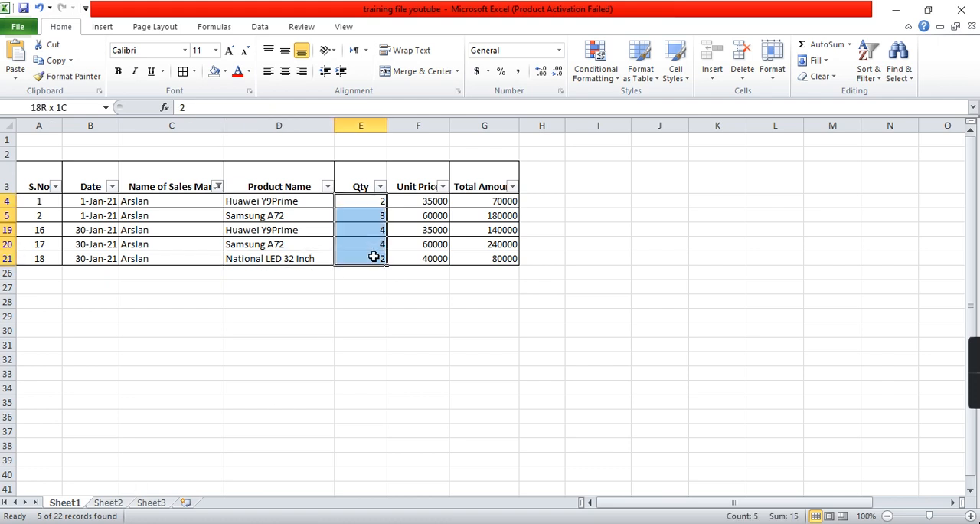
- Return to Sheet3 and review the first salesman's items-sold and sold-amount formulas across row 5
left_click(142, 507)
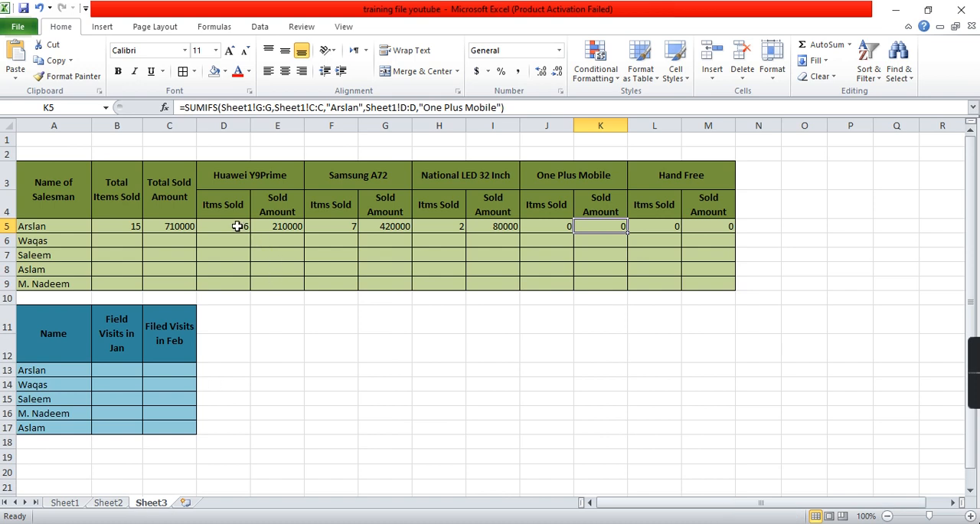
left_click(237, 226)
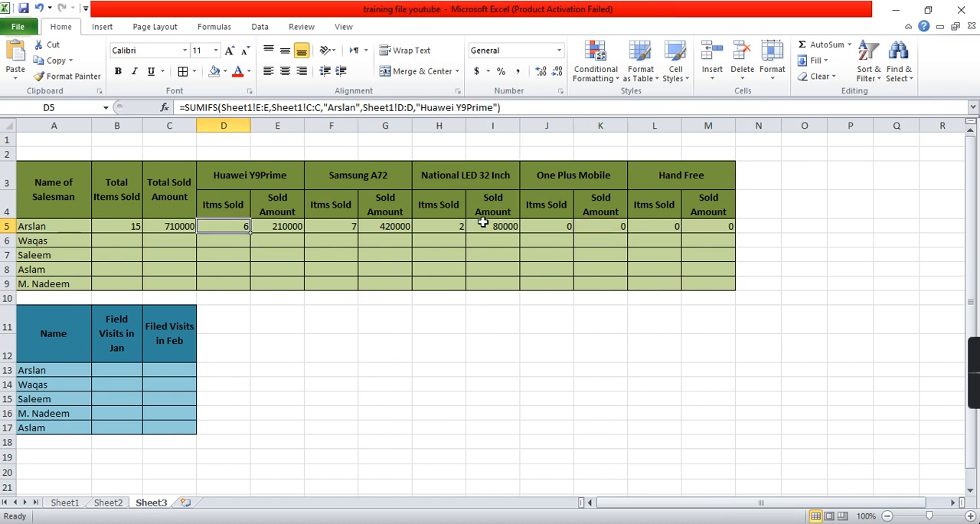
left_click(540, 226)
key("Right")
key("Right")
key("Right")
key("Left")
key("Left")
key("Left")
key("Left")
key("Left")
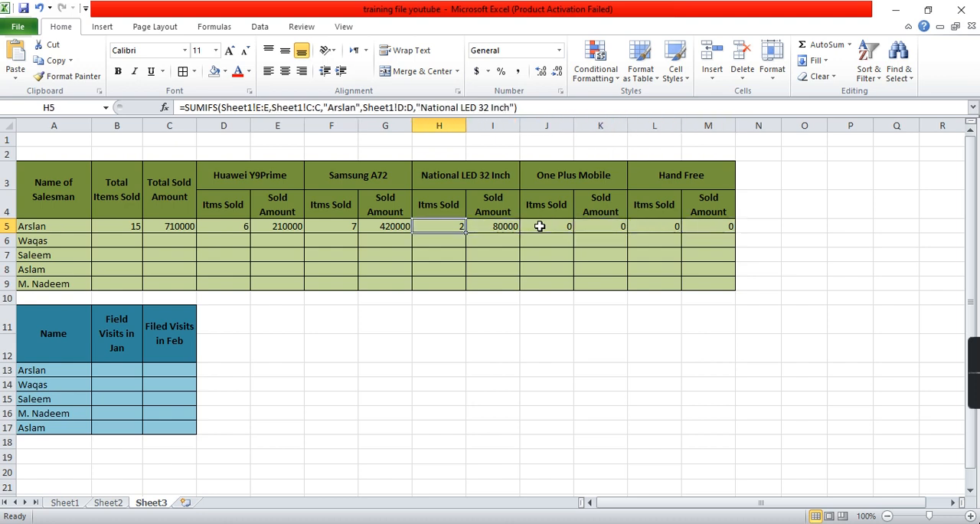
key("Left")
key("Left")
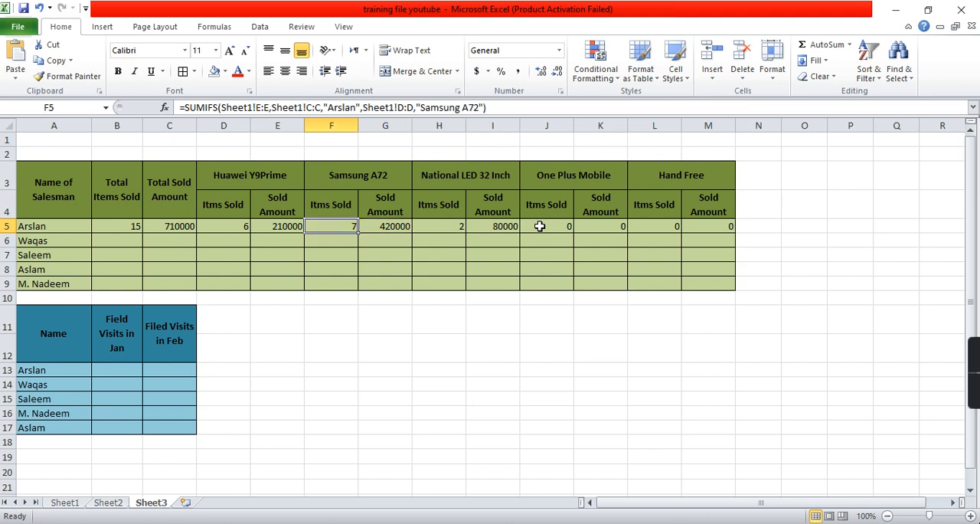
key("Left")
key("Left")
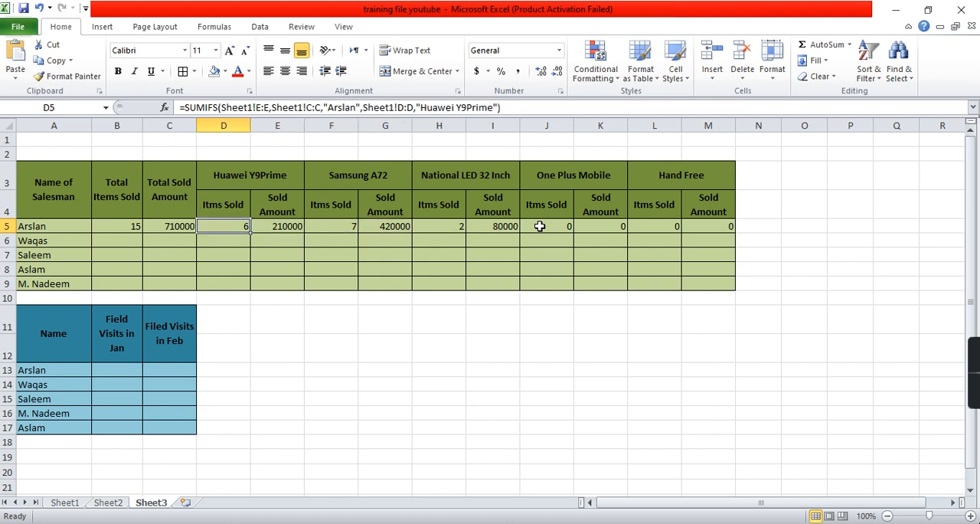
key("Left")
key("Left")
key("Right")
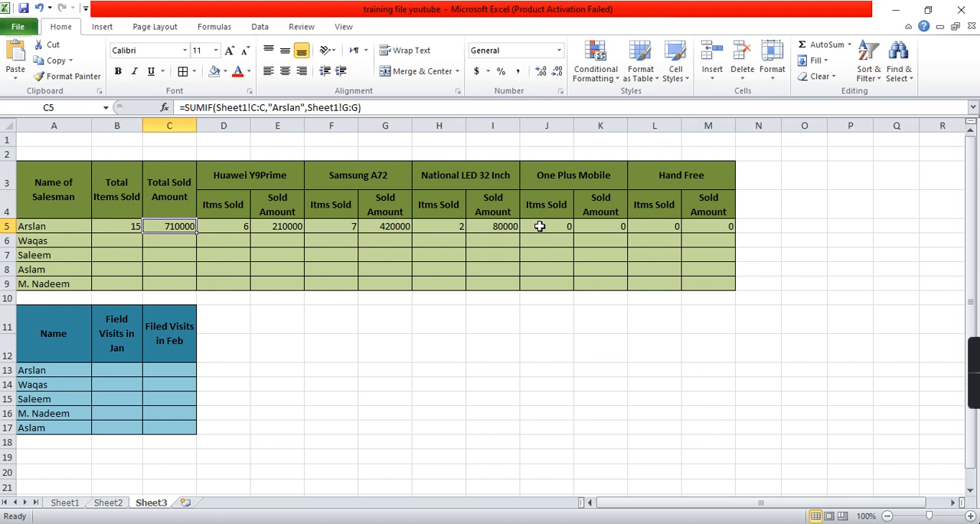
key("Right")
key("Right")
key("Right")
key("Right")
key("Right")
key("Right")
key("Right")
key("Right")
key("Right")
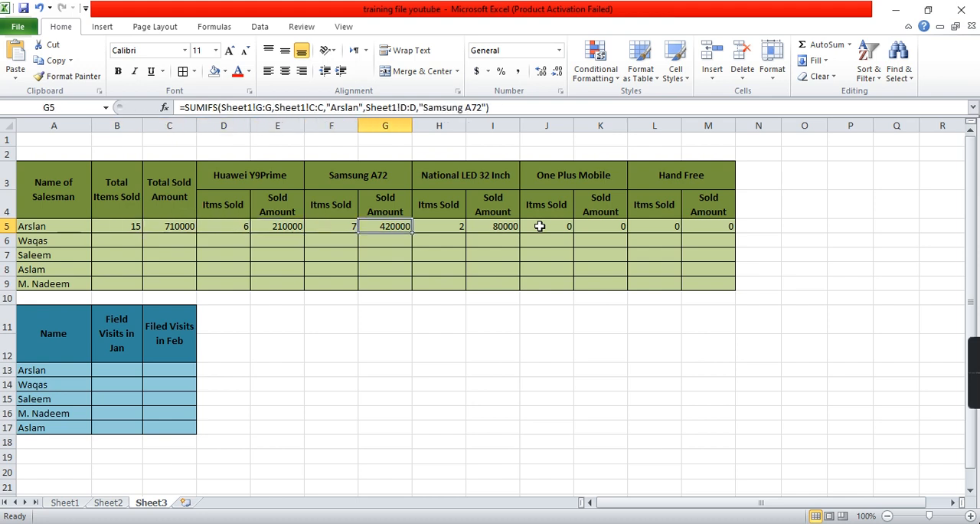
key("Right")
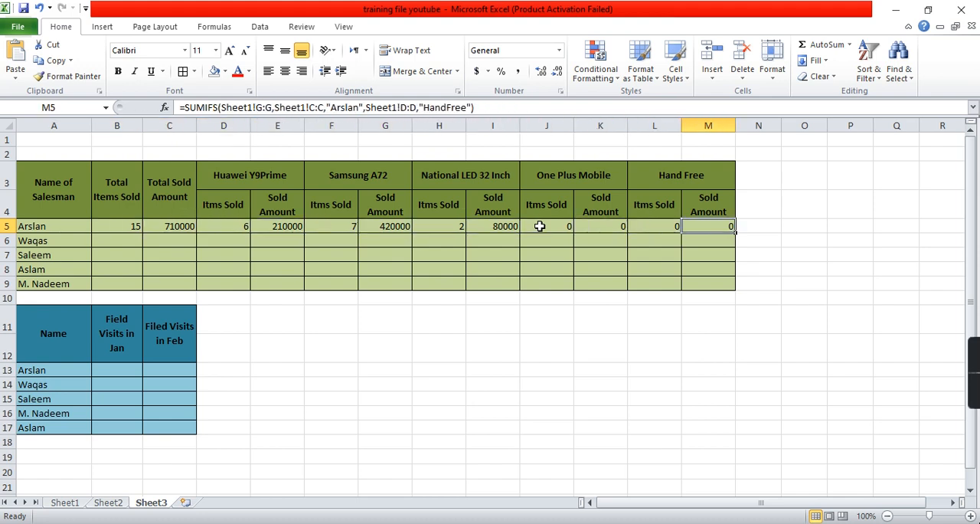
- Fill the row 5 summary formulas down through row 9 for all salesmen, across columns B to M
key("Home")
key("Down")
key("Right")
key("Up")
key("shift+Right")
key("shift+Right")
key("shift+Right")
key("shift+Right")
key("shift+Right")
key("shift+Right")
key("shift+Right")
key("shift+Right")
key("shift+Right")
key("shift+Right")
key("shift+Right")
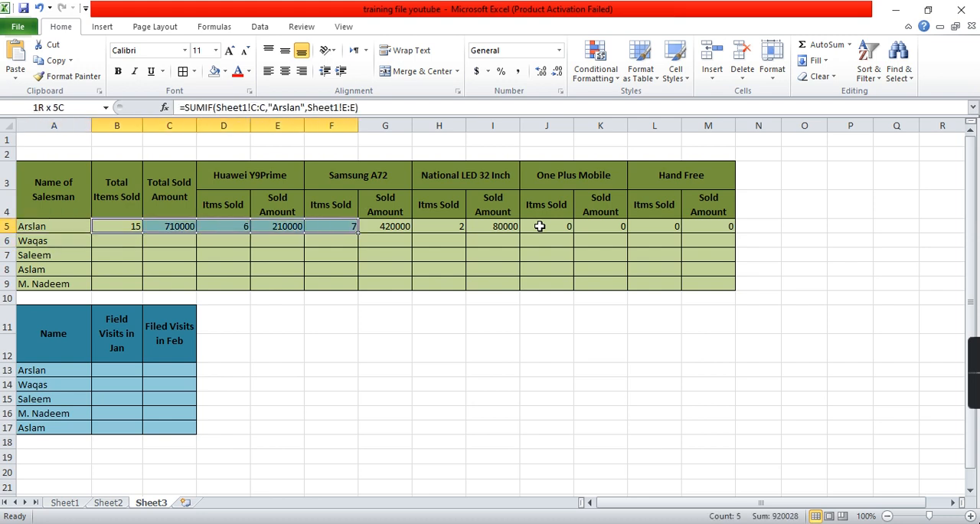
key("shift+Down")
key("shift+Down")
key("shift+Down")
key("shift+Down")
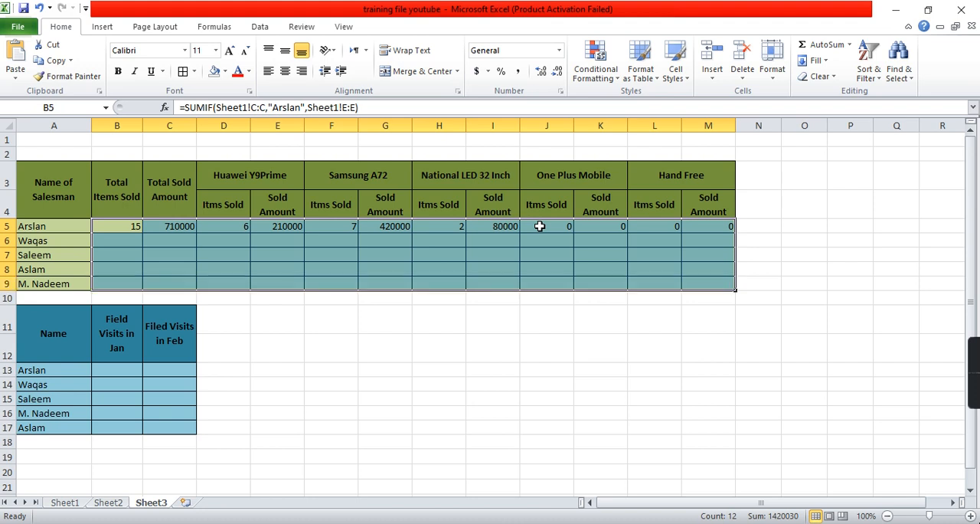
key("ctrl+d")
- Replace all occurrences of the first salesman's name with the second salesman's name in the formulas in B6:M6
key("Left")
key("Down")
key("Right")
key("shift+Right")
key("shift+Right")
key("shift+Right")
key("shift+Right")
key("shift+Right")
key("shift+Right")
key("shift+Right")
key("shift+Right")
key("shift+Right")
key("shift+Right")
key("shift+Right")
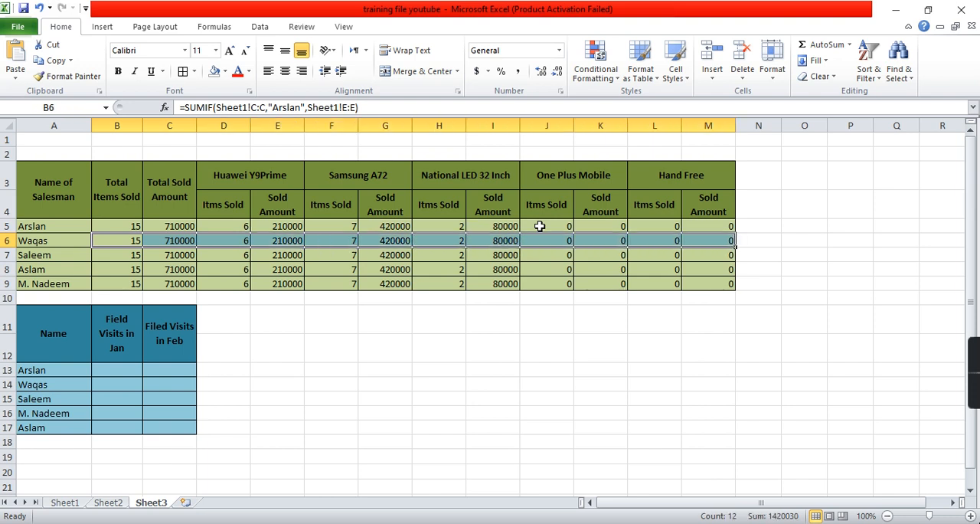
key("ctrl+f")
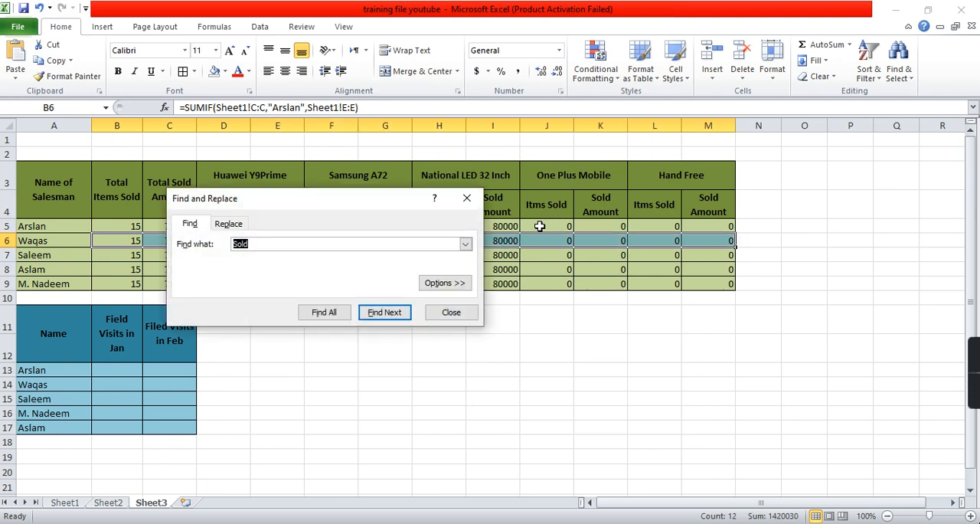
left_click(239, 224)
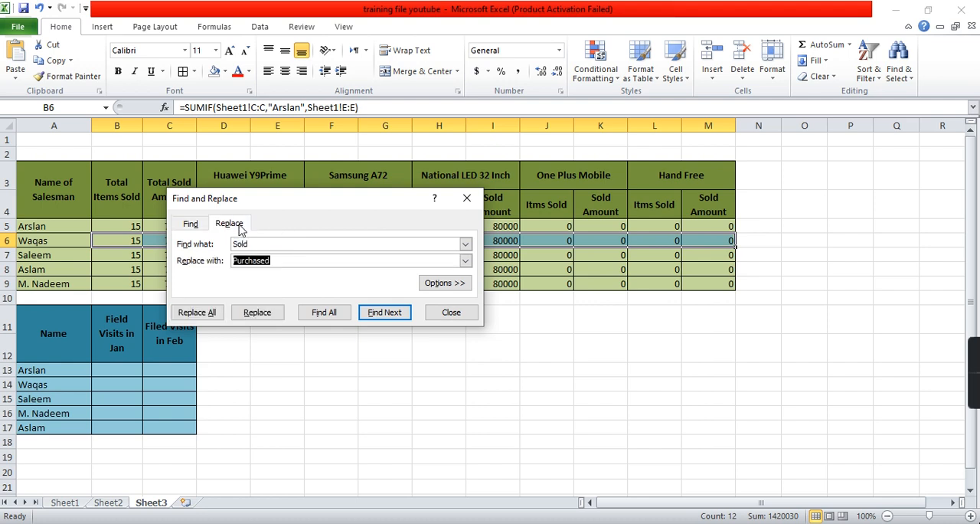
left_click(262, 242)
left_click_drag(262, 243, 198, 245)
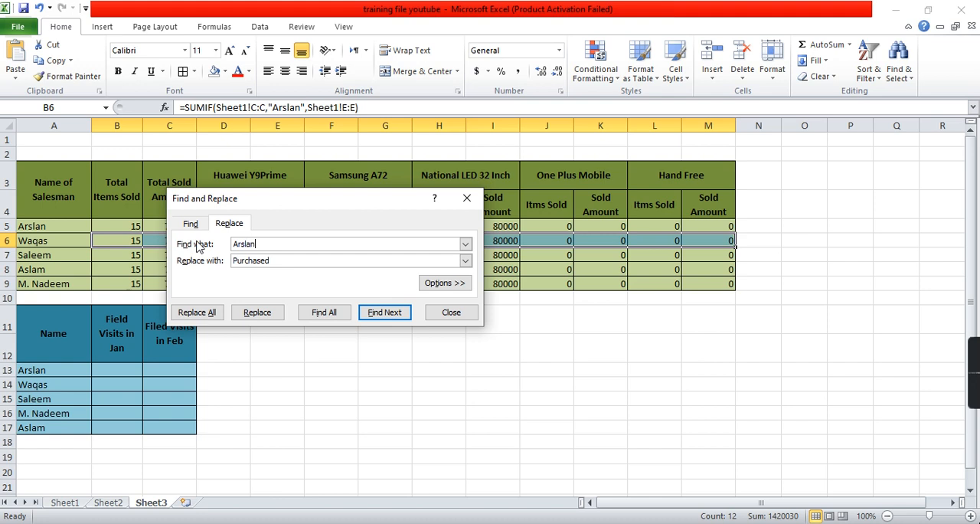
double_click(281, 261)
type("Waqas")
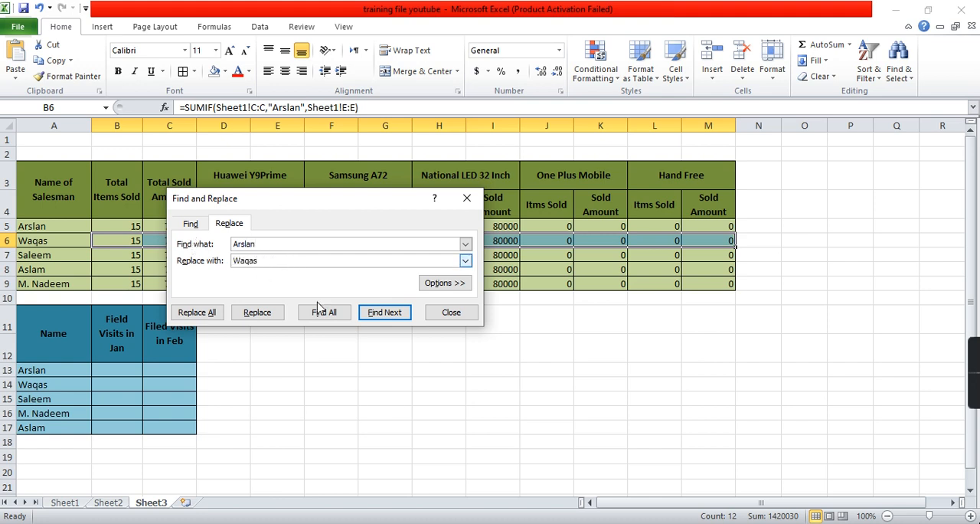
left_click(196, 319)
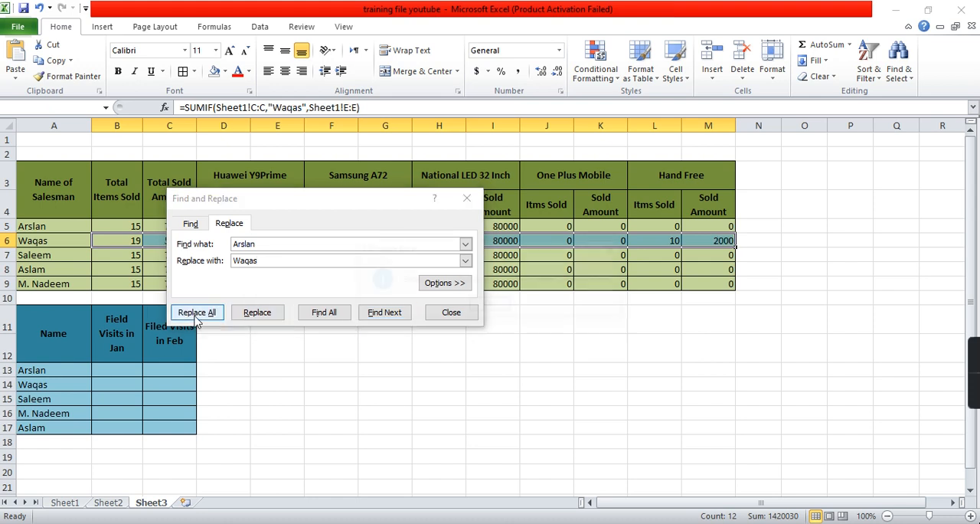
left_click(490, 306)
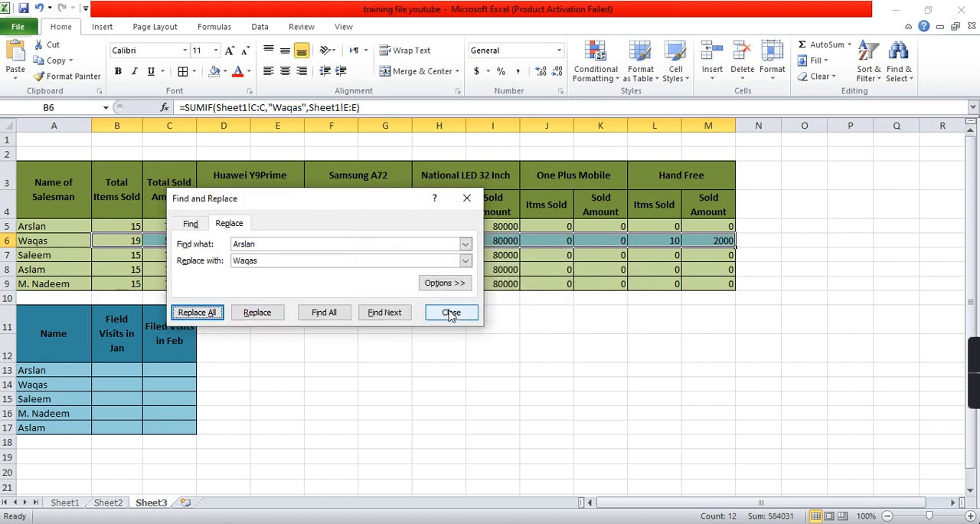
left_click(438, 312)
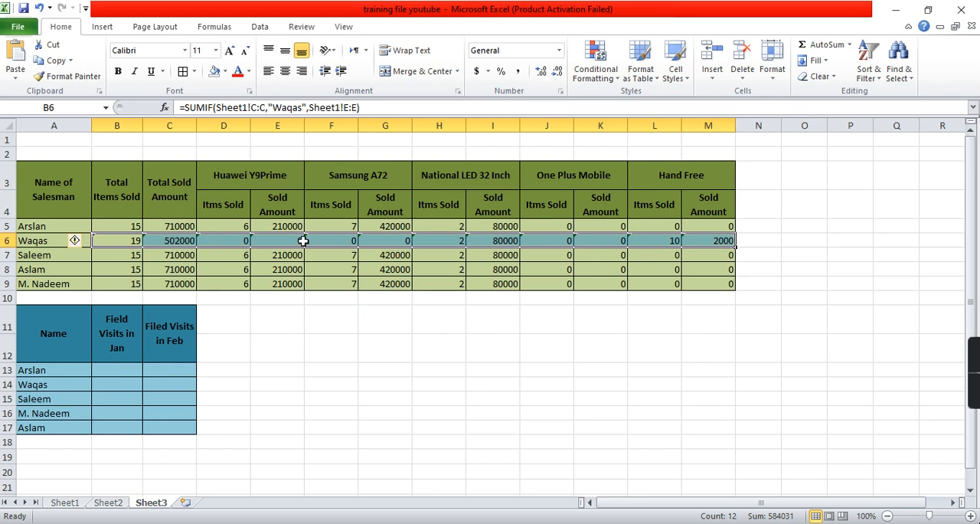
- Review the second salesman's total, items-sold and sold-amount formulas across row 6
left_click(301, 239)
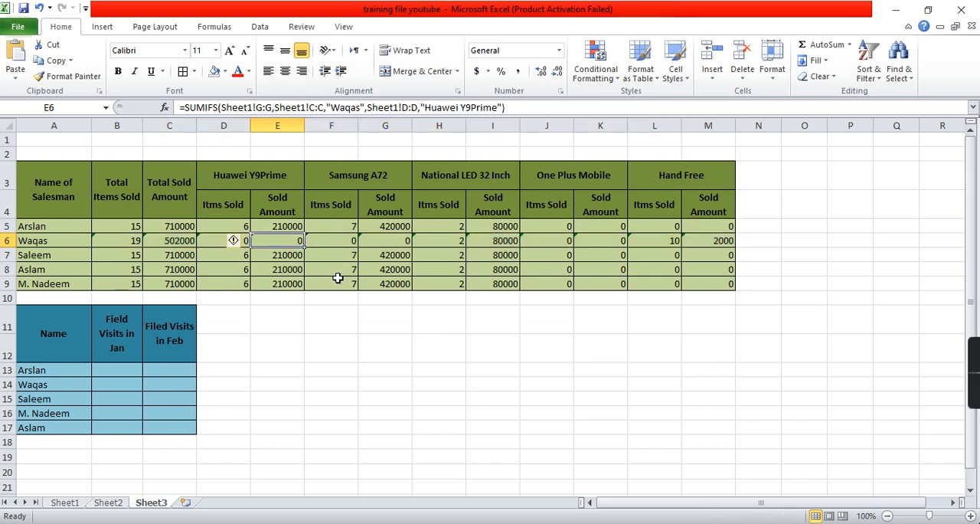
left_click_drag(136, 241, 716, 241)
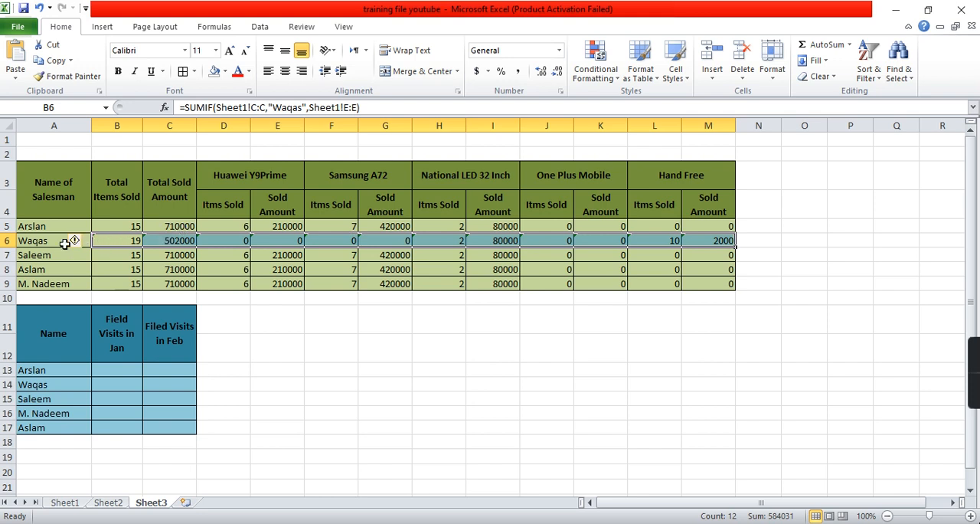
left_click(116, 240)
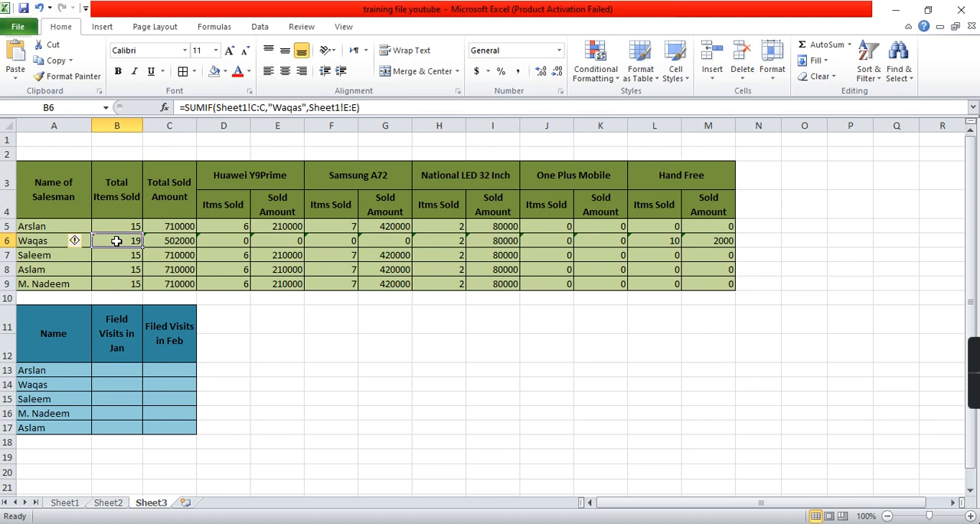
key("Right")
key("Right")
key("Right")
key("Right")
key("Right")
key("Right")
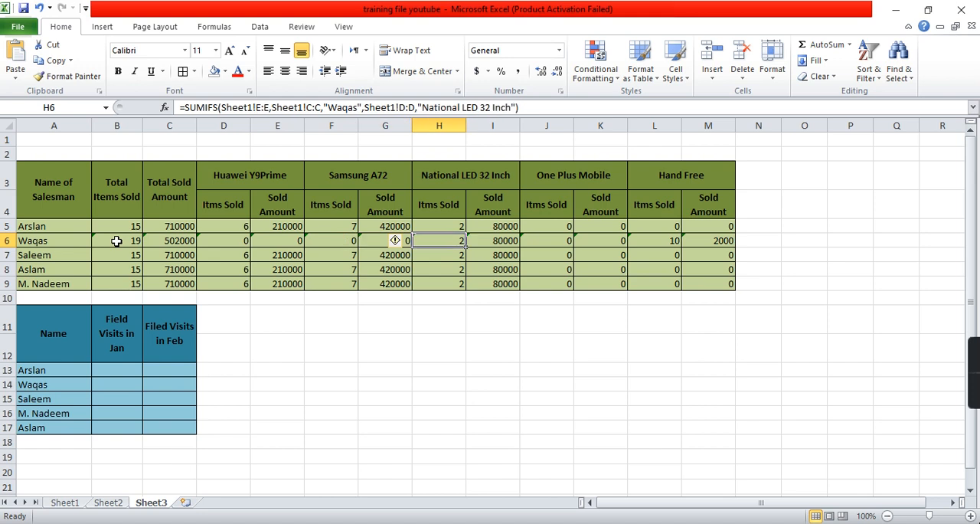
key("Right")
key("Right")
key("Right")
key("Right")
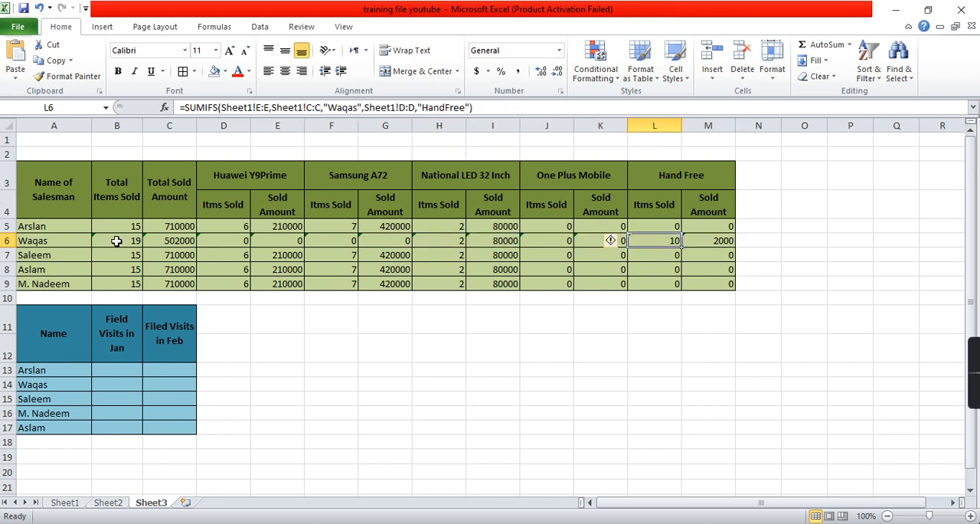
key("Left")
key("Left")
key("Left")
key("Left")
key("Left")
key("Left")
key("Left")
key("Left")
key("Left")
key("Left")
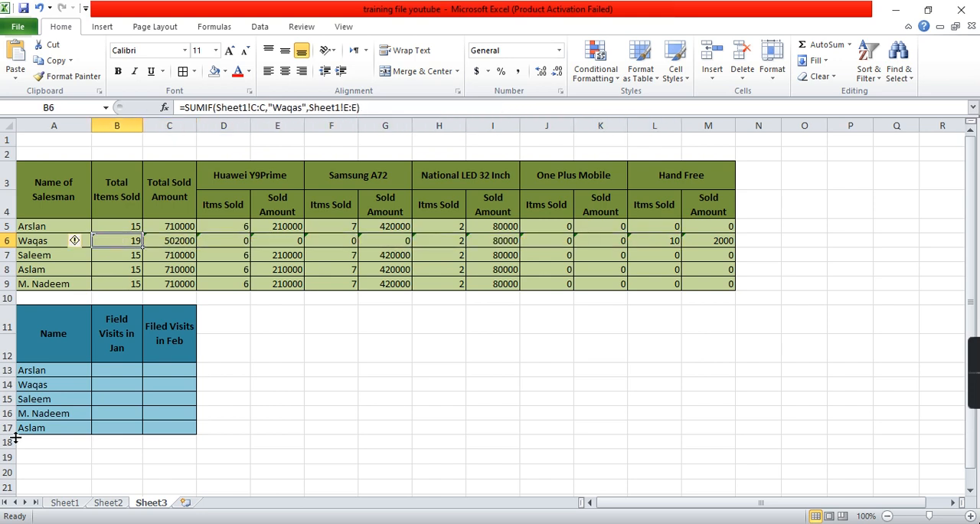
- Filter Sheet1 to show only the second salesman's records and check their quantities
left_click(77, 504)
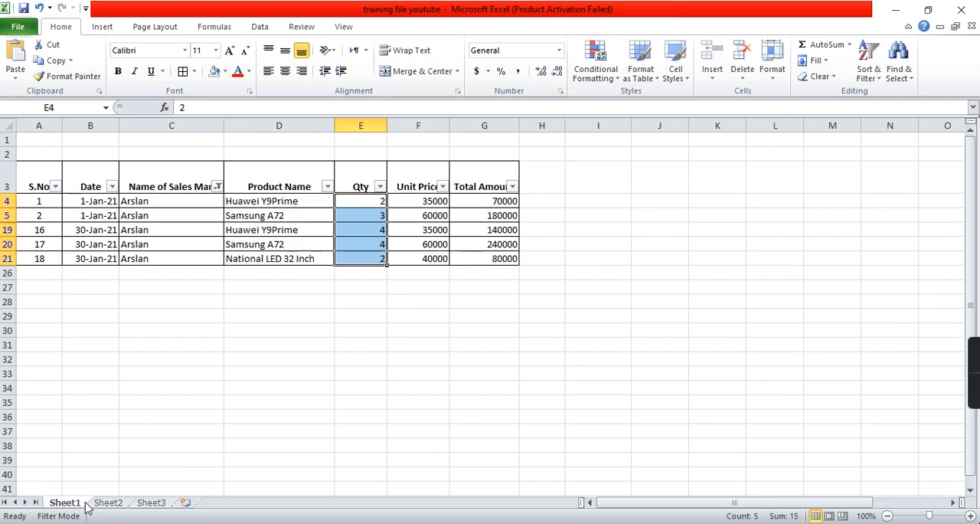
left_click(222, 187)
left_click(89, 332)
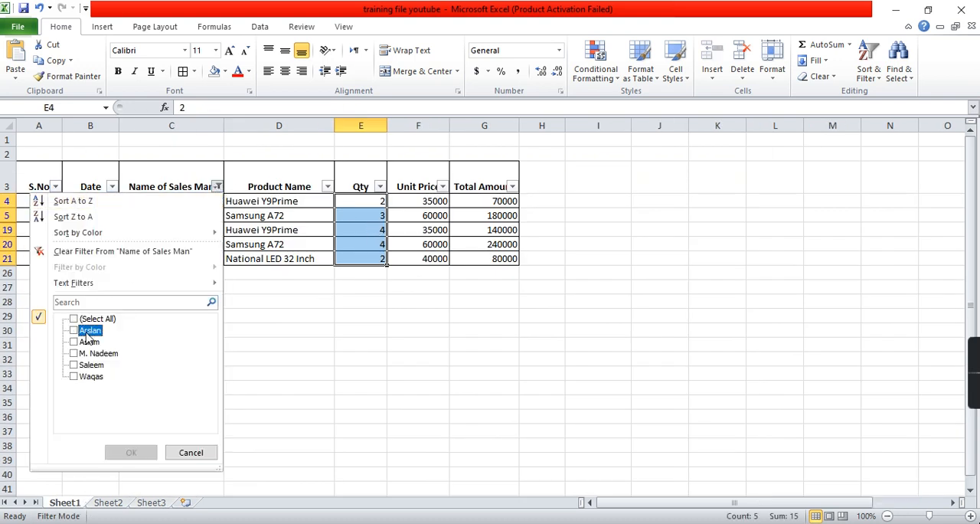
left_click(88, 377)
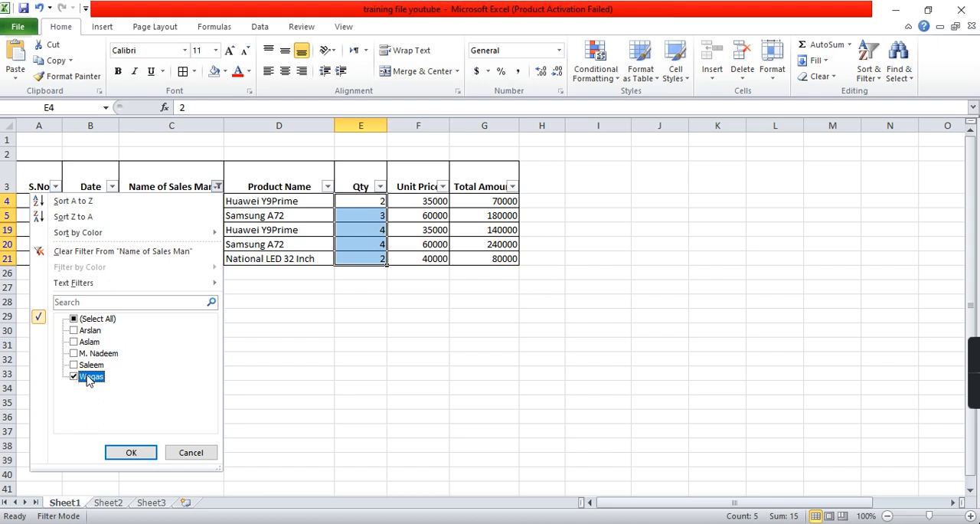
left_click(131, 453)
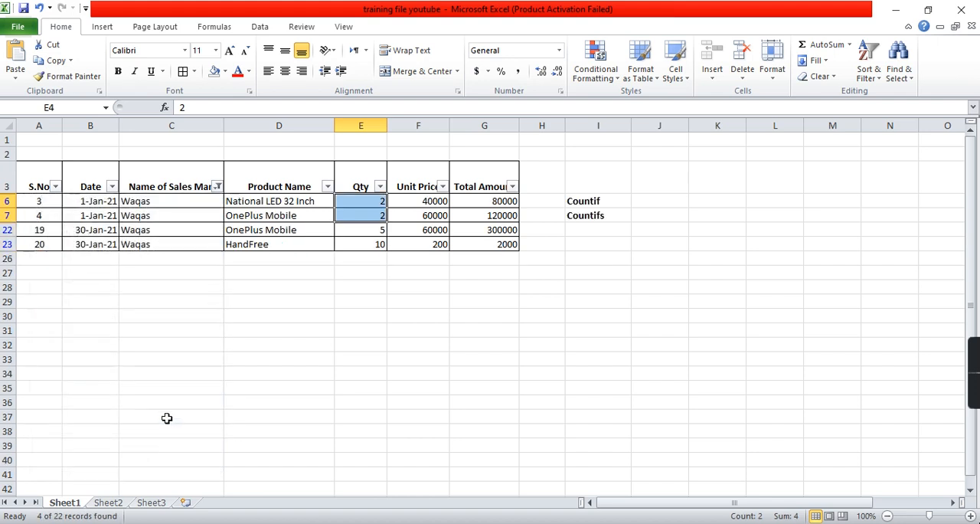
left_click(369, 232)
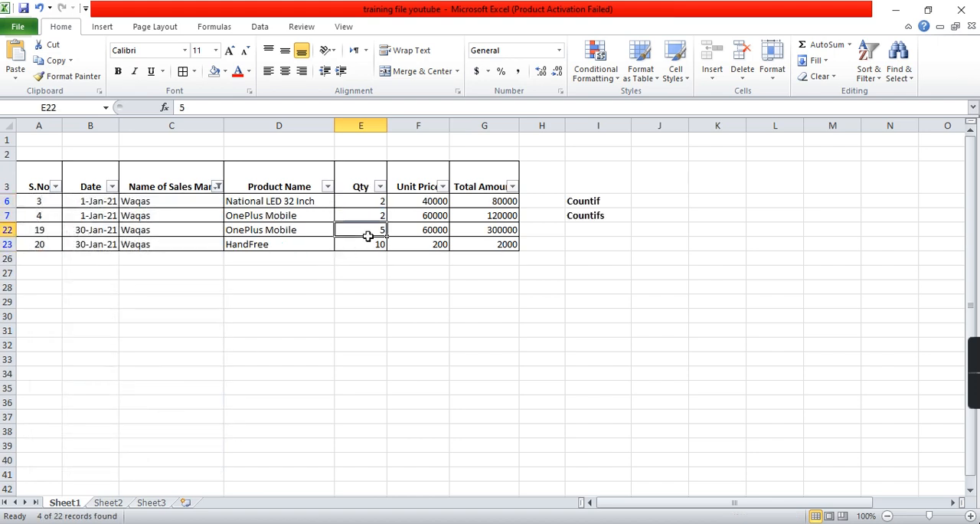
- Compare the second salesman's total items sold in Sheet3's B6 with the products listed in his filtered Sheet1 records
left_click(151, 503)
left_click(244, 243)
key("Left")
key("Left")
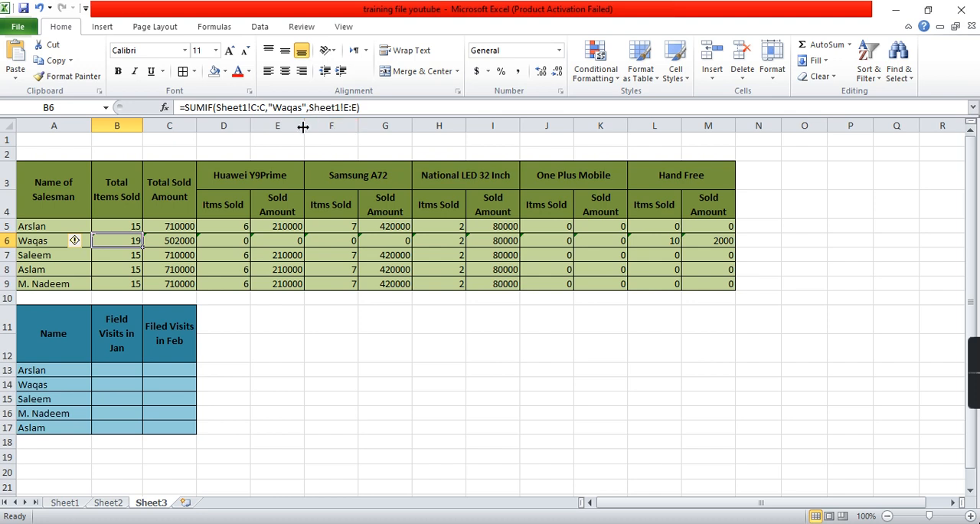
left_click(76, 504)
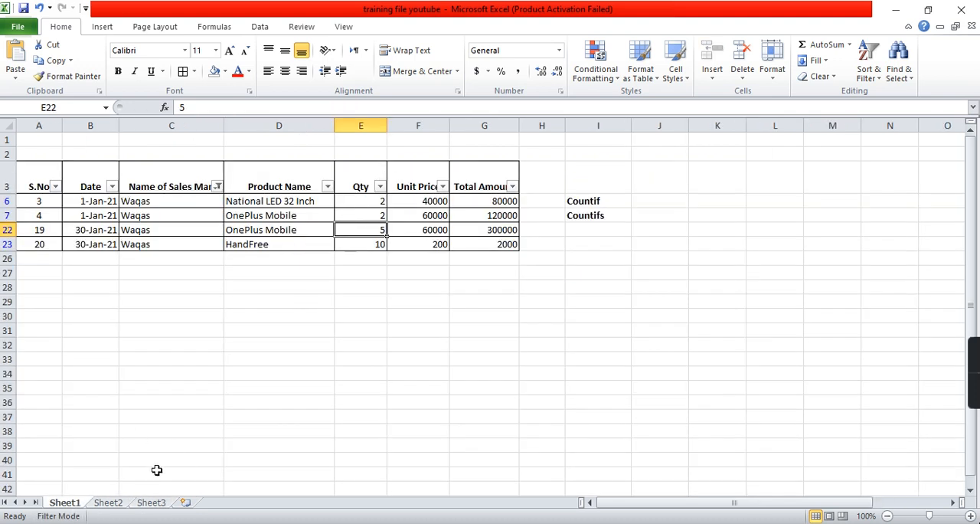
left_click(308, 203)
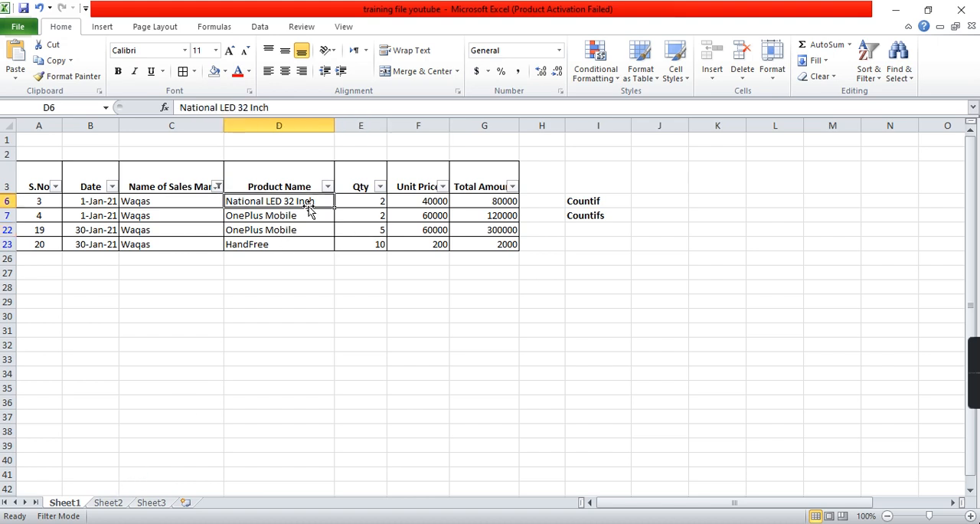
left_click(292, 244)
- Return to Sheet3 and examine the row 6 product formulas, especially the One Plus Mobile items-sold formula in J6
left_click(147, 504)
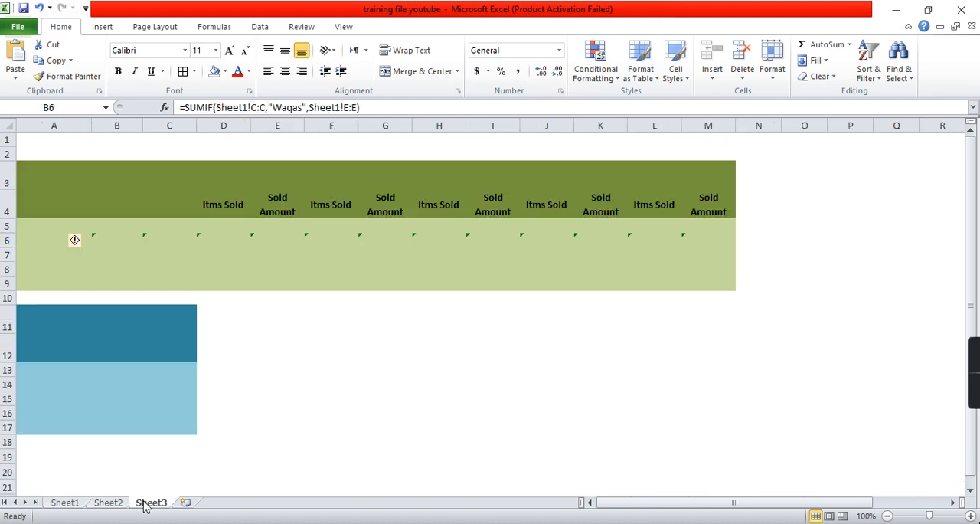
left_click(253, 243)
key("Right")
key("Right")
key("Right")
key("Right")
key("Right")
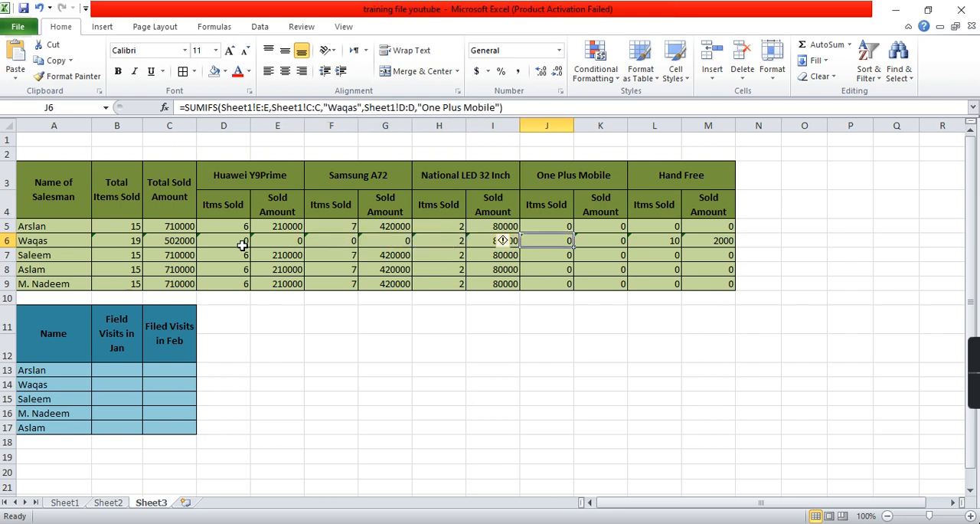
key("Right")
key("Right")
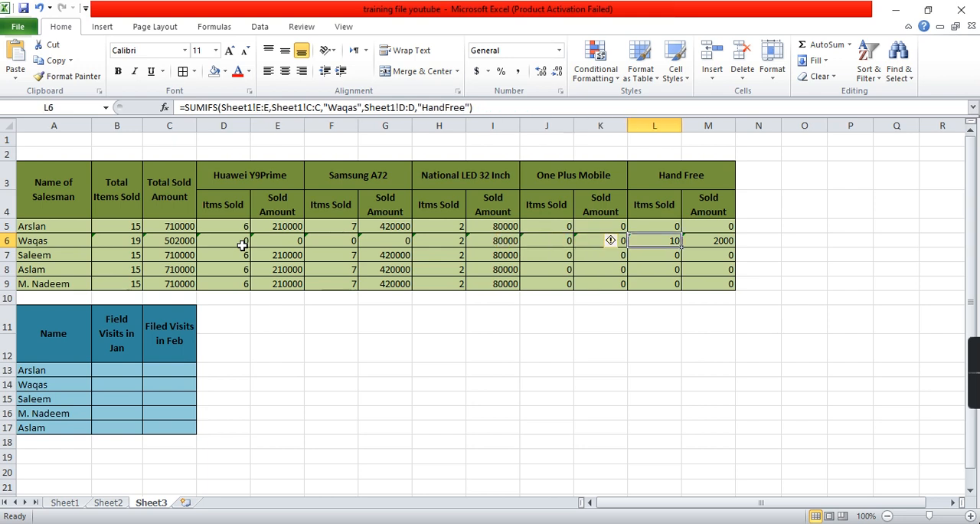
key("Left")
key("Left")
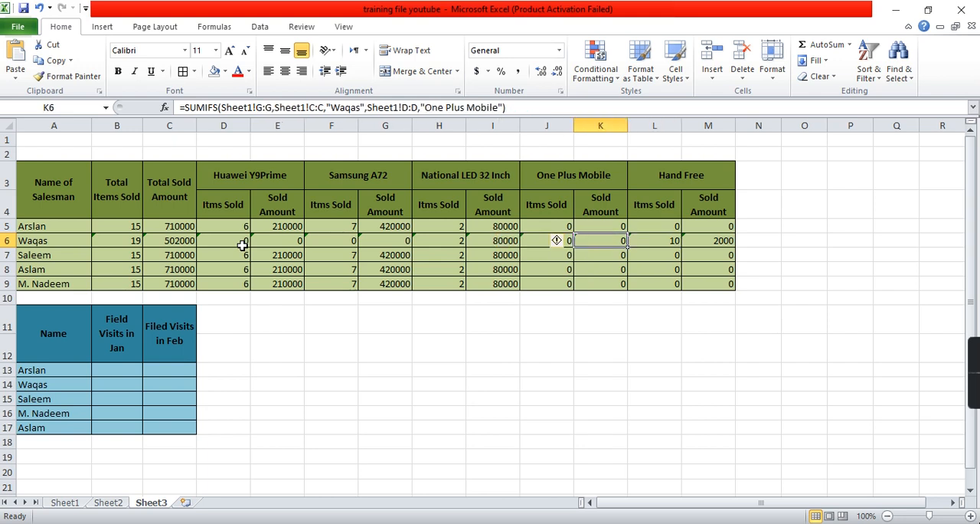
- Compare the spelling of the OnePlus Mobile entries in Sheet1's product column with the product criterion in Sheet3's J6
left_click(66, 506)
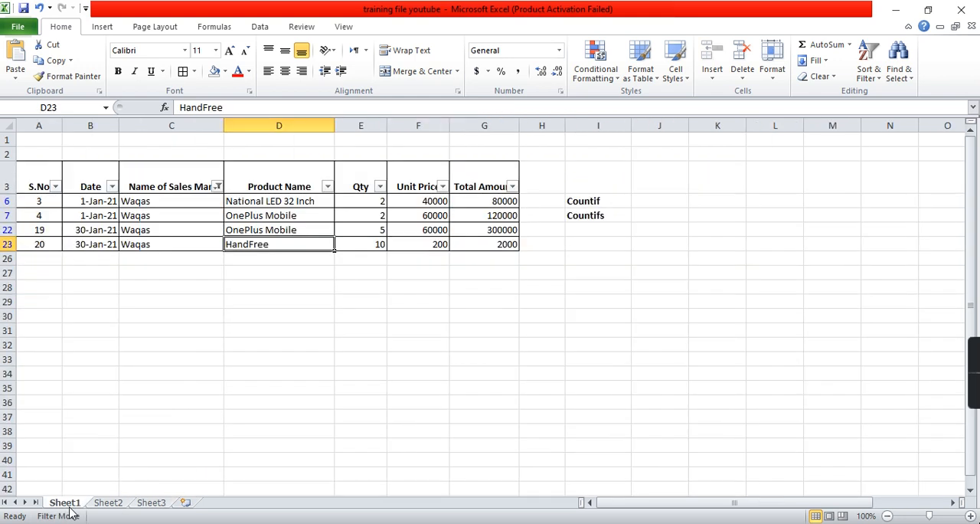
left_click(256, 229)
left_click_drag(277, 216, 279, 229)
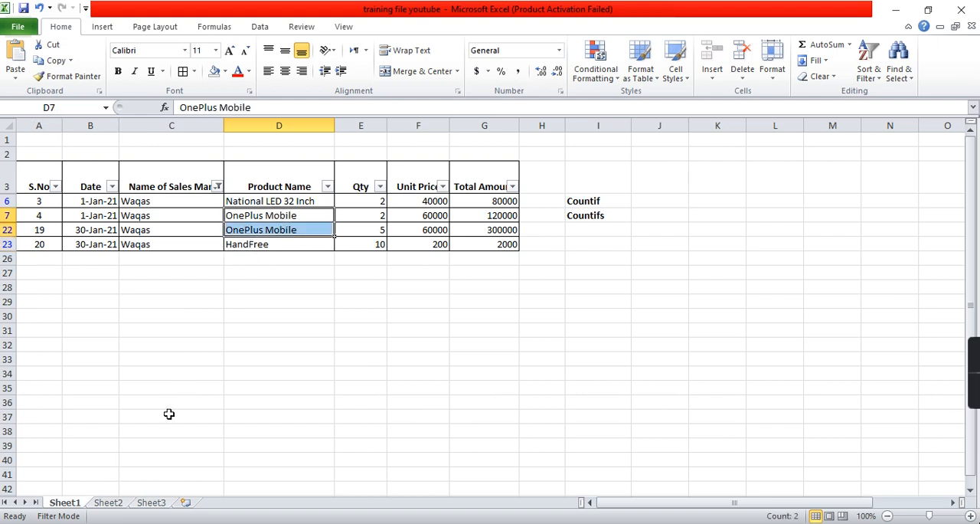
left_click(151, 503)
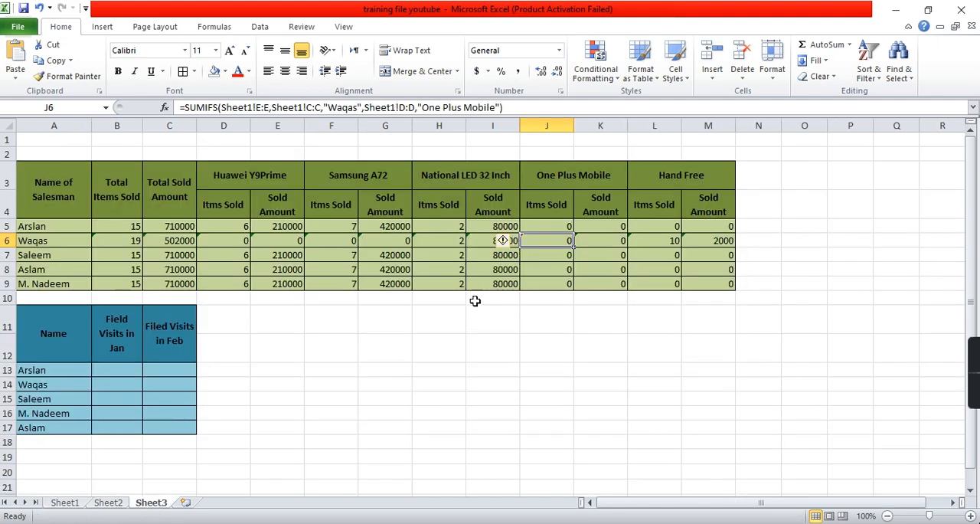
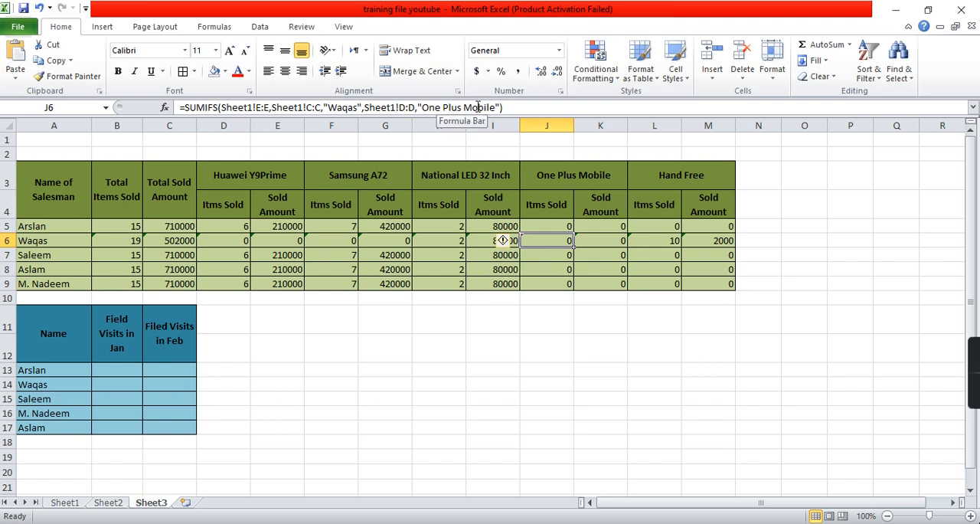
- Recheck how the OnePlus Mobile product name is written in D7 and D22 of Sheet1's filtered records
left_click(65, 505)
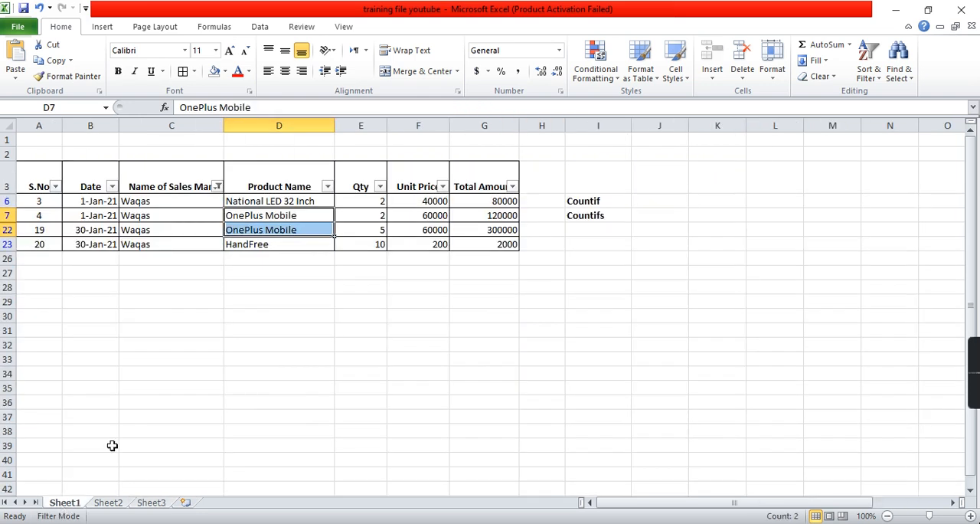
left_click(259, 219)
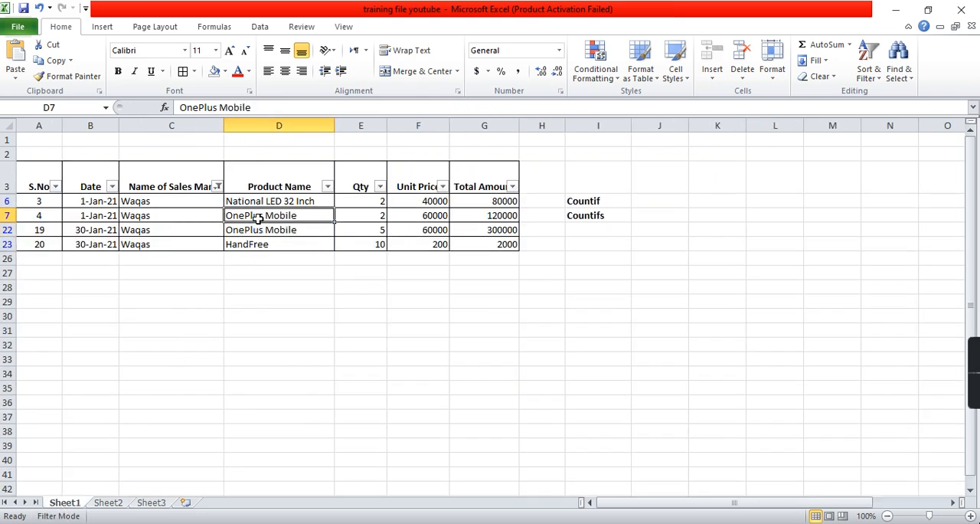
left_click(308, 223, "shift")
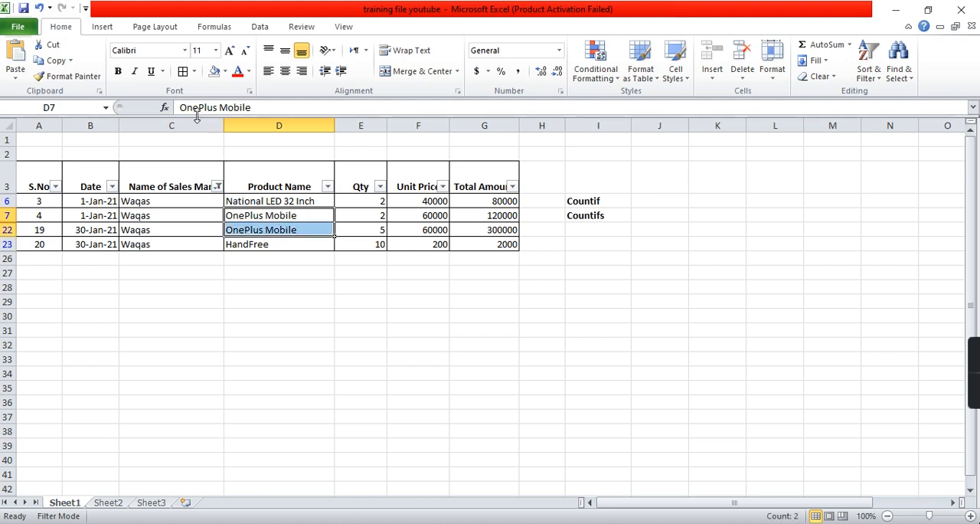
- Change the product criterion to "OnePlus Mobile" in Sheet3's SUMIFS formulas in J6 and K6
left_click(150, 502)
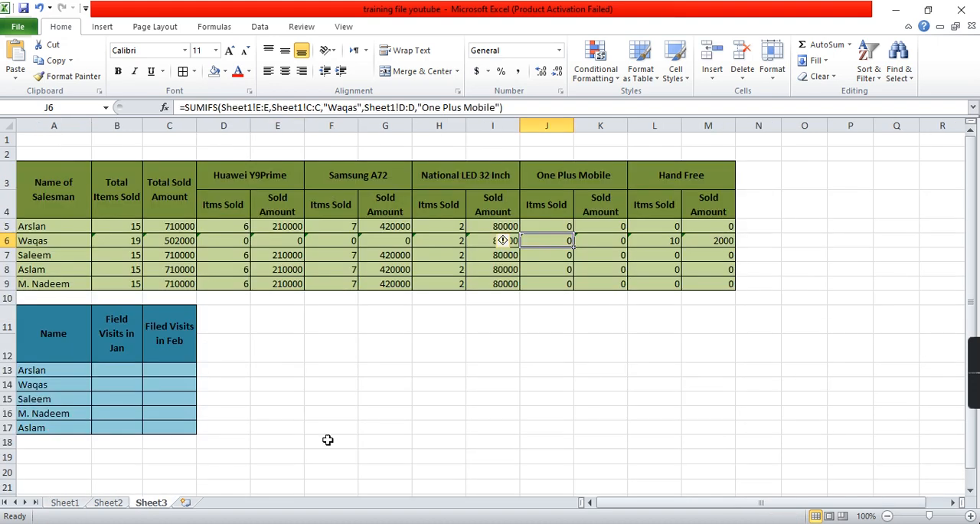
left_click(445, 107)
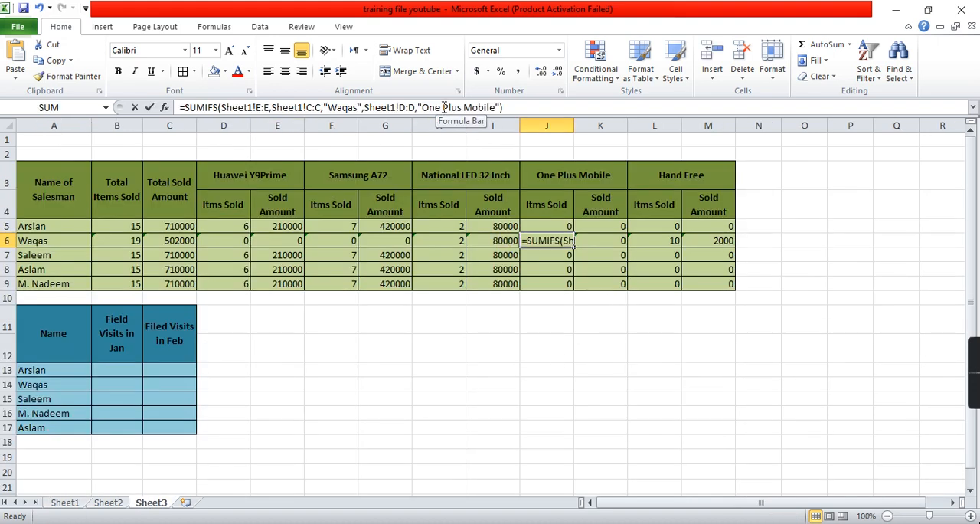
key("BackSpace")
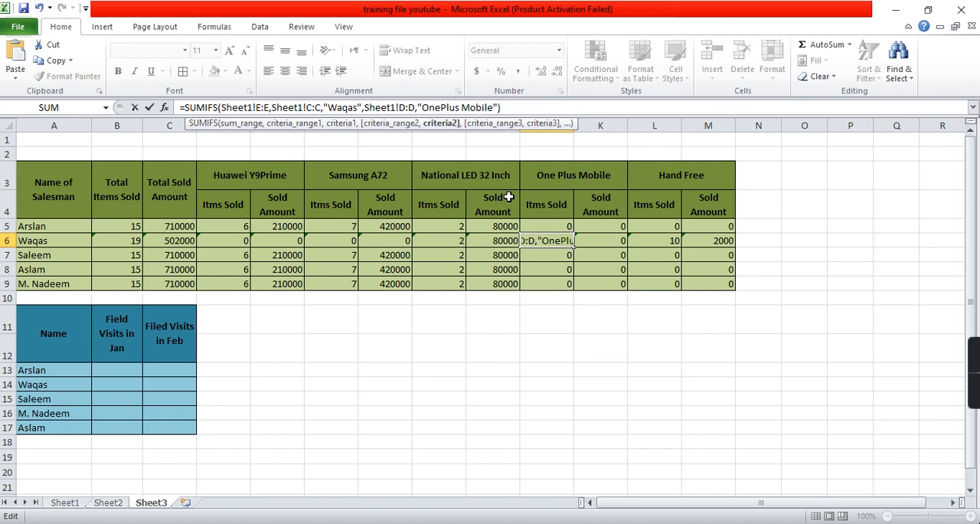
key("Return")
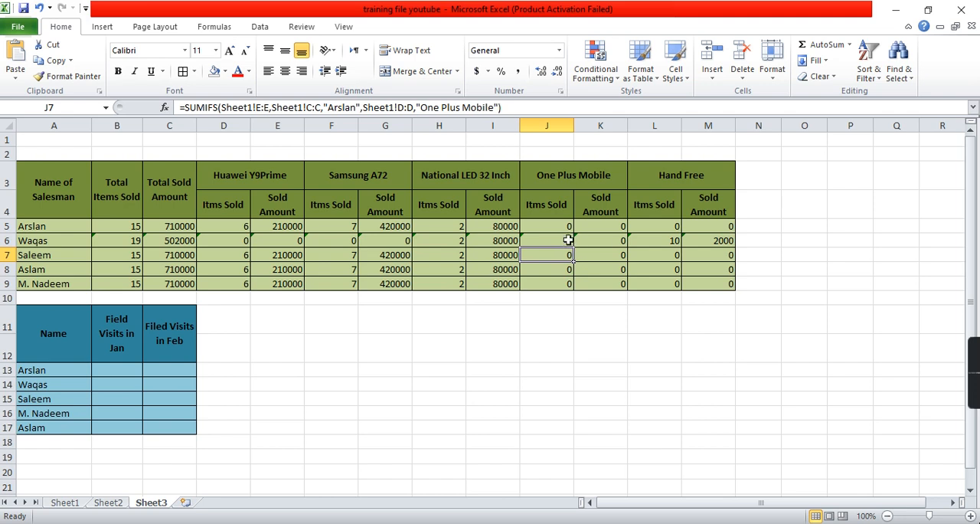
left_click(607, 242)
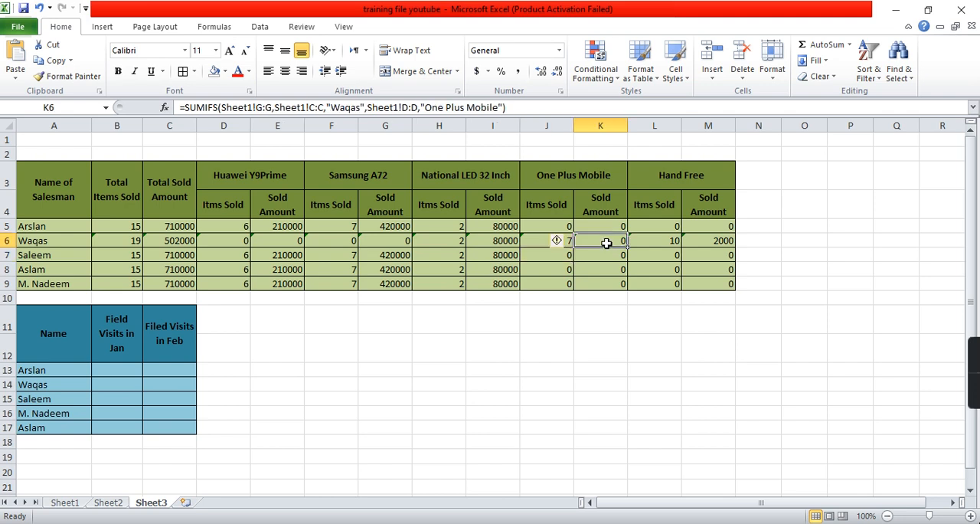
left_click(448, 107)
key("BackSpace")
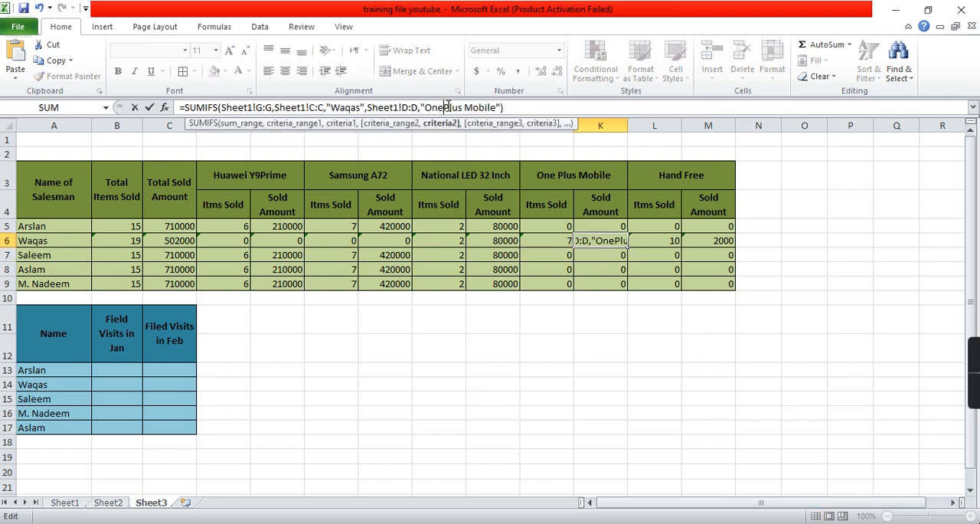
key("Return")
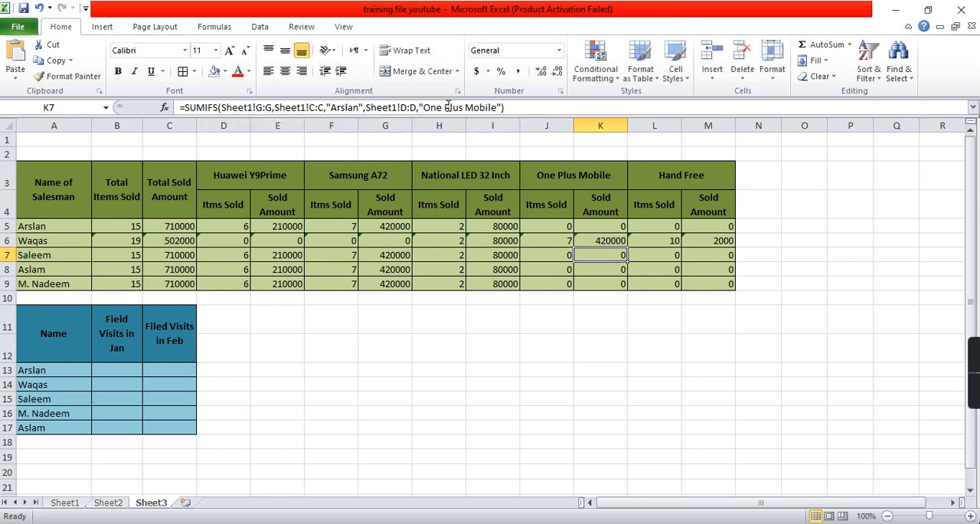
- Change the product criterion to "OnePlus Mobile" in the first salesman's SUMIFS formulas in J5 and K5
left_click(552, 227)
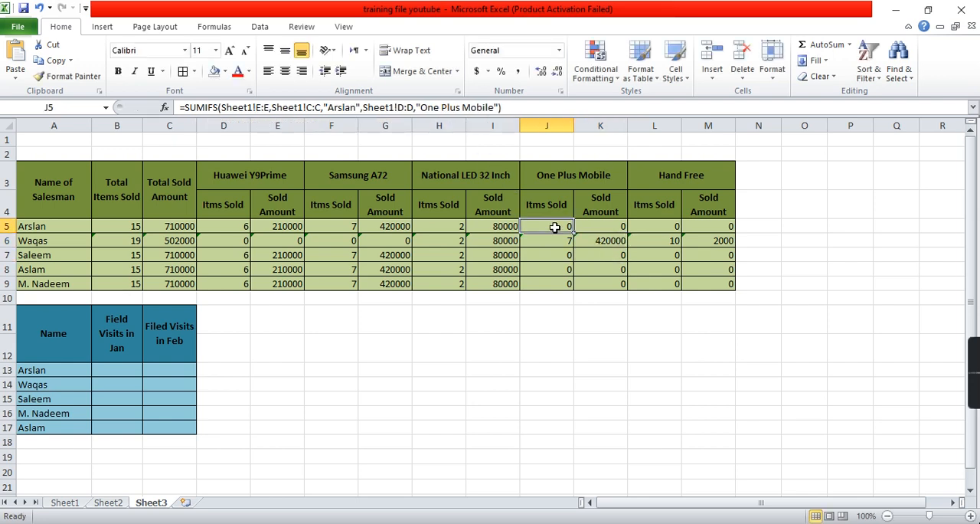
left_click(443, 108)
key("BackSpace")
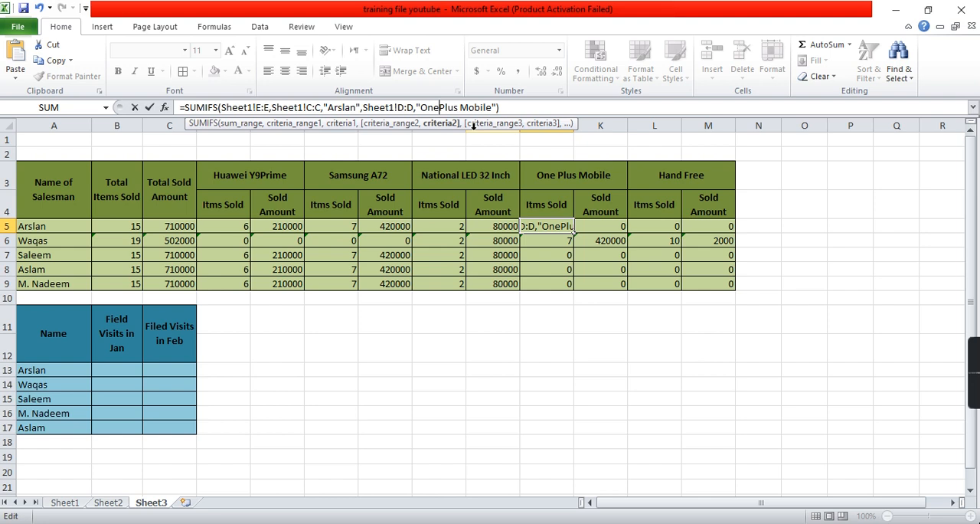
key("Return")
left_click(593, 230)
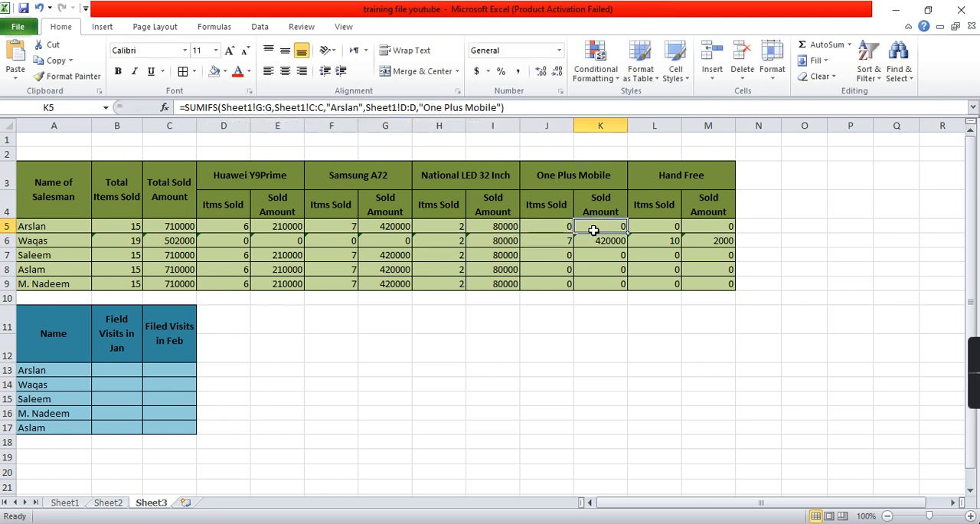
left_click(445, 107)
key("BackSpace")
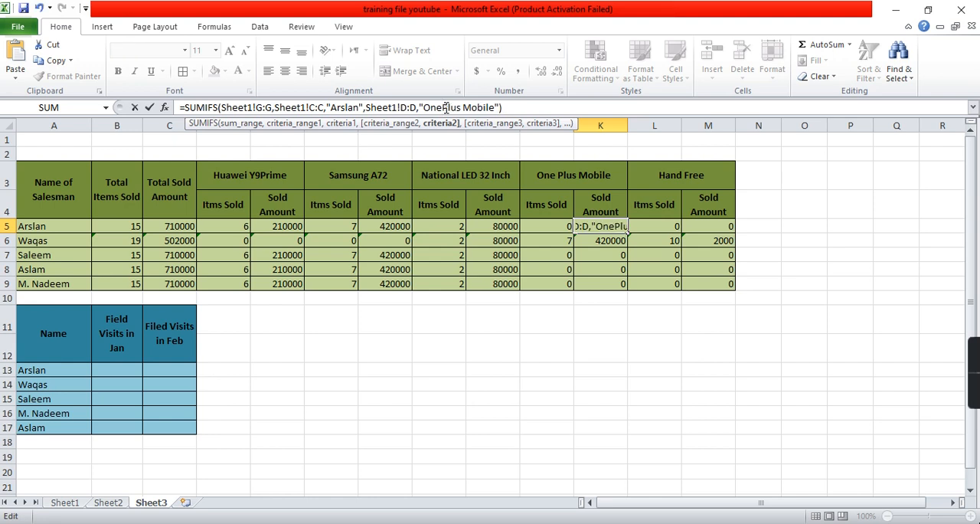
key("Return")
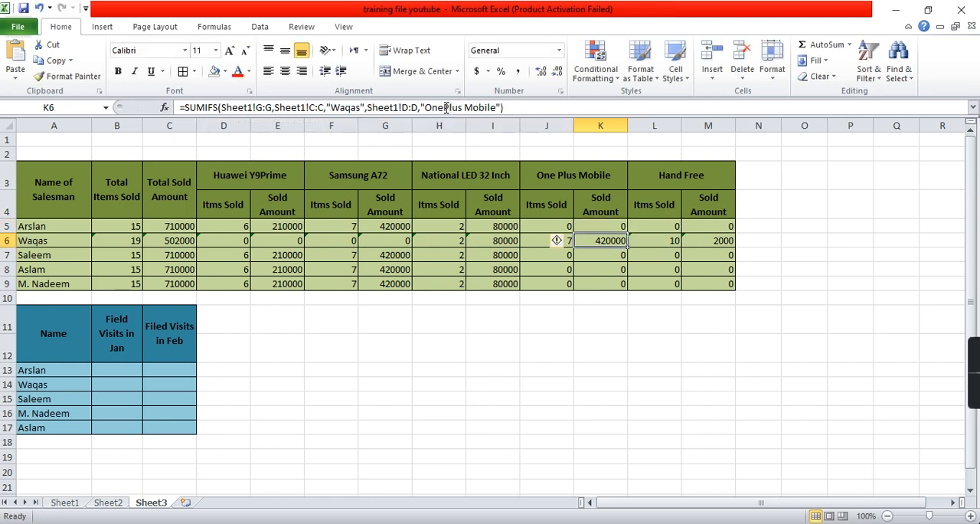
- Reassign Sheet1's 30-Jan-21 OnePlus Mobile sale of 5 units in row 22 to the first salesman listed in Sheet3
left_click(560, 222)
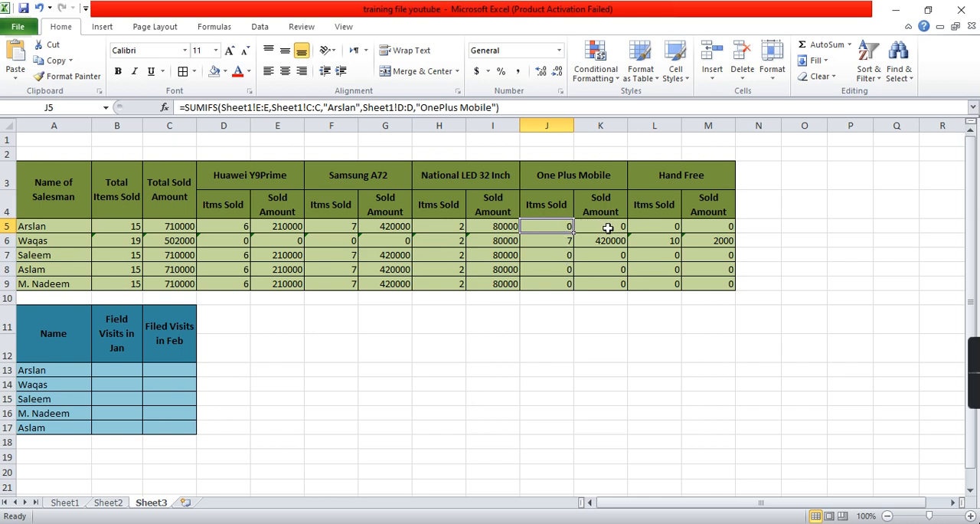
left_click(546, 244)
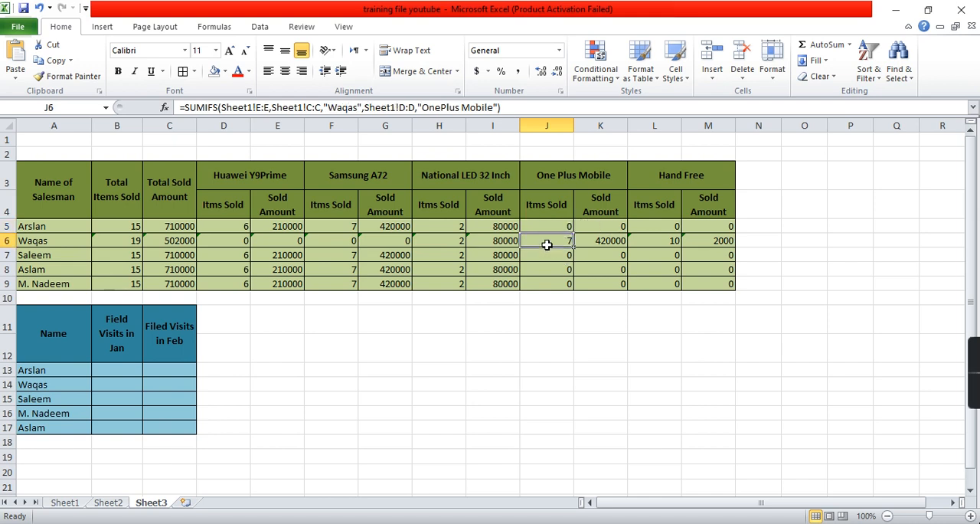
left_click(66, 503)
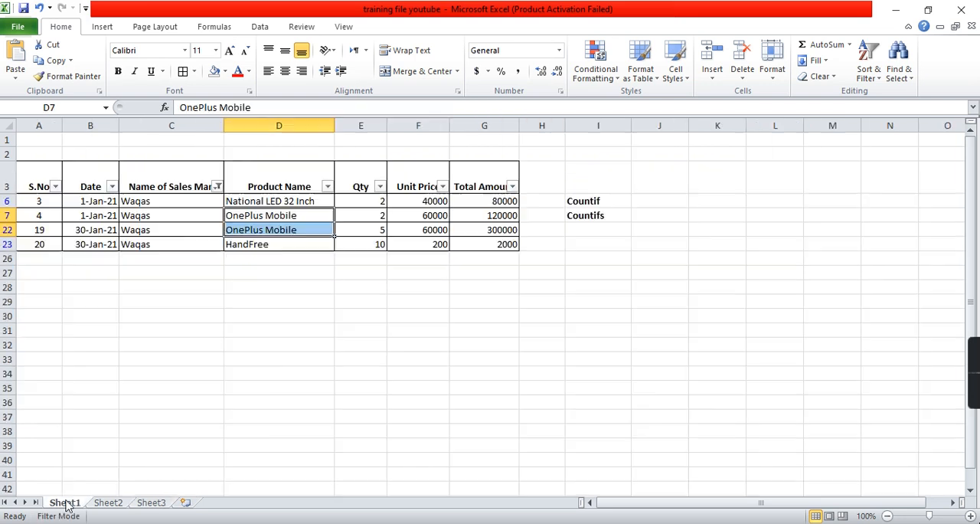
left_click(261, 229)
key("Left")
type("Ars")
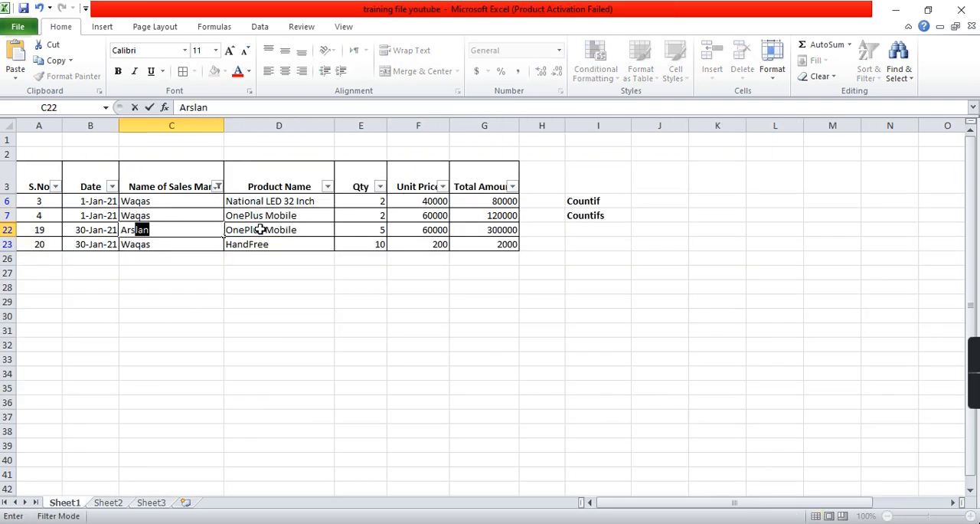
key("Return")
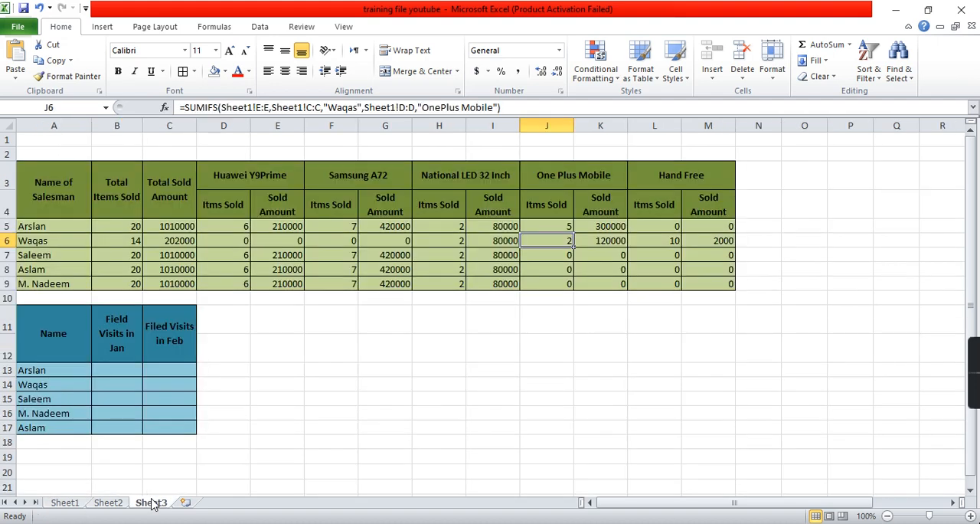
- Check the One Plus Mobile items sold for the first two salesmen in Sheet3's J5 and J6
left_click(152, 502)
left_click(552, 229)
left_click(554, 242)
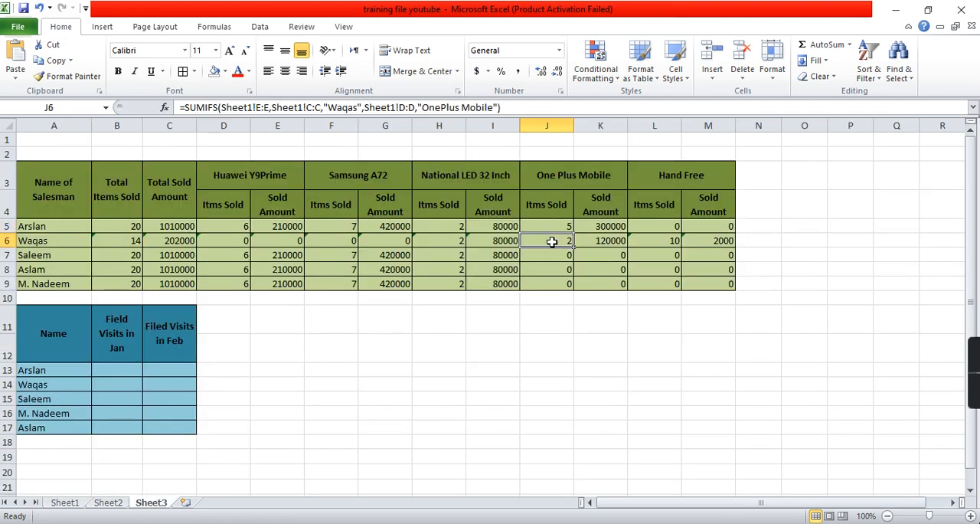
- Change the product criterion to "OnePlus Mobile" in the items-sold formulas in J7, J8 and J9
left_click(618, 255)
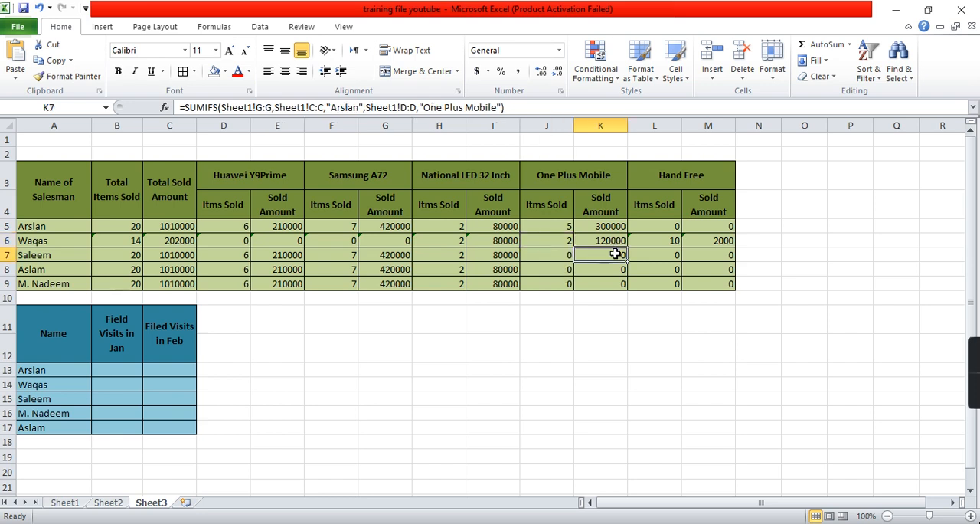
left_click(566, 255)
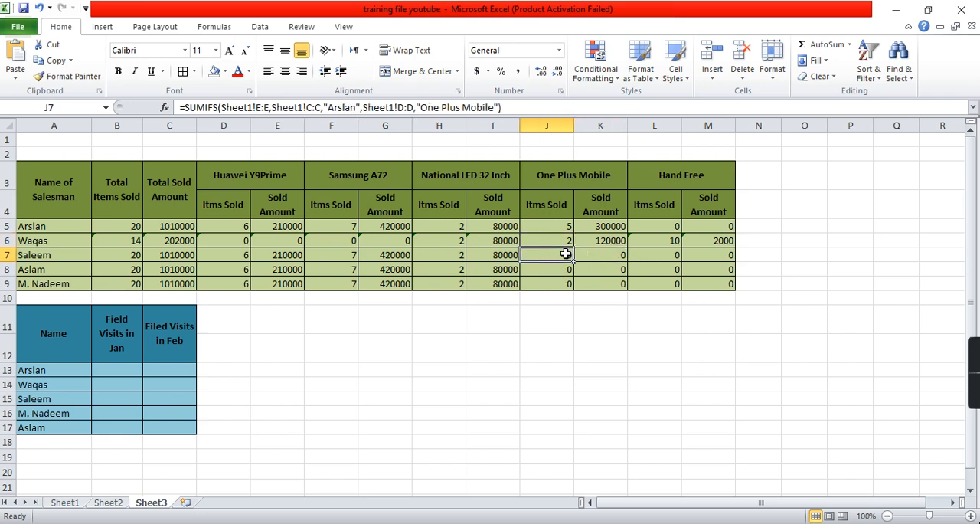
left_click(442, 107)
key("BackSpace")
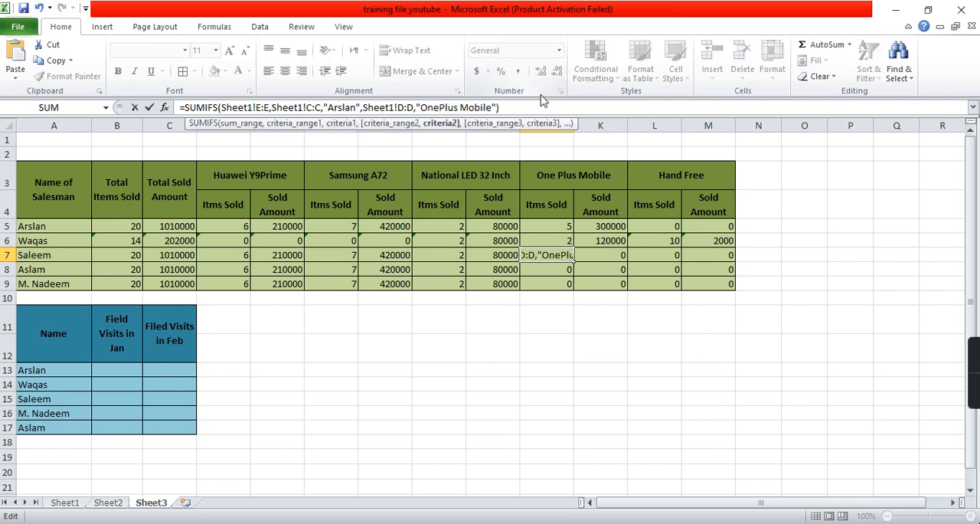
key("Return")
key("F2")
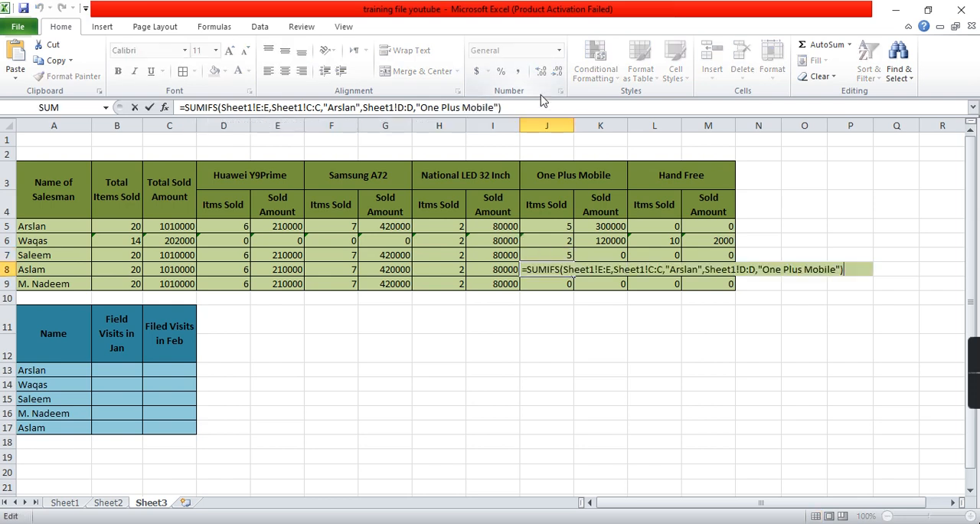
left_click(443, 108)
key("BackSpace")
key("Return")
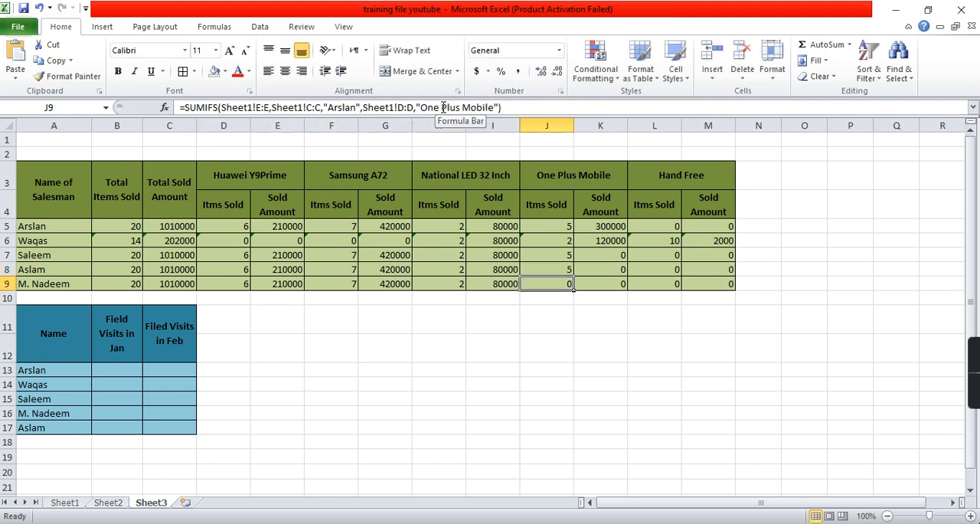
left_click(443, 107)
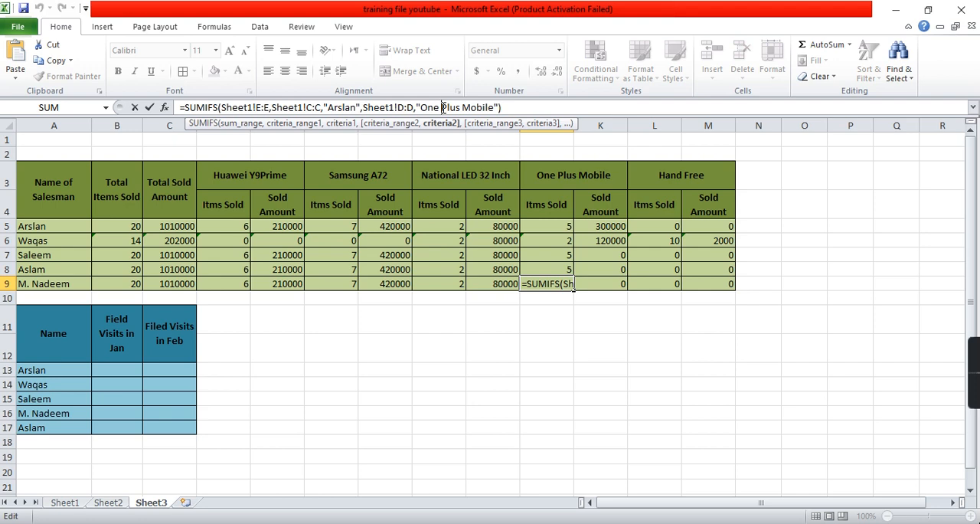
key("Return")
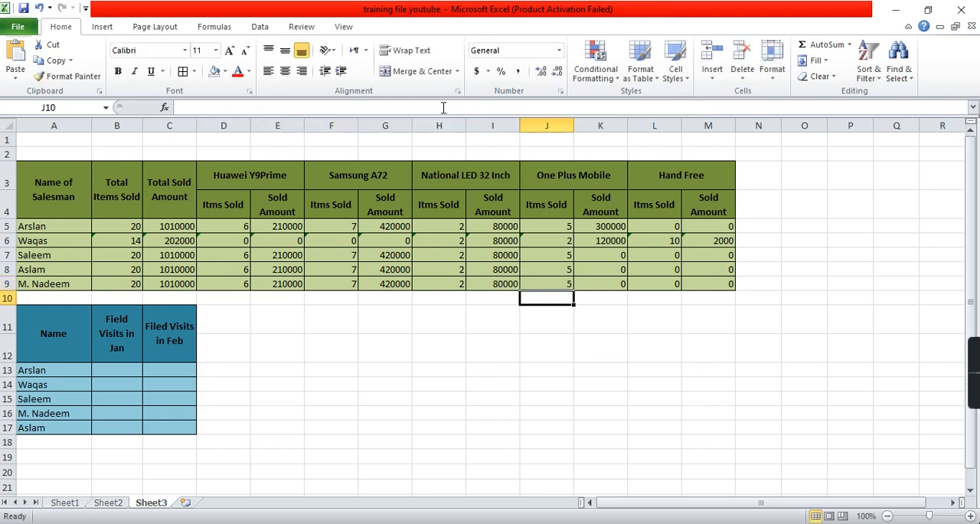
- Try to correct the spacing of the product criterion in the One Plus Mobile sold-amount formula in K7
left_click(602, 255)
left_click(466, 107)
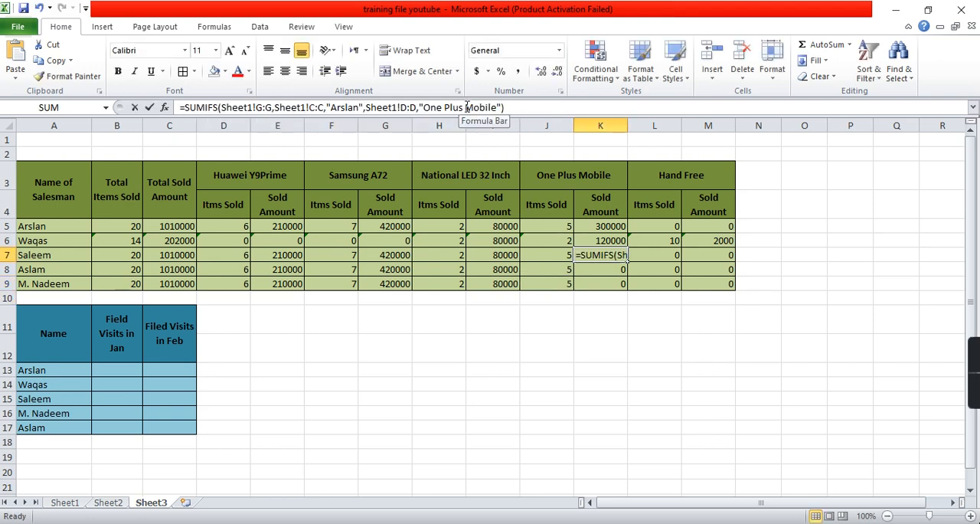
key("BackSpace")
key("Return")
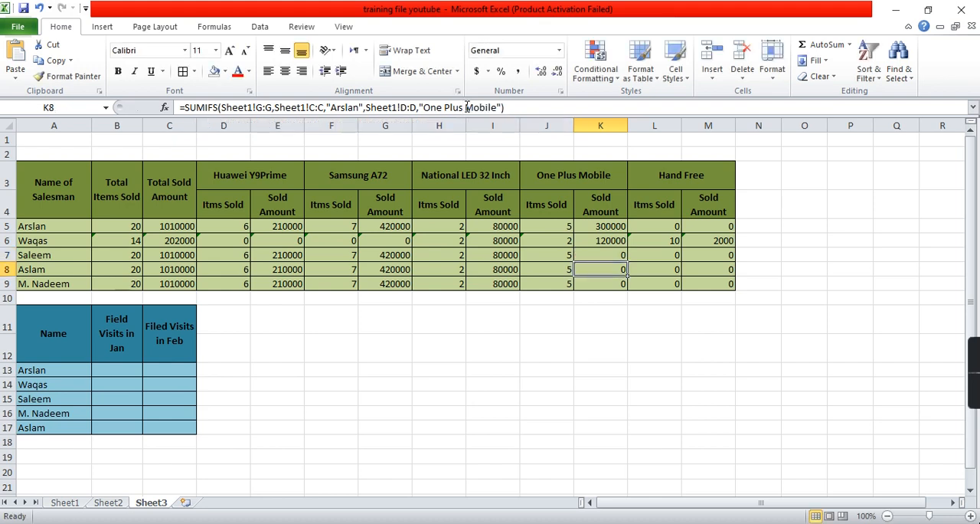
- Change the product criterion to "OnePlus Mobile" in the sold-amount formula in K8
left_click(444, 107)
key("BackSpace")
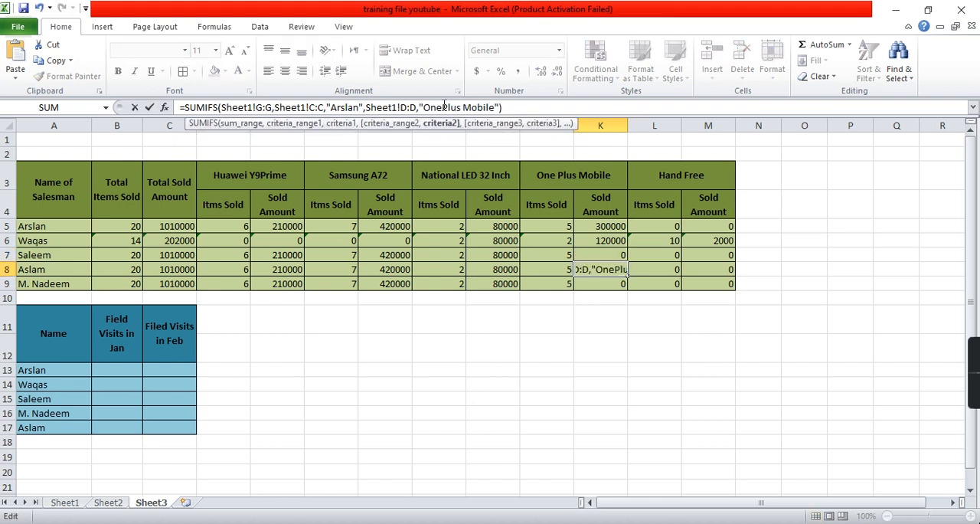
key("Return")
- Change the product criterion to "OnePlus Mobile" in the One Plus Mobile sold-amount formulas in K7 and K9
key("Up")
key("Up")
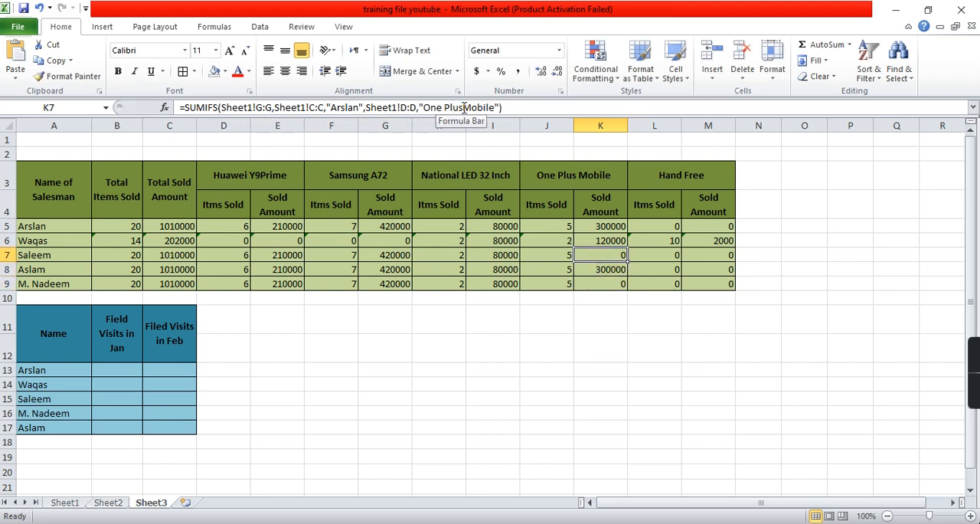
key("BackSpace")
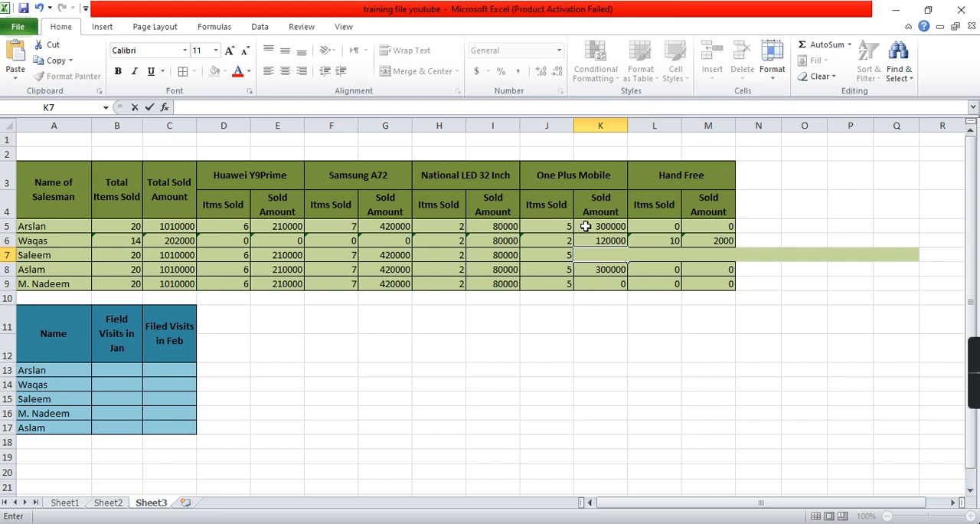
key("Escape")
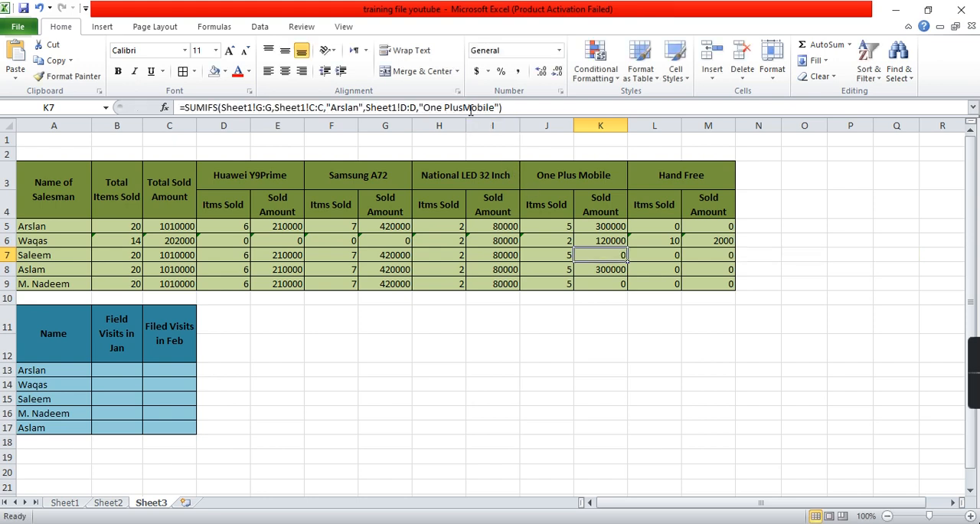
left_click(463, 107)
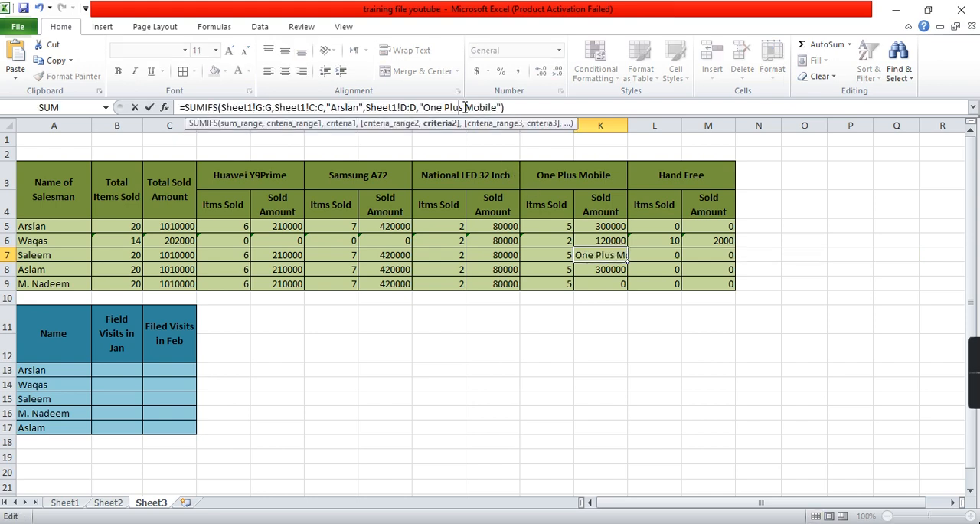
key("BackSpace")
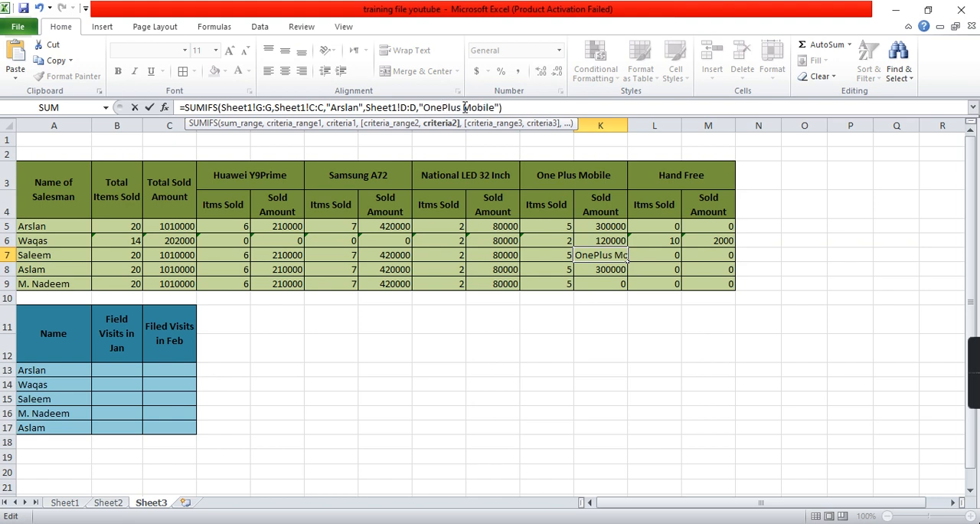
key("Return")
key("Return")
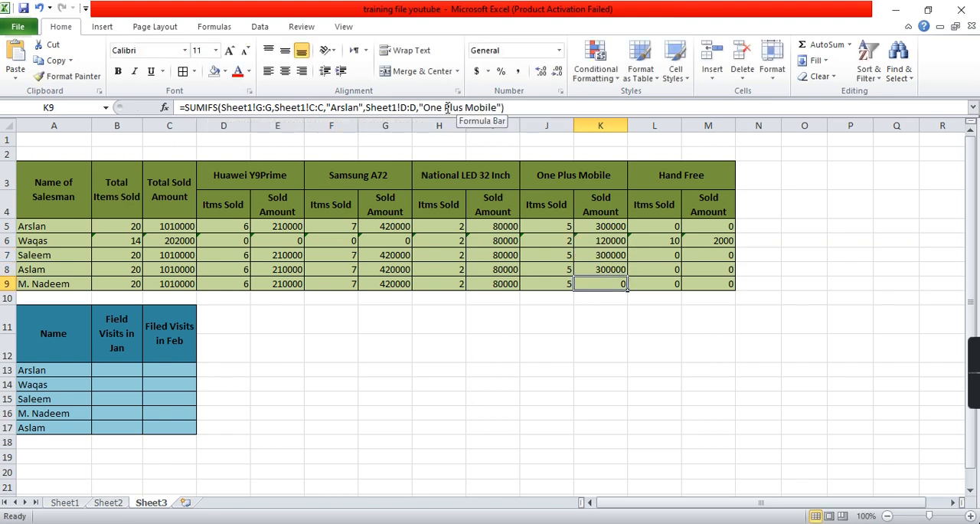
left_click(448, 108)
key("BackSpace")
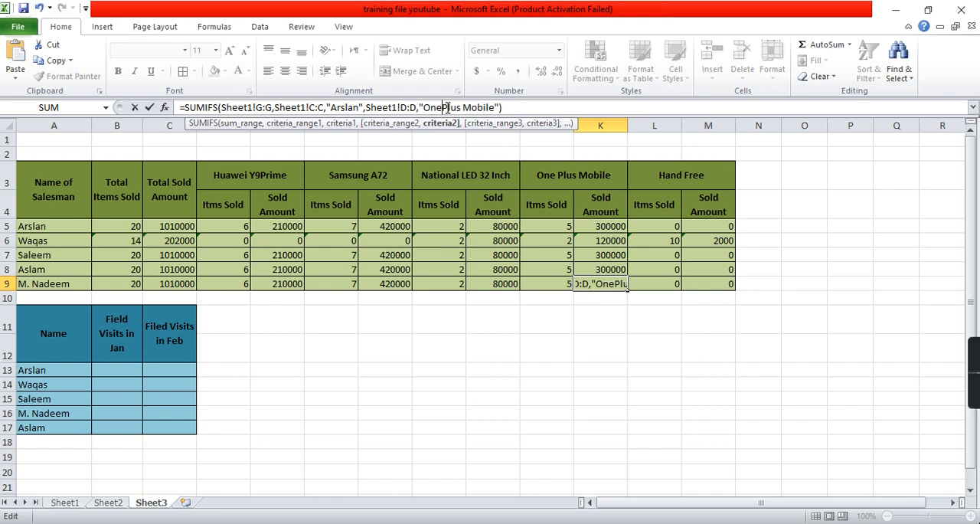
key("Return")
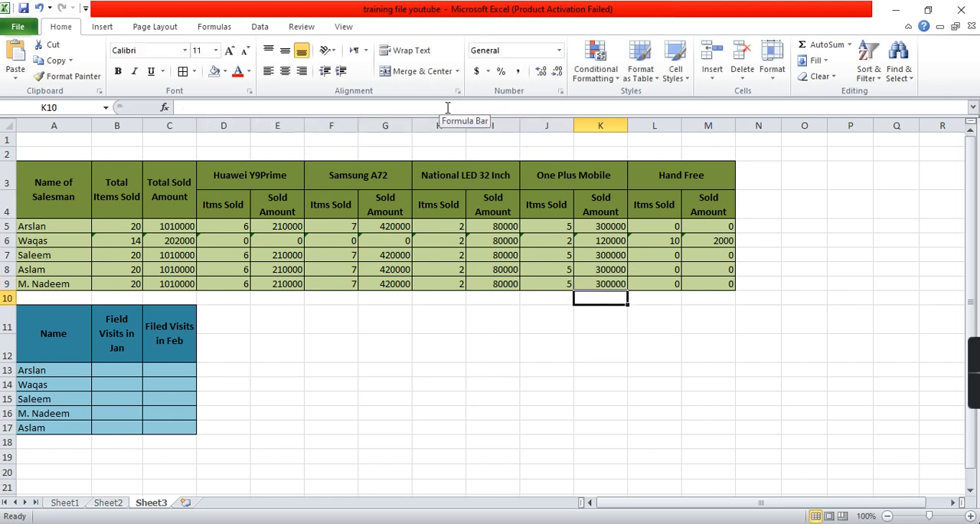
- Replace all occurrences of the first salesman's name in the formulas in B7:M7 with the salesman name listed in A7
key("Up")
key("Up")
key("Up")
key("Left")
key("Left")
key("Left")
key("Left")
key("Left")
key("Left")
key("Left")
key("Left")
key("Left")
key("Left")
key("Right")
key("Right")
key("Left")
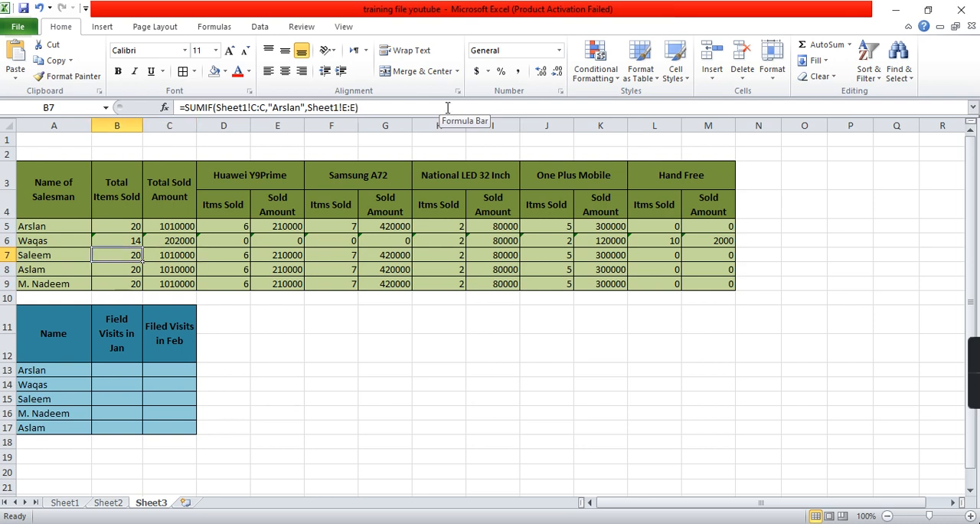
key("shift+Right")
key("shift+Right")
key("shift+Right")
key("shift+Right")
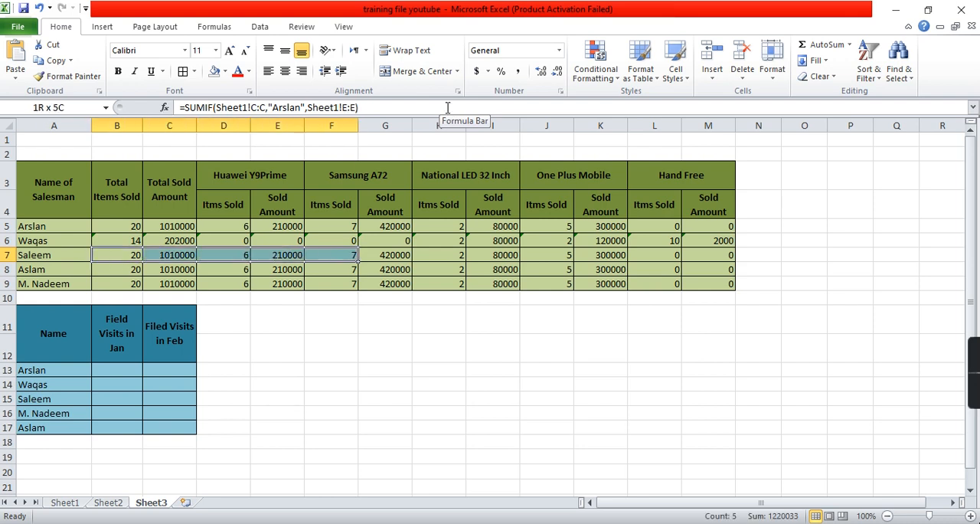
key("shift+Left")
key("shift+Right")
key("shift+Right")
key("shift+Right")
key("shift+Right")
key("shift+Right")
key("shift+Right")
key("shift+Right")
key("shift+Right")
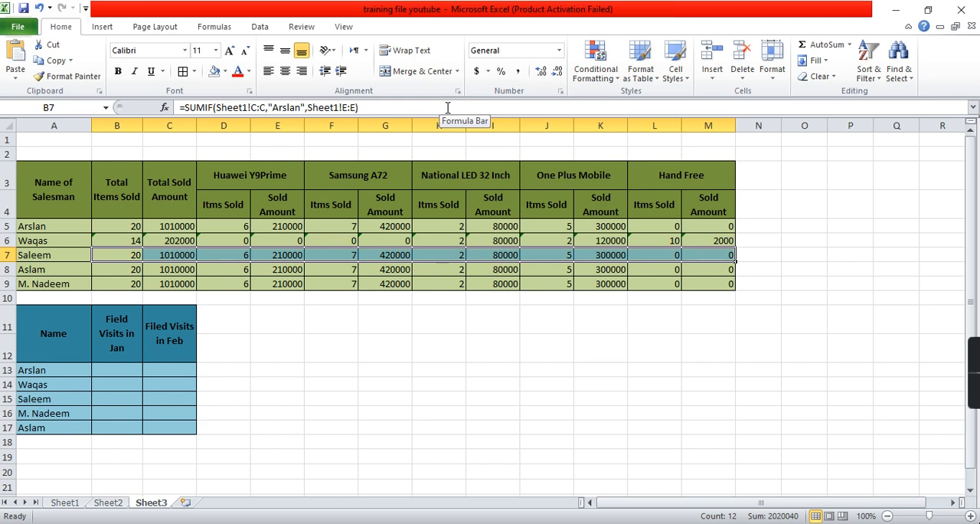
key("ctrl+f")
left_click(229, 223)
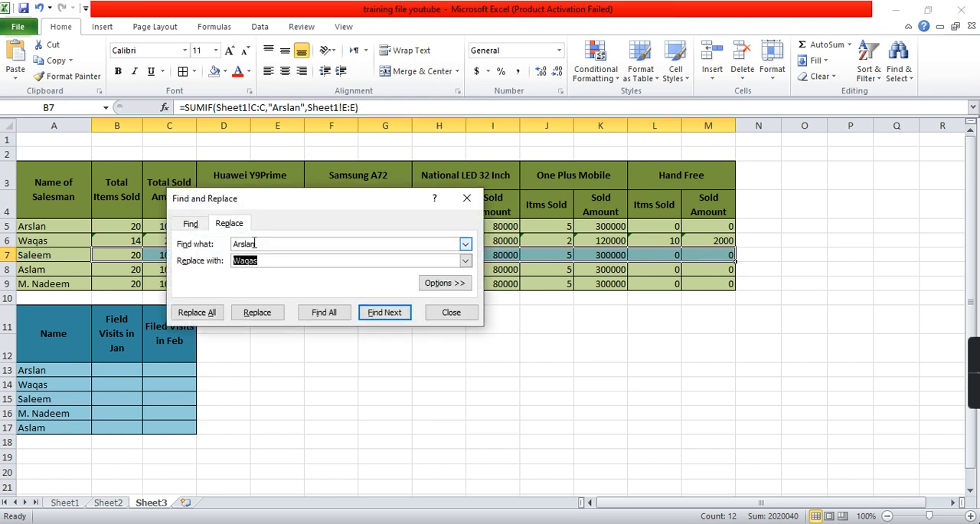
type("Saleem")
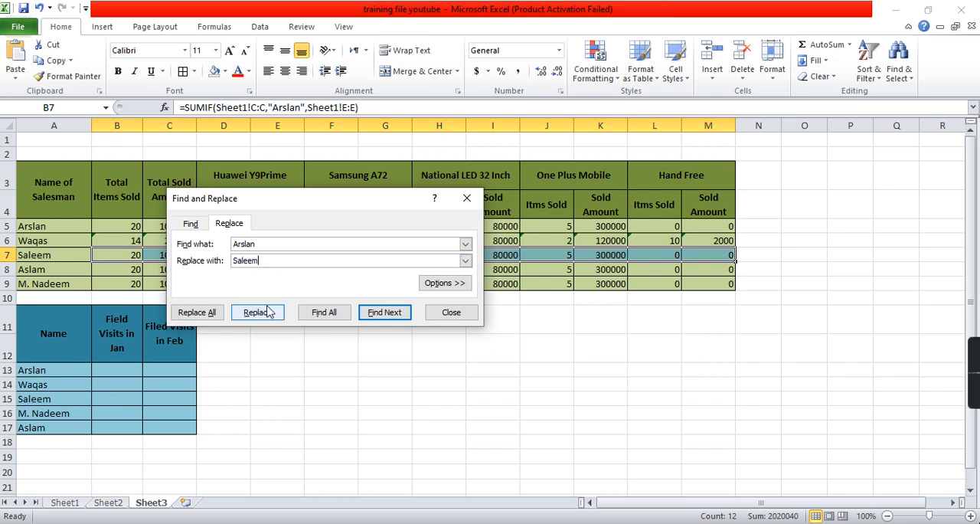
left_click(202, 314)
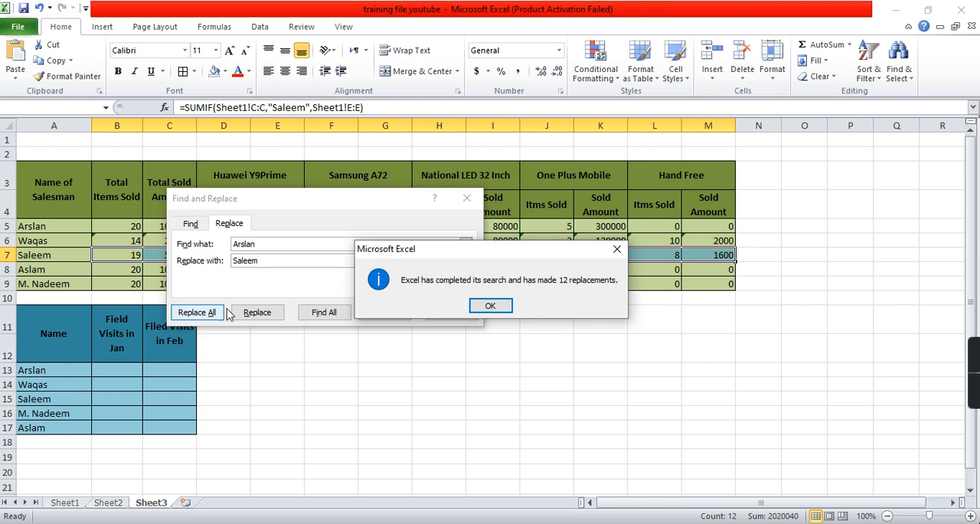
left_click(493, 304)
left_click(452, 313)
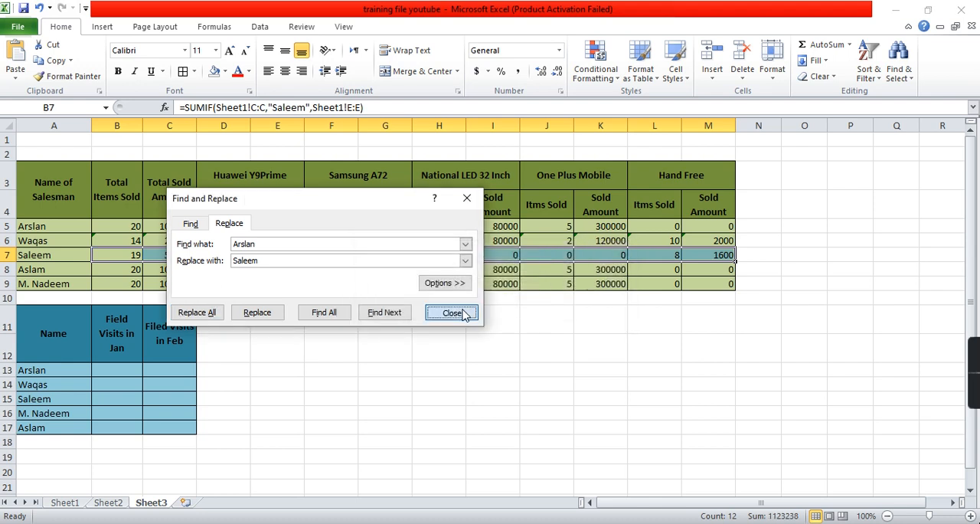
- Review the updated formulas and results across the third salesman's row, starting from B7
left_click(136, 256)
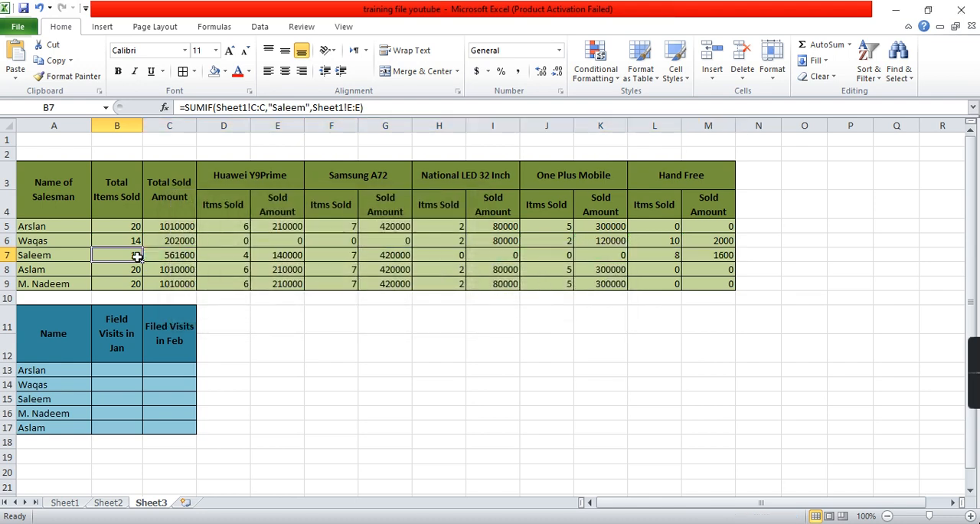
key("Right")
key("Right")
key("Right")
key("Right")
key("Right")
key("Right")
key("Right")
key("Right")
key("Right")
key("Right")
key("Right")
key("Left")
key("Left")
key("Left")
key("Left")
key("Left")
key("Left")
key("Left")
key("Left")
- Replace all occurrences of the first salesman's name in the formulas in B8:M8 with the salesman name listed in A8
key("Left")
key("Down")
key("Left")
key("Left")
key("shift+Right")
key("shift+Right")
key("shift+Right")
key("shift+Right")
key("shift+Right")
key("shift+Right")
key("shift+Right")
key("shift+Right")
key("shift+Right")
key("shift+Right")
key("shift+Right")
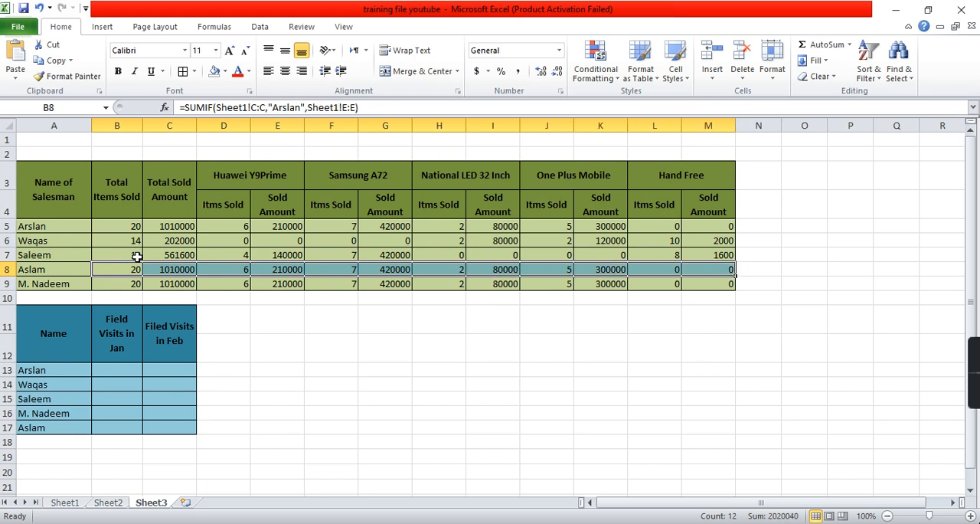
key("ctrl+h")
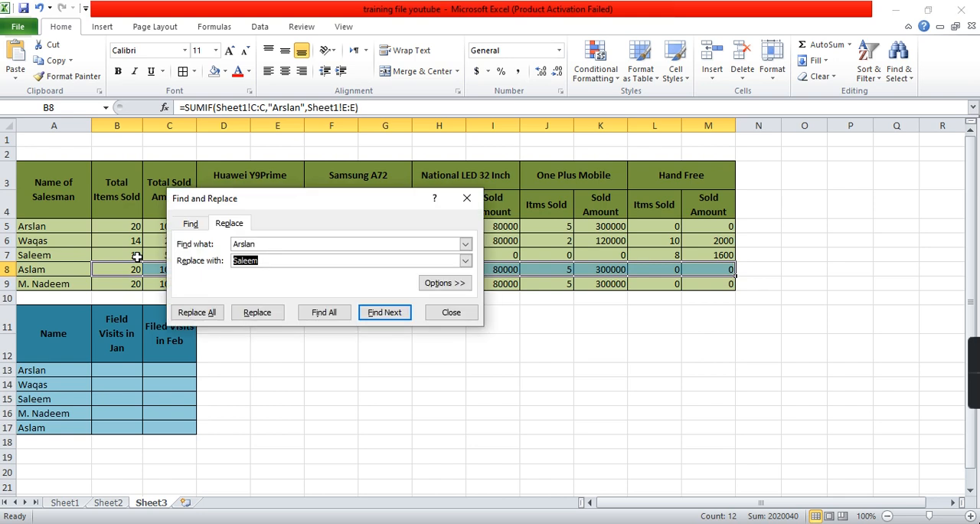
type("Aslam")
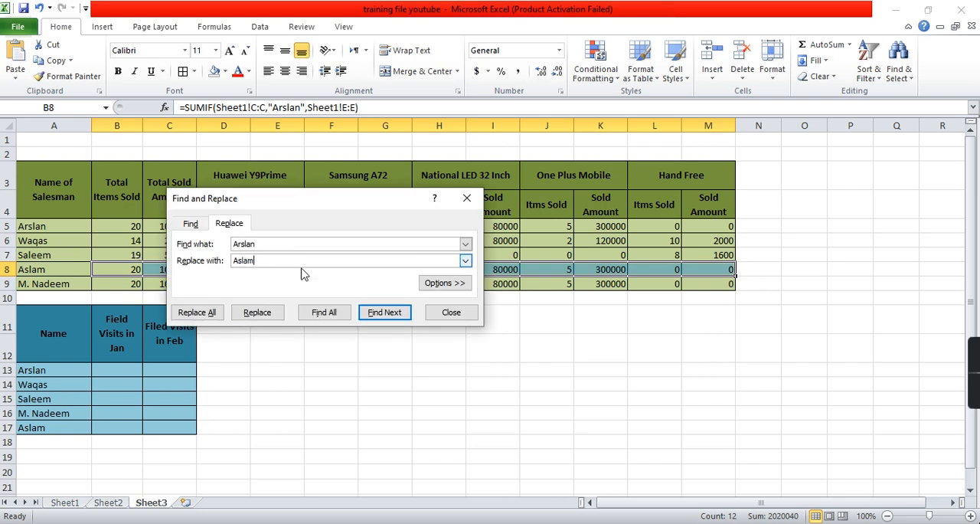
left_click(196, 312)
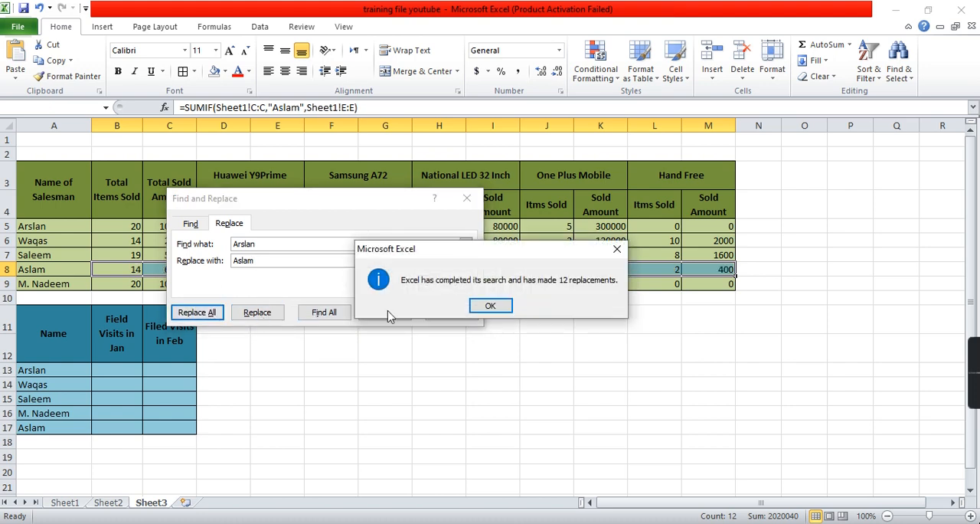
left_click(482, 309)
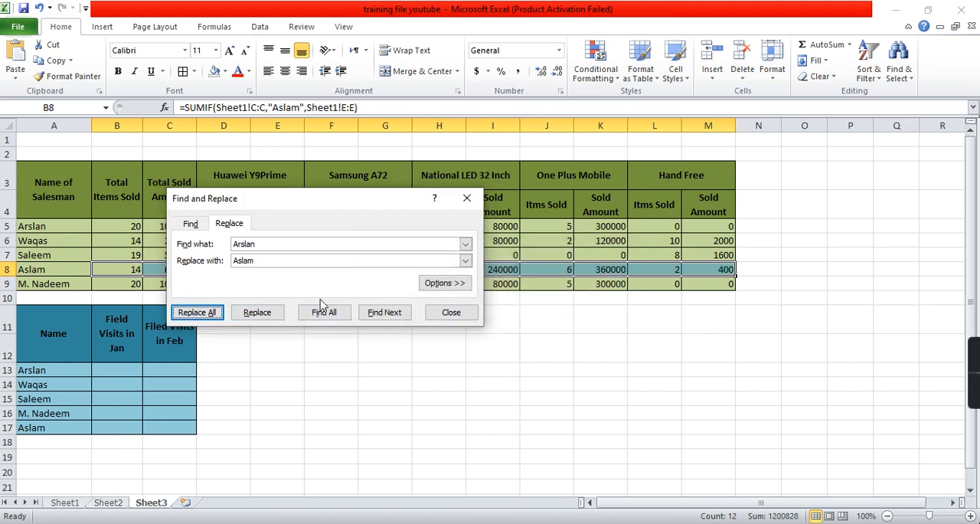
left_click(452, 313)
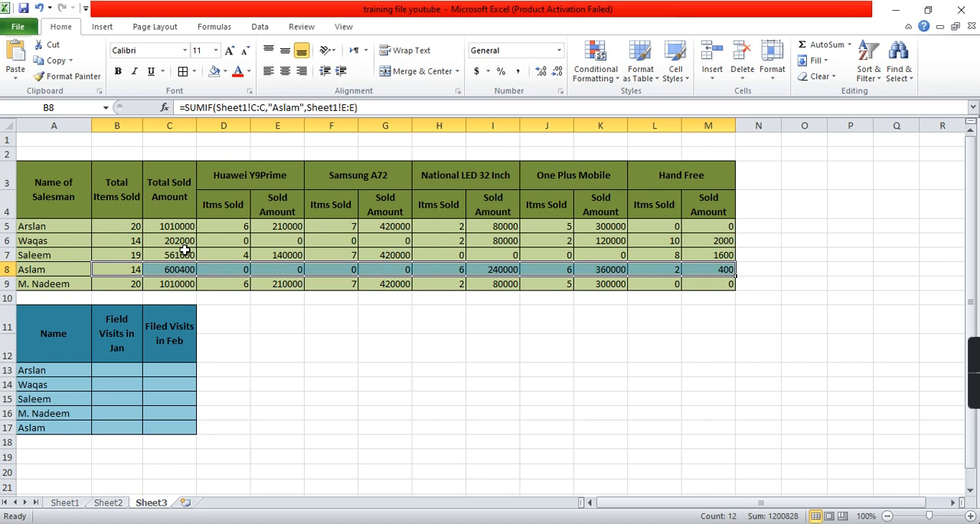
- Replace all occurrences of the first salesman's name in the formulas in B9:M9 with the salesman name listed in A9
left_click(135, 281)
key("shift+Right")
key("shift+Right")
key("shift+Right")
key("shift+Right")
key("shift+Right")
key("shift+Right")
key("shift+Right")
key("shift+Right")
key("shift+Right")
key("shift+Right")
key("shift+Right")
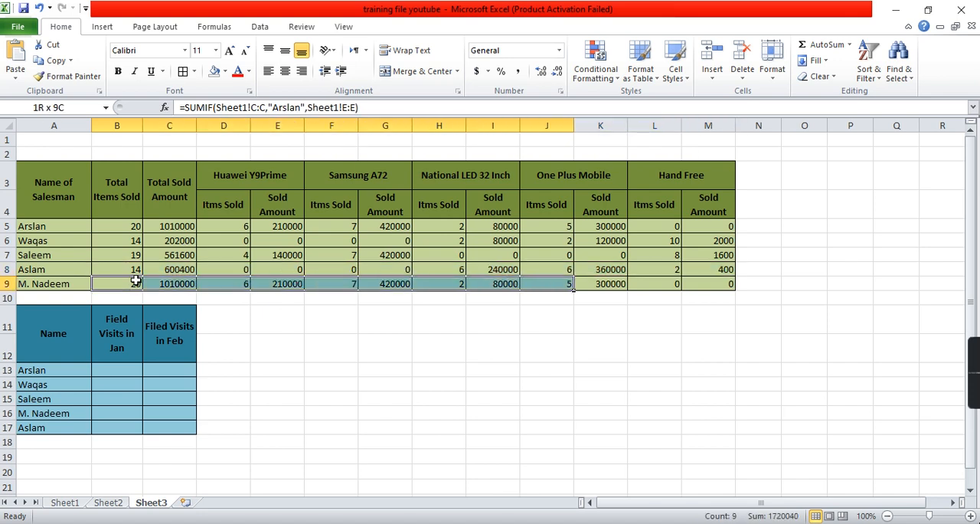
key("ctrl+1")
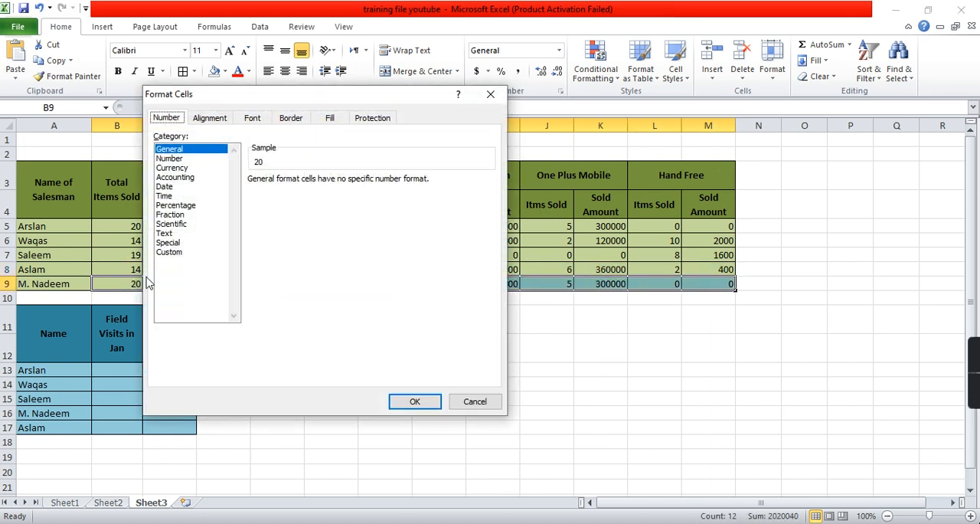
left_click(474, 401)
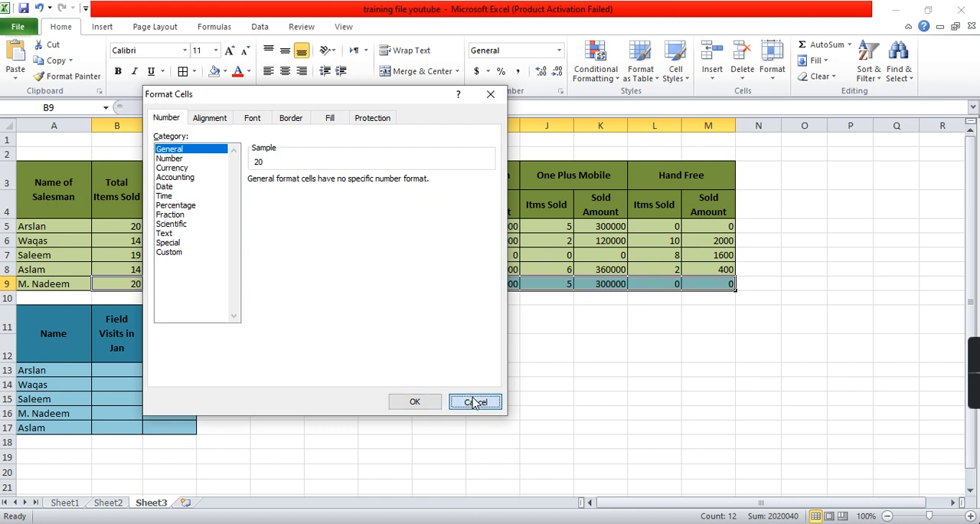
key("ctrl+f")
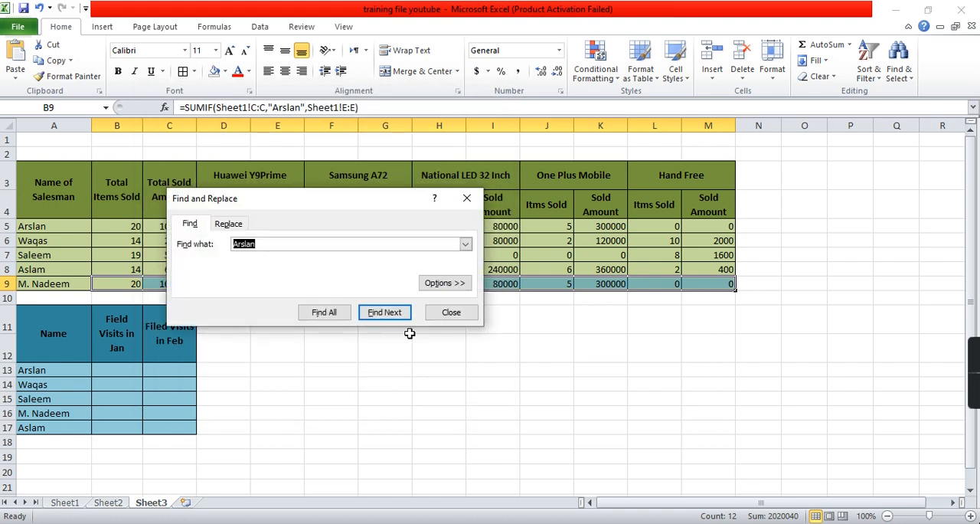
left_click(238, 225)
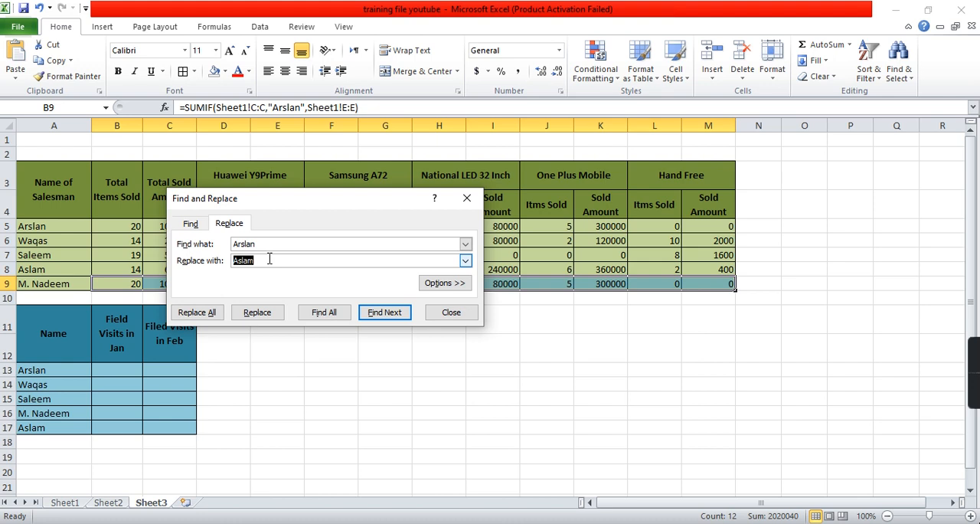
type("M. Nadeem")
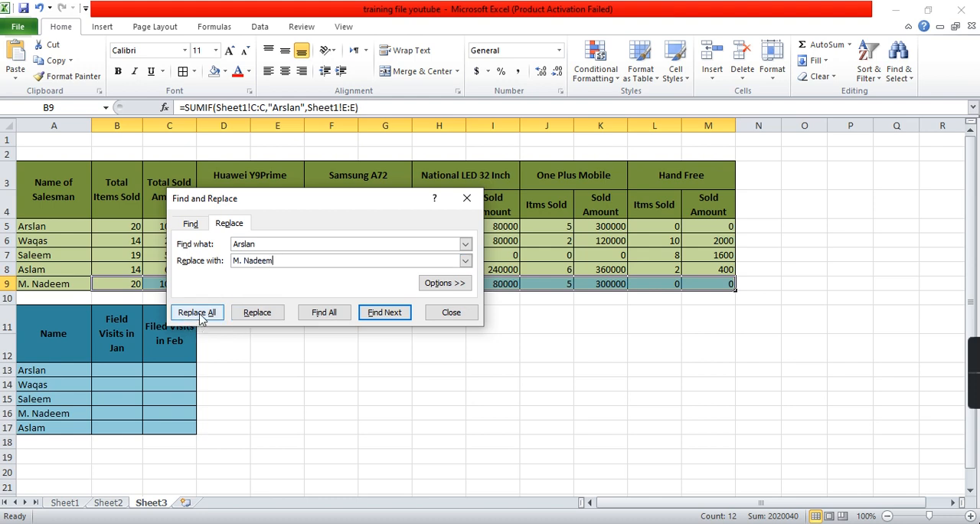
left_click(199, 316)
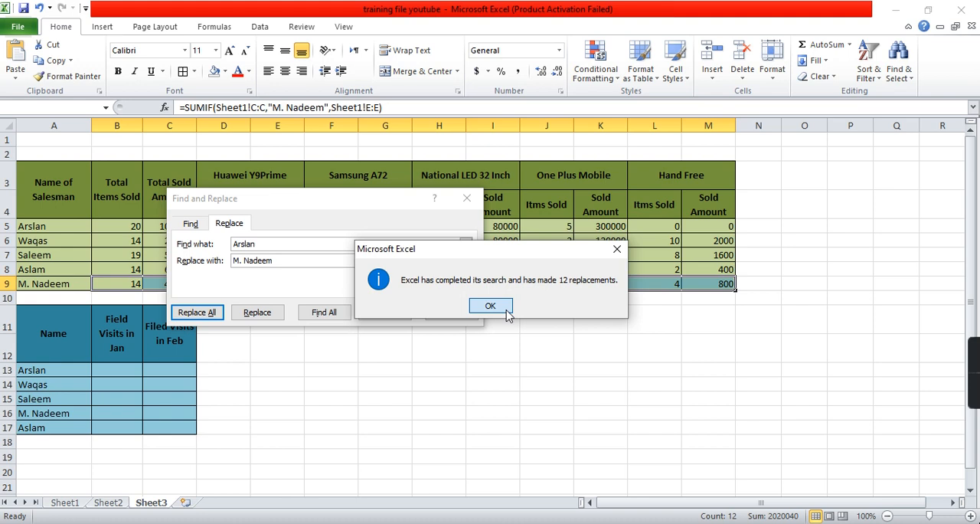
left_click(504, 311)
left_click(453, 312)
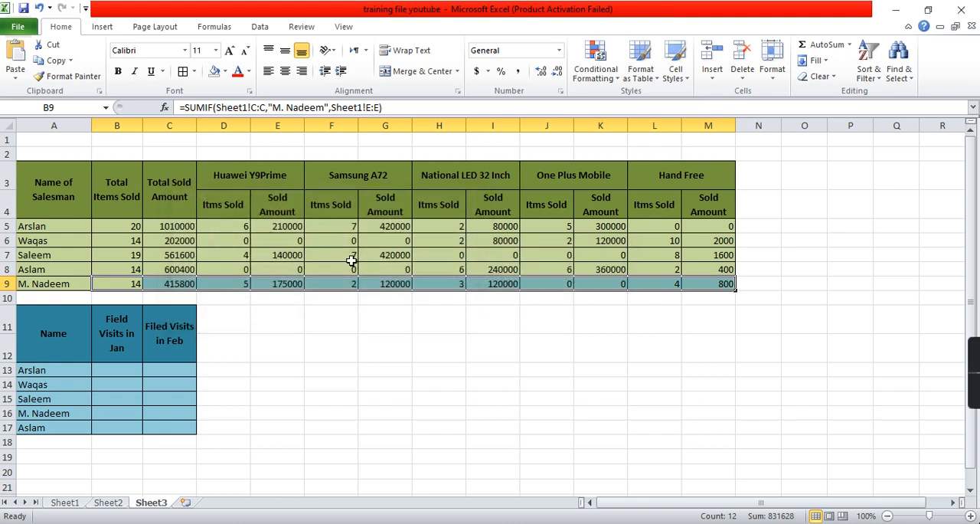
- Check the completed sales summary down the Total Items Sold column and across the last salesman's formulas in row 9
left_click(132, 228)
key("Down")
key("Down")
key("Down")
key("Down")
key("Right")
key("Right")
key("Right")
key("Right")
key("Right")
key("Right")
key("Right")
key("Right")
key("Right")
key("Right")
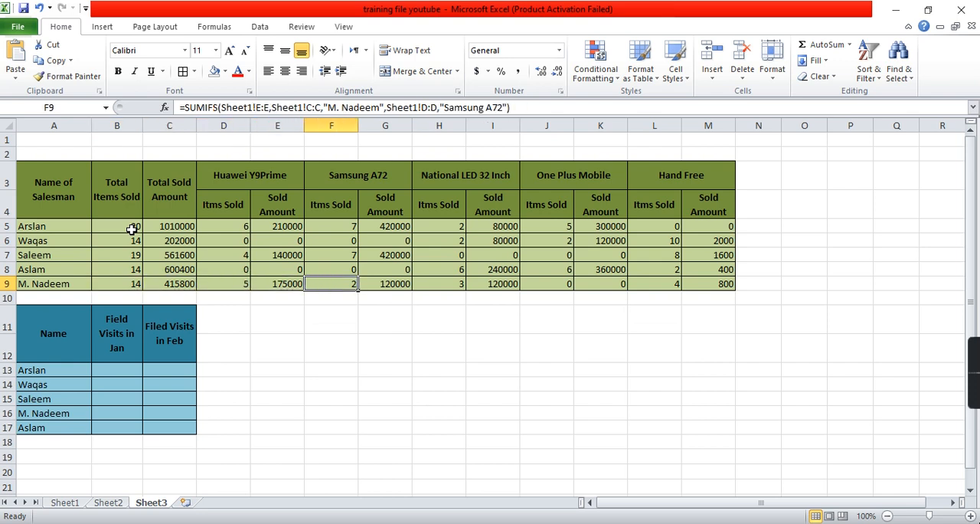
key("Left")
key("Left")
key("Left")
key("Left")
key("Left")
key("Left")
key("Left")
key("Left")
key("Left")
key("Left")
key("Left")
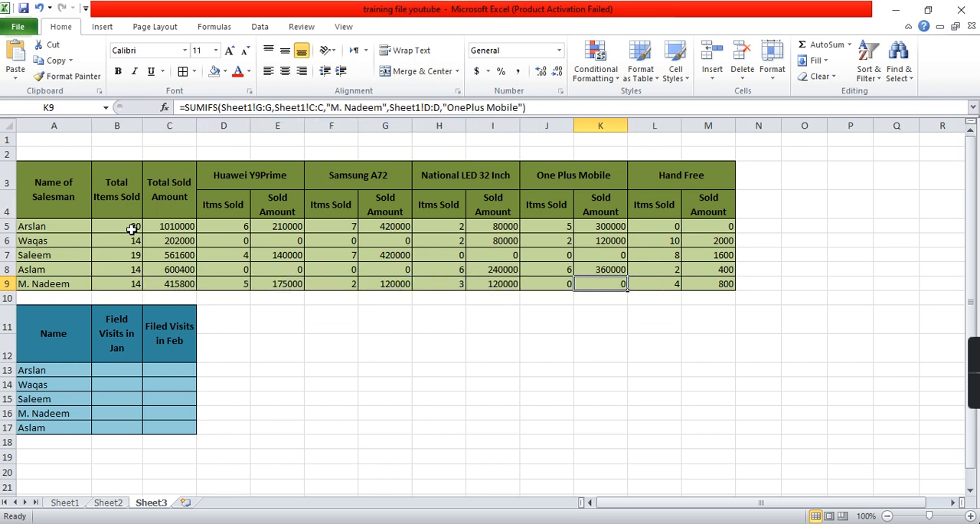
- Clear the filter on the Name of Sales Man column in Sheet1 and return to Sheet3
left_click(65, 502)
left_click(219, 181)
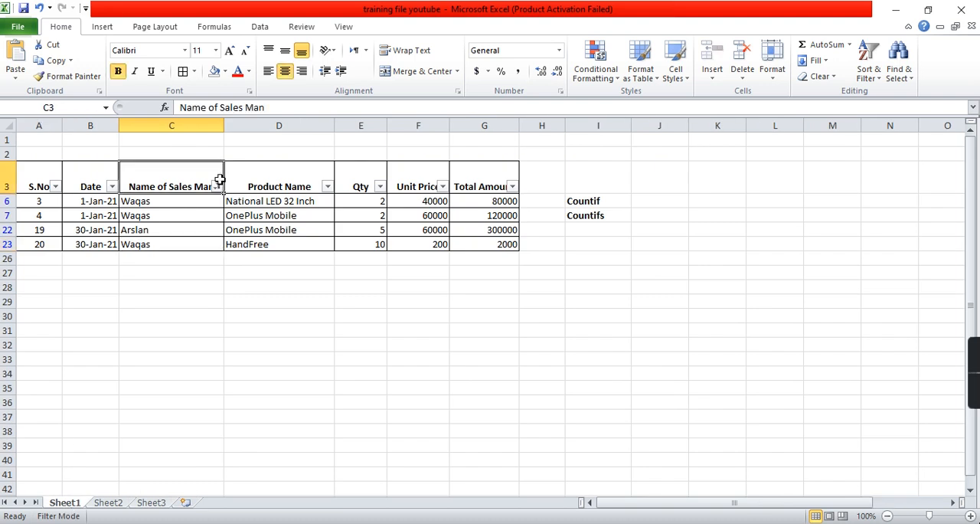
left_click(218, 186)
left_click(158, 251)
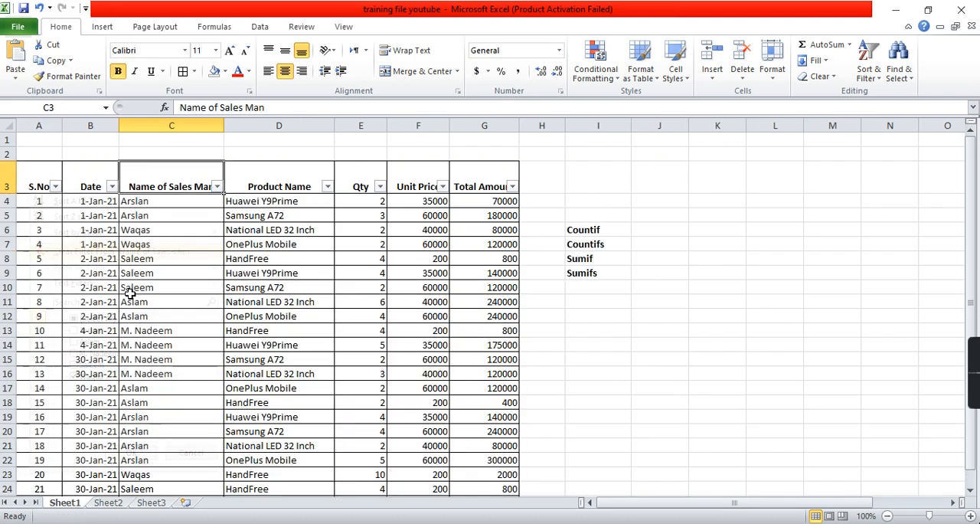
left_click(151, 502)
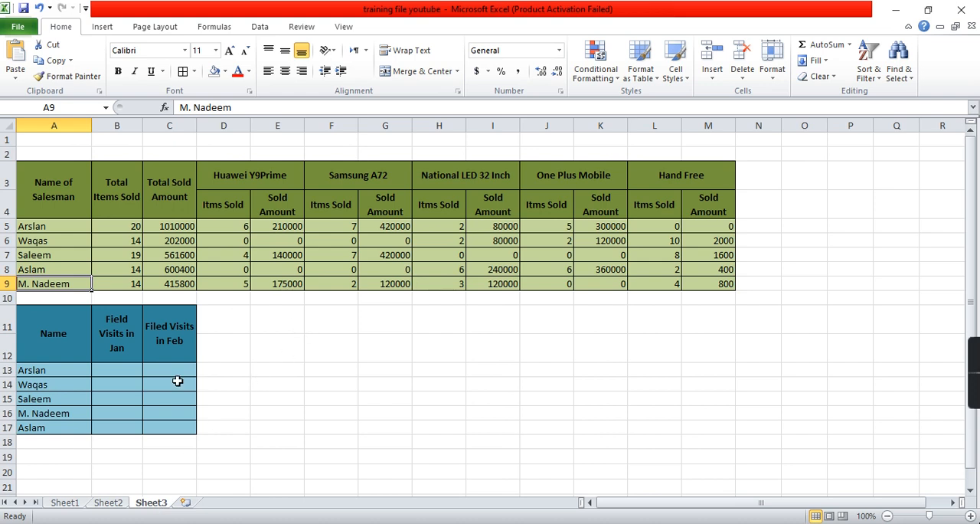
- Check the Huawei Y9Prime formulas in row 8, and change the product in Sheet1's cell D11 to Huawei Y9Prime
left_click(177, 269)
key("Right")
key("Right")
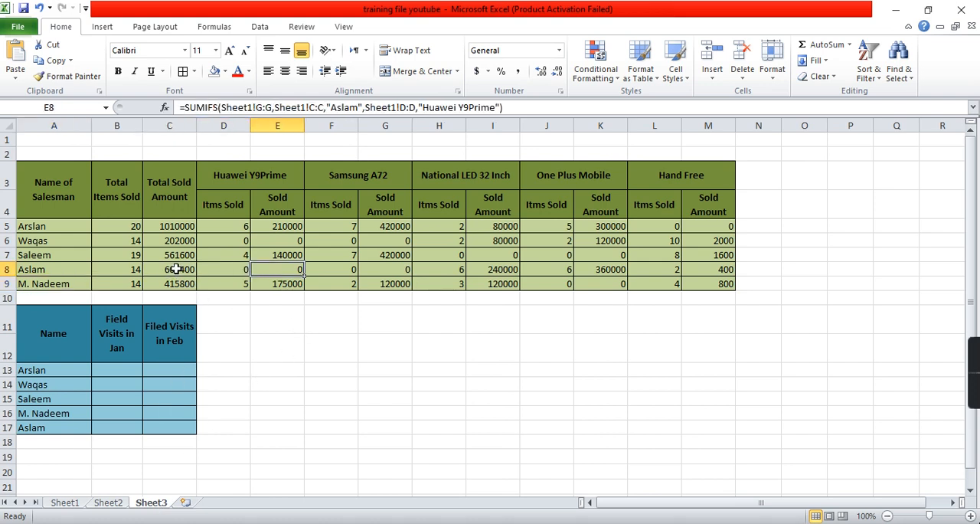
key("Left")
key("Left")
key("Right")
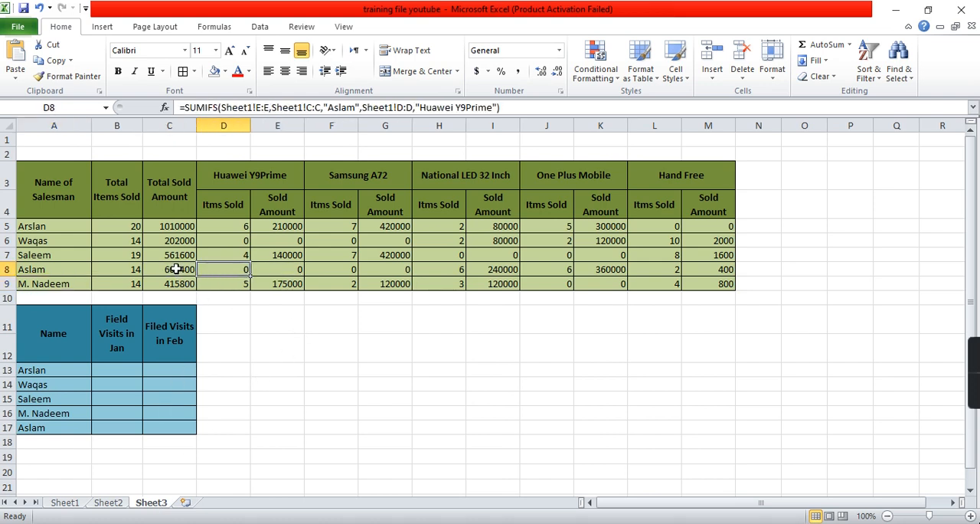
left_click(72, 504)
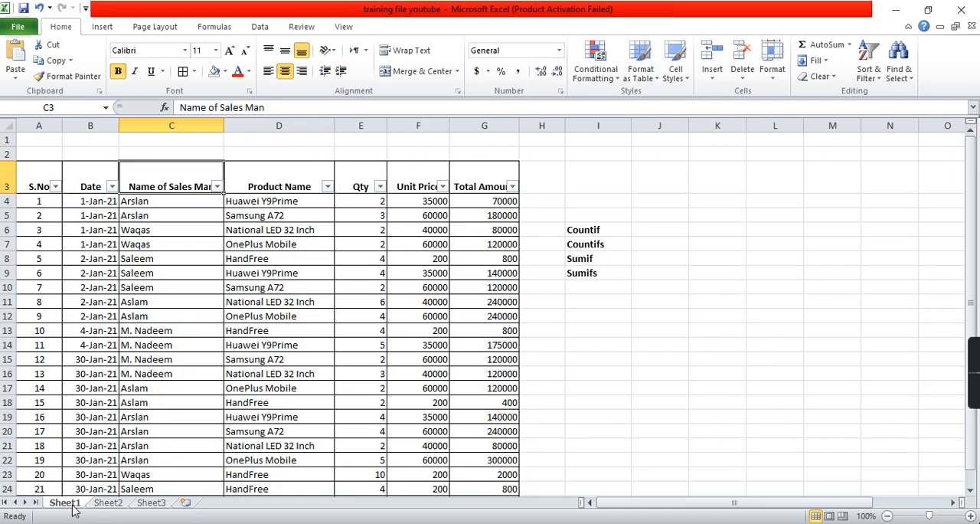
left_click(156, 304)
key("Right")
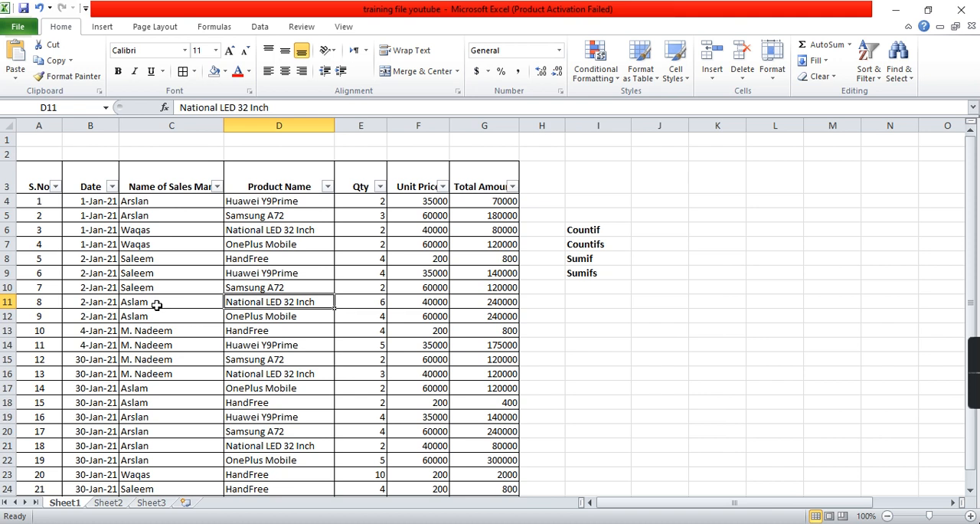
type("Huawei Y9Prime")
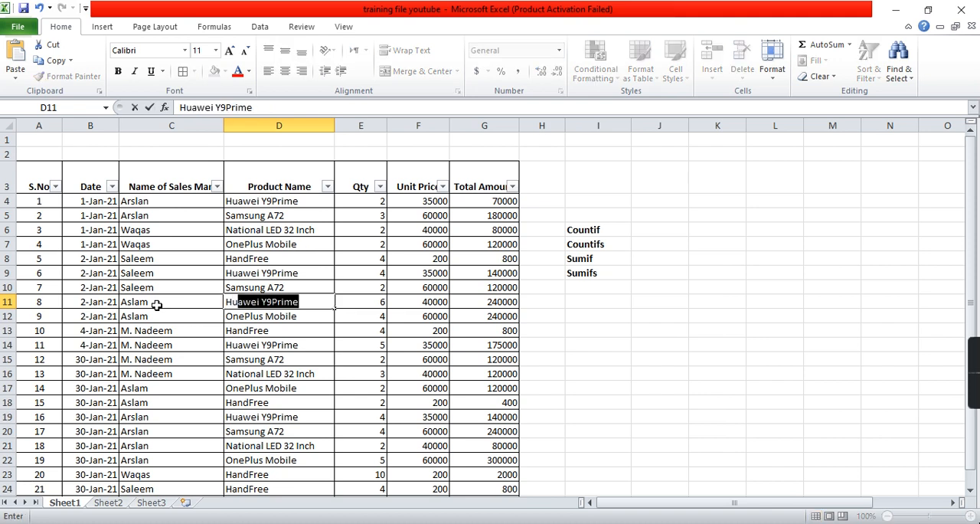
key("Return")
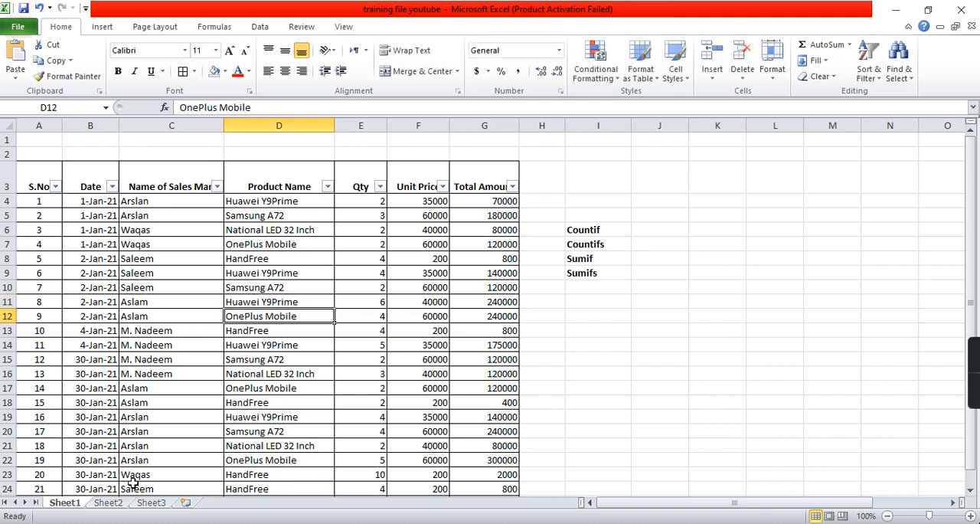
- Check the Huawei Y9Prime items sold and sold amount in row 8 of Sheet3's sales summary
left_click(151, 503)
left_click(110, 271)
key("Right")
key("Right")
key("Right")
key("Left")
key("Right")
key("Left")
key("Left")
key("Right")
key("Right")
- Review Sheet1's Name of Sales Man and Product Name columns as criteria ranges, comparing them with rows 8 and 9 of Sheet3's summary
left_click(65, 502)
left_click(154, 362)
scroll(154, 362, "down", 5)
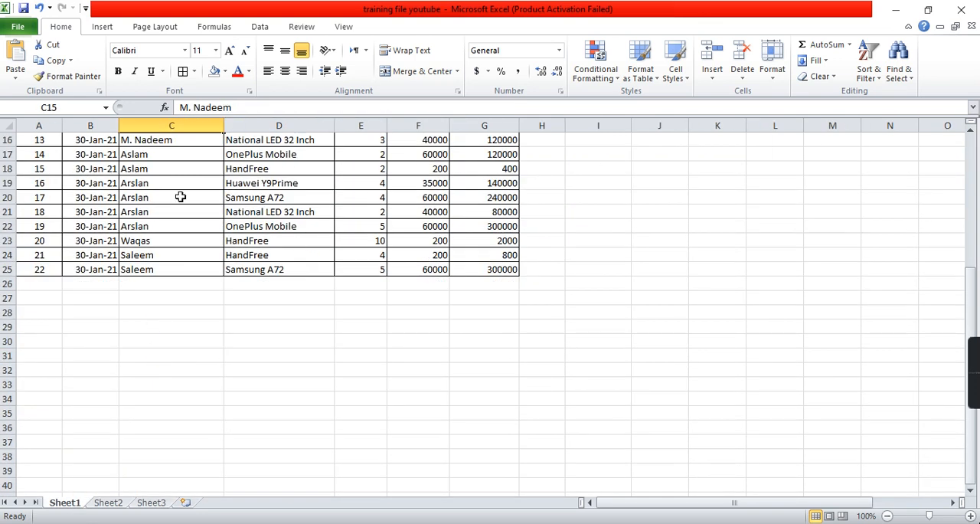
left_click(195, 121)
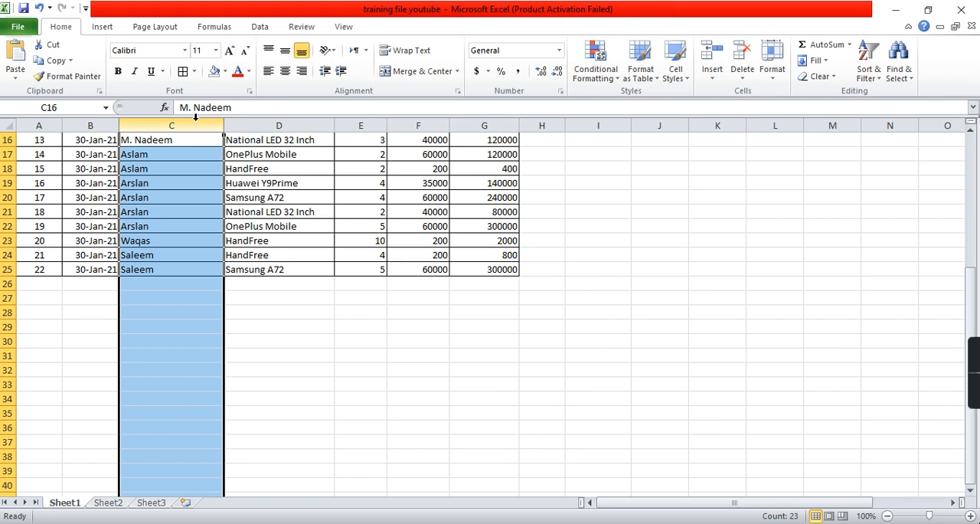
left_click(305, 121)
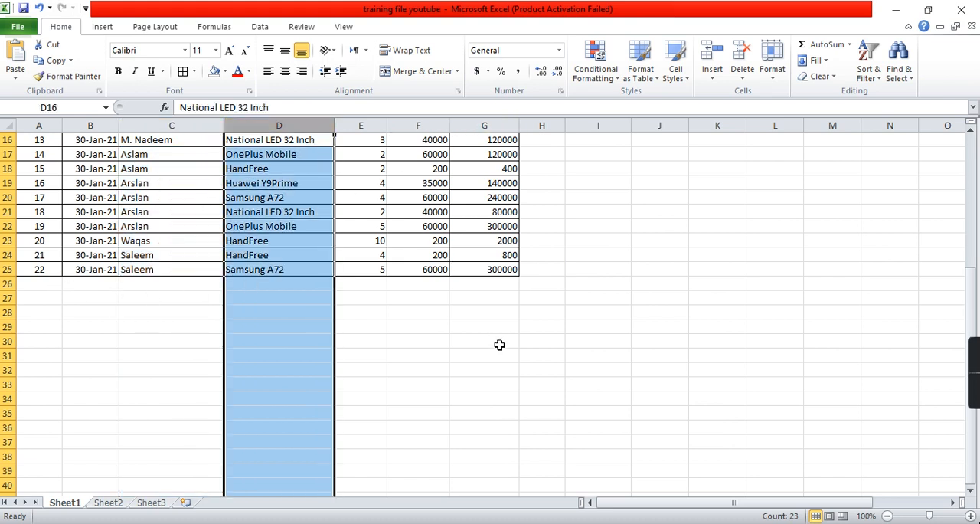
left_click(151, 503)
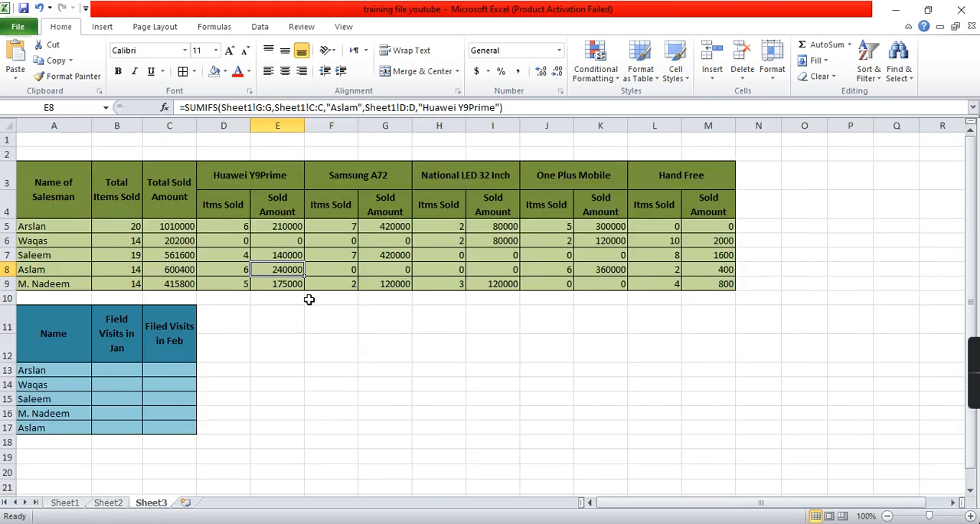
left_click(334, 263)
key("Home")
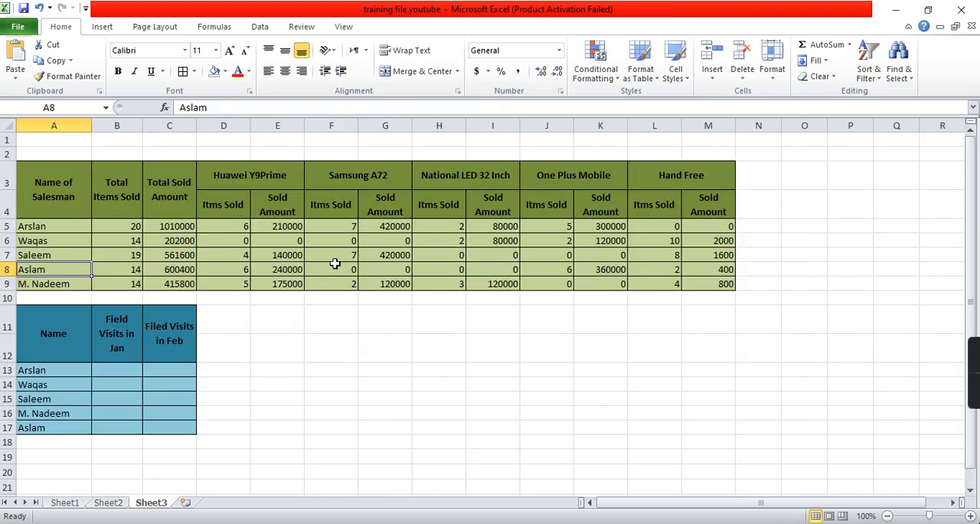
left_click(66, 504)
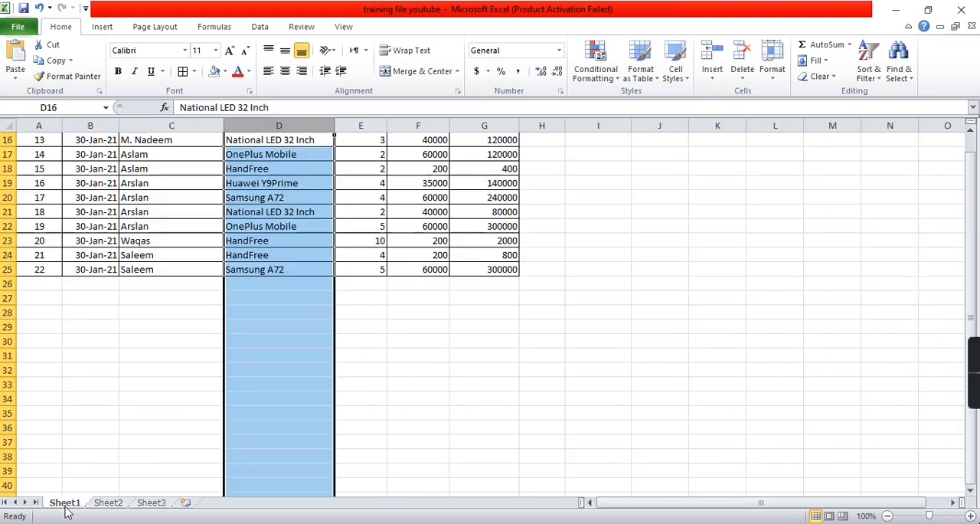
left_click(151, 502)
left_click(40, 285)
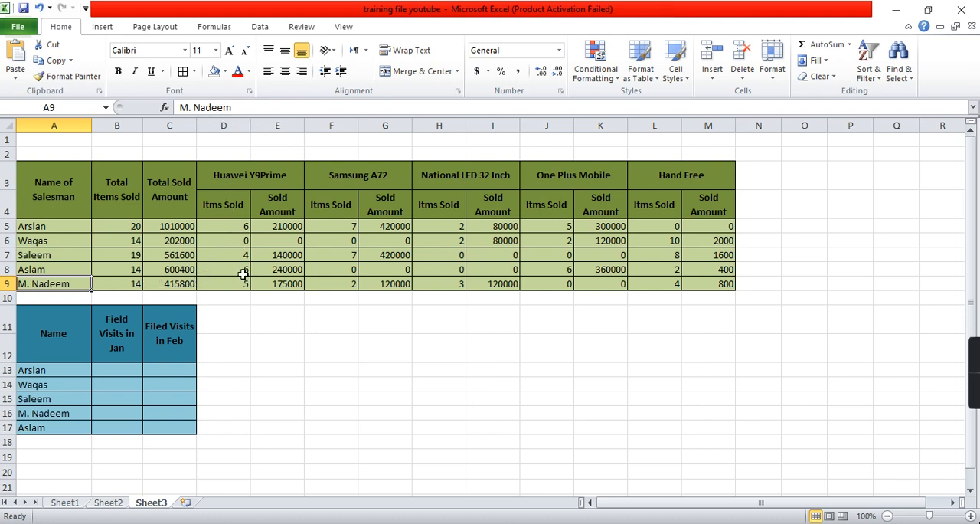
- Examine the Month, Date, Name and Field Visits? columns in Sheet2 as the source for Sheet3's field visit summary
left_click(79, 368)
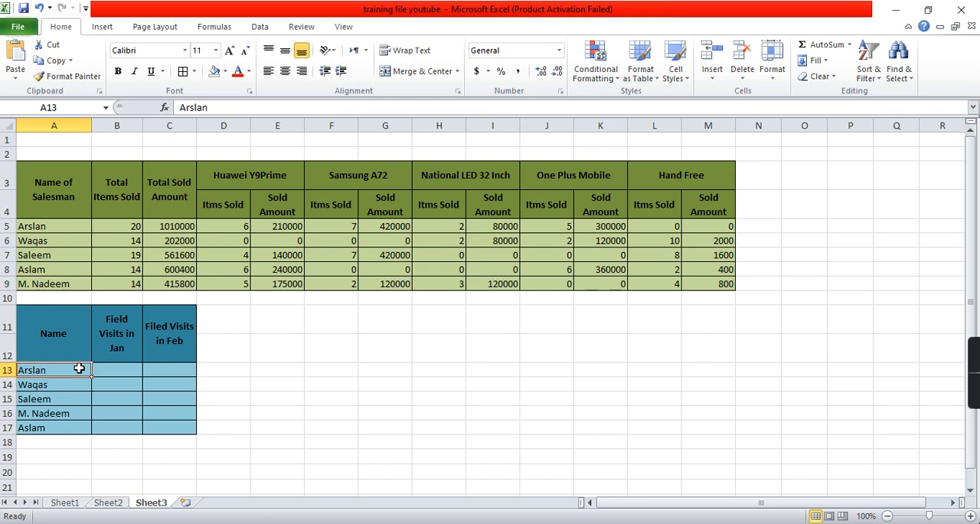
left_click(110, 502)
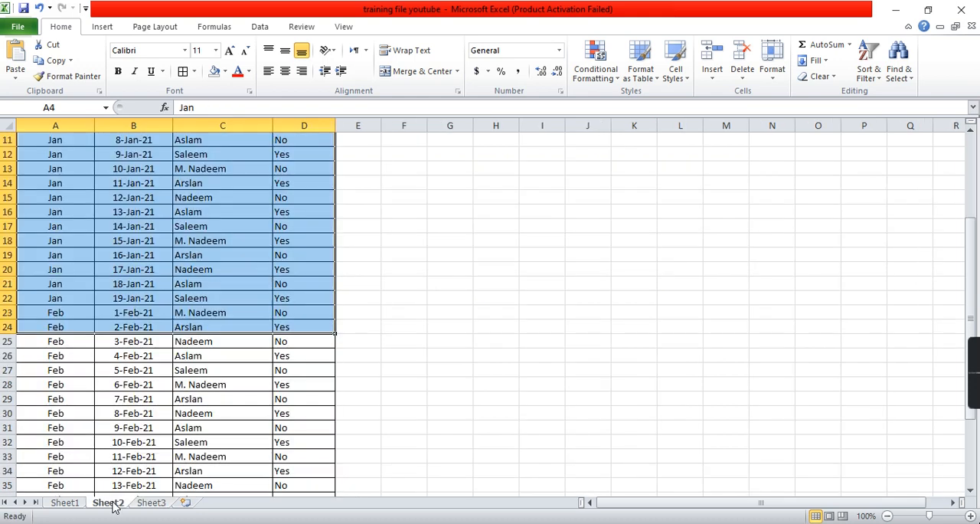
left_click(211, 256)
scroll(212, 254, "up", 4)
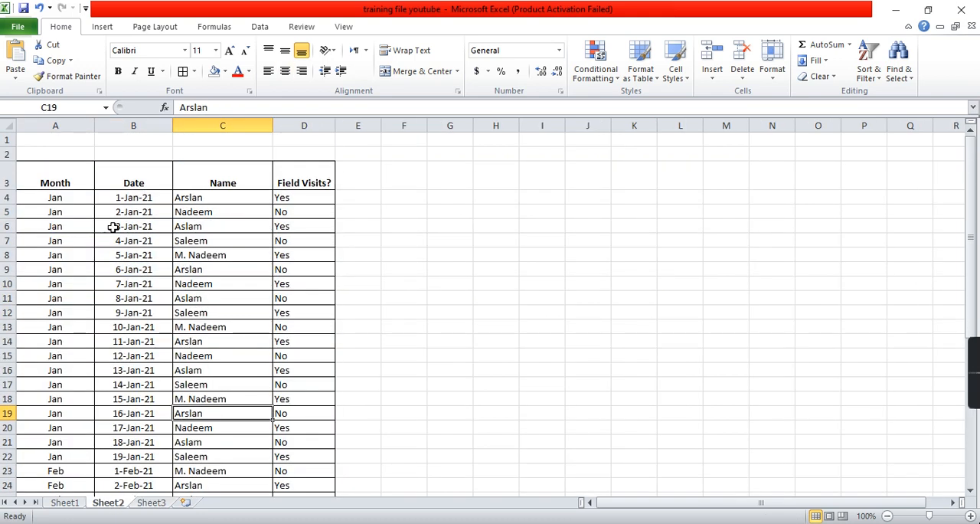
left_click_drag(74, 185, 306, 419)
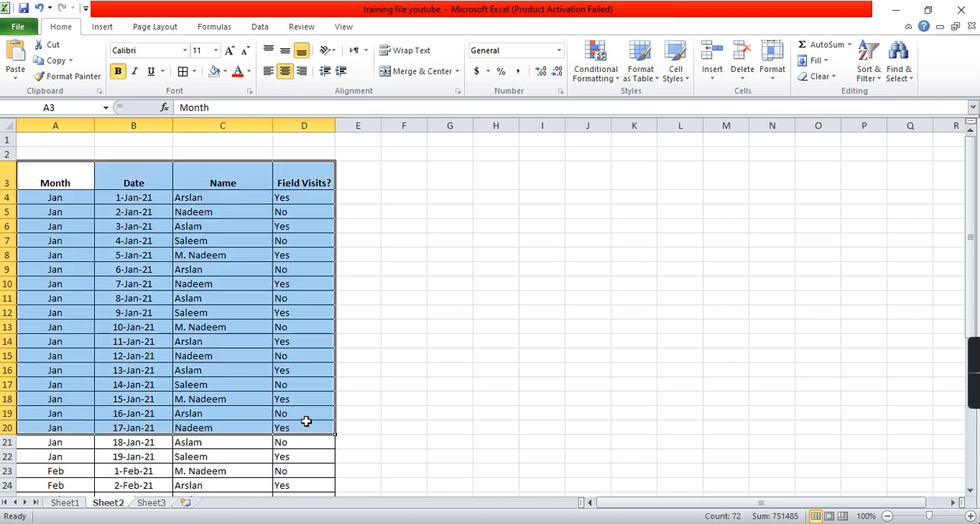
left_click(47, 201)
left_click(138, 214)
left_click(181, 215)
left_click(281, 223)
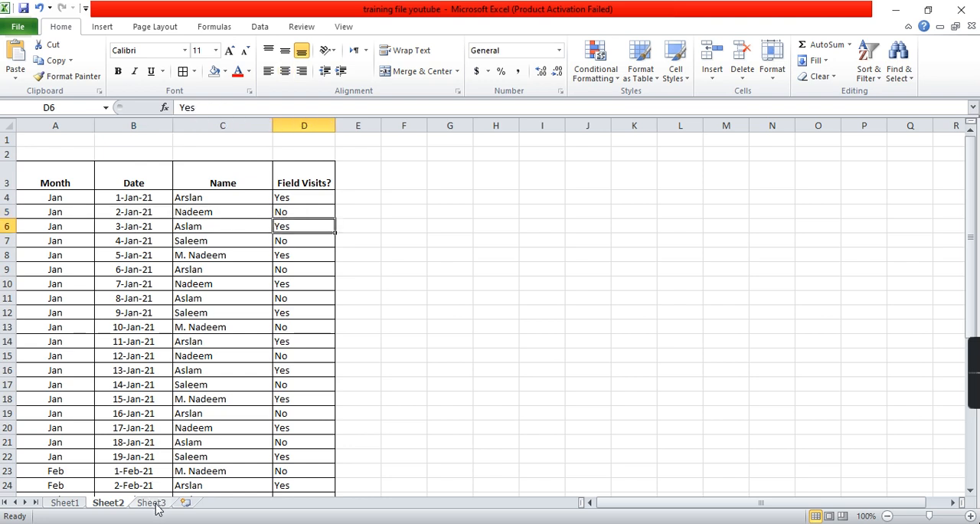
left_click(309, 194)
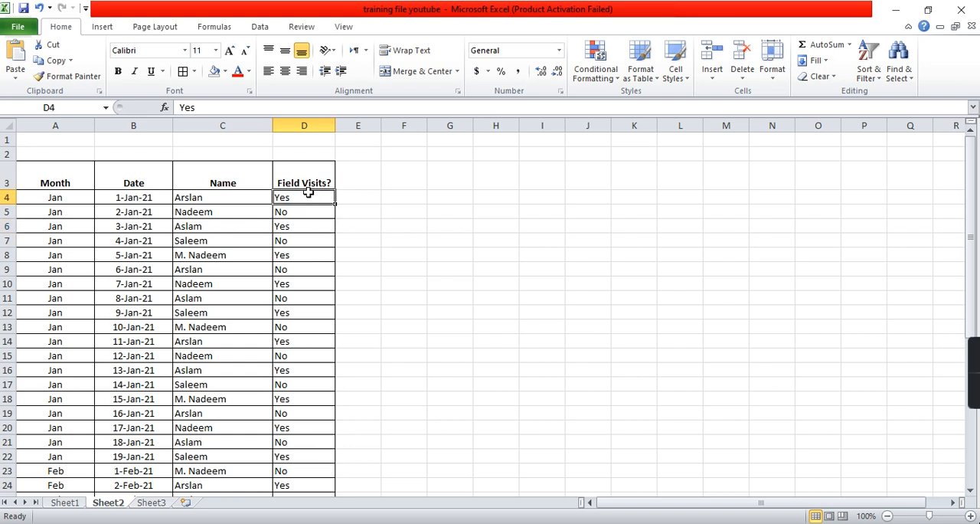
left_click(306, 214)
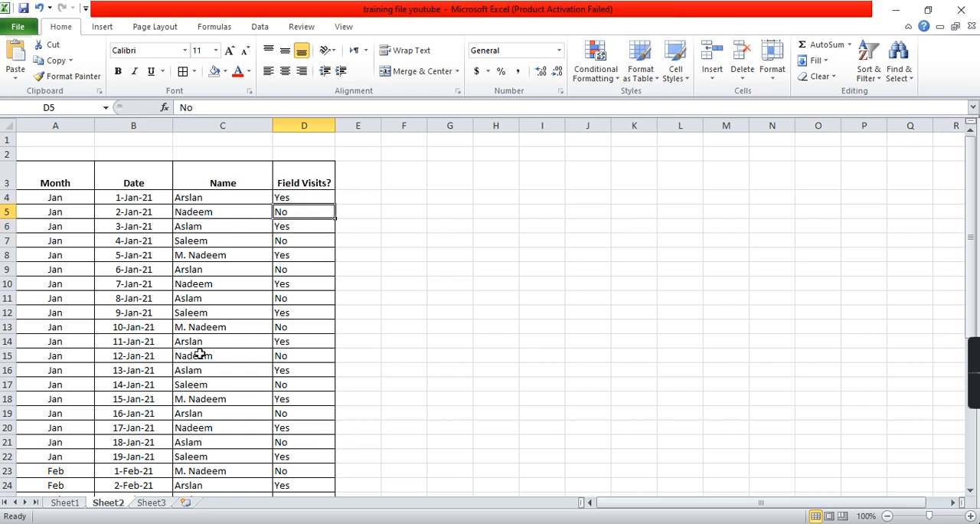
- Start a COUNTIFS formula in Sheet3's cell B13 with Sheet2's Month column A:A and the criterion "Jan"
left_click(153, 503)
left_click(128, 373)
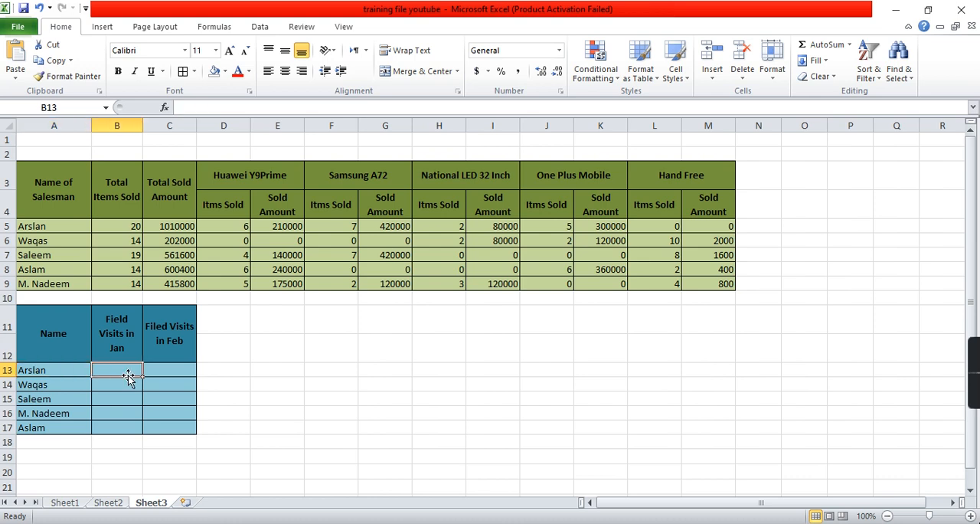
type("=cou")
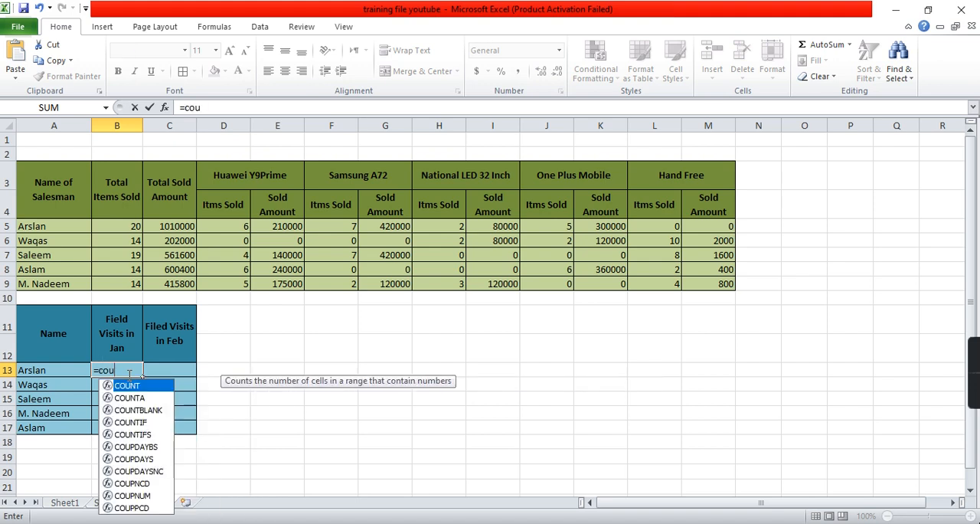
type("ntif")
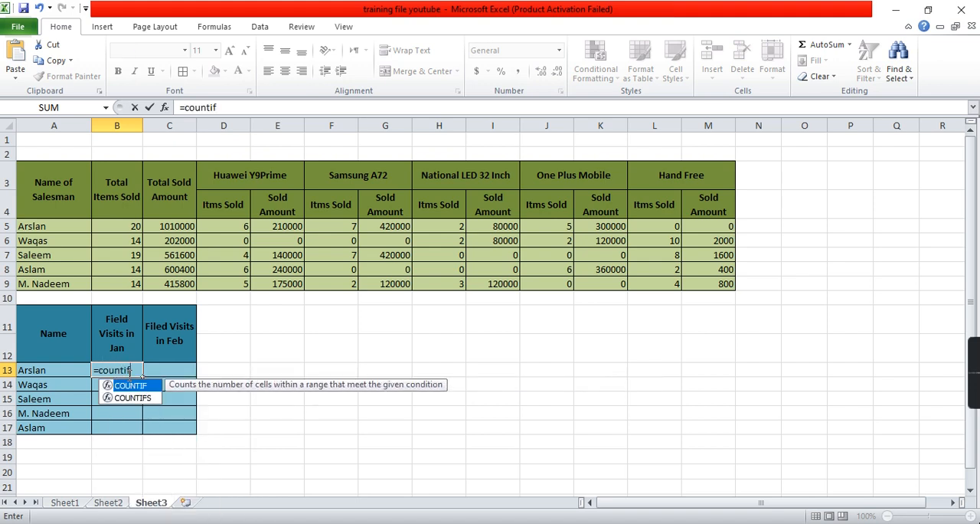
type("s")
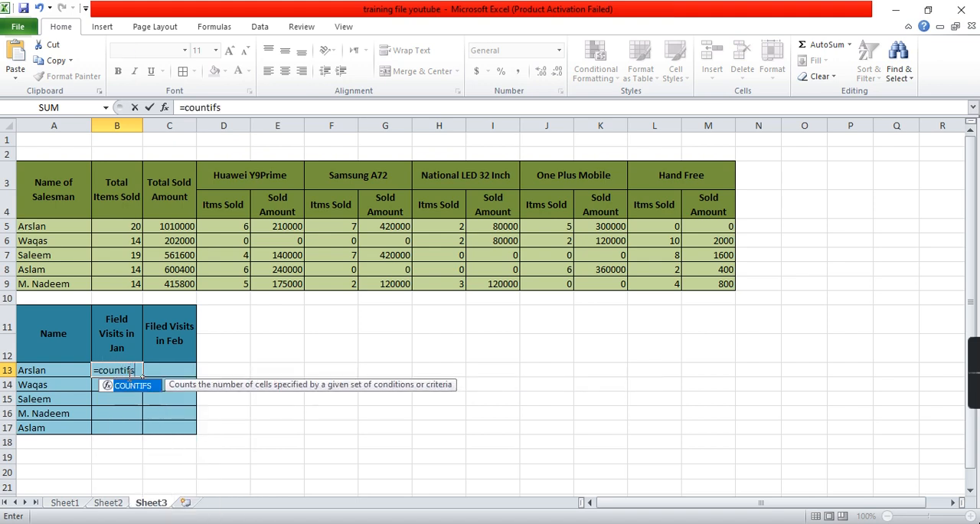
type("(")
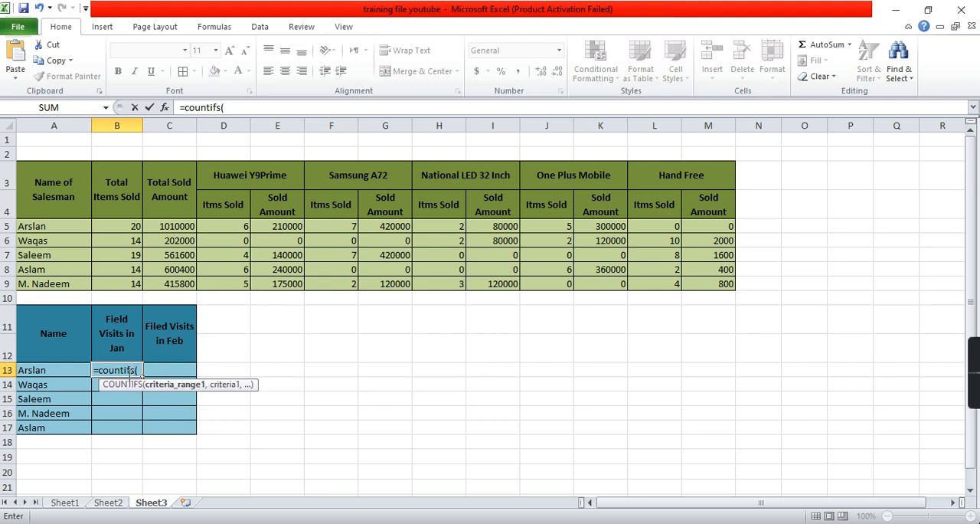
left_click(106, 503)
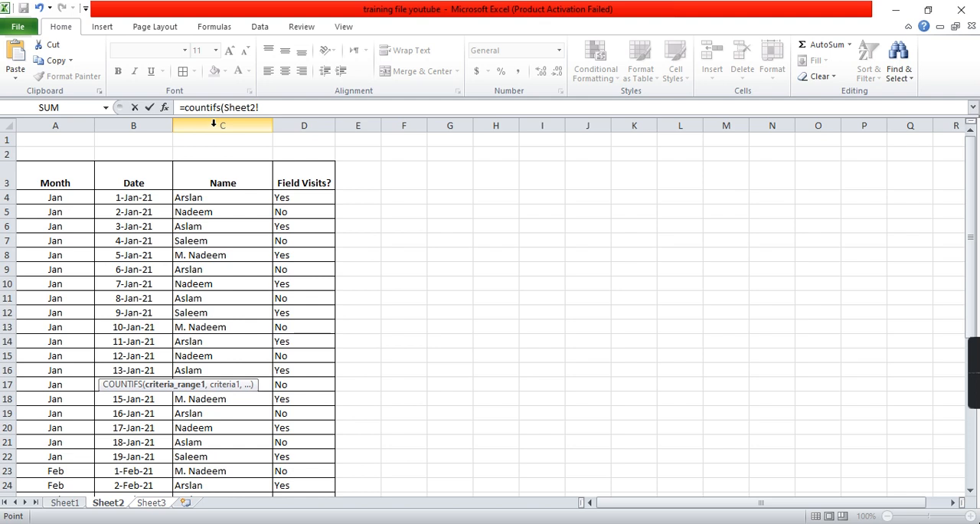
left_click(77, 119)
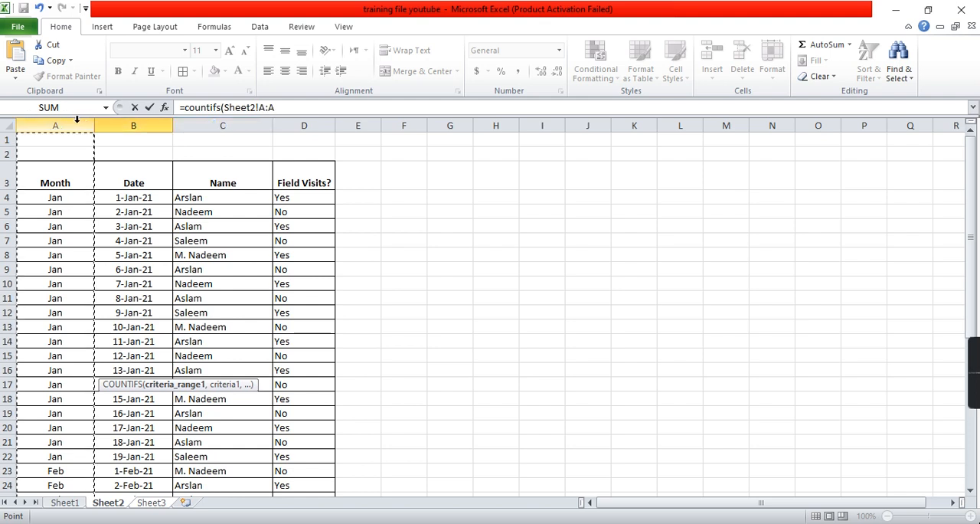
left_click(291, 108)
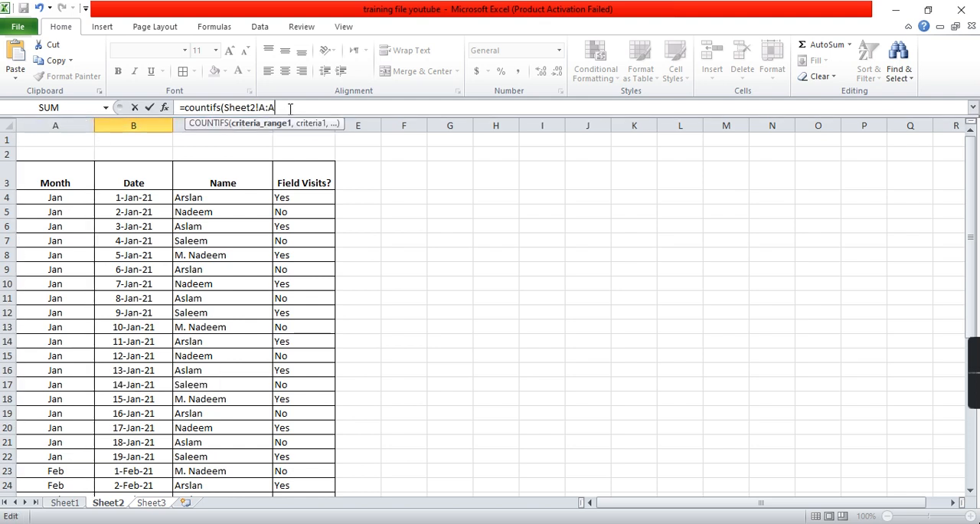
type(",")
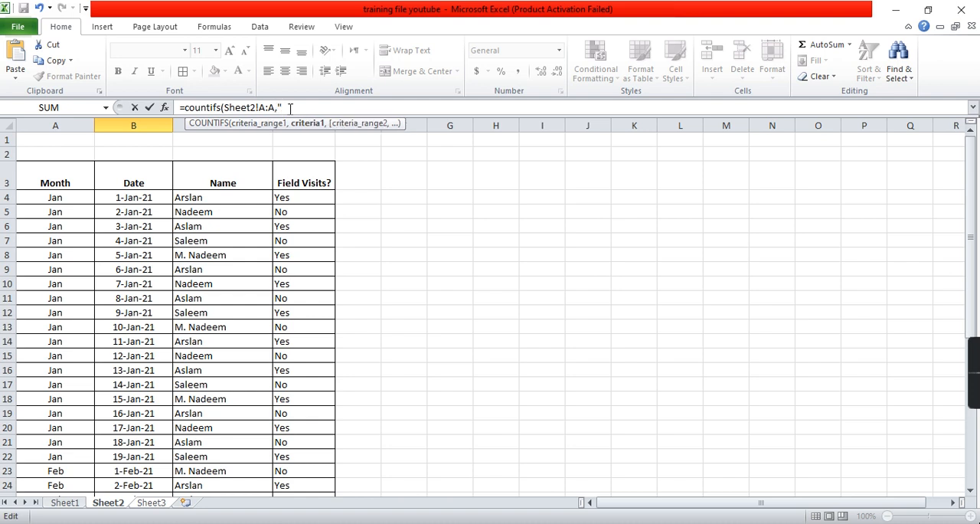
type("\"Jan\",")
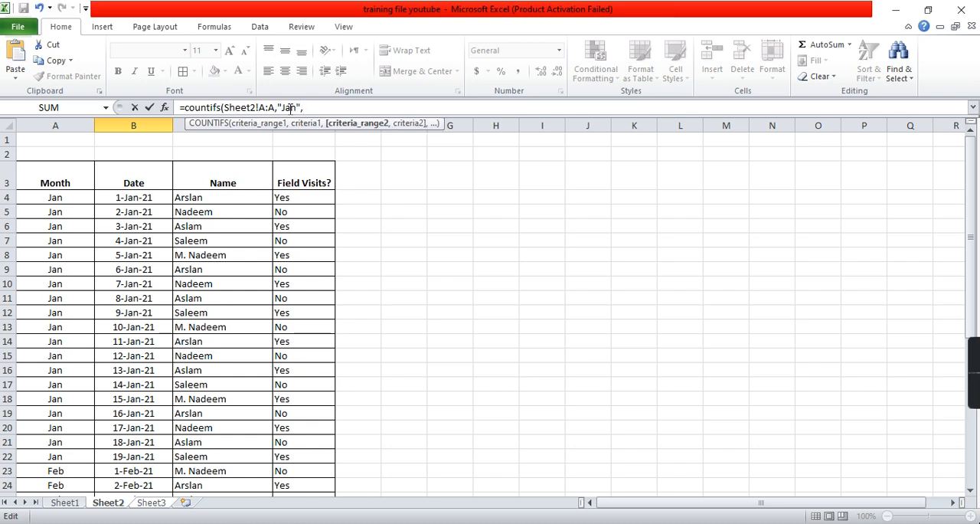
- Complete B13's COUNTIFS formula with Sheet2's column C:C matching the salesman's name in A13 and column D:D matching "yes"
left_click(181, 124)
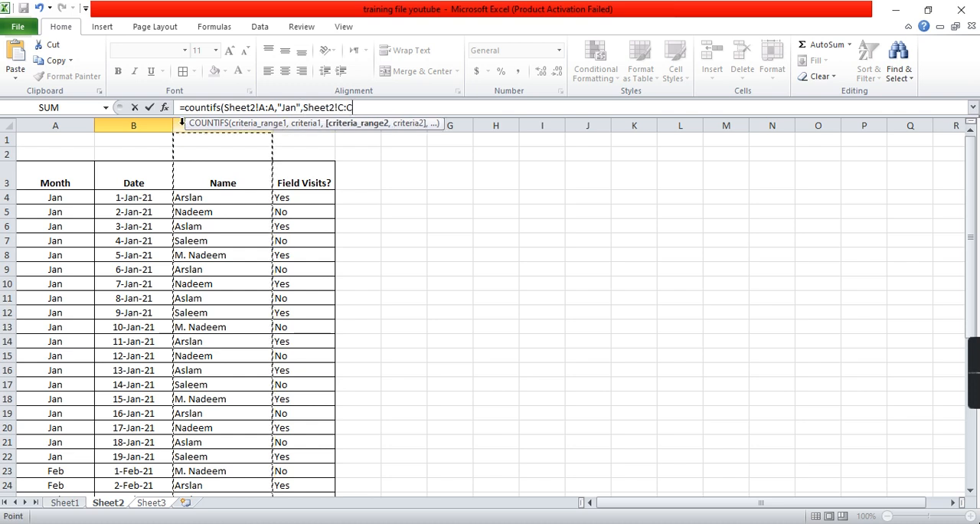
type(",")
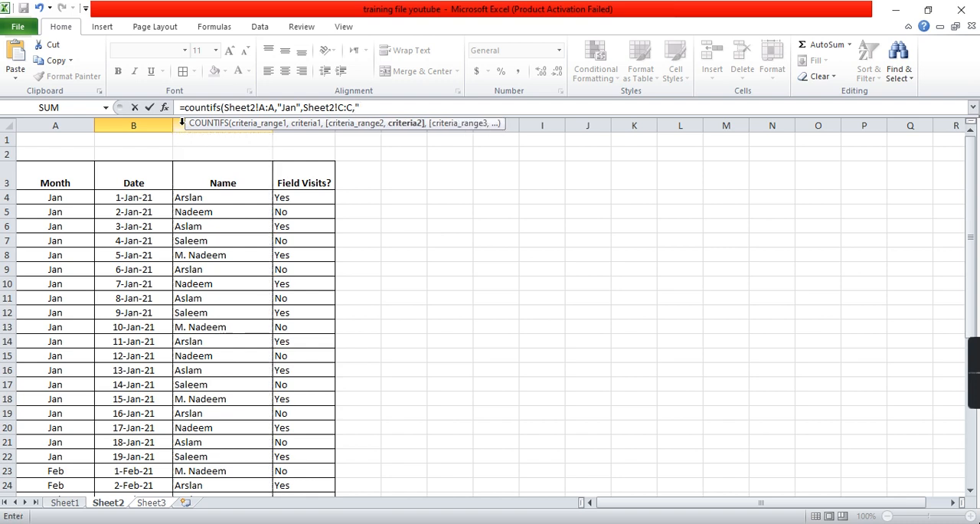
type("\"Arslan\",")
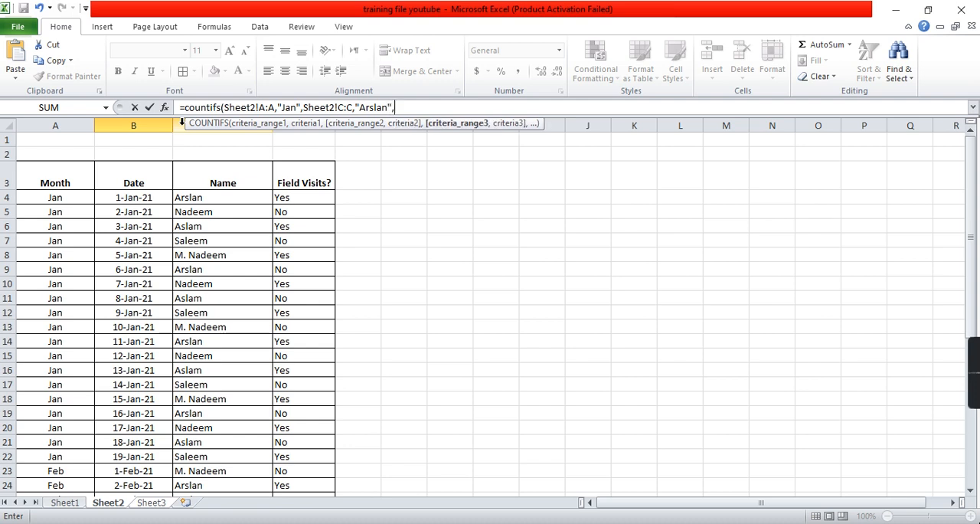
left_click(286, 126)
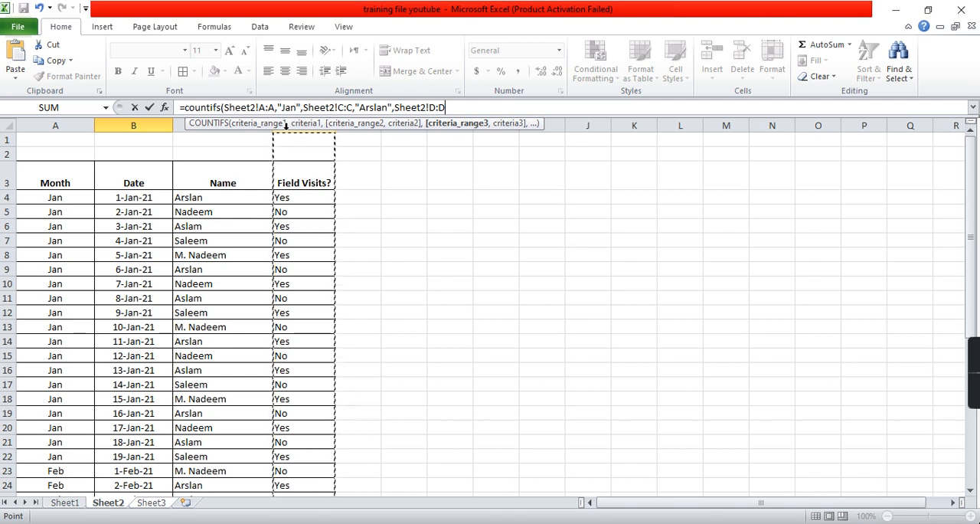
type(",\"yes")
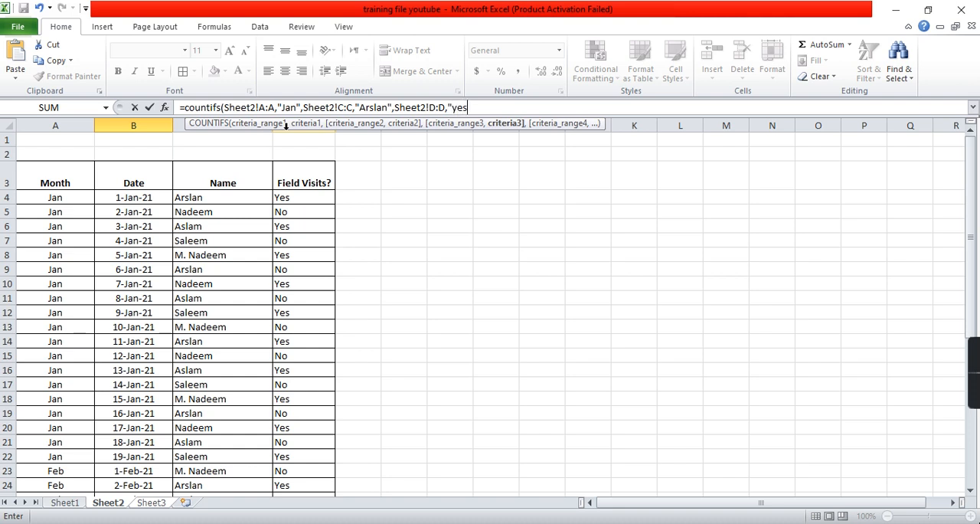
type("\")")
key("Return")
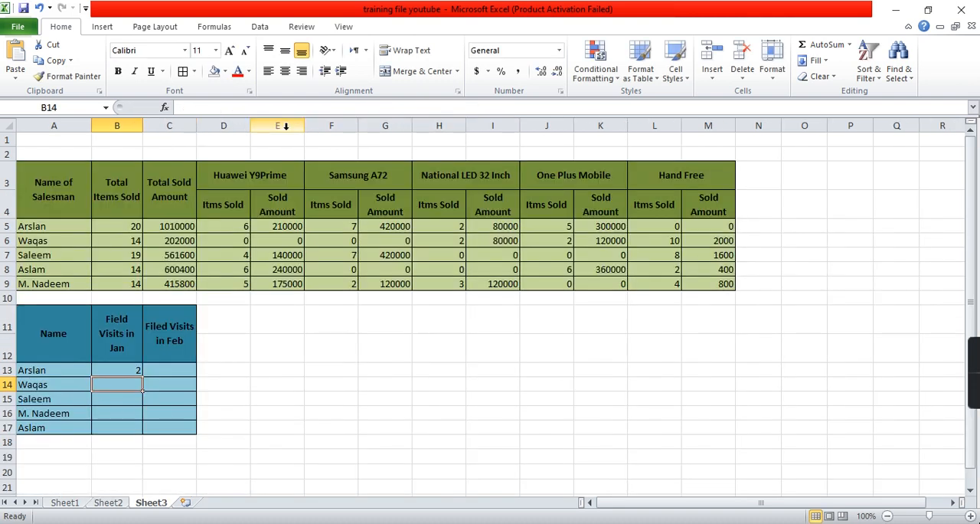
- Fill B13's formula down to B17 and change the name criterion in B14 to the salesman listed in A14
key("Up")
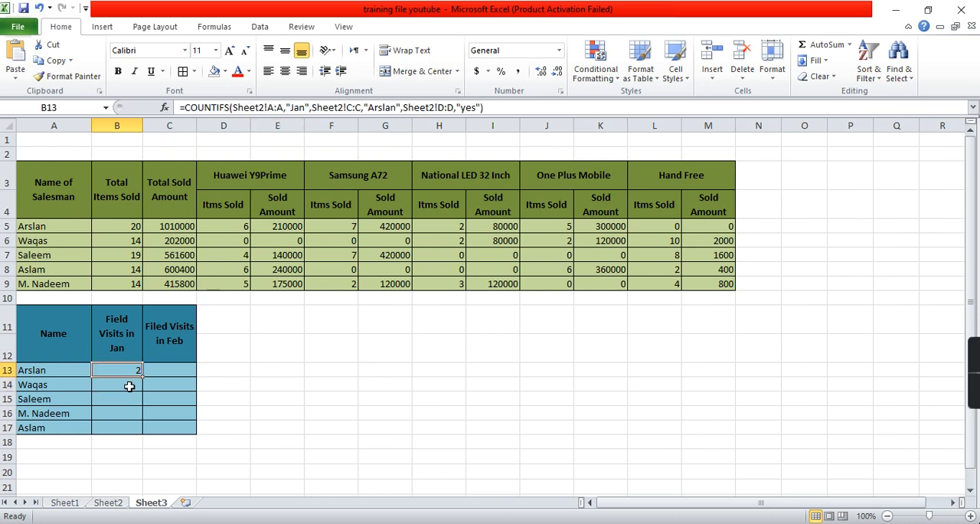
left_click_drag(143, 378, 141, 435)
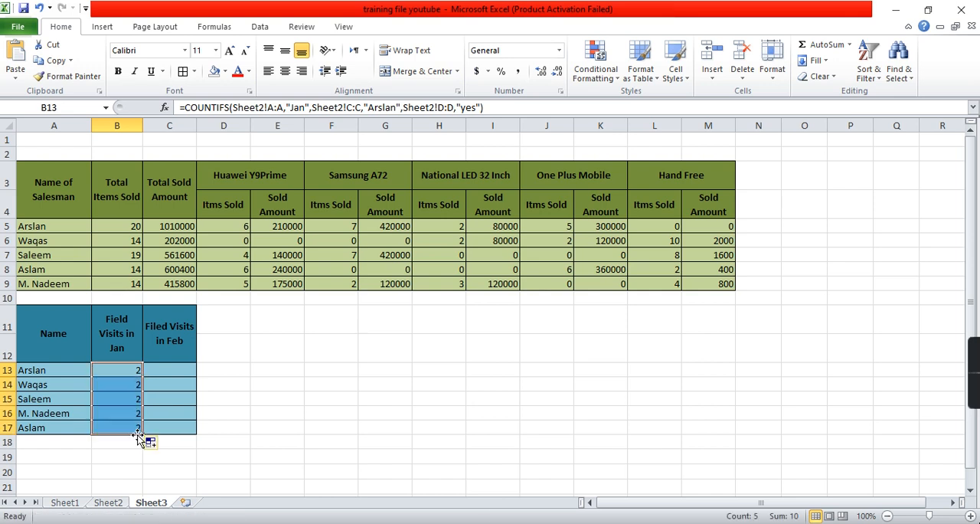
left_click(127, 384)
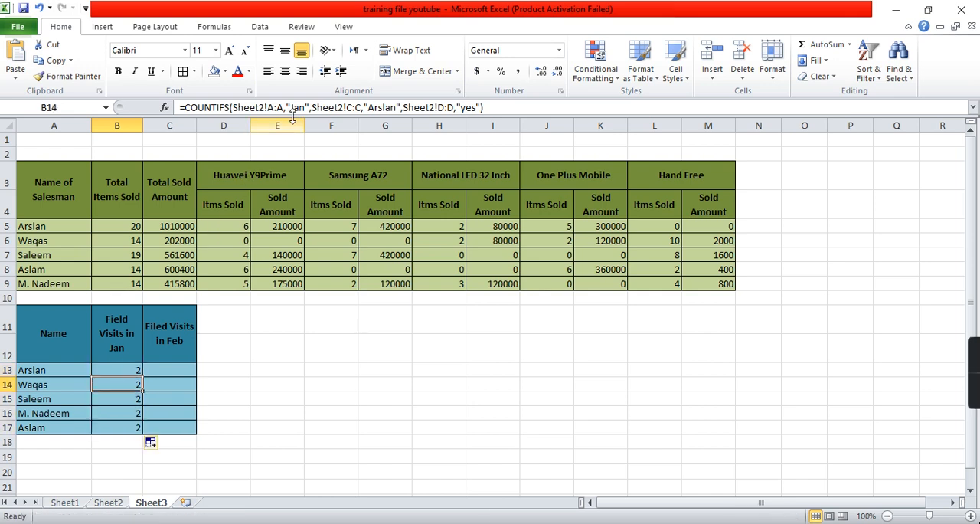
left_click(381, 107)
key("shift+Right")
key("shift+Right")
key("shift+Right")
key("shift+Right")
key("shift+Right")
key("shift+Right")
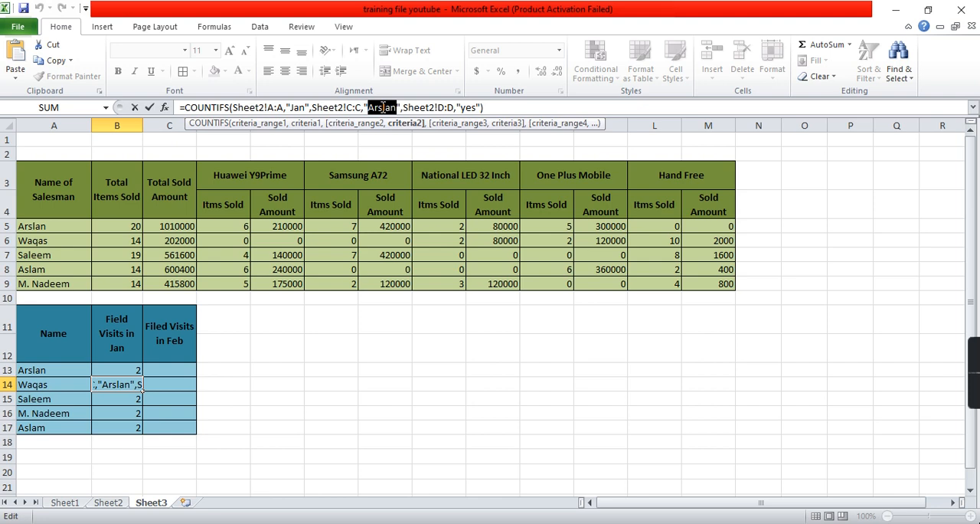
type("Waqas")
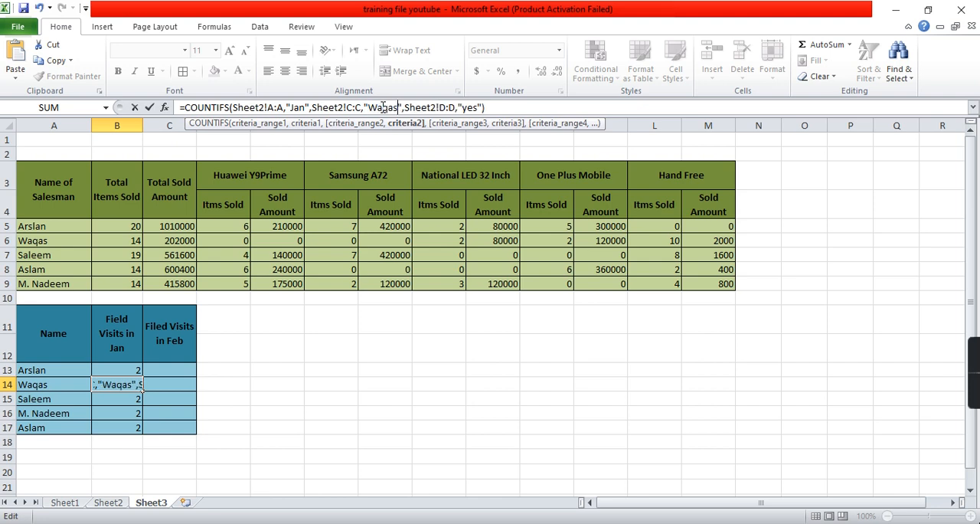
key("Return")
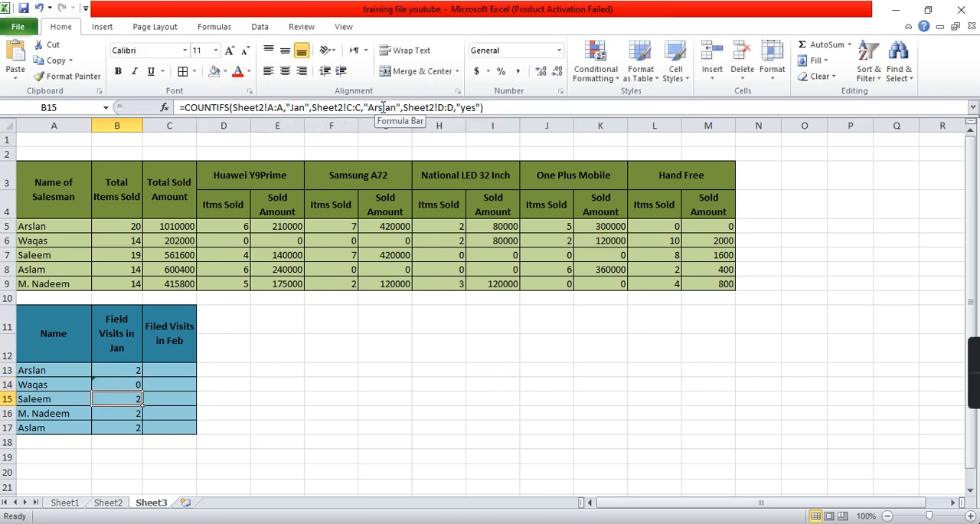
- Replace the name criterion in B15's COUNTIFS formula with the salesman's name from A15
left_click(383, 107)
key("Left")
key("Left")
key("Left")
key("Left")
key("Left")
key("Left")
key("Left")
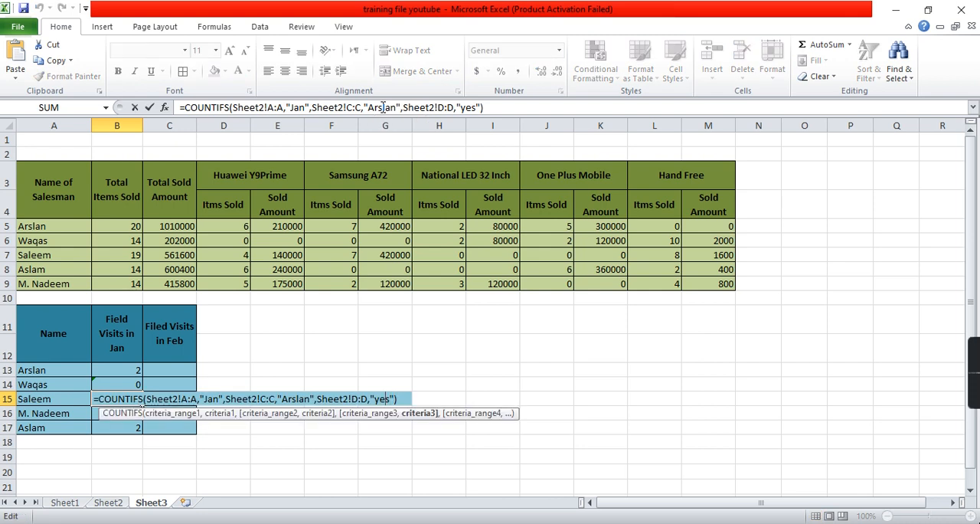
key("Left")
key("Left")
key("BackSpace")
key("BackSpace")
key("BackSpace")
key("BackSpace")
key("BackSpace")
key("BackSpace")
type("Saleem")
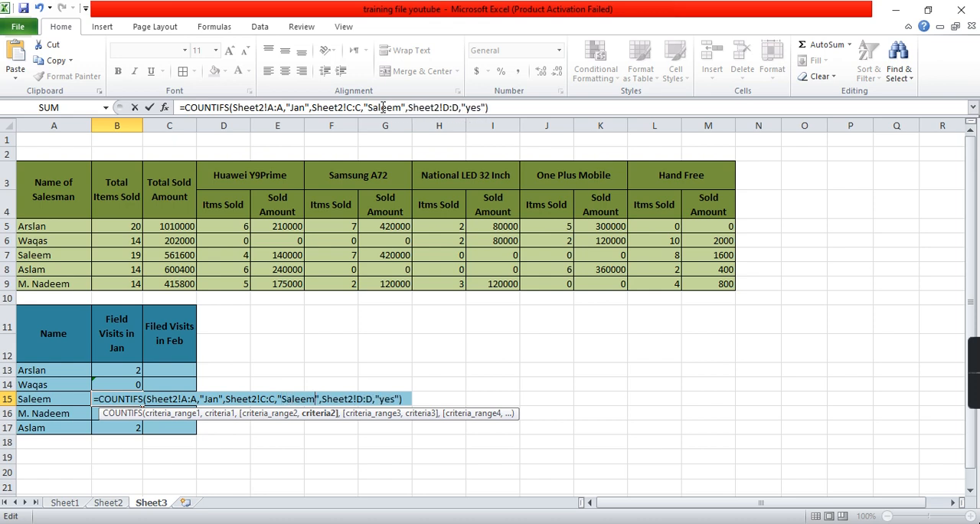
key("Return")
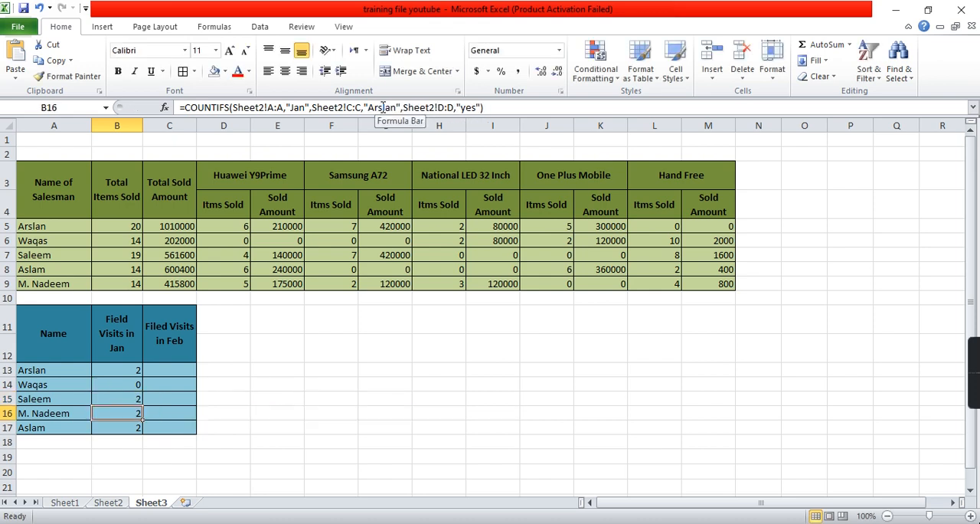
- Replace the name criterion in B16's COUNTIFS formula with the salesman's full name as written in A16
key("F2")
left_click(383, 107)
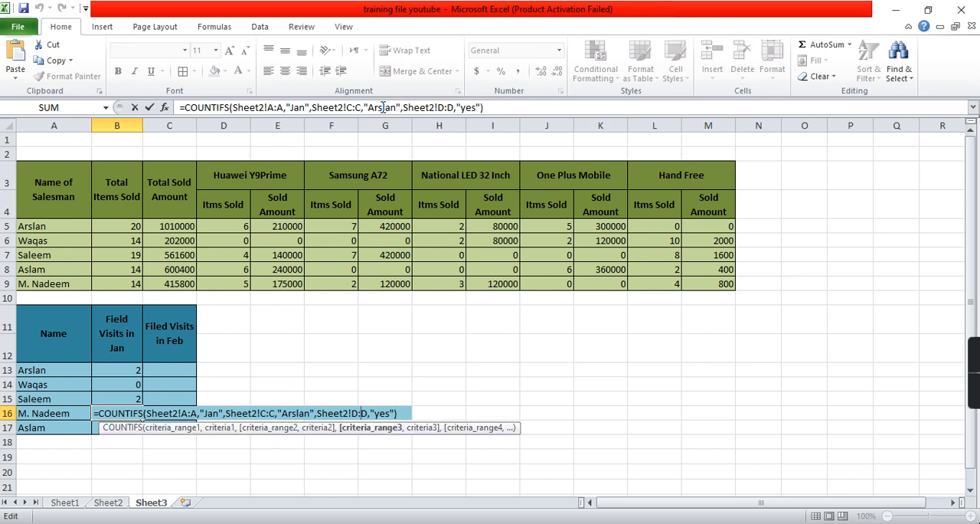
key("BackSpace")
key("BackSpace")
key("BackSpace")
key("BackSpace")
key("BackSpace")
key("BackSpace")
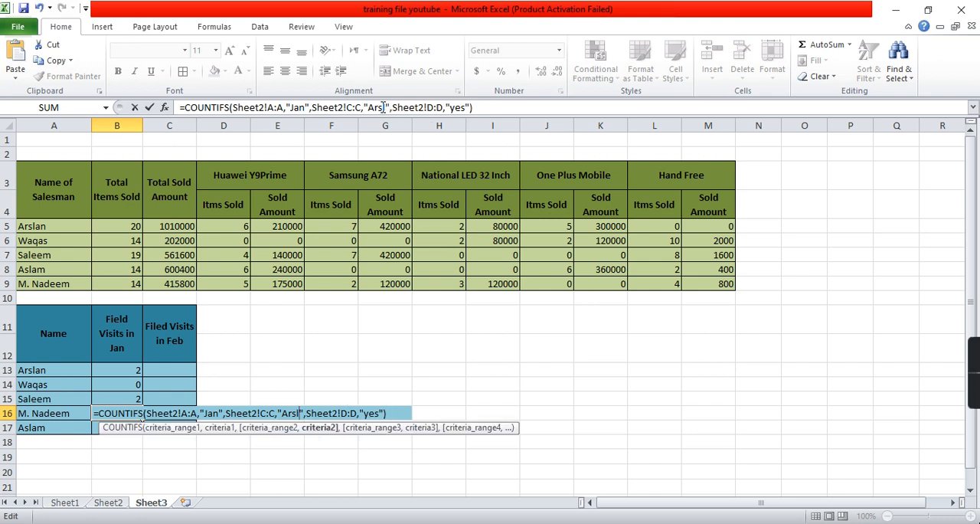
type("M.")
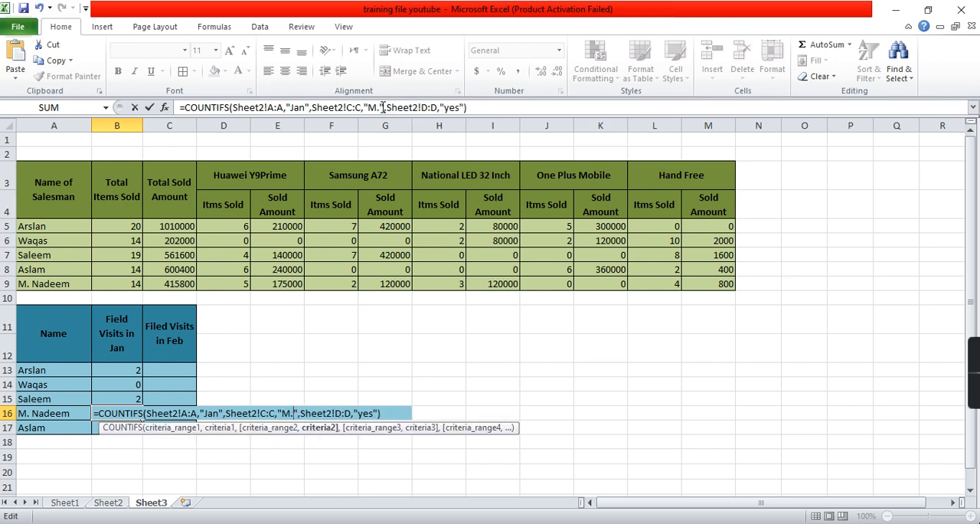
type(" Nadeem")
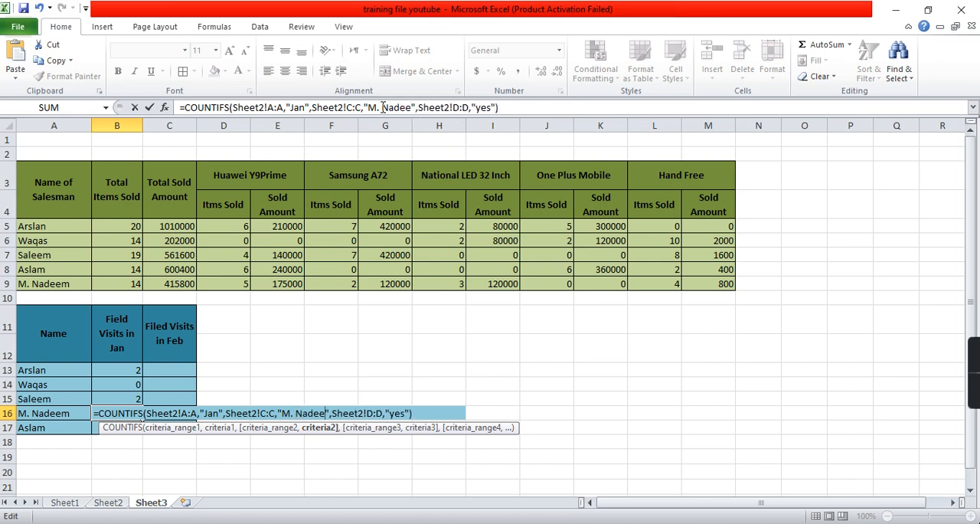
type("\"")
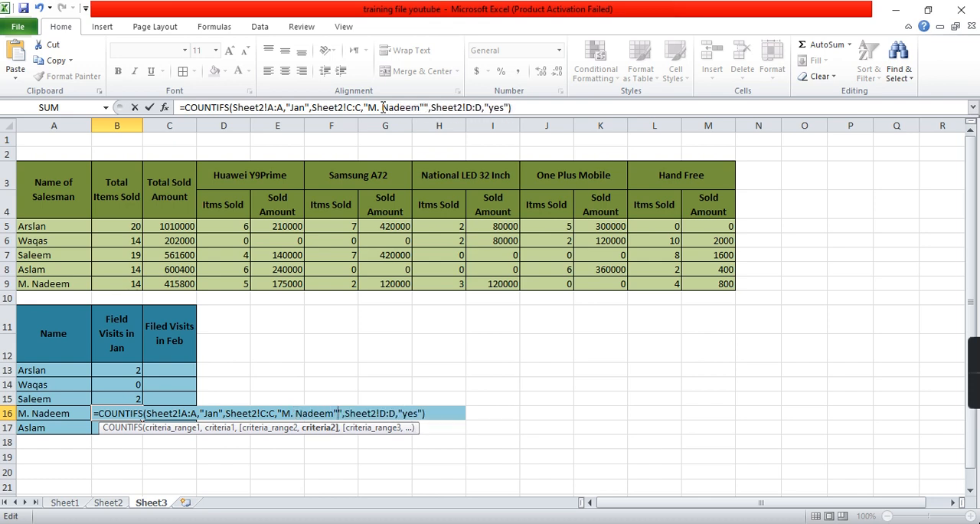
key("BackSpace")
key("Return")
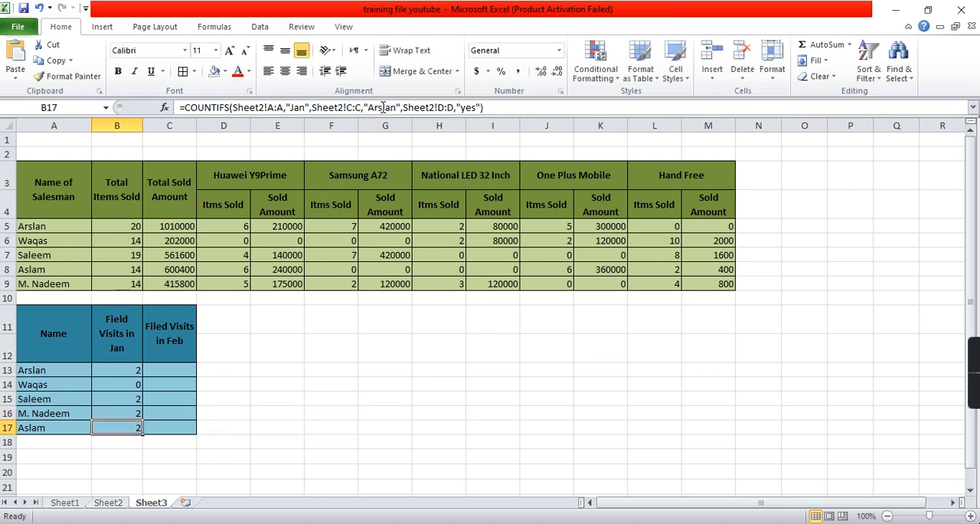
- Replace the name criterion in B17's COUNTIFS formula with the salesman's name from A17
key("F2")
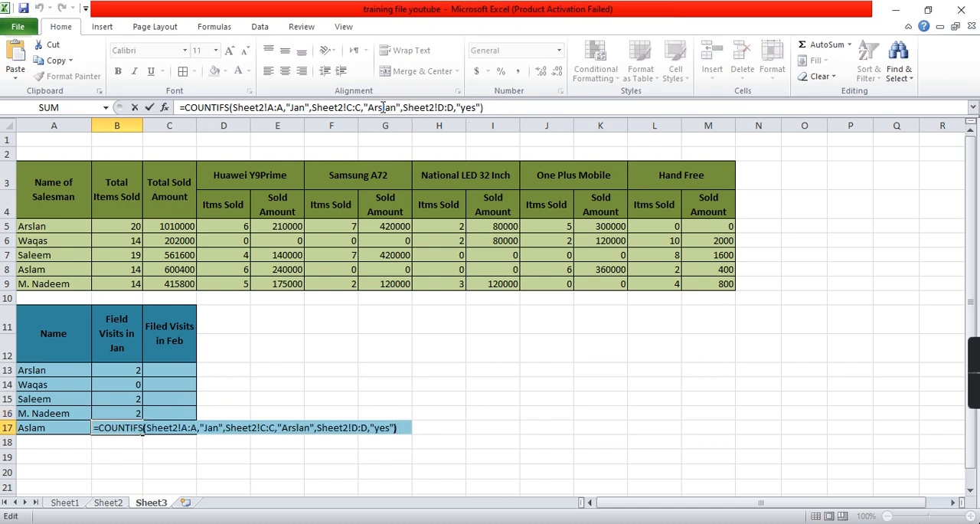
key("Left")
key("Left")
key("Left")
key("Left")
key("Left")
key("Left")
key("Left")
key("Left")
key("Left")
key("Left")
key("Left")
key("Left")
key("Left")
key("Left")
key("Left")
key("Left")
key("Left")
key("Left")
key("Left")
key("BackSpace")
key("BackSpace")
key("BackSpace")
key("BackSpace")
key("BackSpace")
key("BackSpace")
type("Aslam")
key("Return")
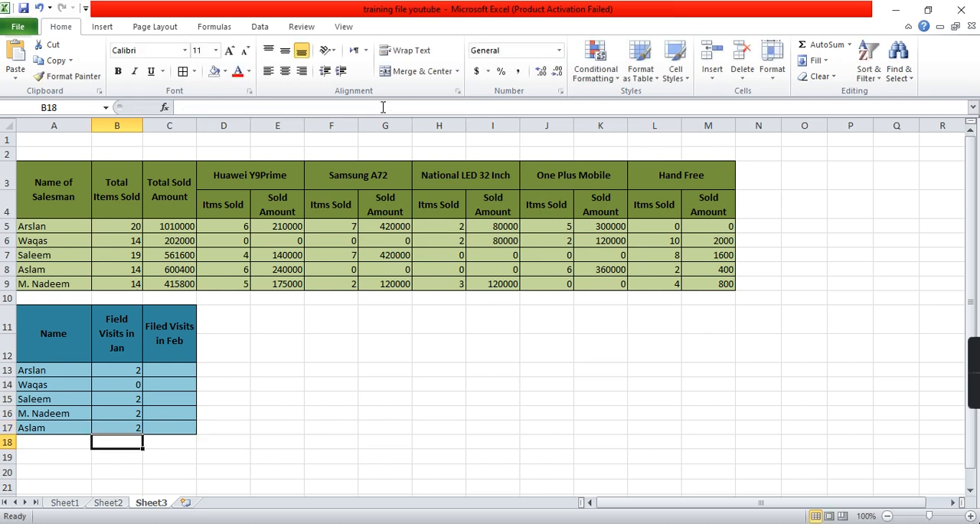
- Copy the complete COUNTIFS formula text from B13 into C13, keeping its column references as they are
left_click_drag(131, 370, 133, 435)
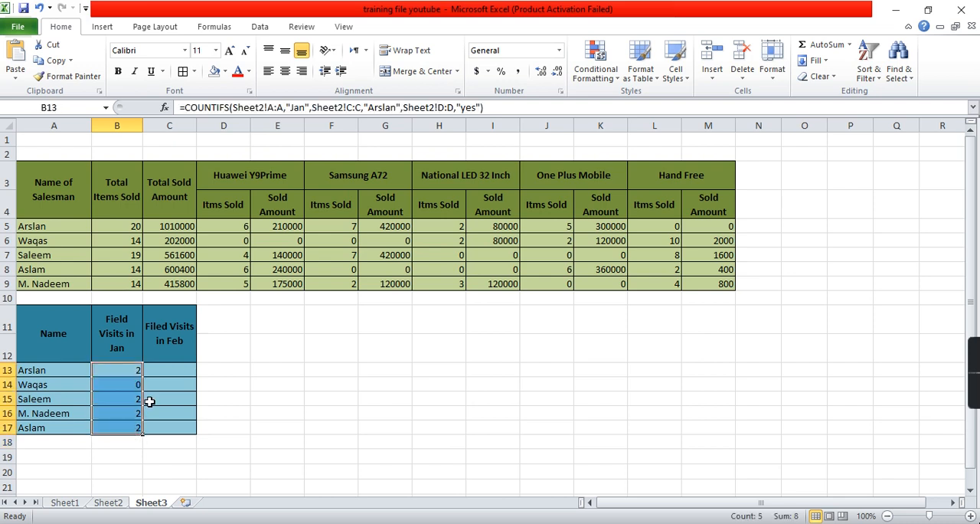
left_click(131, 371)
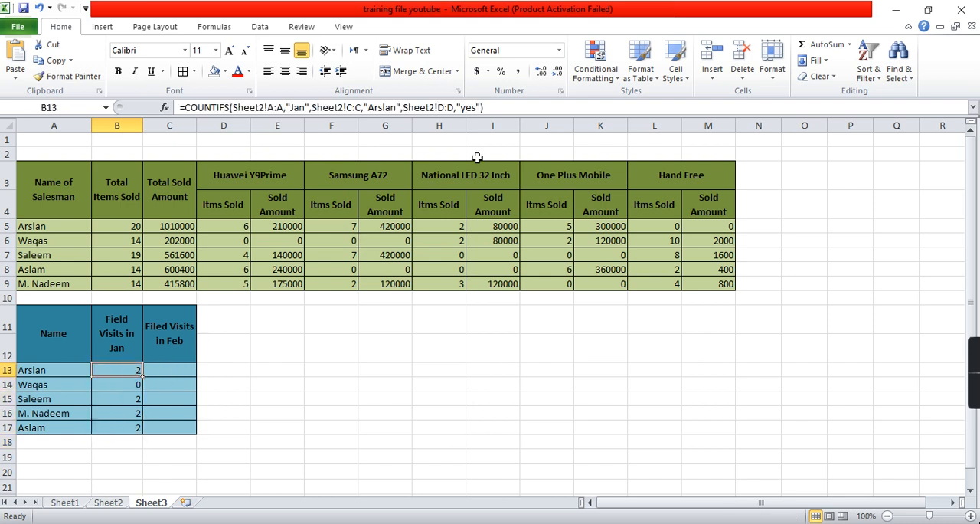
left_click_drag(483, 107, 174, 109)
key("ctrl+c")
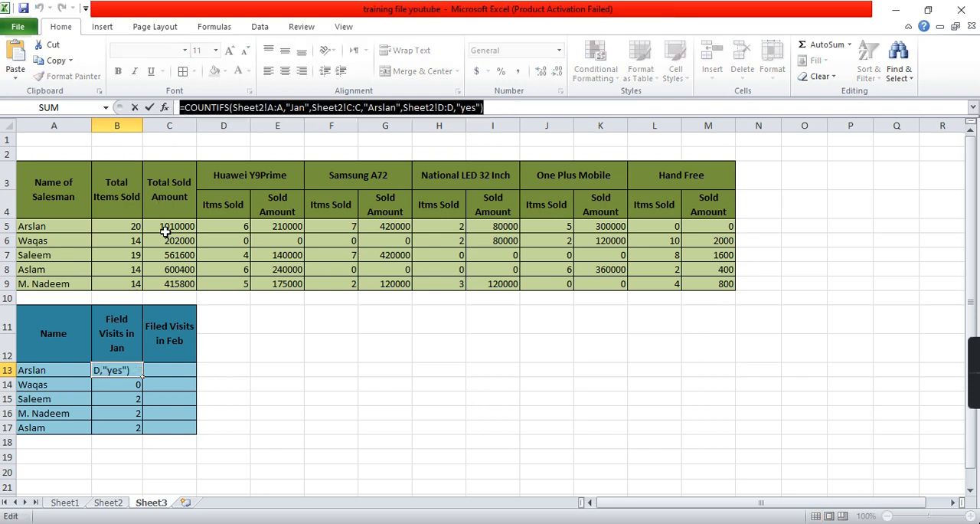
key("Return")
left_click(176, 368)
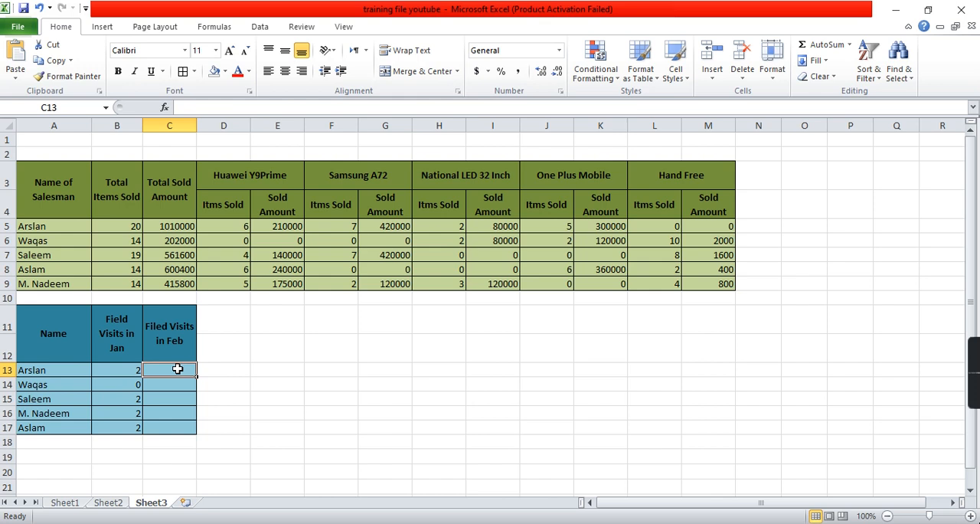
left_click(203, 108)
key("ctrl+v")
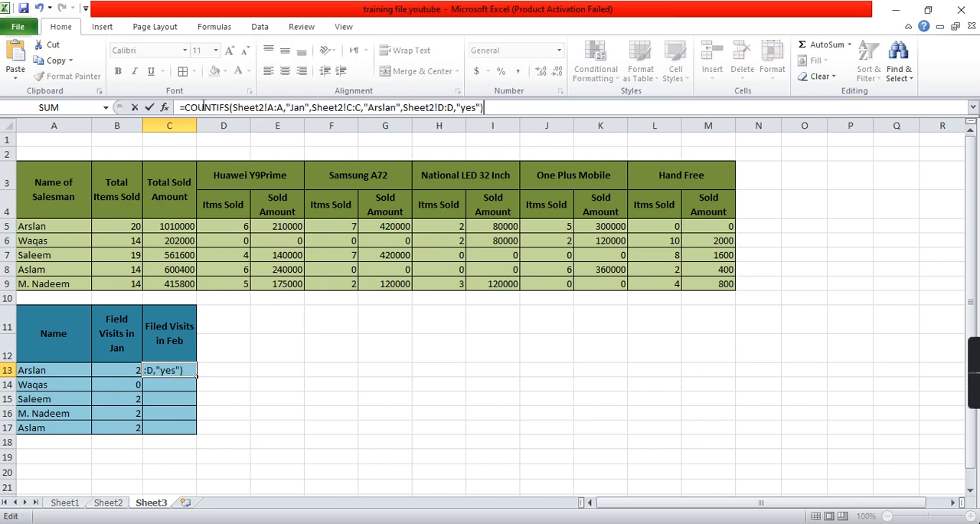
key("Return")
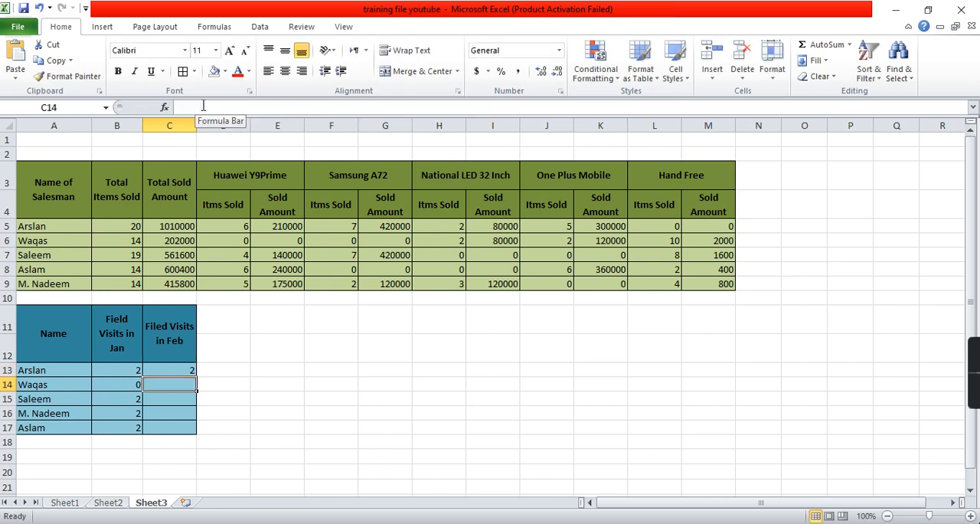
- Change the month criterion in C13's COUNTIFS formula to "Feb" and fill the formula down to C17
key("Up")
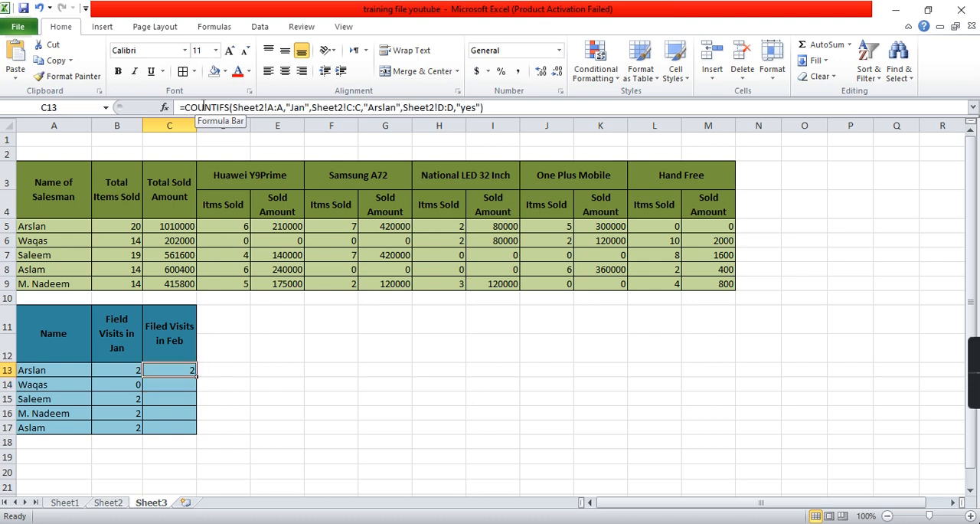
left_click(292, 107)
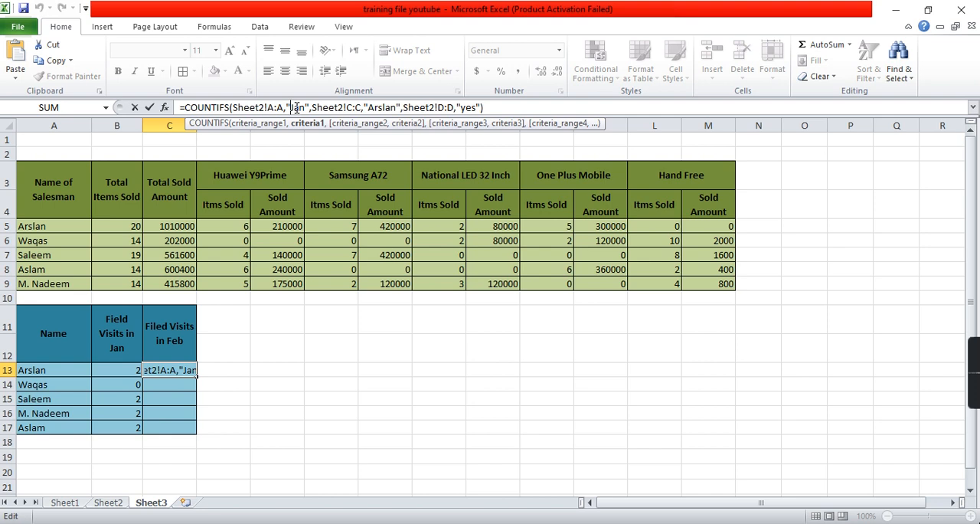
key("Delete")
key("Delete")
key("Delete")
type("Feb")
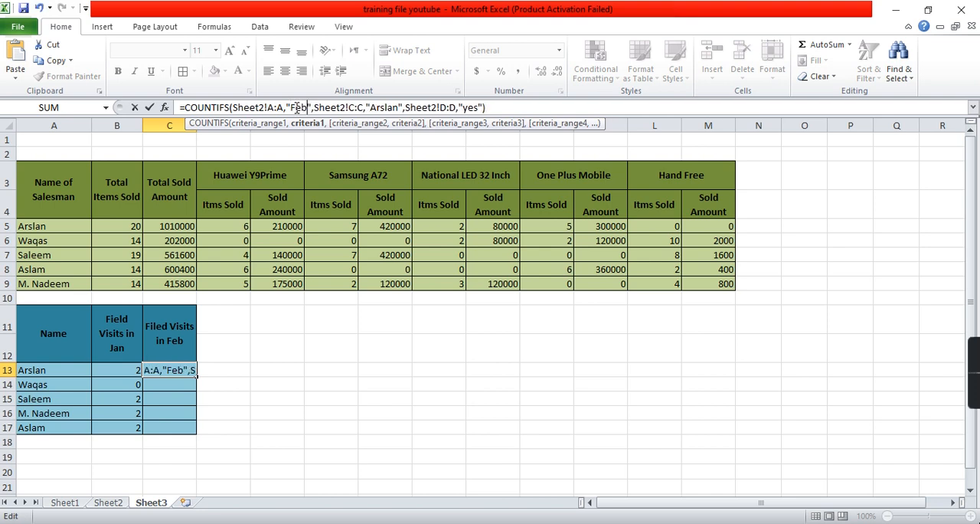
key("Return")
key("Up")
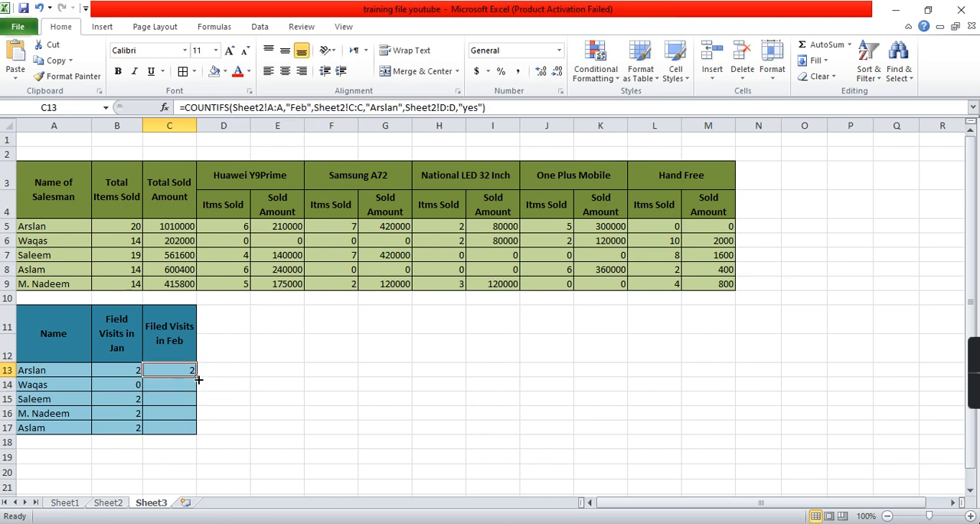
left_click(138, 384)
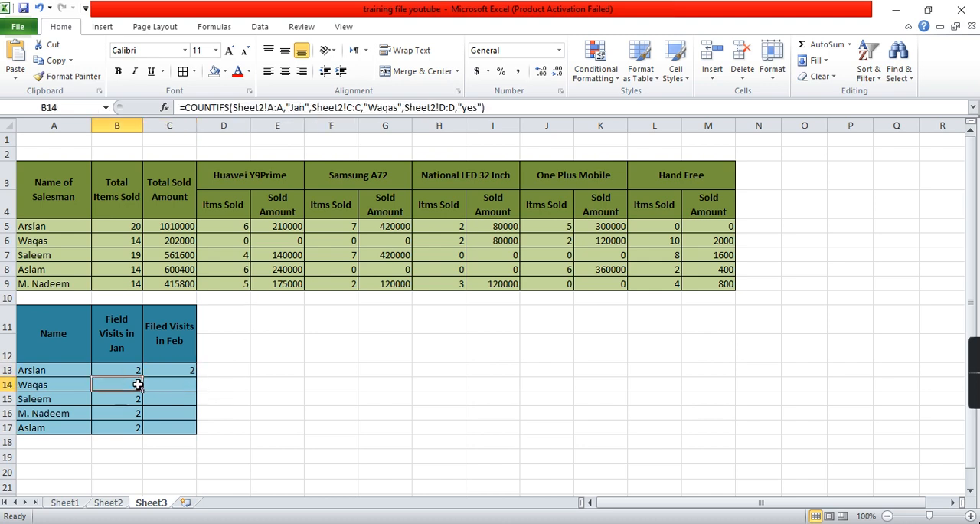
left_click_drag(179, 368, 195, 431)
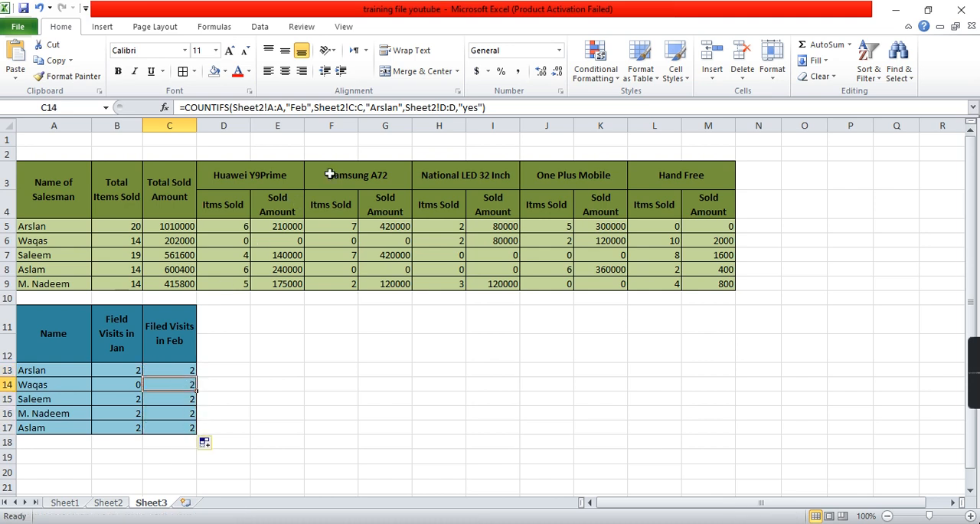
- Replace the name criterion in C14's COUNTIFS formula with the salesman's name from A14
left_click(391, 107)
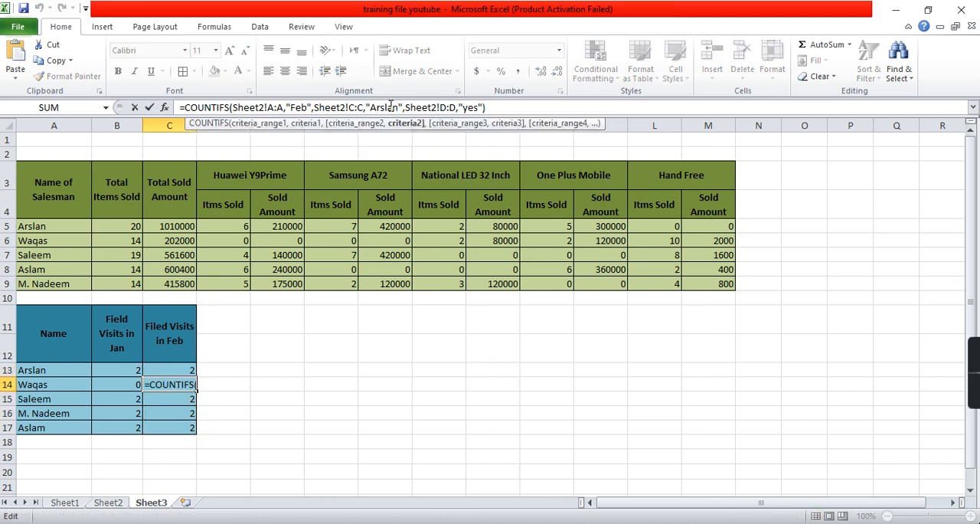
key("shift+Right")
key("shift+Right")
key("shift+Right")
key("shift+Right")
key("shift+Right")
key("shift+Right")
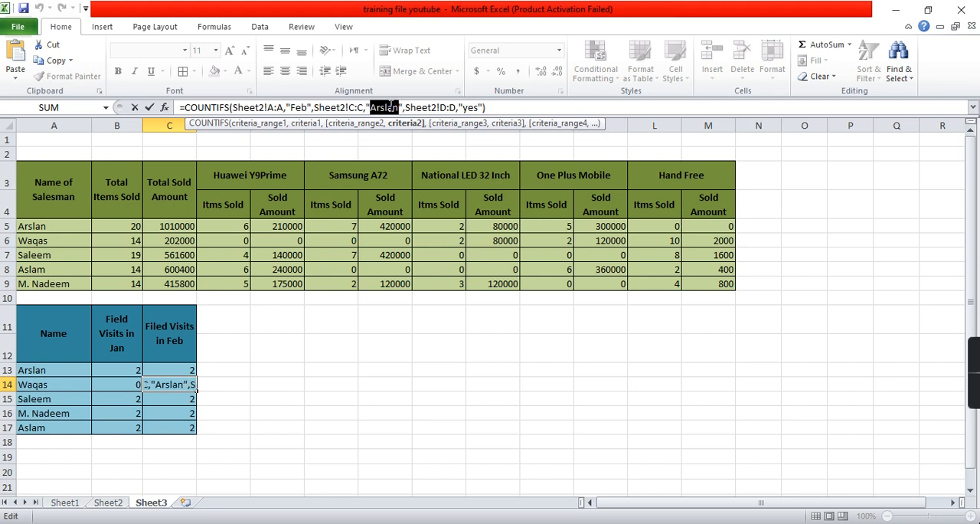
type("Waqas")
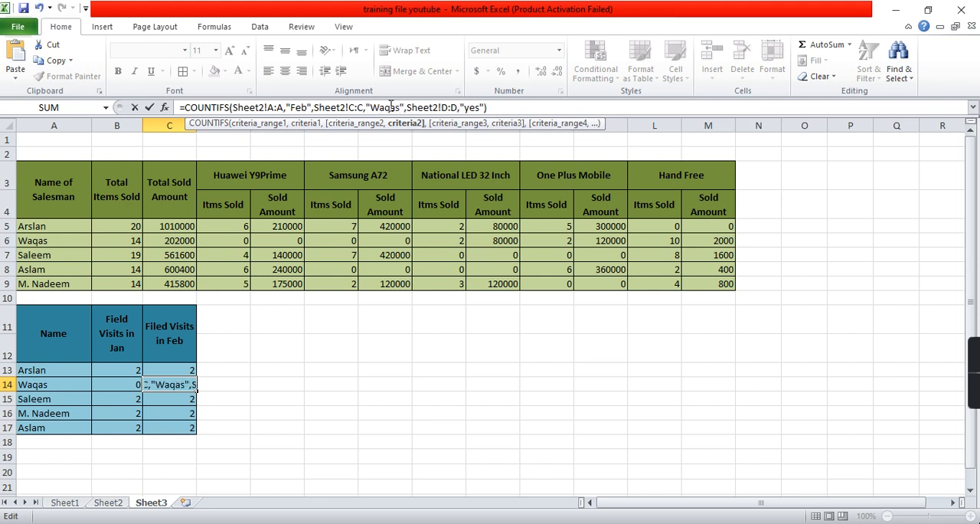
key("Return")
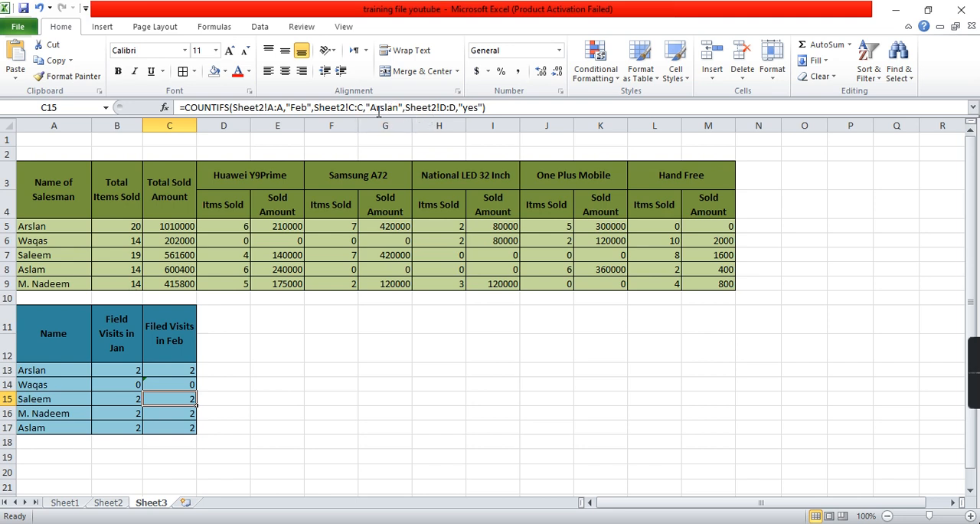
- Replace the name criterion in C15's COUNTIFS formula with the salesman's name from A15
left_click(381, 108)
key("Left")
key("Left")
key("shift+Right")
key("shift+Right")
key("shift+Right")
key("shift+Right")
key("shift+Right")
key("shift+Right")
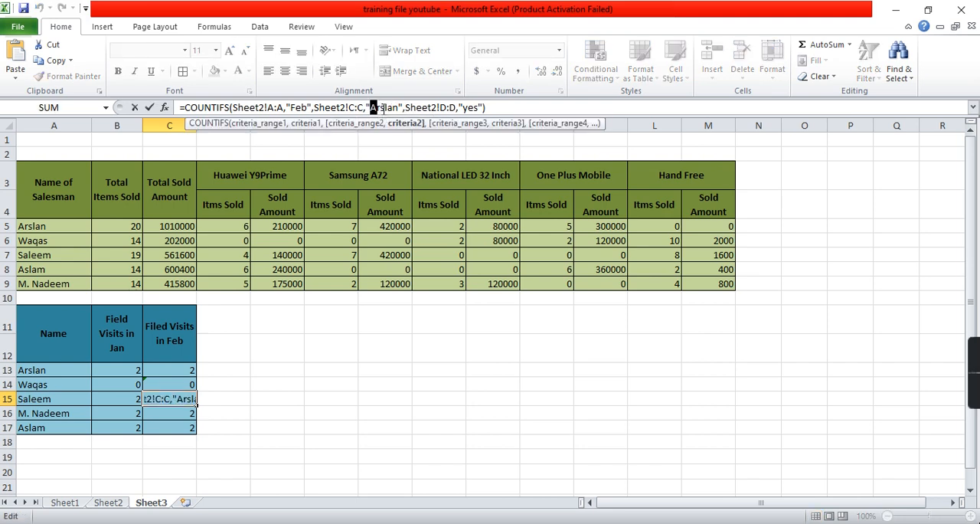
type("Saleem")
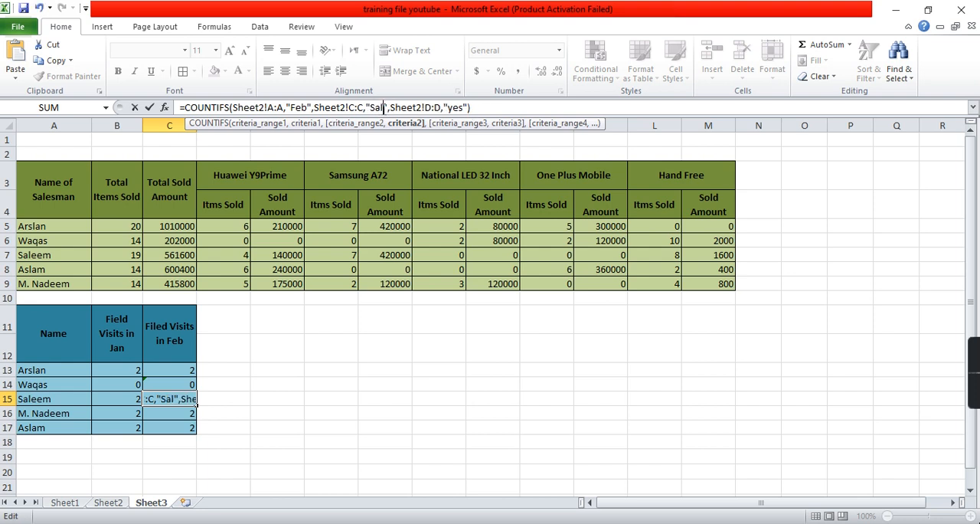
key("Return")
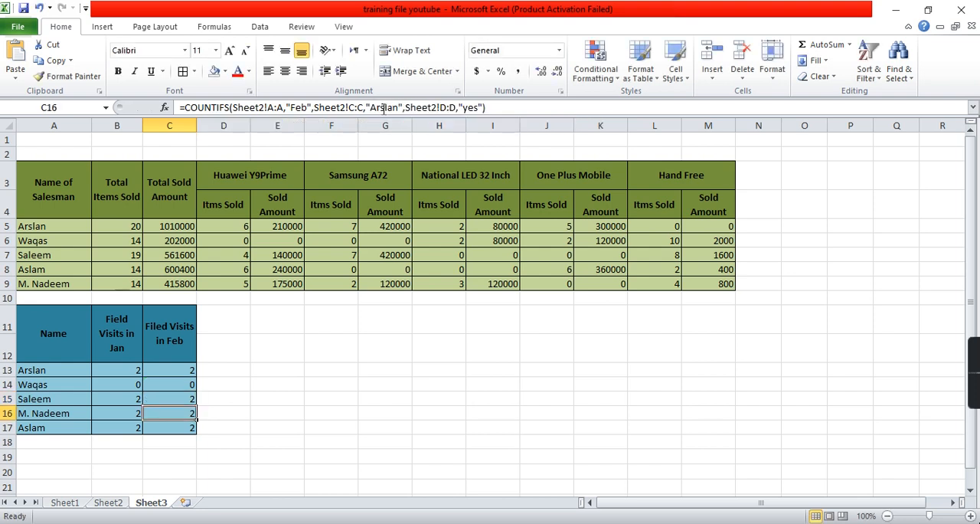
- Replace the name criterion in C16's COUNTIFS formula with the salesman's full name as written in A16
left_click(383, 107)
key("Left")
key("Left")
key("Left")
key("shift+Right")
key("shift+Right")
key("shift+Right")
key("shift+Right")
key("shift+Right")
key("shift+Right")
type("M. Na")
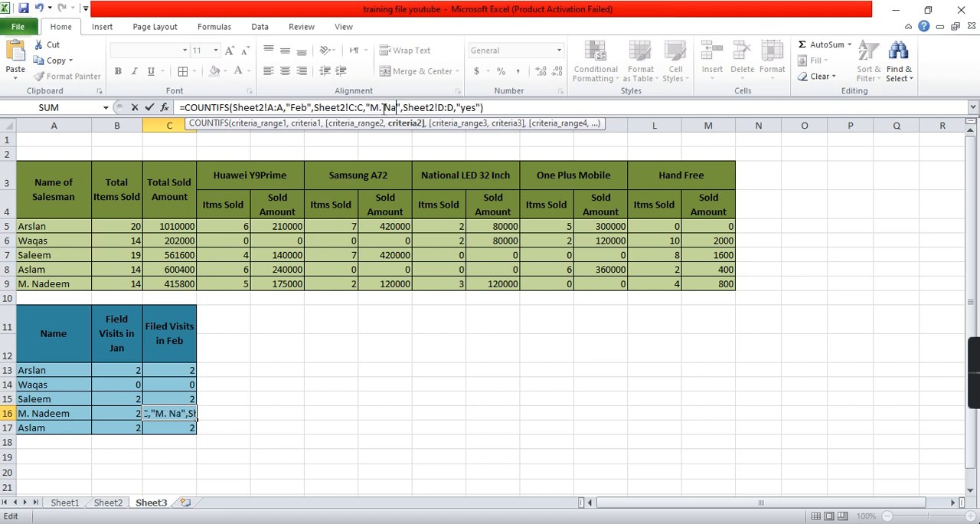
type("deem")
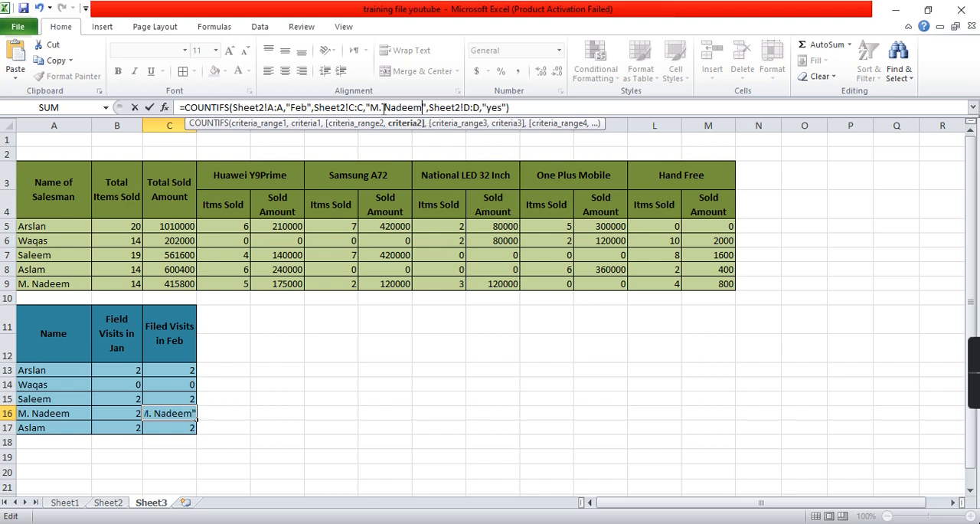
key("Return")
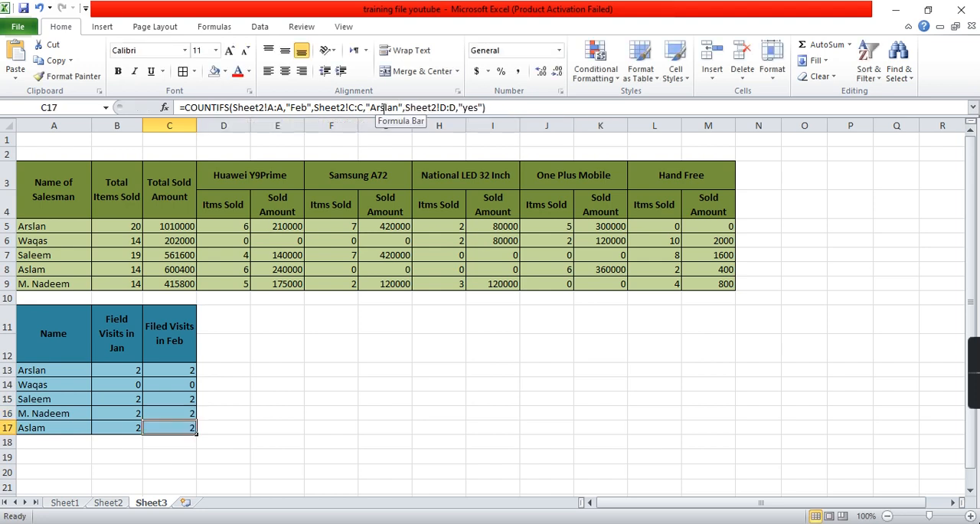
- Replace the name criterion in C17's COUNTIFS formula with the salesman's name from A17
left_click(384, 107)
key("Left")
key("Left")
key("Left")
key("Left")
key("Left")
key("Left")
key("Left")
key("Left")
key("Left")
key("Left")
key("Left")
key("Left")
key("Left")
key("Left")
key("Left")
key("Left")
key("Left")
key("Left")
key("Left")
key("Left")
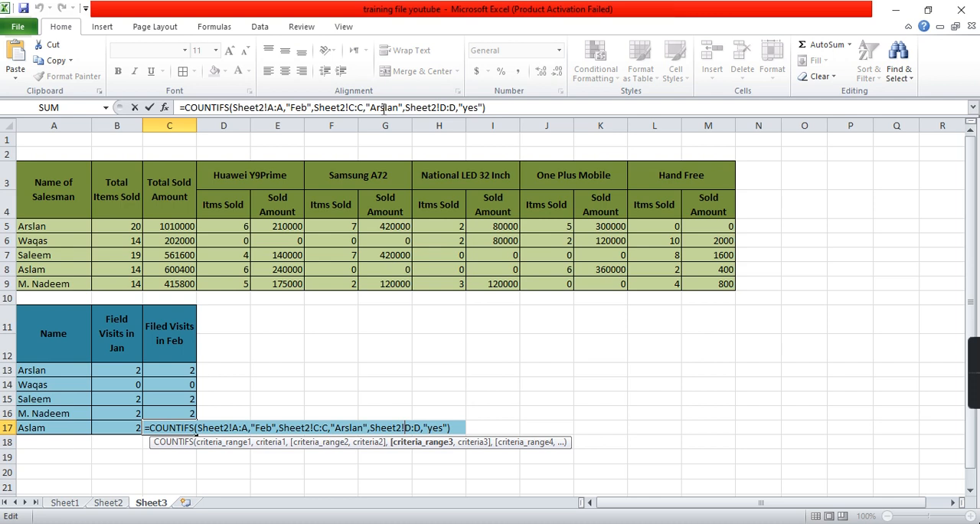
key("shift+Right")
key("shift+Right")
key("shift+Right")
key("shift+Right")
key("shift+Right")
key("shift+Right")
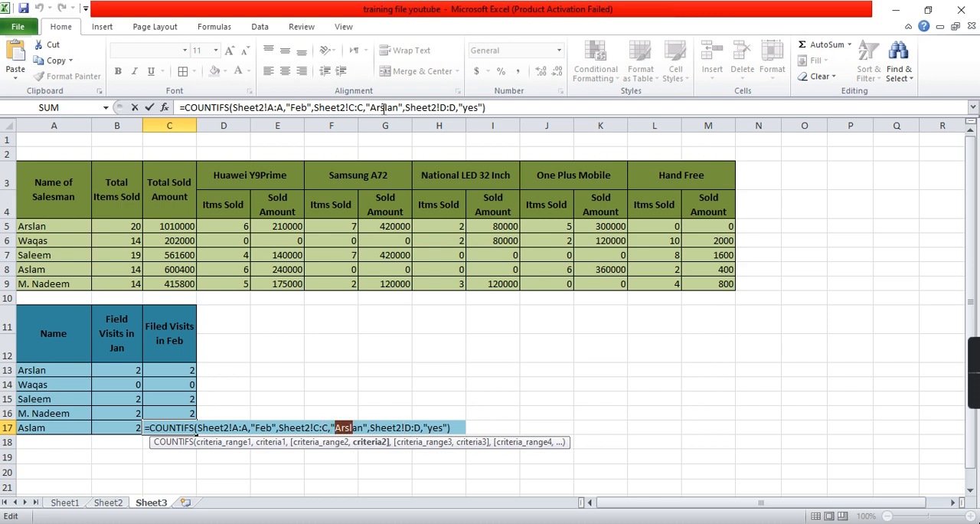
type("Aslam")
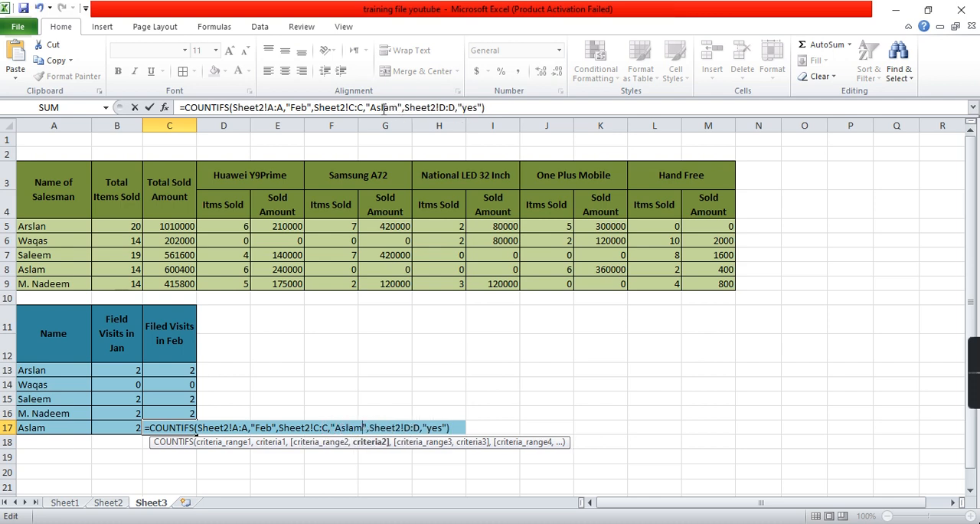
key("Return")
- Check the salesman from row 14 against the visit records on Sheet2 and the sales records on Sheet1
key("Up")
key("Up")
key("Up")
key("Up")
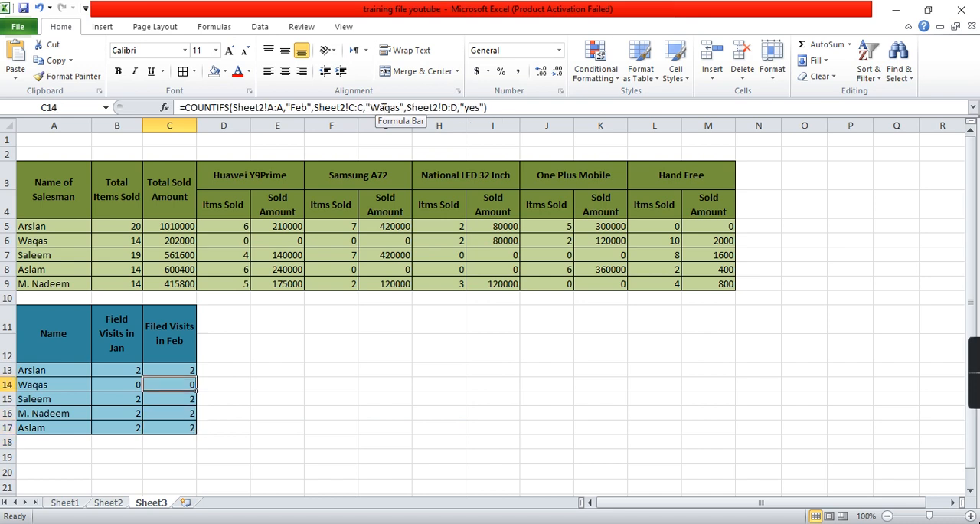
left_click(107, 503)
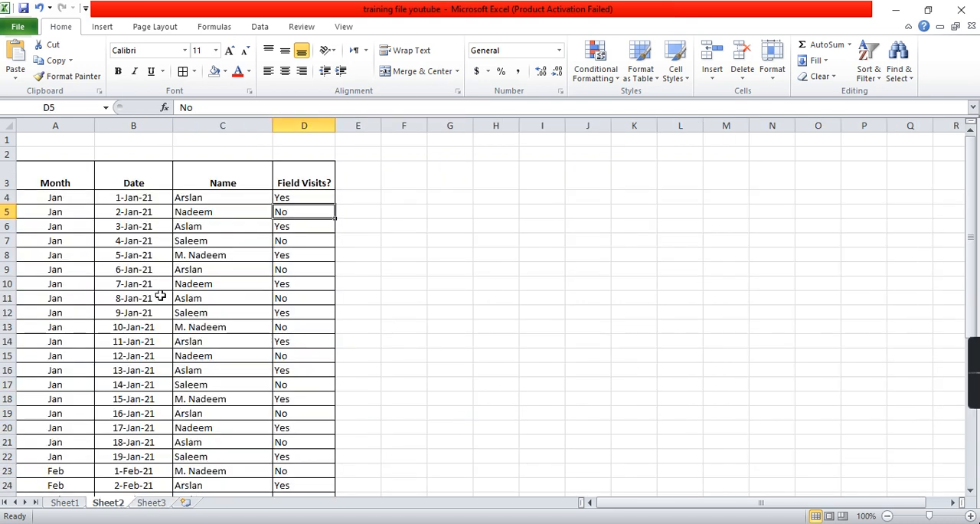
left_click(74, 196)
key("ctrl+shift+Down")
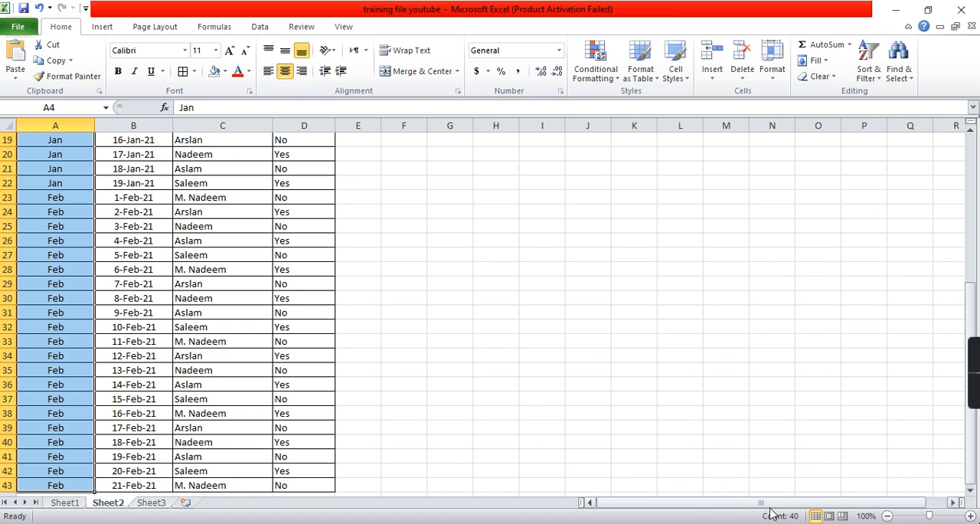
left_click(154, 502)
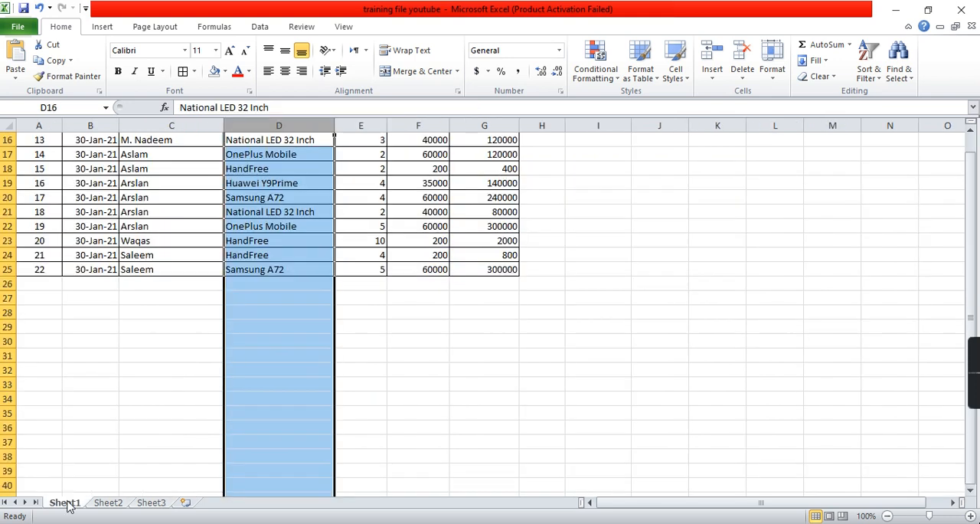
left_click(65, 503)
left_click(195, 239)
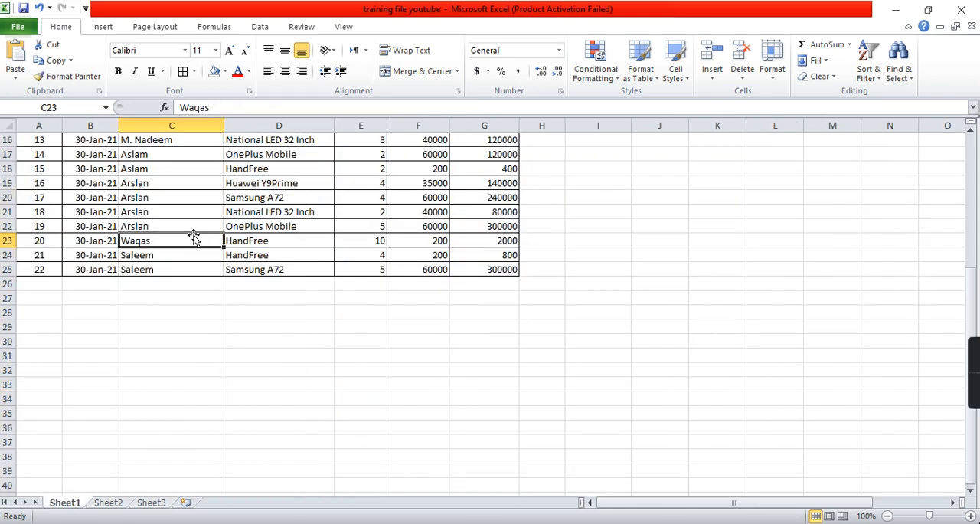
scroll(194, 236, "up", 5)
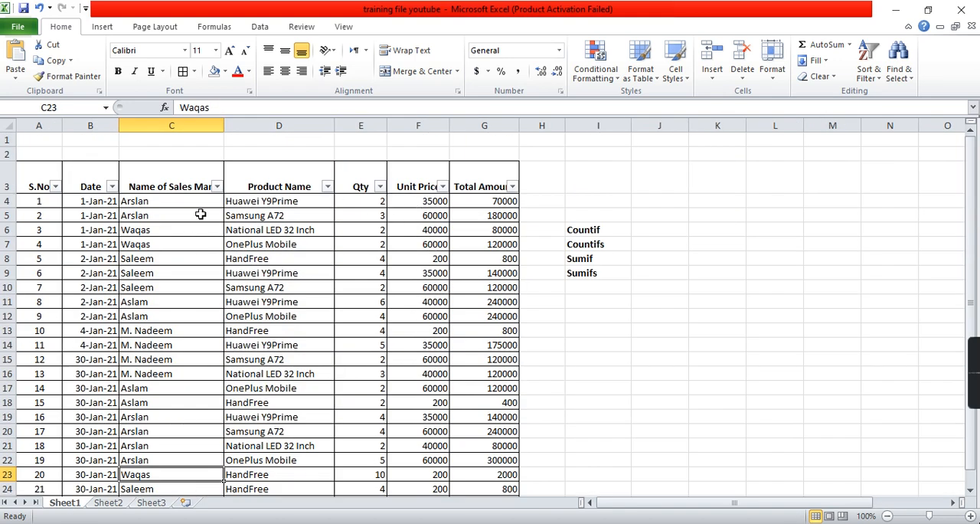
left_click(107, 502)
scroll(271, 257, "up", 7)
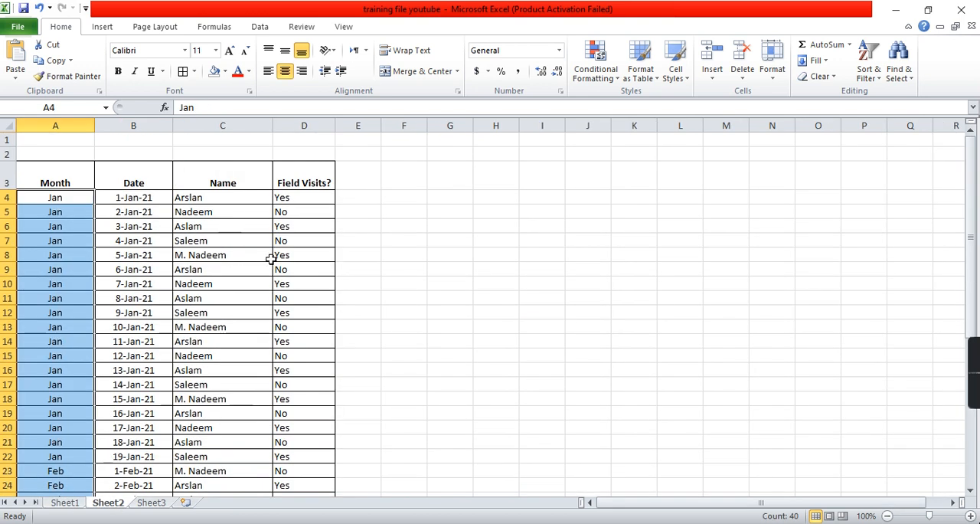
- Add filters to Sheet2's header row A3:D3
left_click_drag(84, 181, 278, 181)
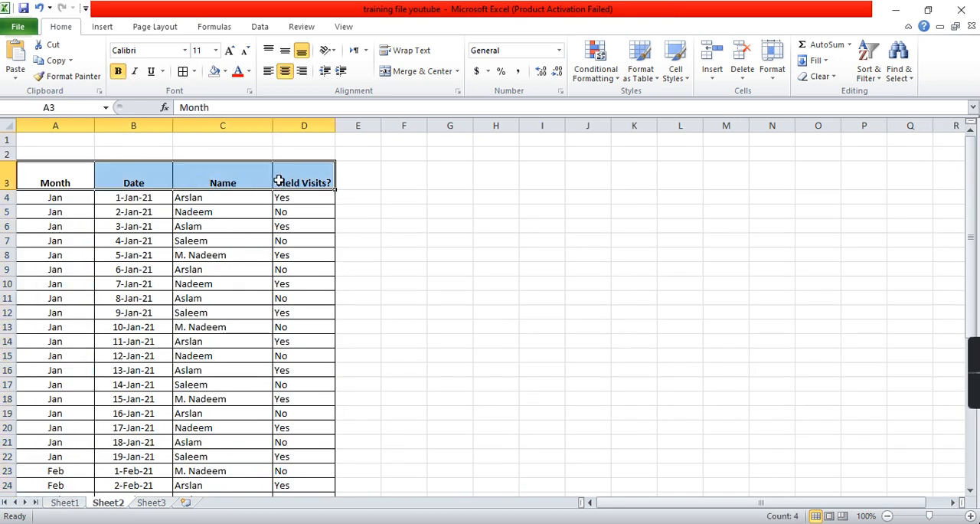
left_click(260, 28)
left_click(371, 61)
left_click(305, 212)
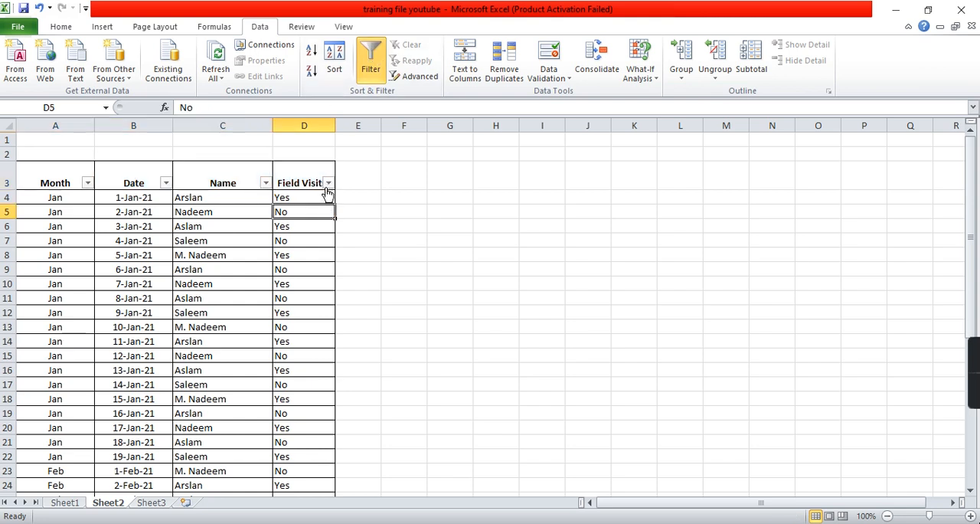
- Filter Sheet2's Field Visits column to show only the Yes rows
left_click(328, 183)
left_click(219, 316)
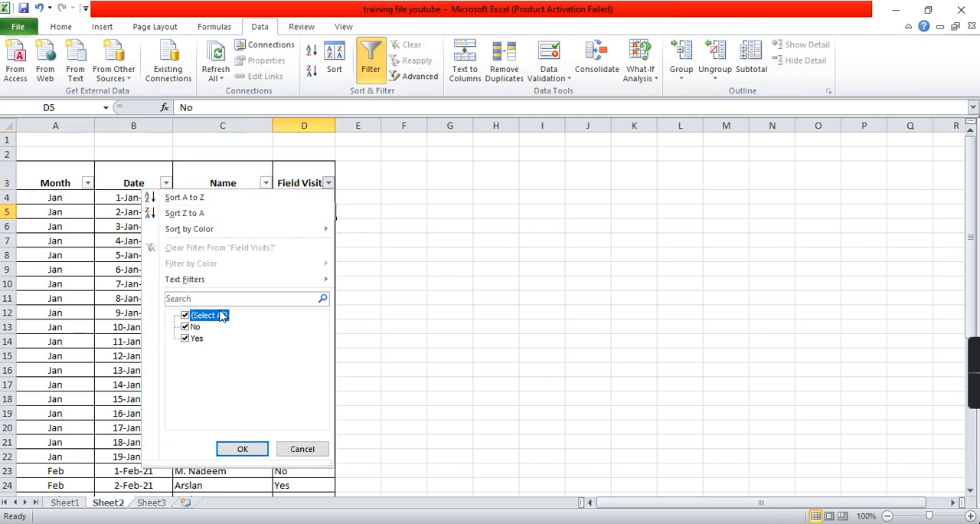
left_click(188, 341)
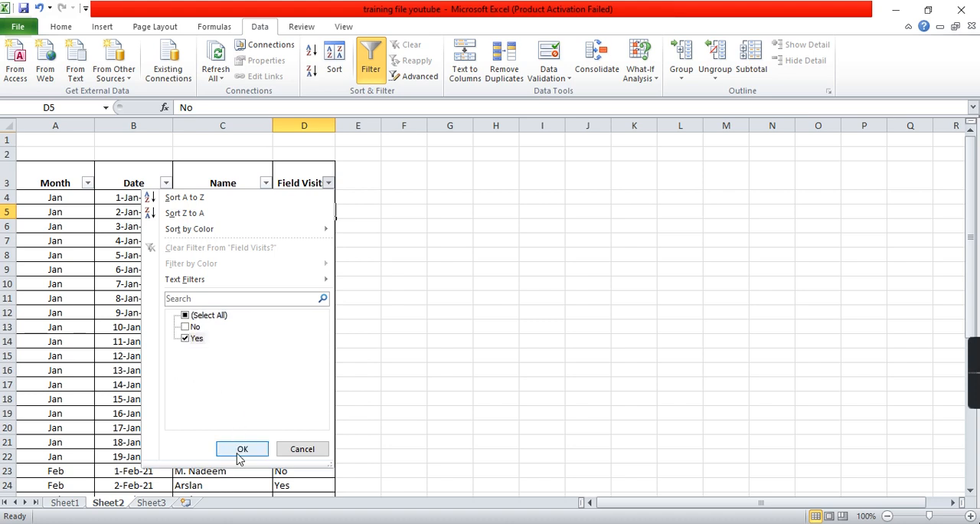
left_click(242, 450)
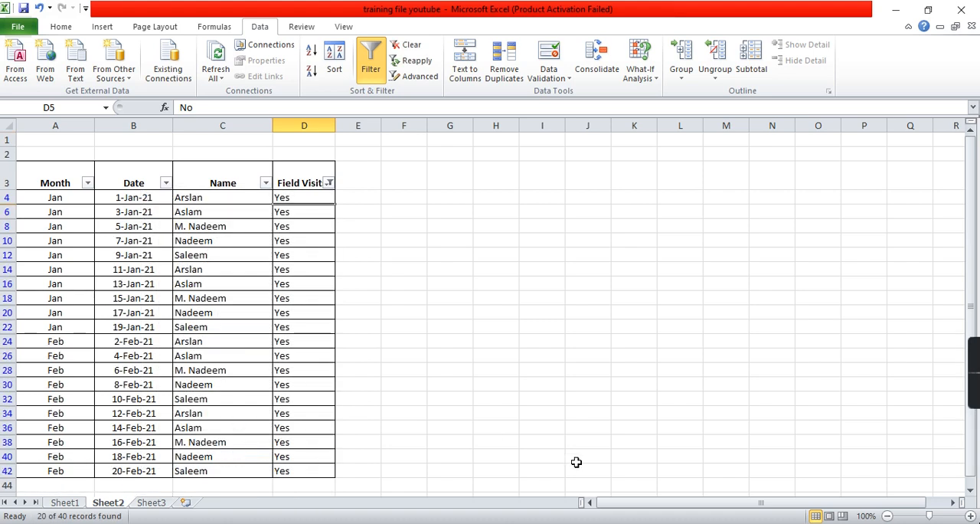
- Compare the January and February visit counts in Sheet3's B13:C17 with the filtered months and names on Sheet2
left_click(80, 197)
key("ctrl+shift+Down")
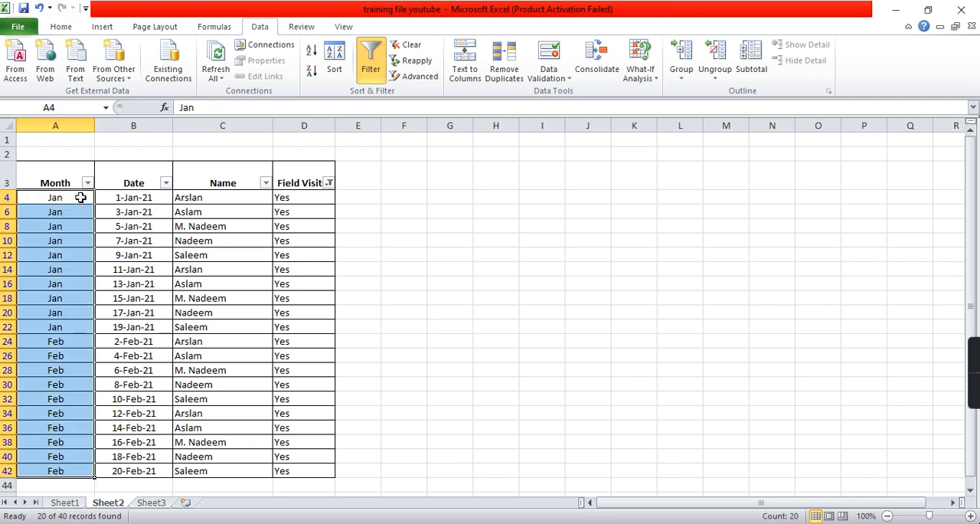
left_click(147, 503)
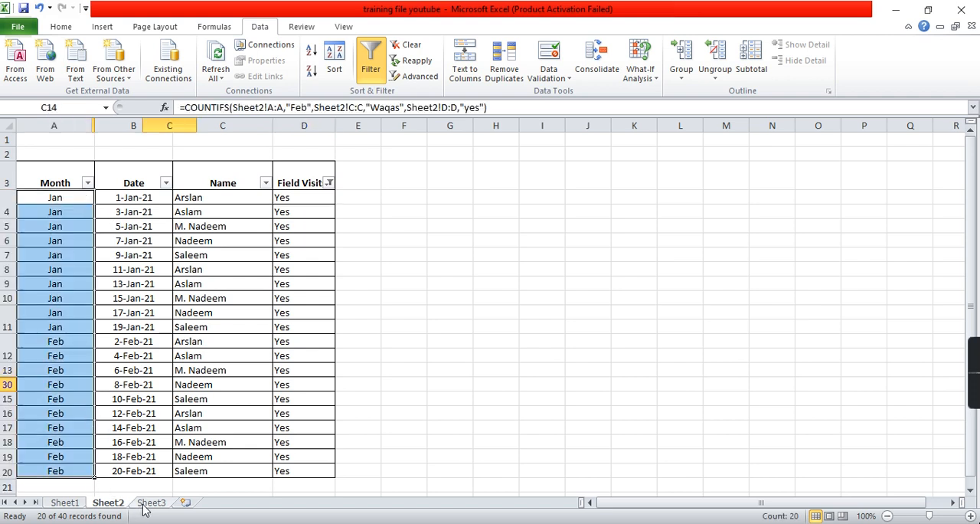
left_click_drag(136, 373, 164, 430)
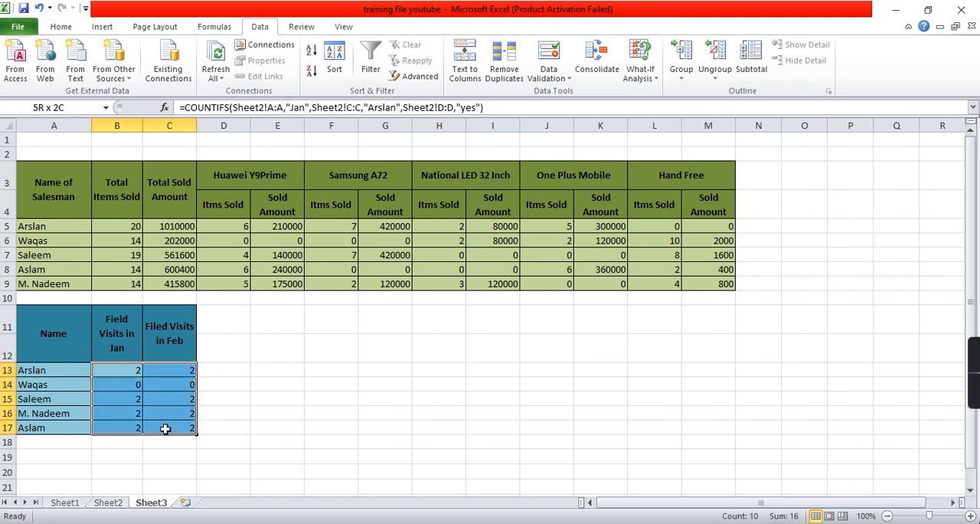
left_click(117, 380)
left_click(108, 503)
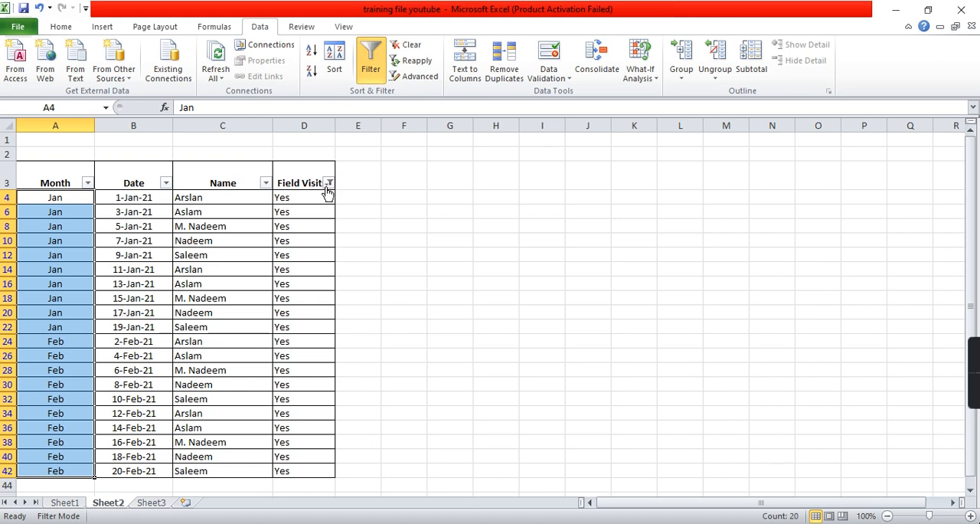
left_click(217, 200)
key("Down")
key("Down")
key("Down")
key("Down")
key("Down")
key("Down")
key("Down")
key("Down")
key("Down")
key("Down")
key("Down")
key("Down")
key("Down")
key("Down")
key("Down")
key("Down")
key("Down")
- Clear the Field Visits filter on Sheet2 and review which salesmen appear in the Name column
left_click(328, 183)
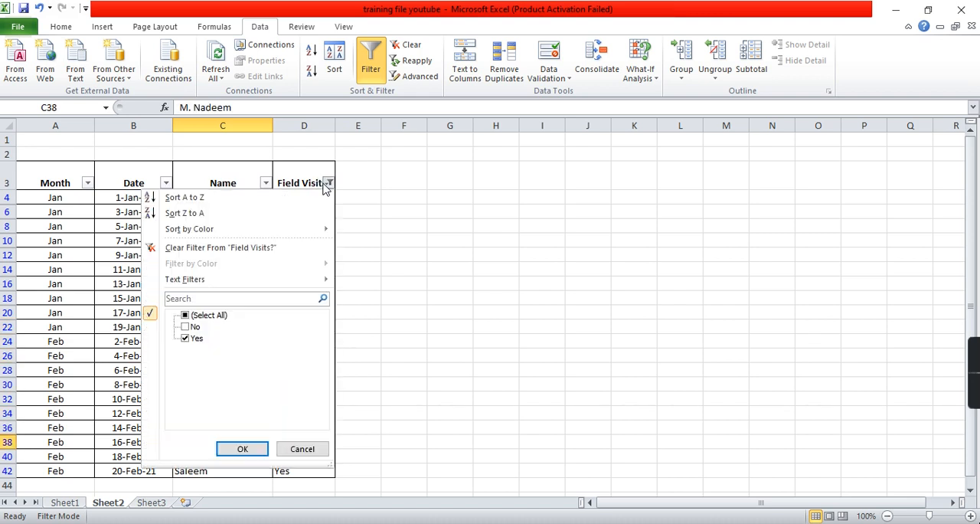
left_click(234, 248)
left_click(222, 202)
key("Down")
key("Down")
key("Down")
key("Up")
key("Up")
key("Up")
key("Down")
key("Down")
key("Down")
key("Down")
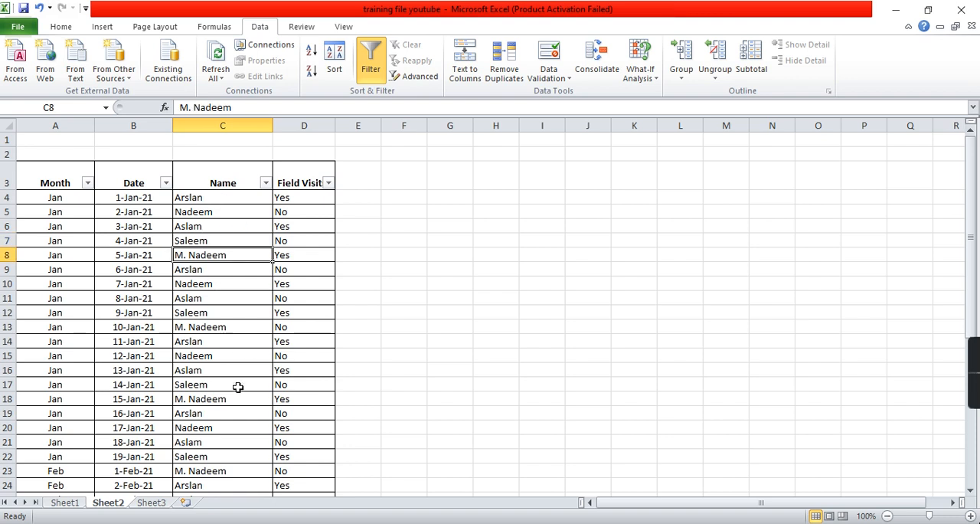
- Replace the salesman's name in Sheet3's A14 with the name listed in Sheet2's C5
left_click(150, 503)
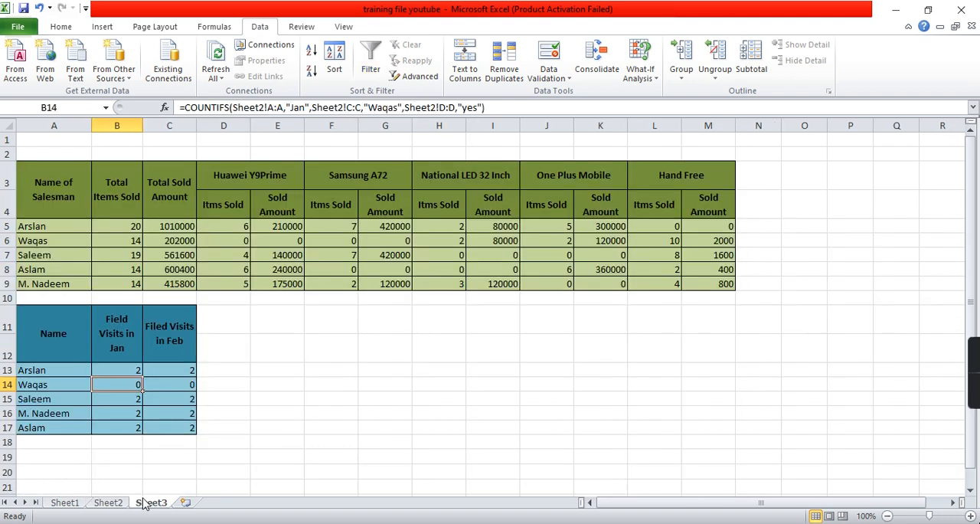
left_click(74, 383)
type("Nadeem")
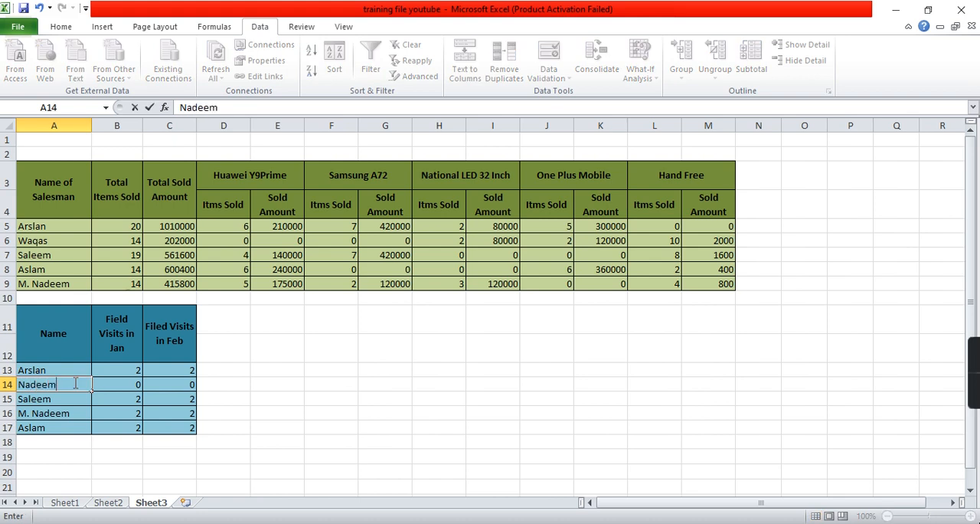
key("Tab")
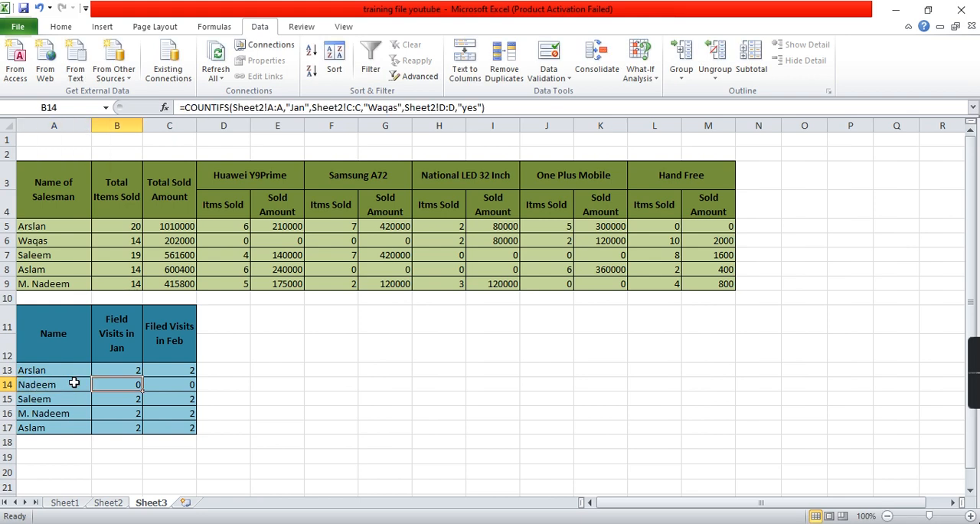
- Replace the salesman's name in the January COUNTIFS formula in B14 with the name listed in A14
left_click(386, 107)
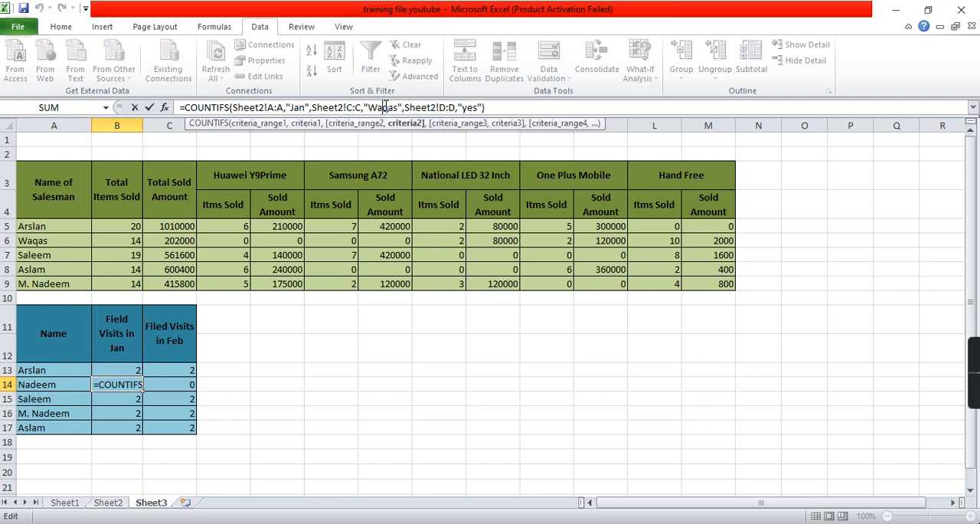
left_click_drag(369, 107, 394, 108)
type("Nadeem")
key("Return")
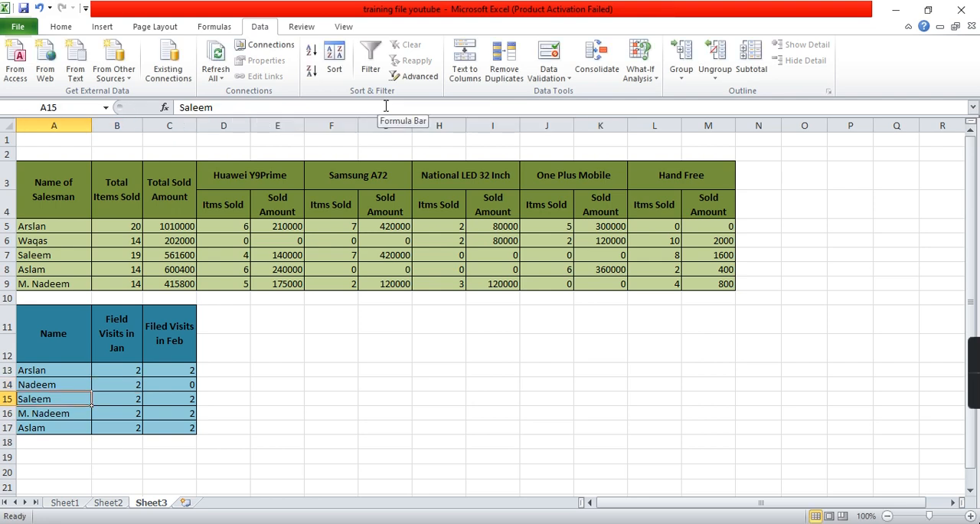
- Replace the salesman's name in the February COUNTIFS formula in C14 with the name listed in A14
key("Up")
key("Right")
key("Right")
left_click(394, 104)
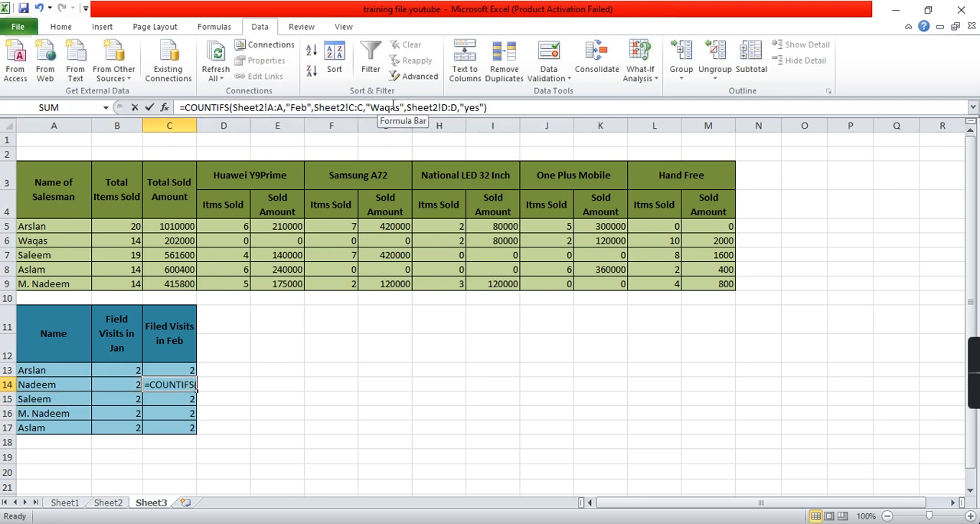
left_click_drag(371, 107, 402, 107)
type("Nadeem")
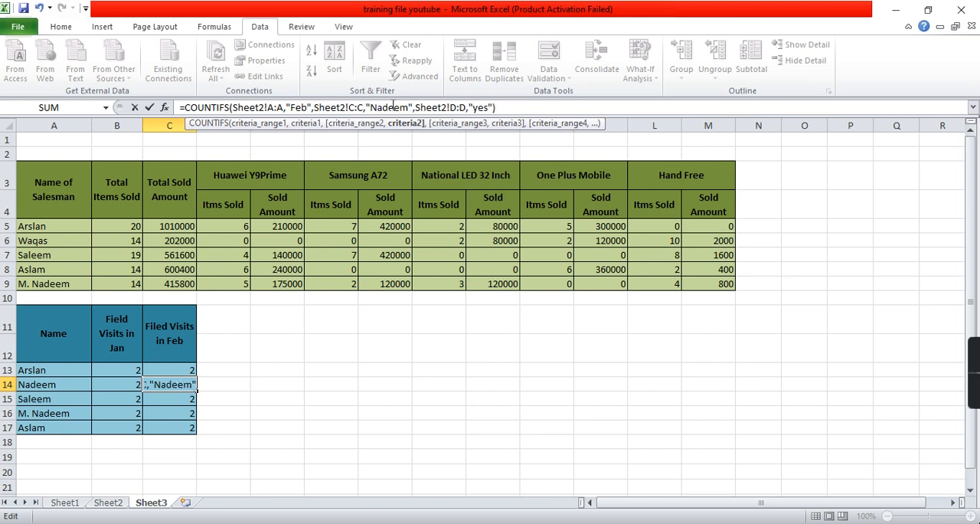
key("Return")
- Review the field visit counts in B13:C17, the sales summary in A3:M9 and the whole visits table in A11:C17
left_click_drag(119, 370, 191, 422)
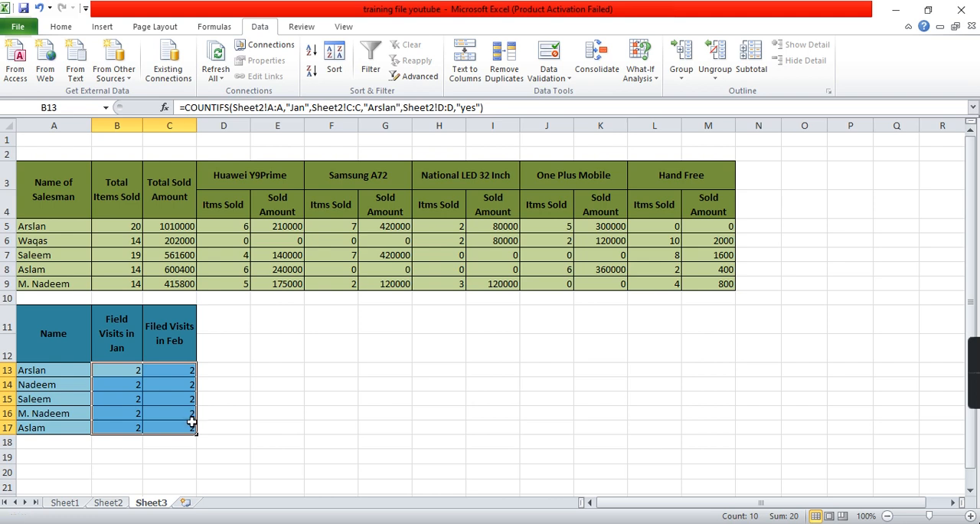
left_click(233, 354)
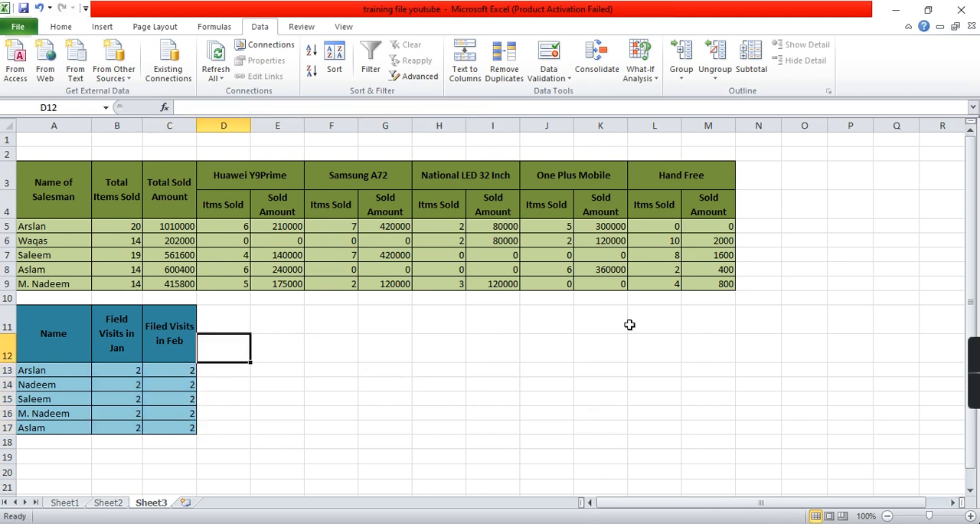
mouse_move(973, 356)
left_click_drag(75, 192, 661, 282)
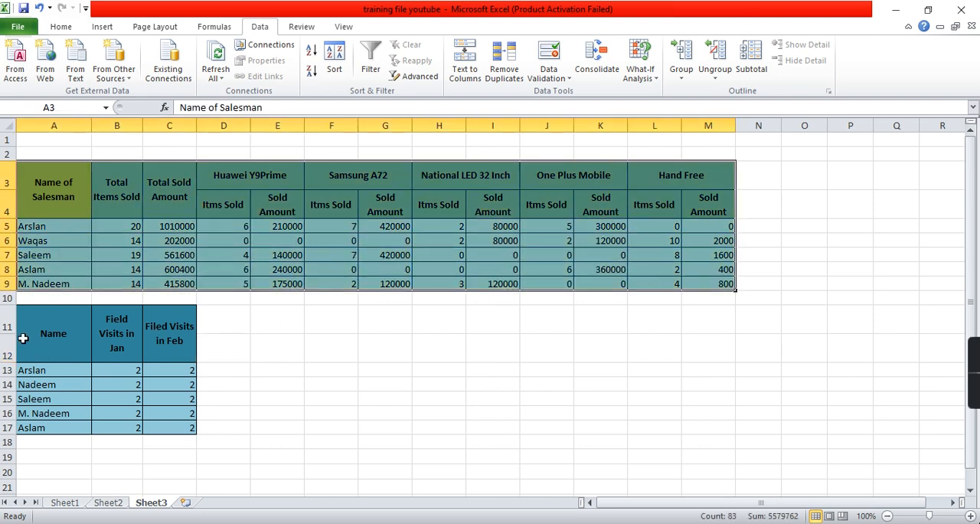
left_click(34, 334)
left_click_drag(35, 334, 168, 419)
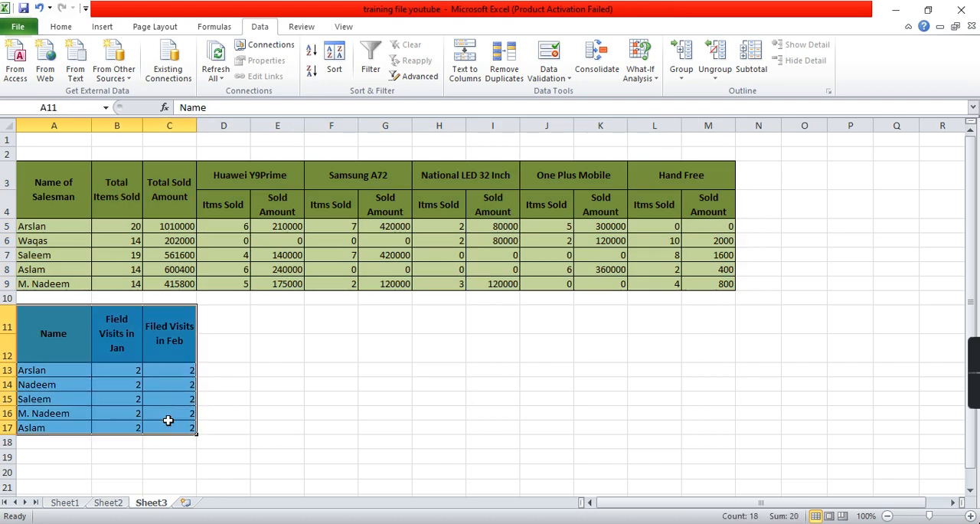
- Look through the visit records on Sheet2 and the sales records on Sheet1, and return to the summaries on Sheet3
left_click(115, 504)
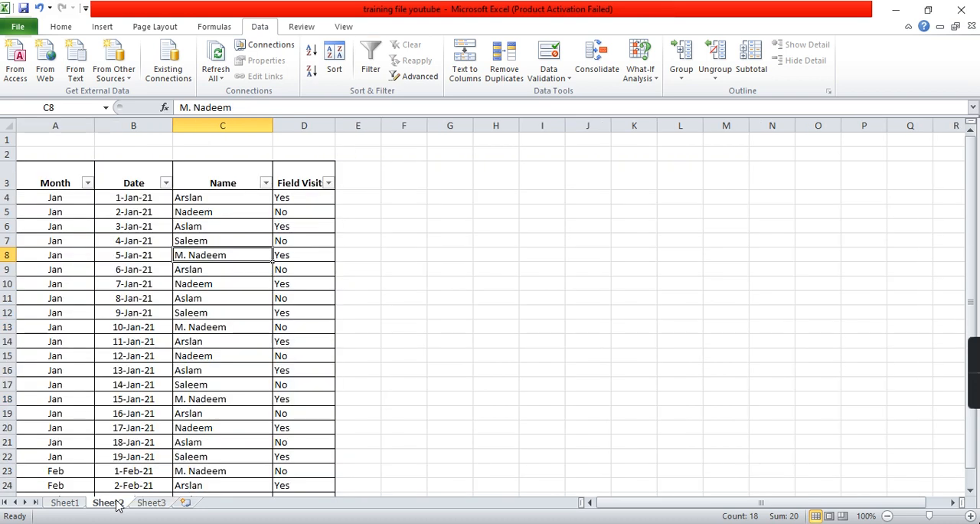
scroll(130, 356, "down", 4)
scroll(131, 355, "down", 5)
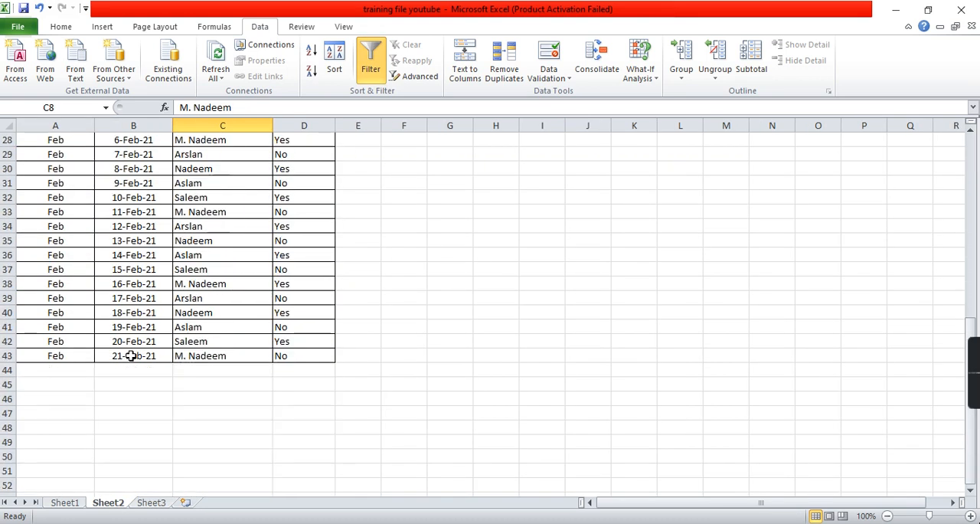
scroll(131, 355, "down", 6)
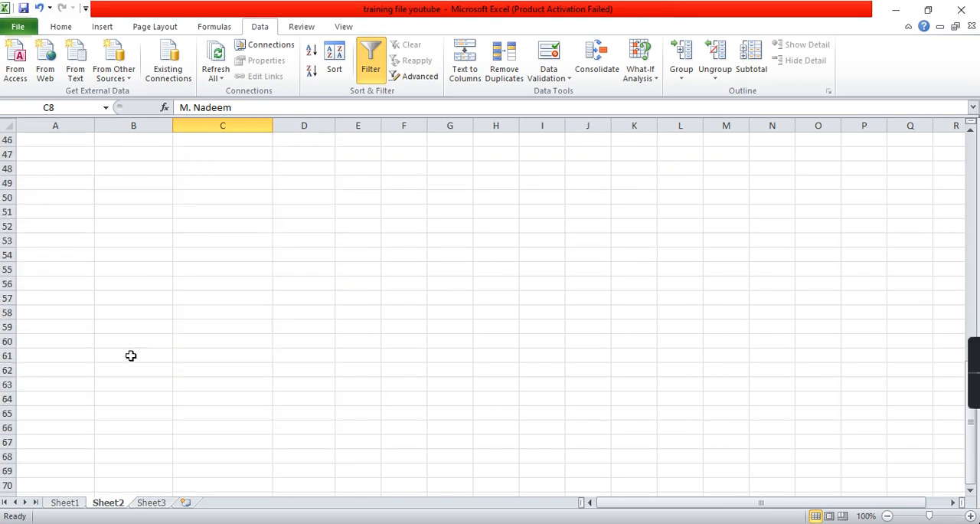
left_click(67, 506)
scroll(131, 388, "down", 6)
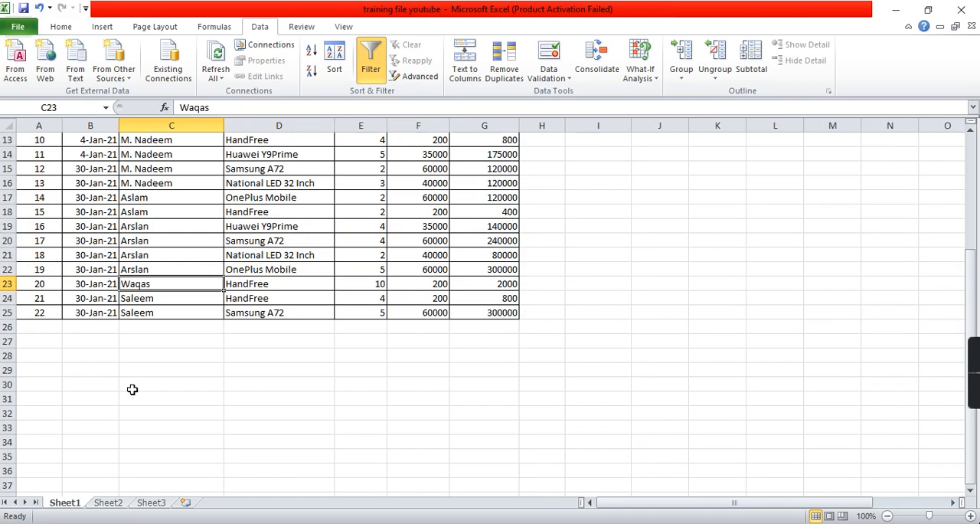
left_click(151, 503)
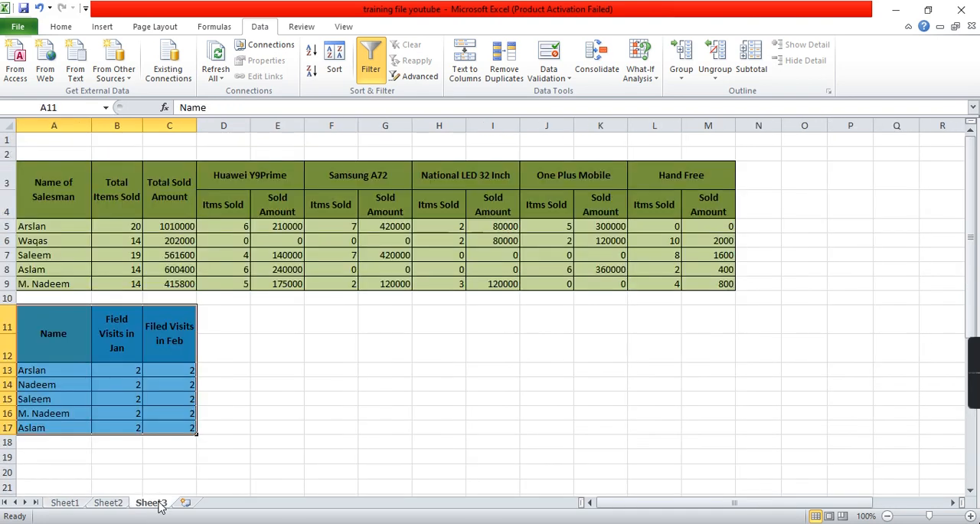